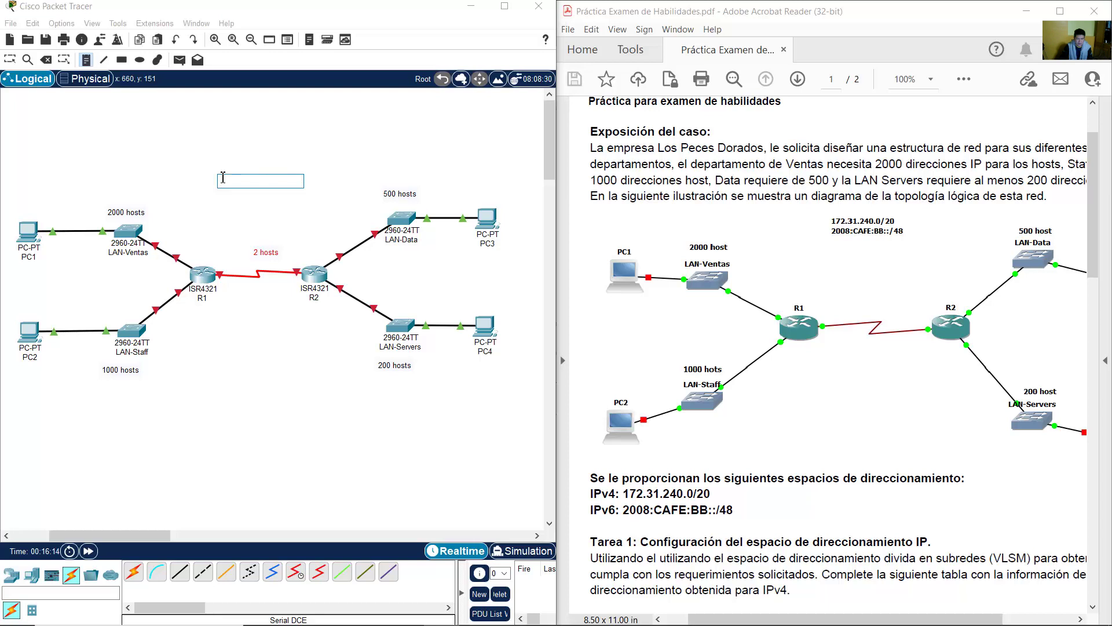
# Add a note reading 172.31.240.0/20 and 2008:CAFE:BB::/48 on two lines and place it centrally above the topology
pyautogui.press('Return')
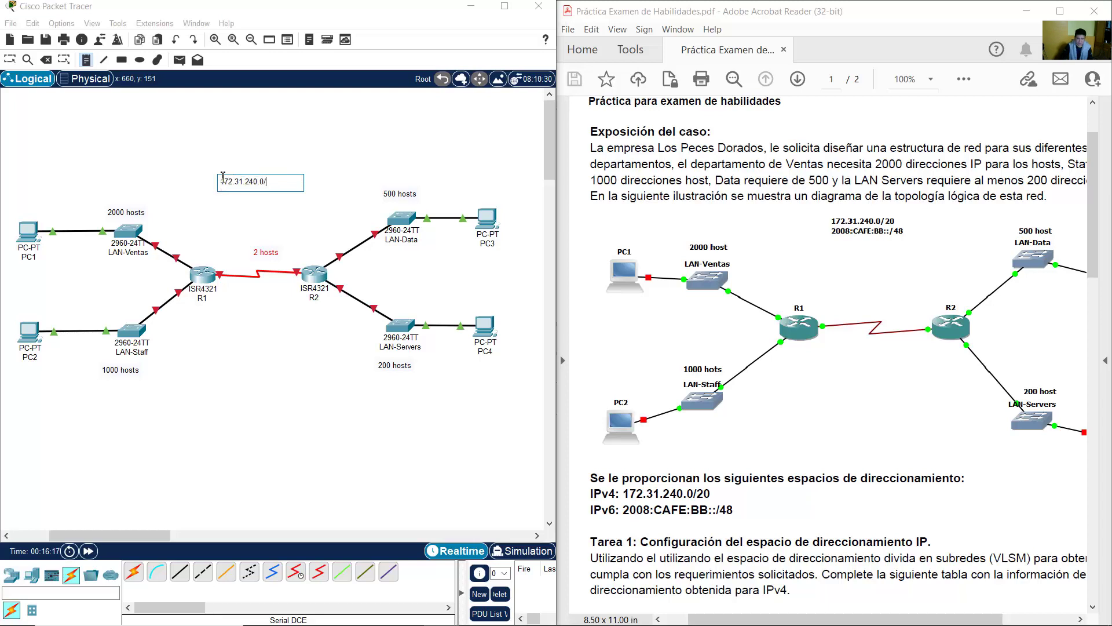
pyautogui.write('20')
pyautogui.press('Return')
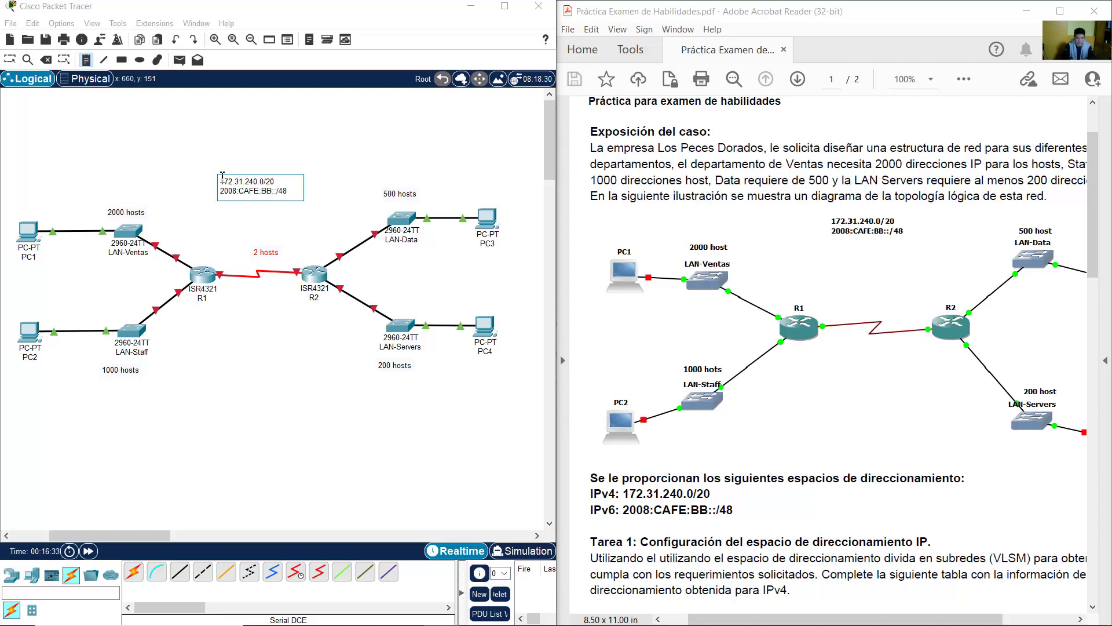
pyautogui.press('Escape')
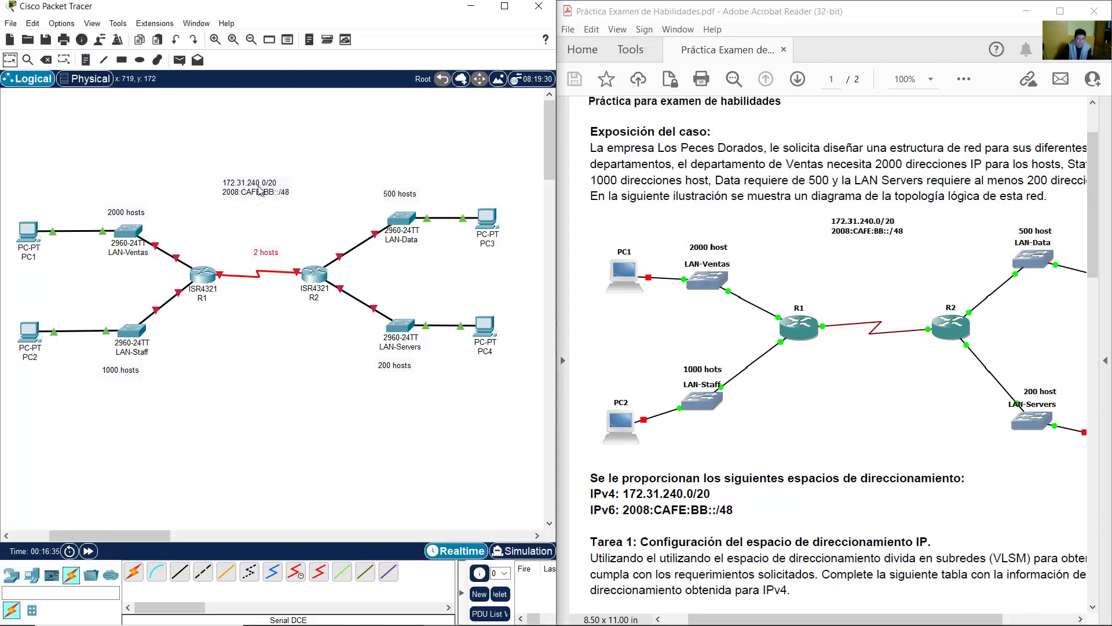
pyautogui.moveTo(259, 187); pyautogui.dragTo(269, 140)
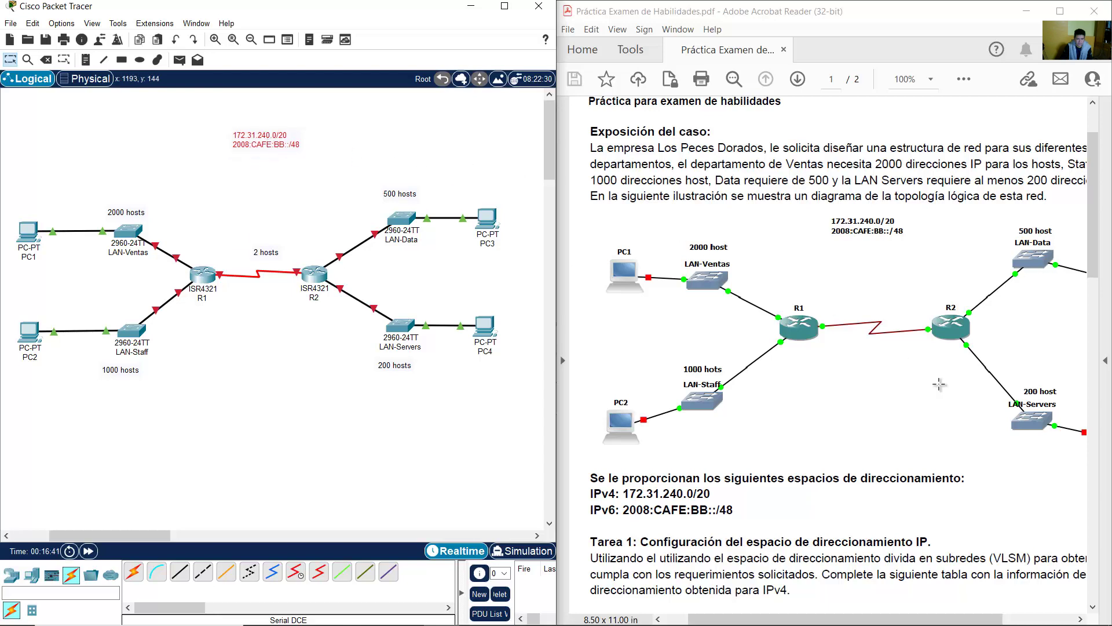
# Read the Tarea 1 instructions on VLSM subnetting and the empty IPv4 and IPv6 addressing tables in the practice PDF
pyautogui.scroll(-5, 939, 384)
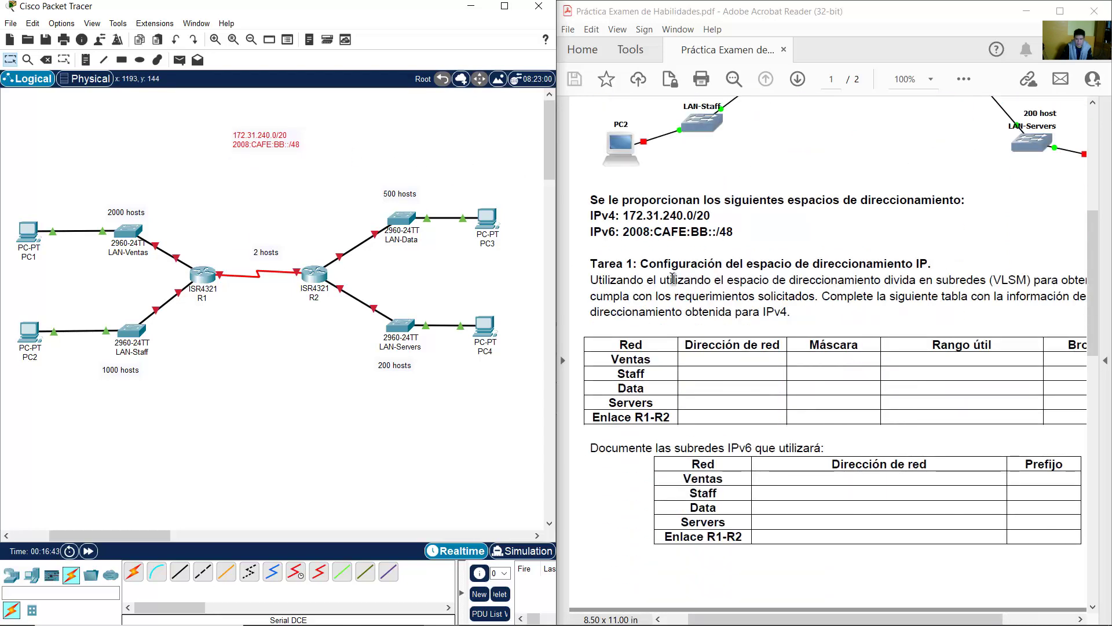
pyautogui.moveTo(647, 267); pyautogui.dragTo(925, 268)
pyautogui.moveTo(820, 620); pyautogui.dragTo(833, 621)
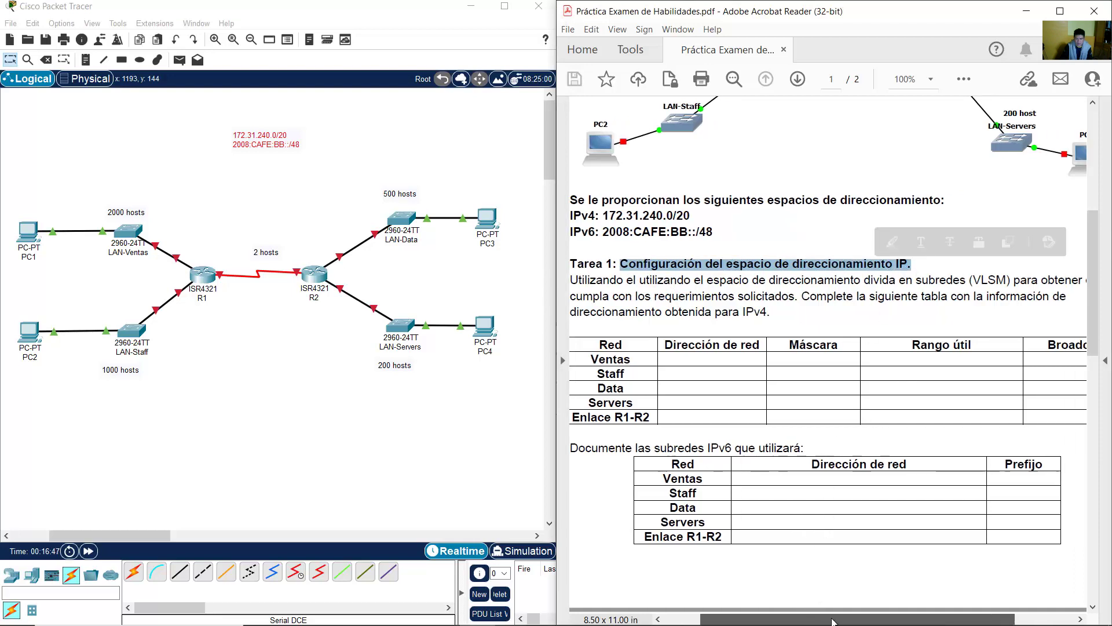
pyautogui.moveTo(570, 280)
pyautogui.mouseDown()
pyautogui.moveTo(1007, 283)
pyautogui.moveTo(997, 281)
pyautogui.mouseUp()
pyautogui.click(996, 282)
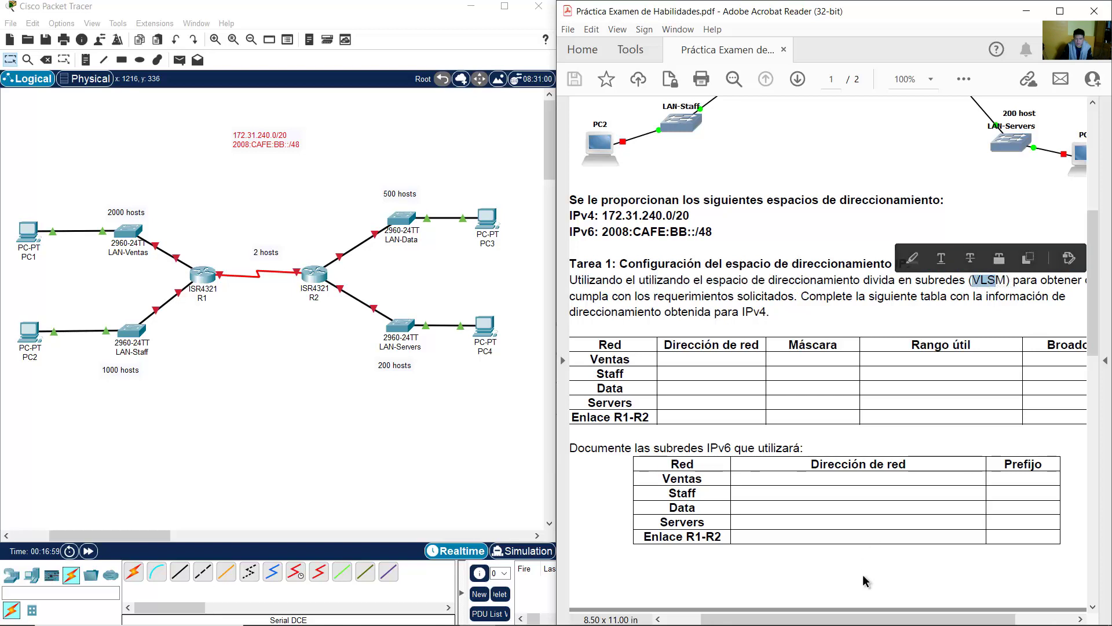
pyautogui.moveTo(870, 620); pyautogui.dragTo(900, 619)
pyautogui.click(987, 277)
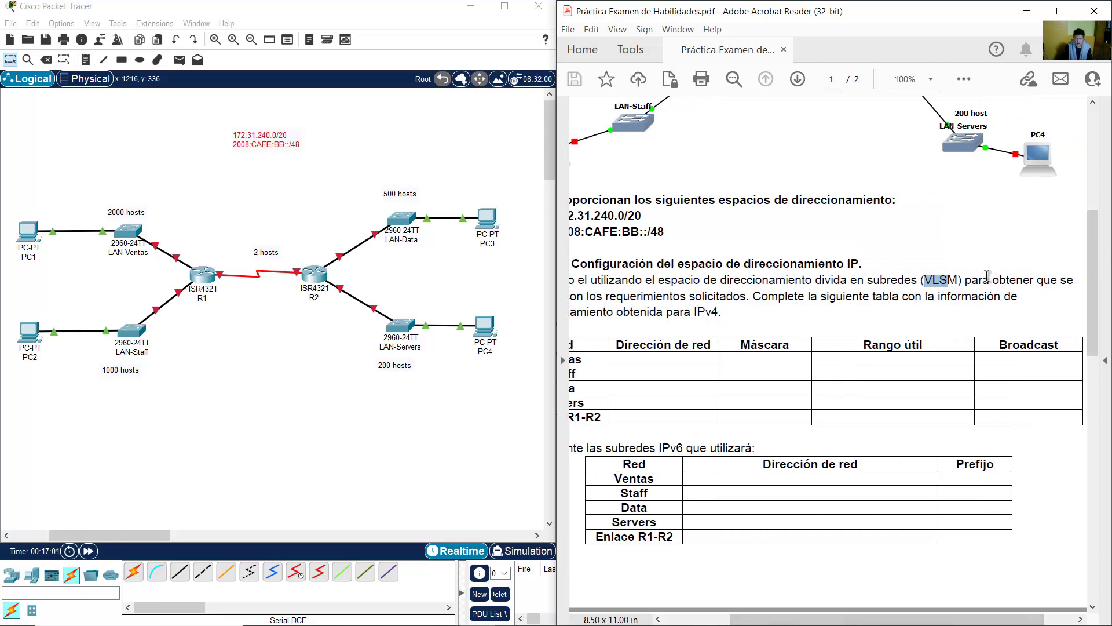
pyautogui.moveTo(990, 281); pyautogui.dragTo(1057, 282)
pyautogui.moveTo(883, 619); pyautogui.dragTo(848, 619)
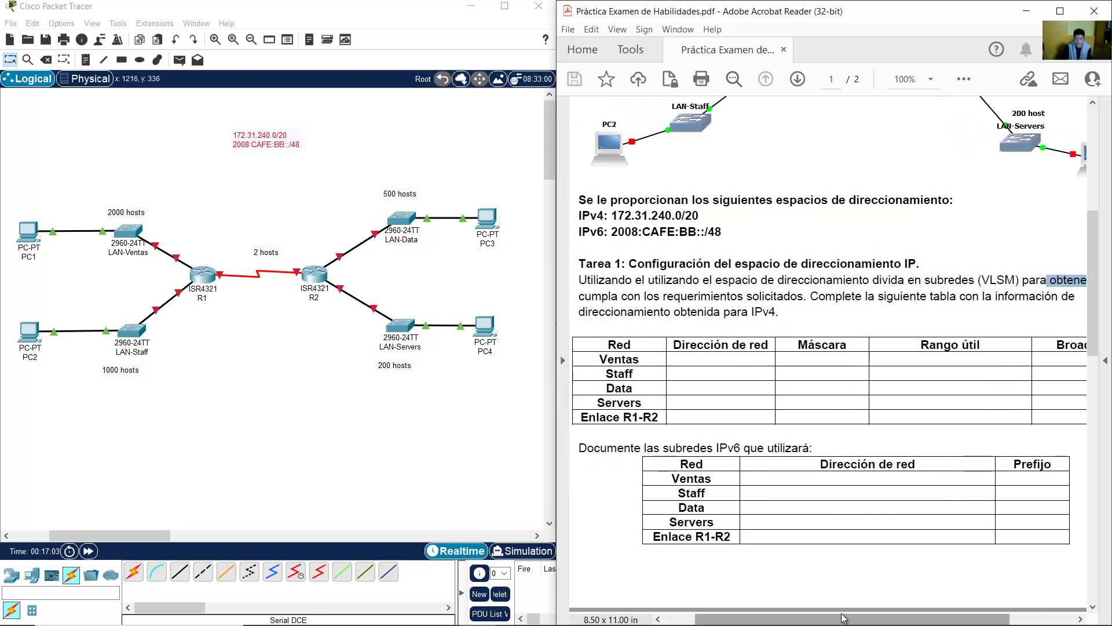
pyautogui.moveTo(579, 296); pyautogui.dragTo(785, 318)
pyautogui.hscroll(1, 780, 405)
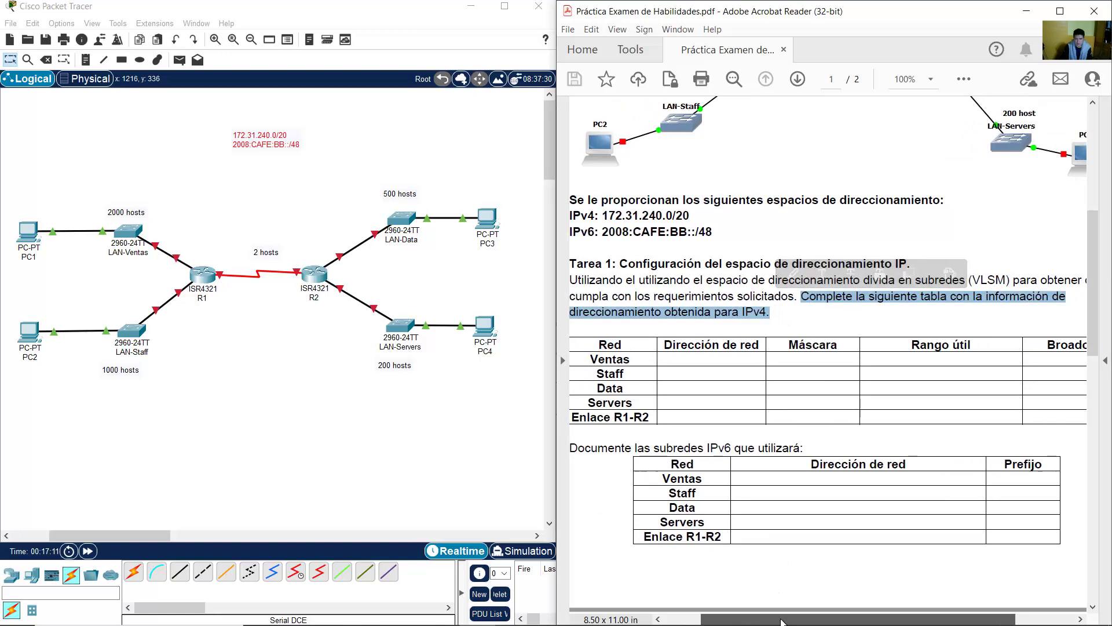
pyautogui.click(780, 378)
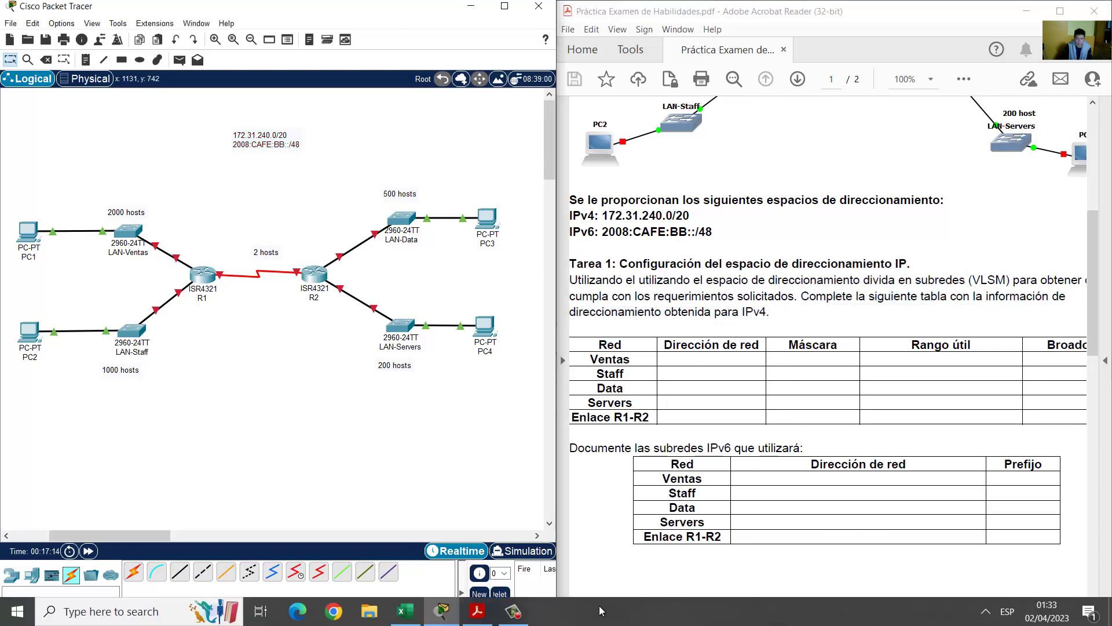
# Switch to the Excel subnetting workbook and clear the contents and fill colour of the old subnet rows, A1112:X1119
pyautogui.click(409, 614)
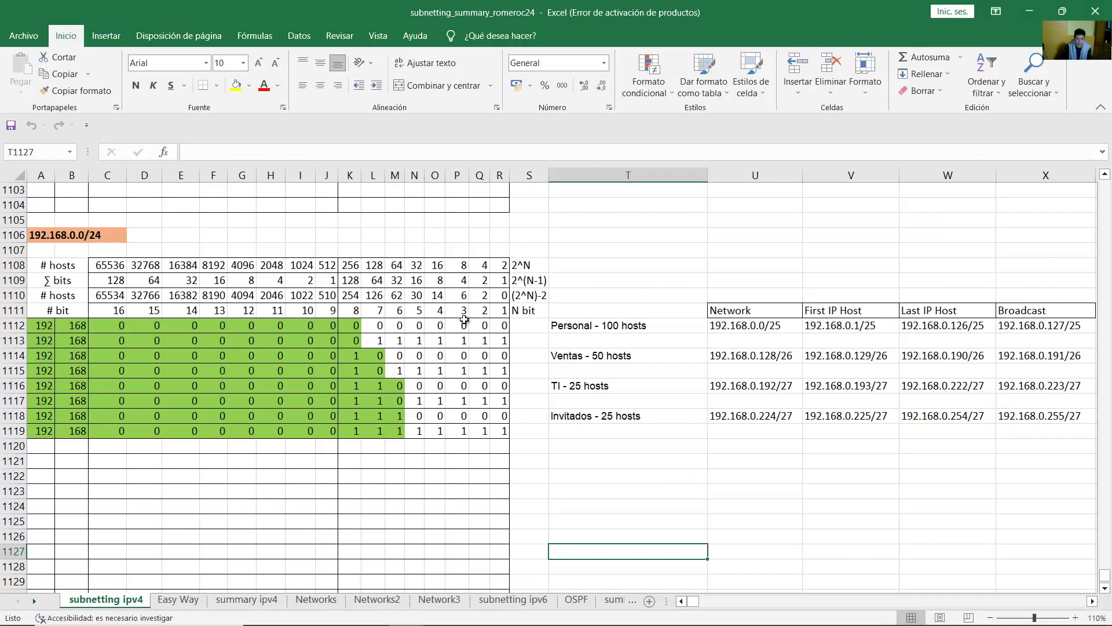
pyautogui.moveTo(39, 326); pyautogui.dragTo(1021, 435)
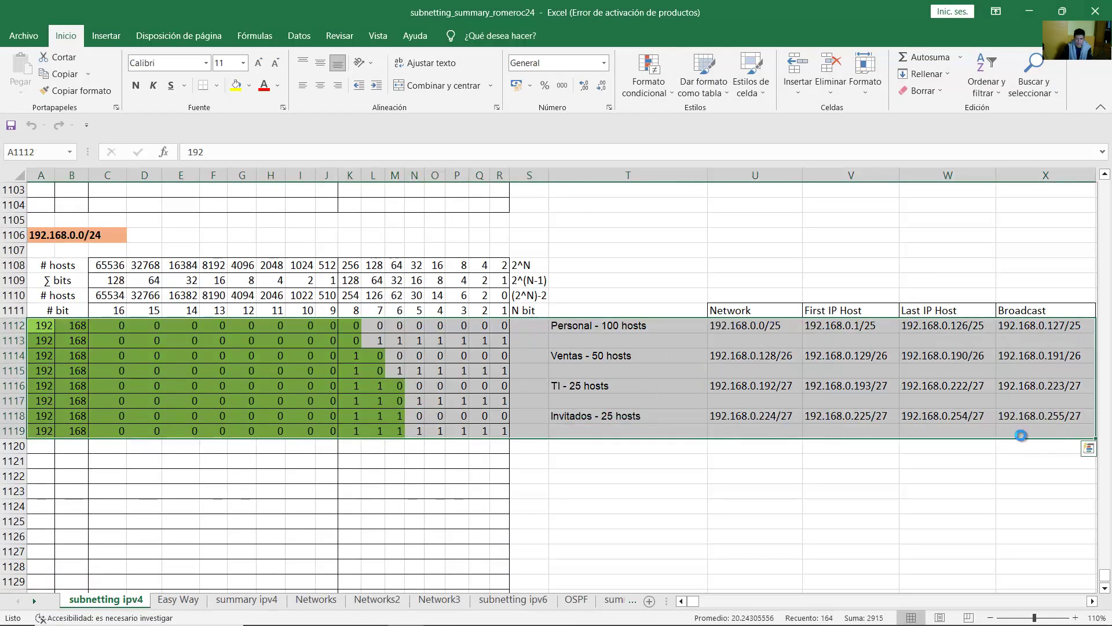
pyautogui.press('Delete')
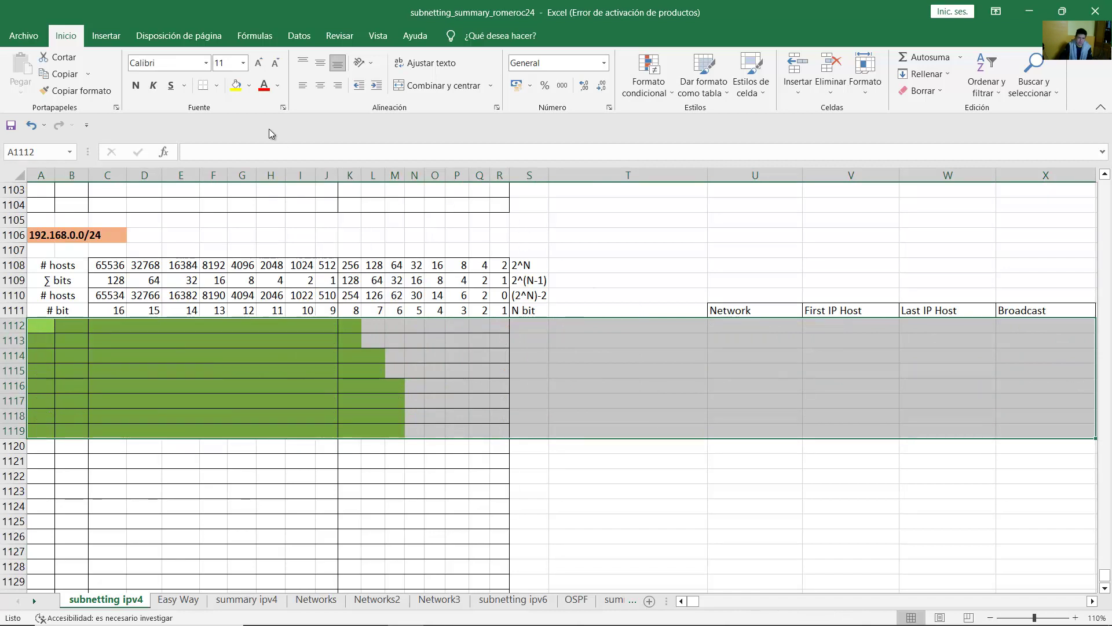
pyautogui.click(248, 89)
pyautogui.click(238, 209)
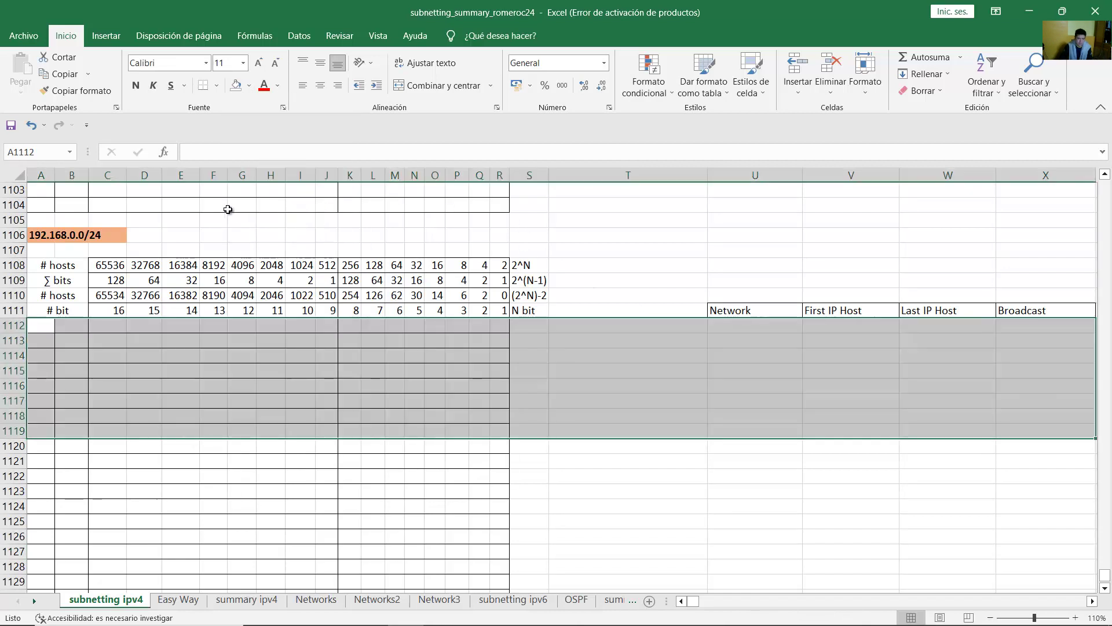
# Change the network heading in cell A1106 to 172.31.240.0/20, the IPv4 address space given in the PDF
pyautogui.click(53, 239)
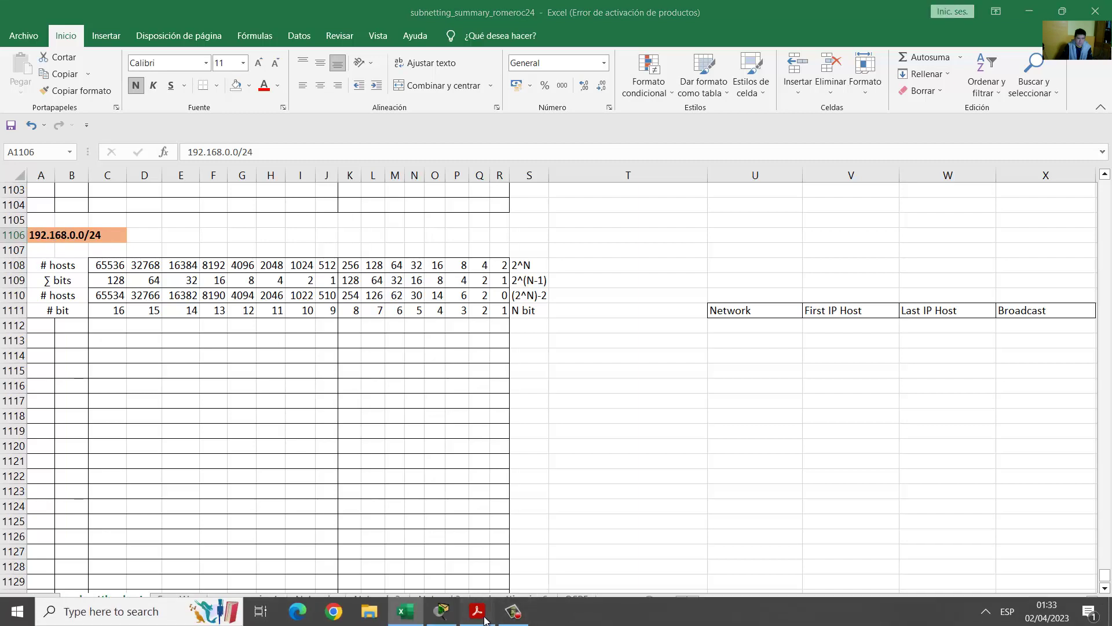
pyautogui.click(546, 616)
pyautogui.moveTo(602, 216); pyautogui.dragTo(669, 216)
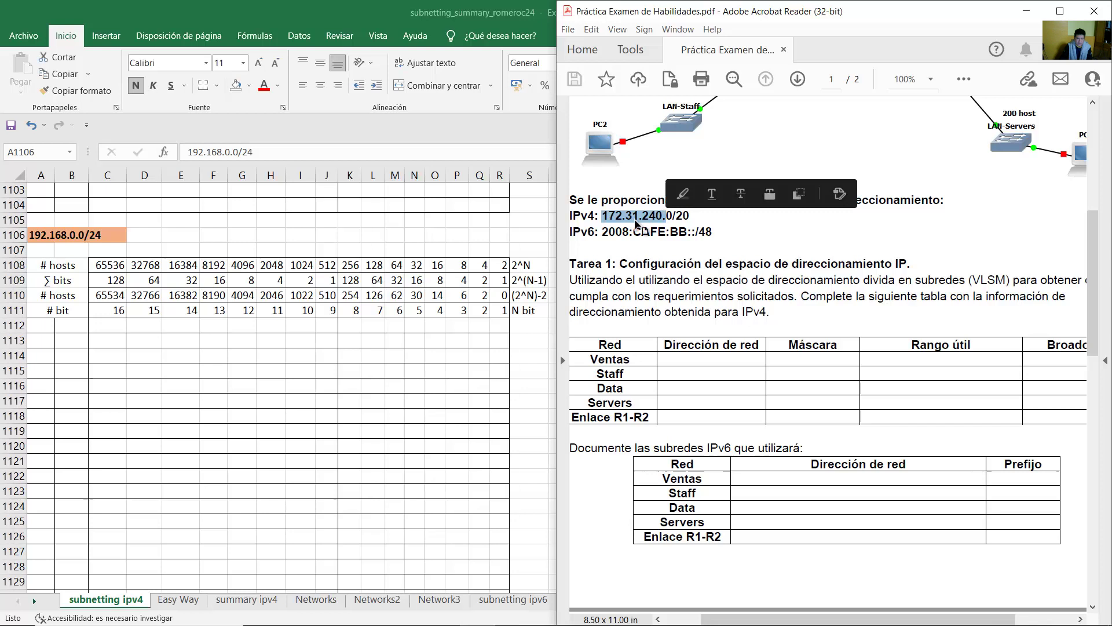
pyautogui.click(82, 239)
pyautogui.doubleClick(68, 236)
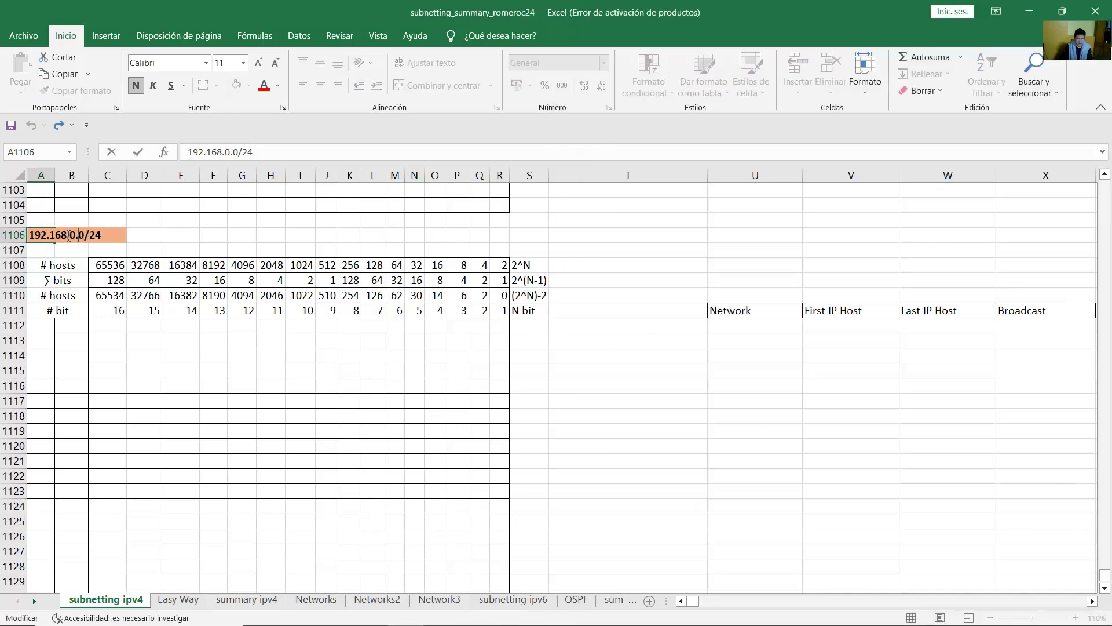
pyautogui.moveTo(76, 236); pyautogui.dragTo(29, 236)
pyautogui.write('172.')
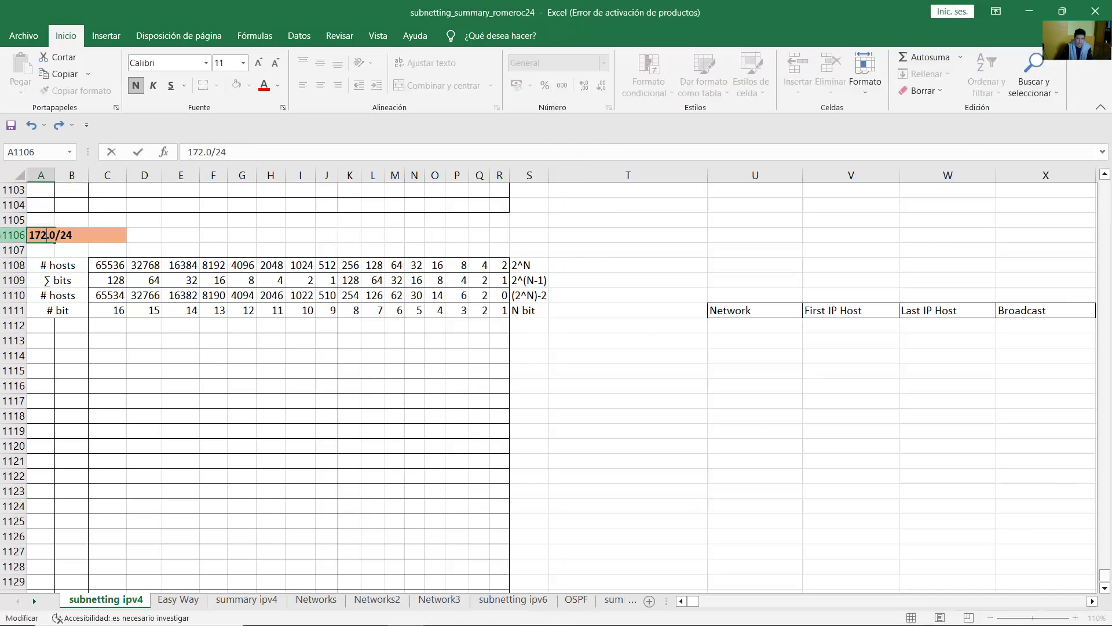
pyautogui.write('31.240.')
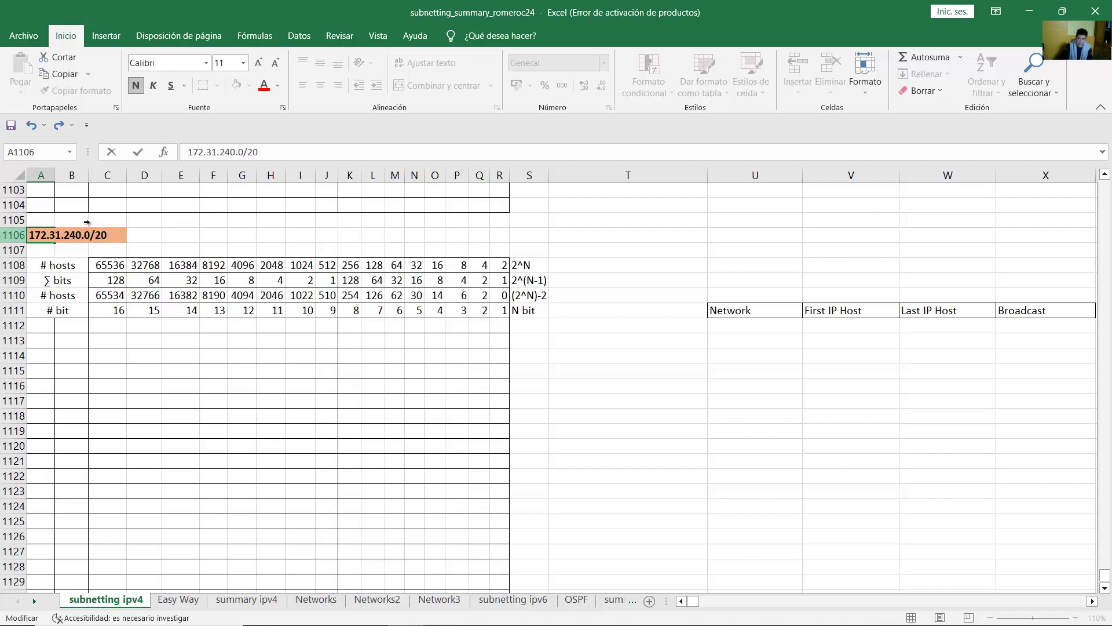
pyautogui.click(196, 232)
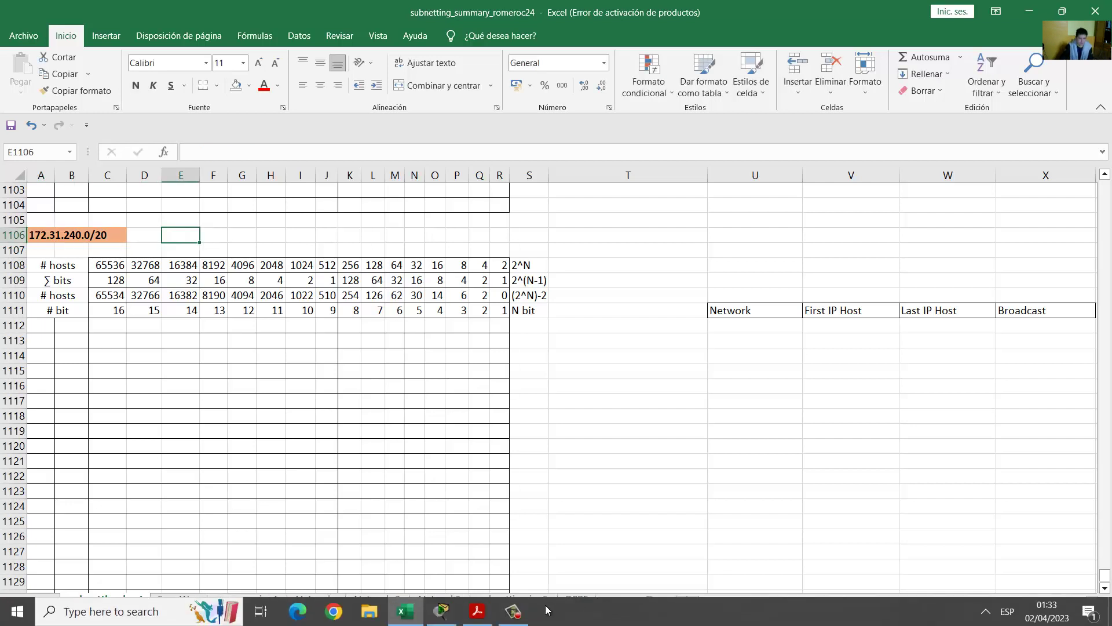
# Check the given IPv4 address space and the LAN-Ventas host requirement in the practice PDF
pyautogui.click(478, 611)
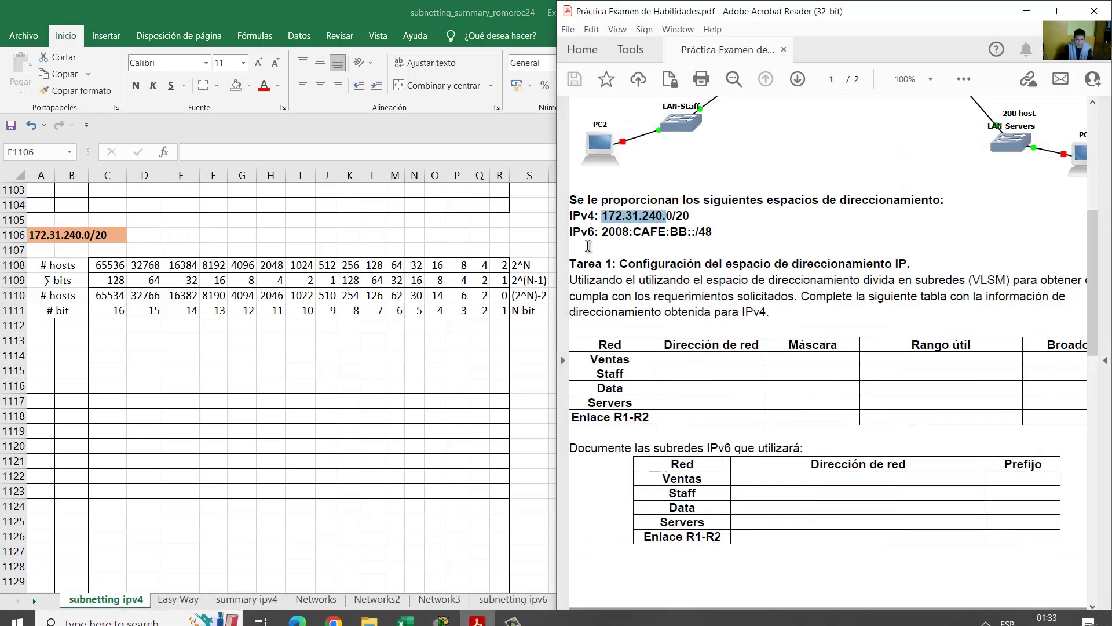
pyautogui.click(607, 216)
pyautogui.moveTo(608, 216); pyautogui.dragTo(697, 218)
pyautogui.click(747, 255)
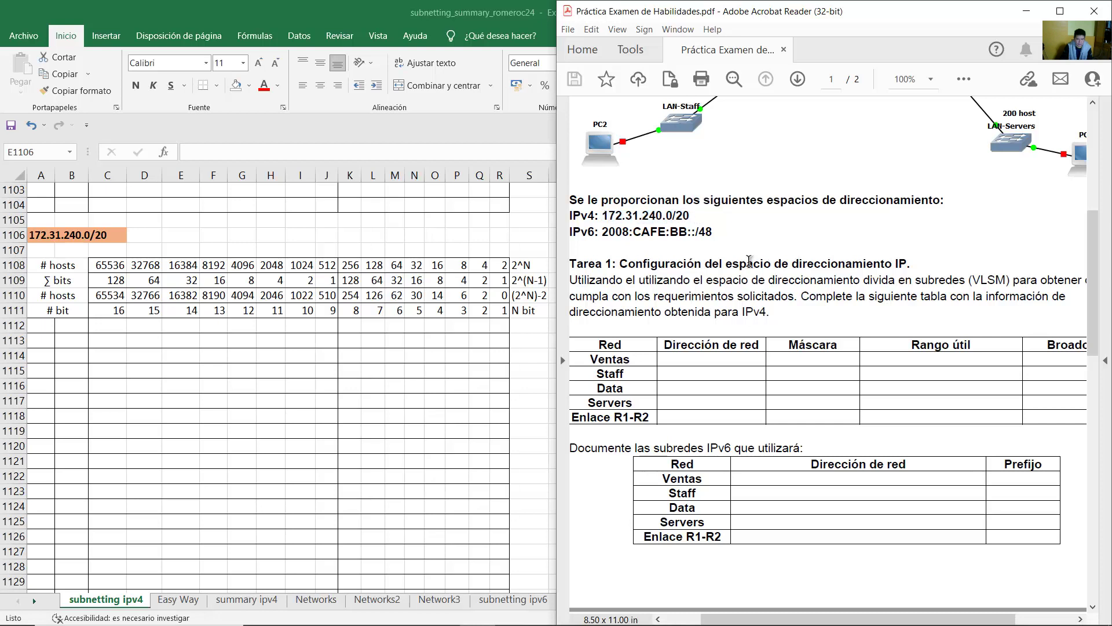
pyautogui.click(449, 18)
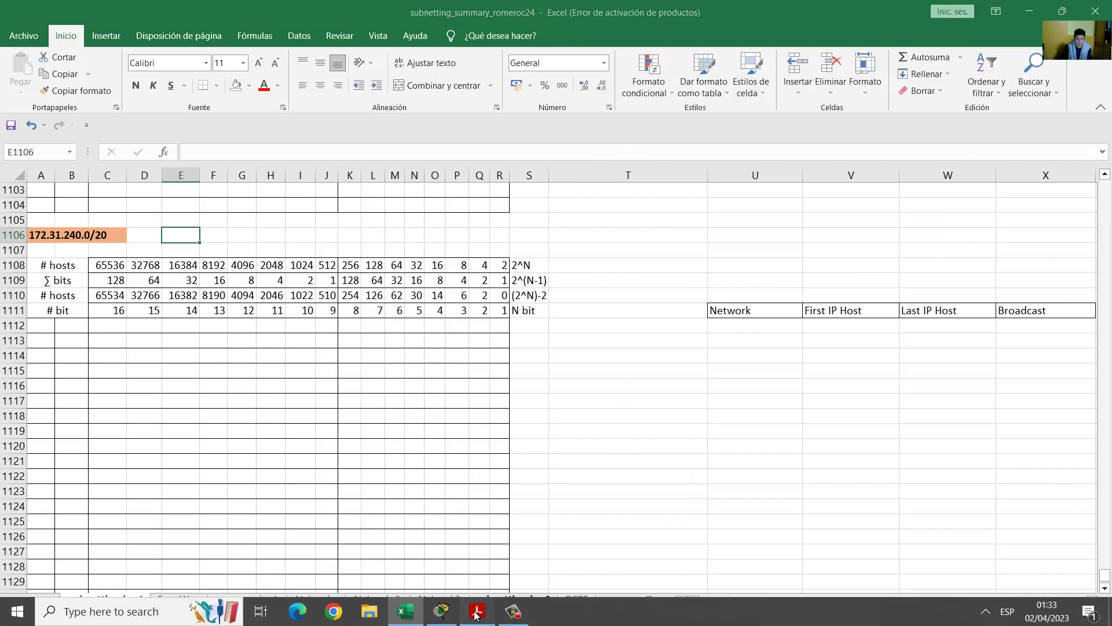
pyautogui.click(478, 614)
pyautogui.scroll(5, 701, 442)
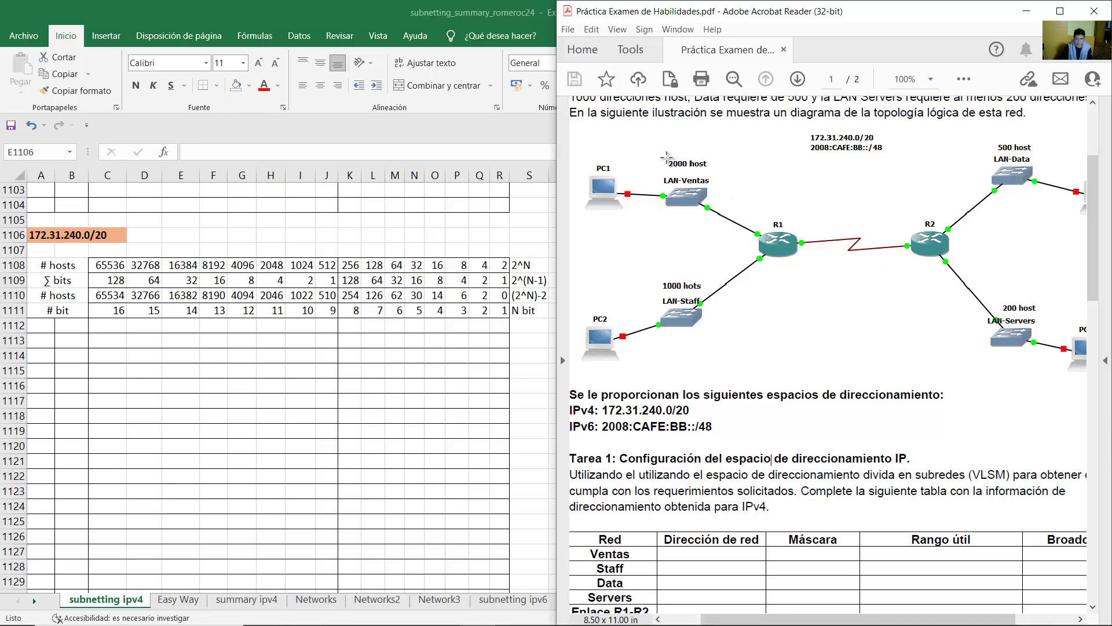
pyautogui.moveTo(724, 201); pyautogui.dragTo(662, 155)
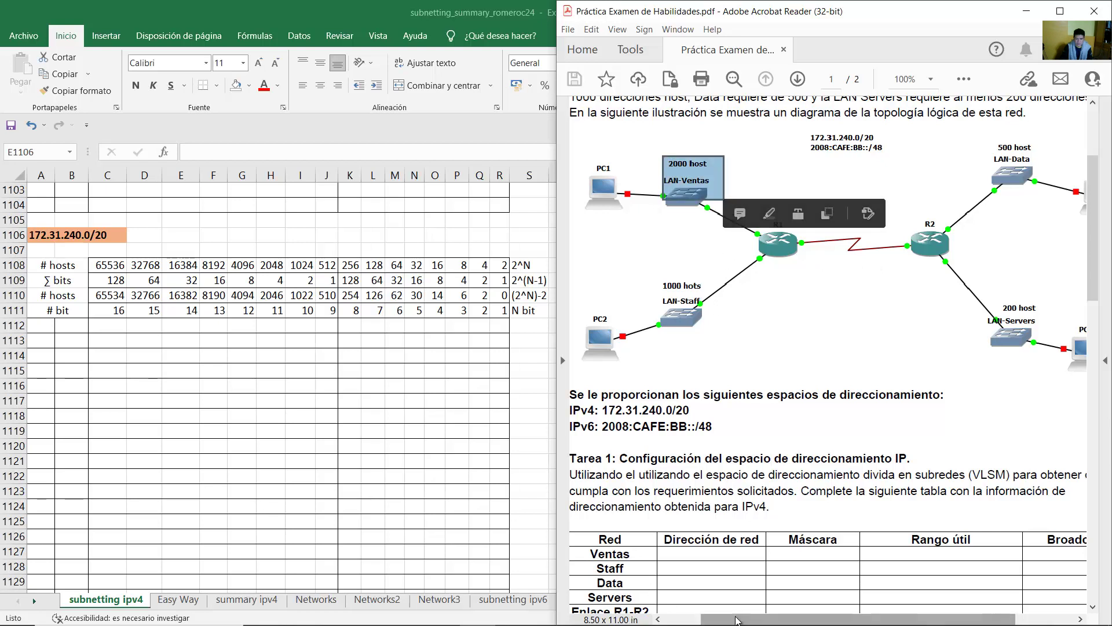
pyautogui.hscroll(2, 798, 347)
pyautogui.click(799, 346)
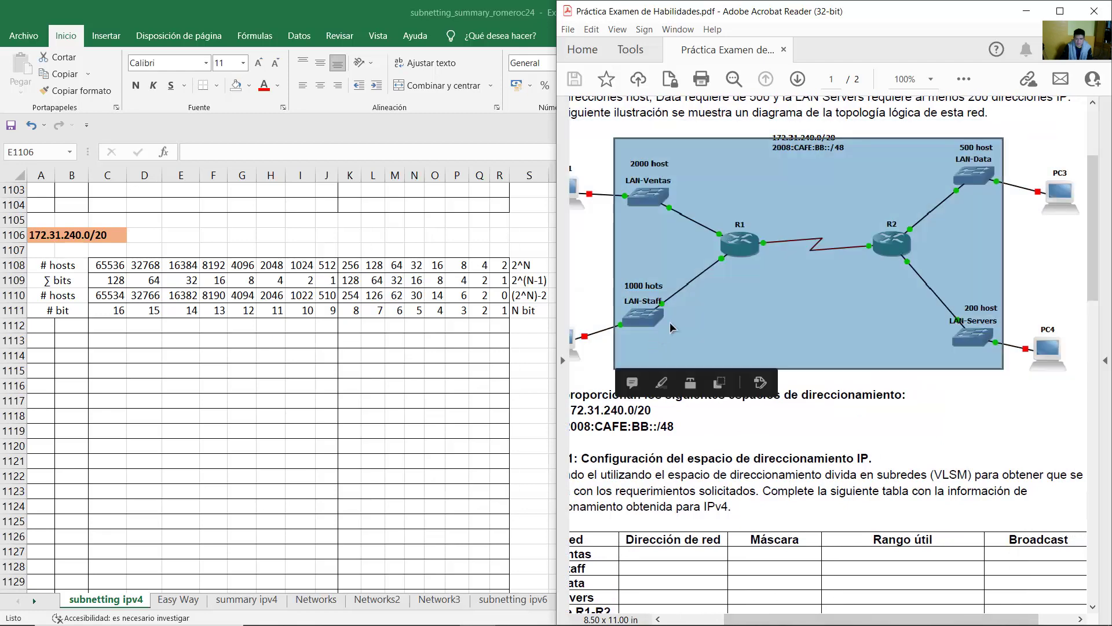
pyautogui.moveTo(622, 154); pyautogui.dragTo(681, 200)
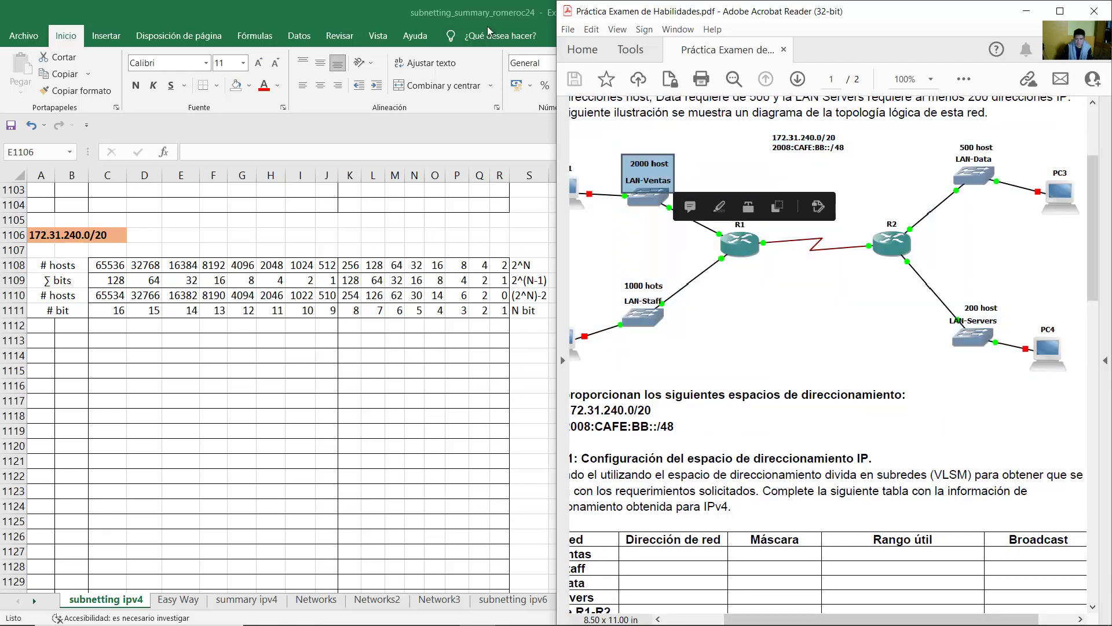
# Return to the Excel workbook and enter the label "Ventas 2000 hosts" in cell T1112
pyautogui.hotkey('alt', 'Tab')
pyautogui.click(598, 328)
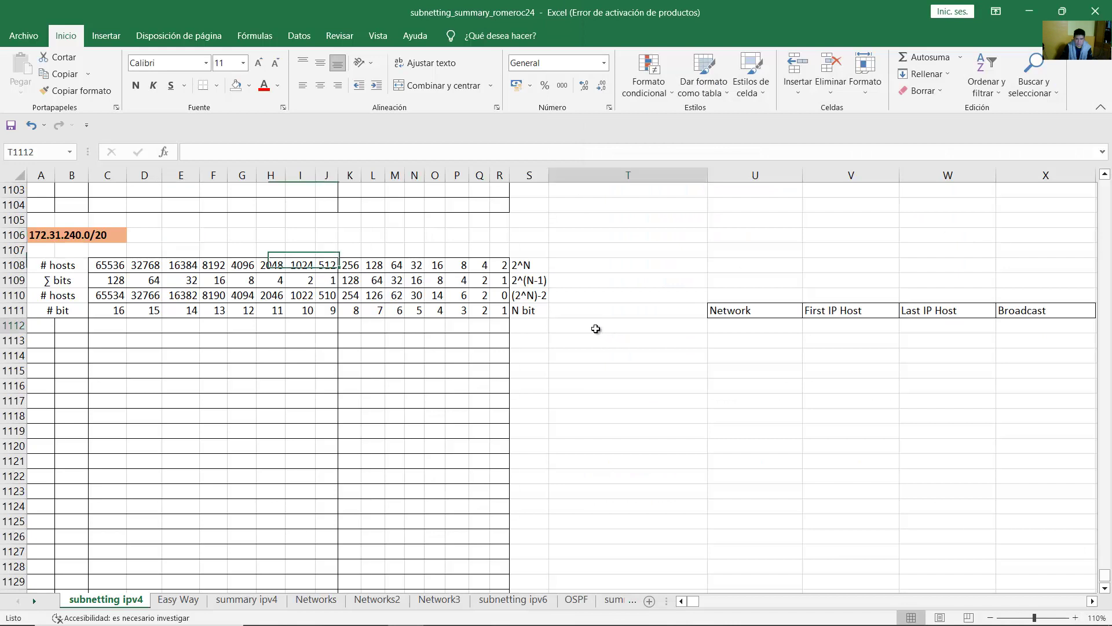
pyautogui.write('Ventas')
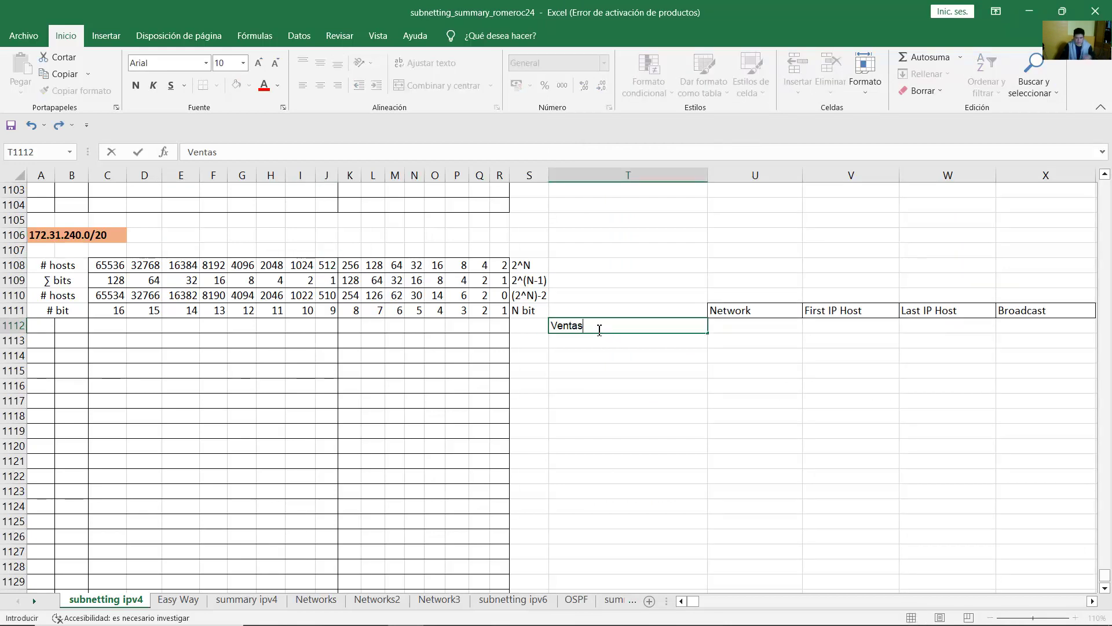
pyautogui.write(' 2000 ')
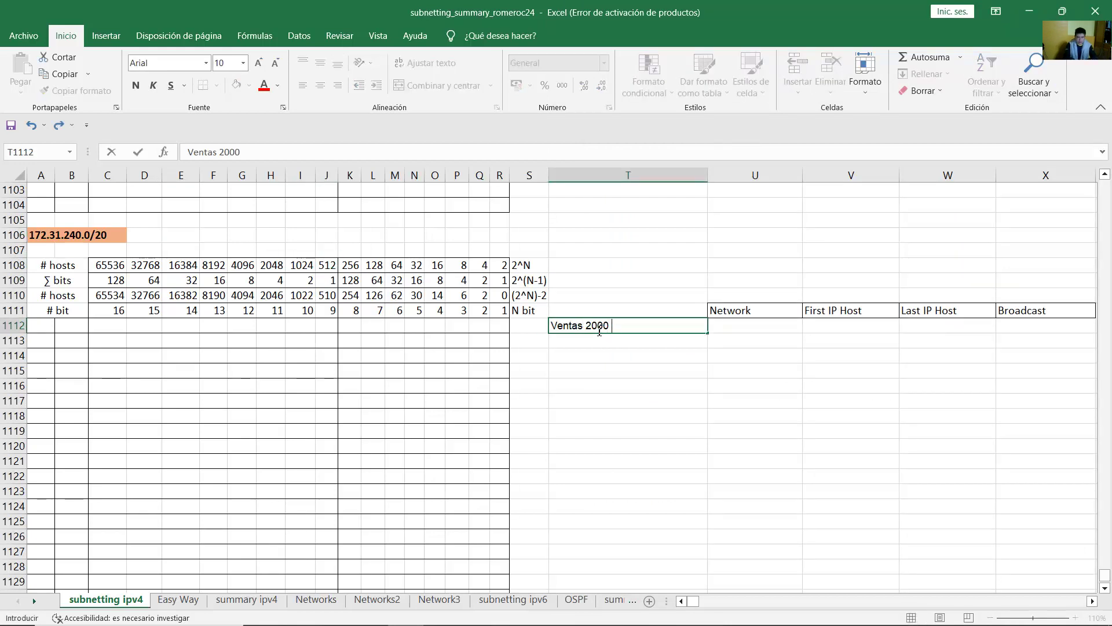
pyautogui.write('host')
pyautogui.press('Return')
pyautogui.press('Return')
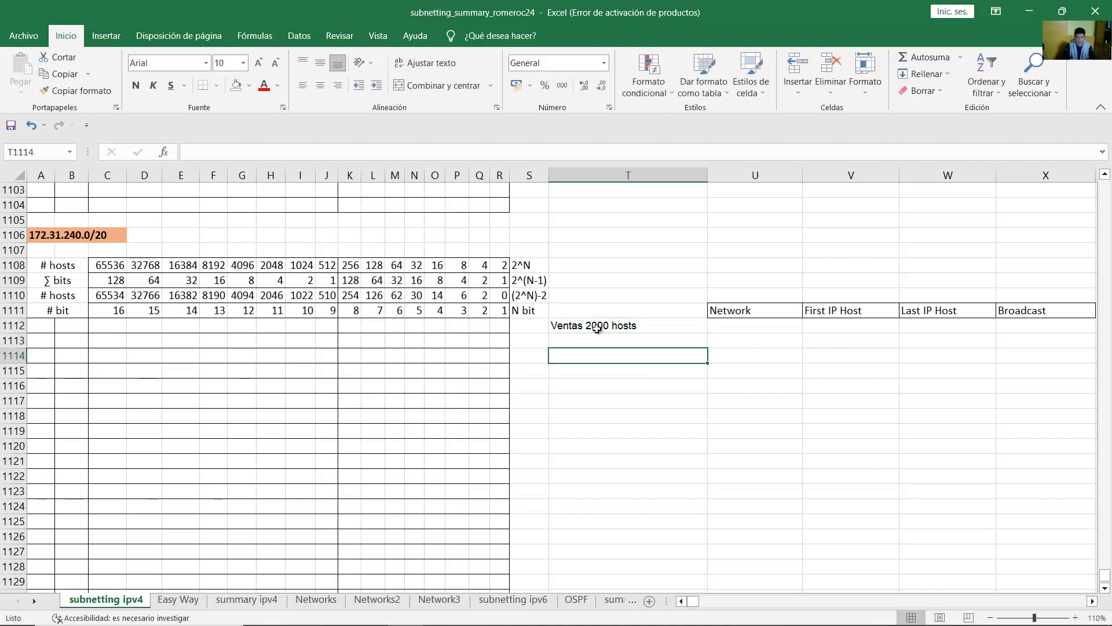
# Switch to the practice PDF and check the host requirements of LAN-Staff, LAN-Data and LAN-Servers in the topology diagram
pyautogui.moveTo(653, 621)
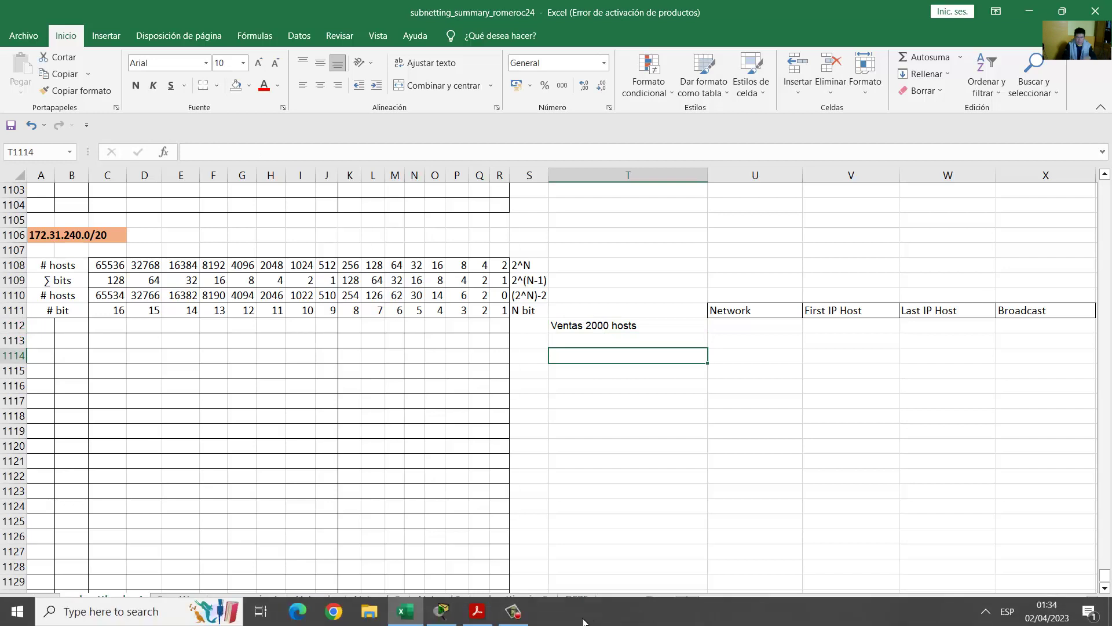
pyautogui.click(477, 613)
pyautogui.moveTo(613, 273); pyautogui.dragTo(669, 349)
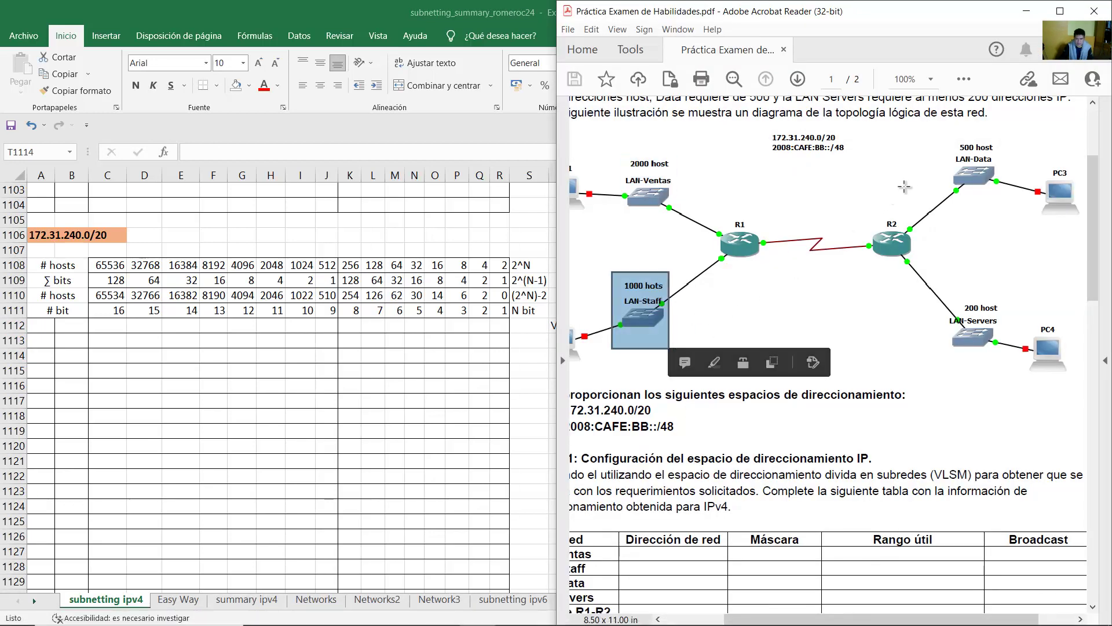
pyautogui.moveTo(930, 140); pyautogui.dragTo(998, 192)
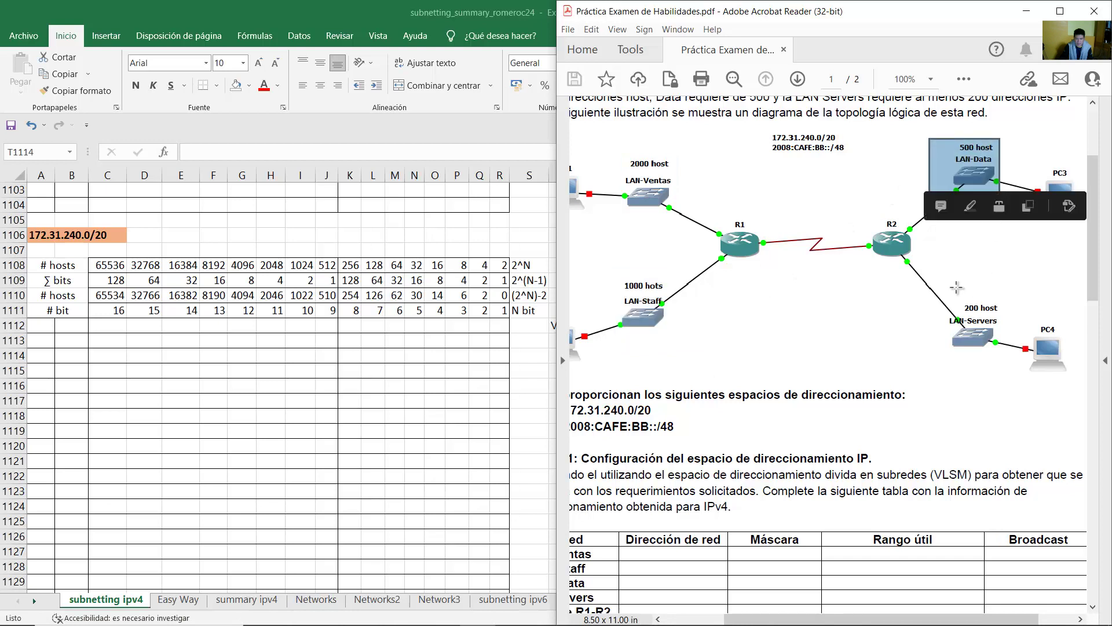
pyautogui.moveTo(945, 294); pyautogui.dragTo(1008, 358)
# Return to the Excel workbook and enter the label "Staff 1000 hosts" in cell T1114
pyautogui.click(553, 355)
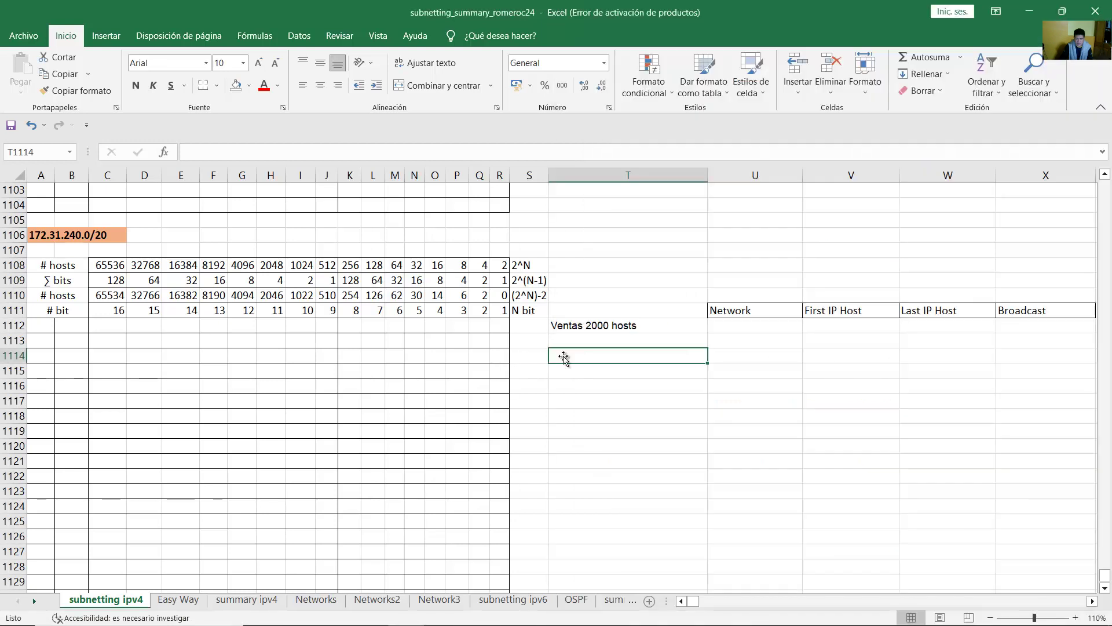
pyautogui.write('Staff ')
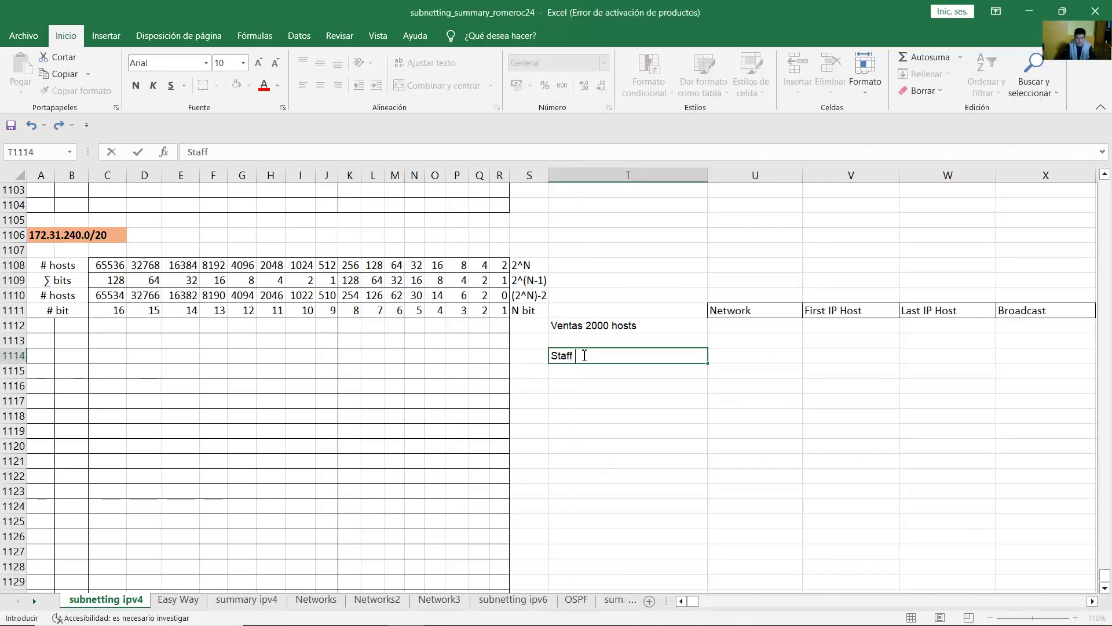
pyautogui.write('1000 hosts')
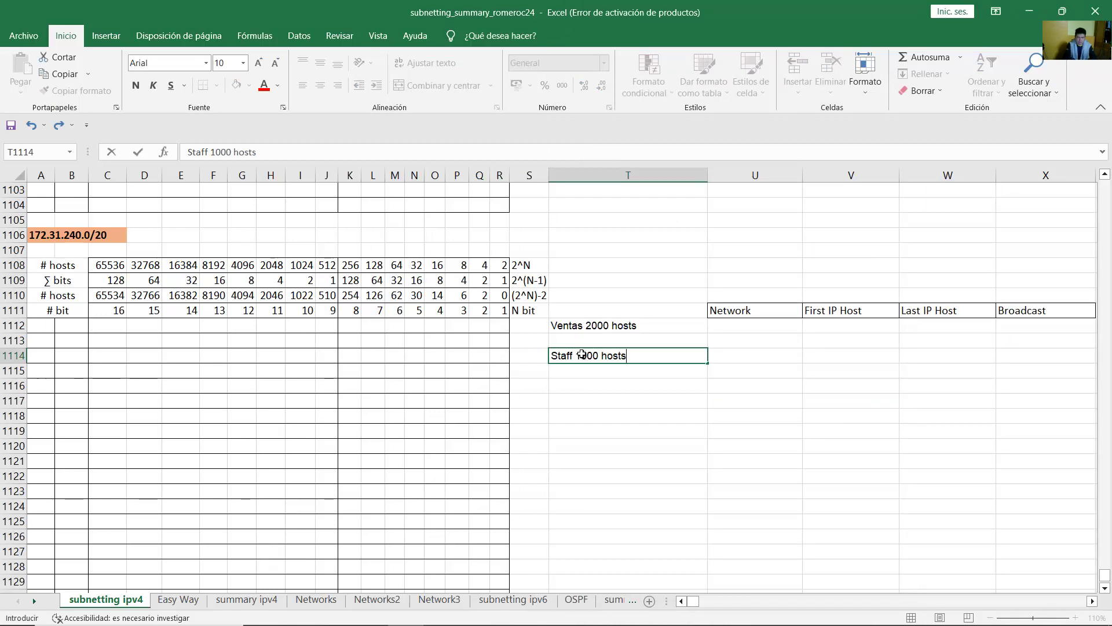
pyautogui.press('Return')
pyautogui.press('Return')
# Enter the label "Data 500 hosts" in cell T1116, leaving one blank row below the Staff label
pyautogui.write('DAta')
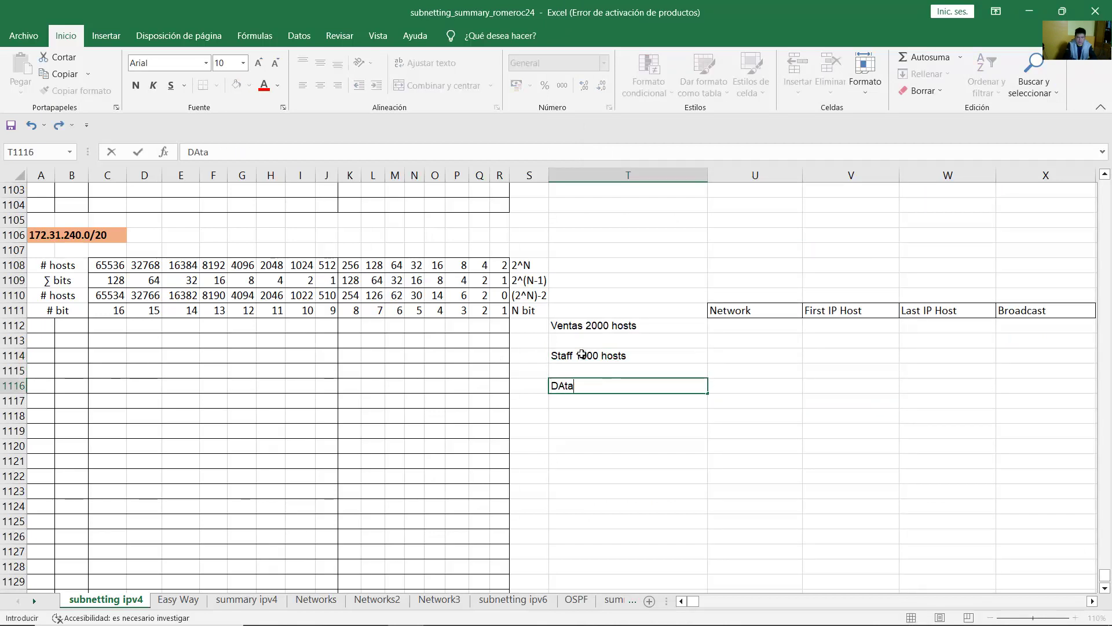
pyautogui.write('ta 500 ho')
pyautogui.write('ts')
pyautogui.press('BackSpace')
pyautogui.press('BackSpace')
pyautogui.write('sts')
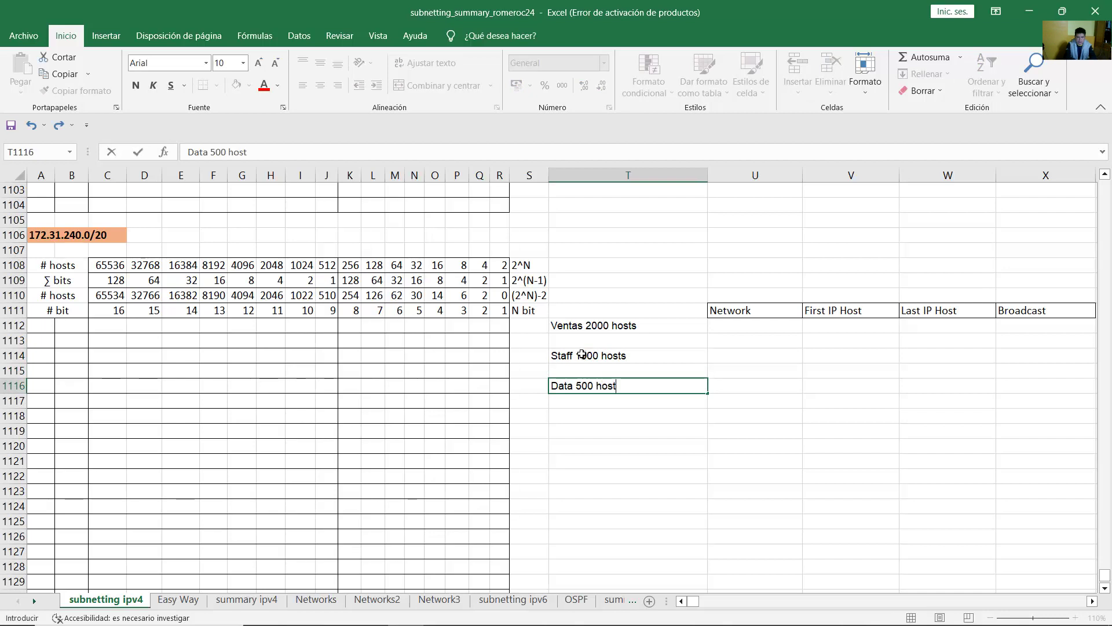
pyautogui.press('Return')
pyautogui.press('Return')
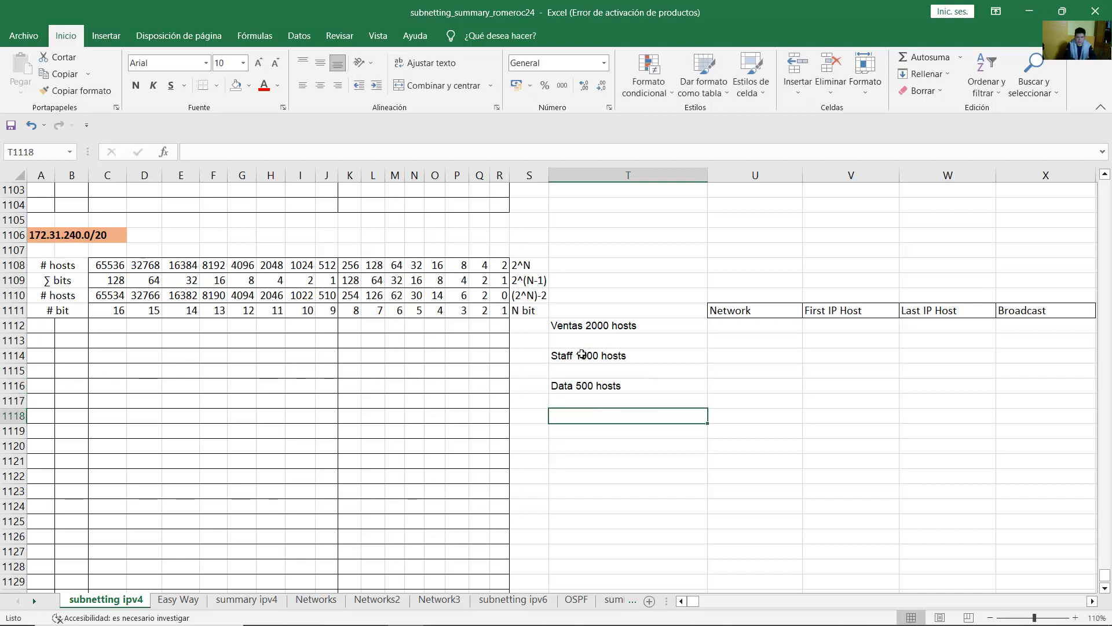
# Enter the label "Servers 200 host" in cell T1118
pyautogui.write('Serv')
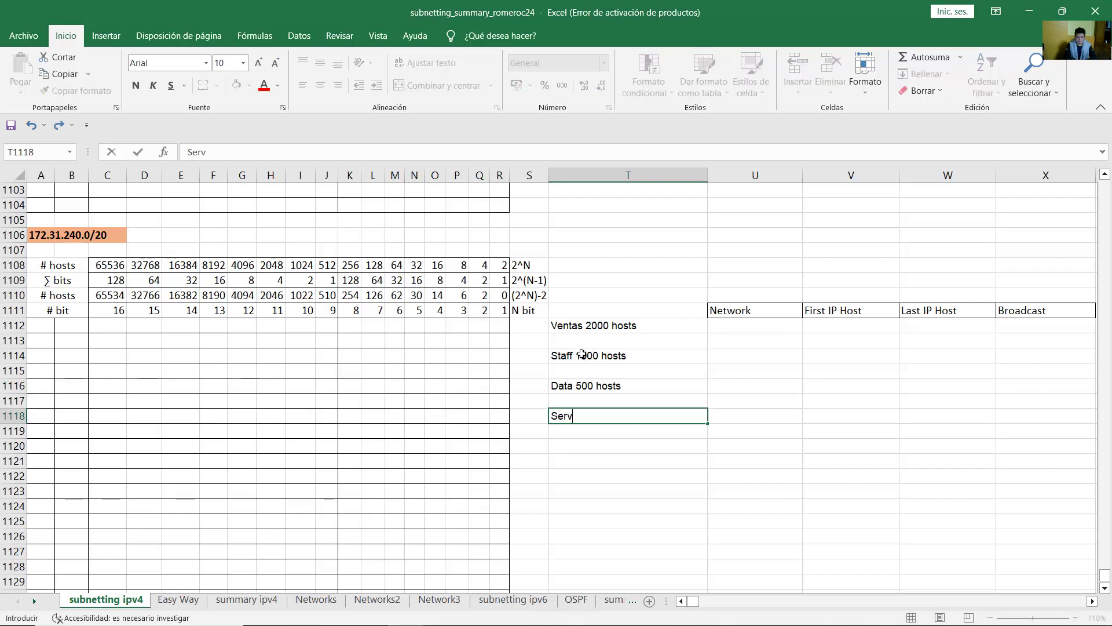
pyautogui.write('ers 200 host')
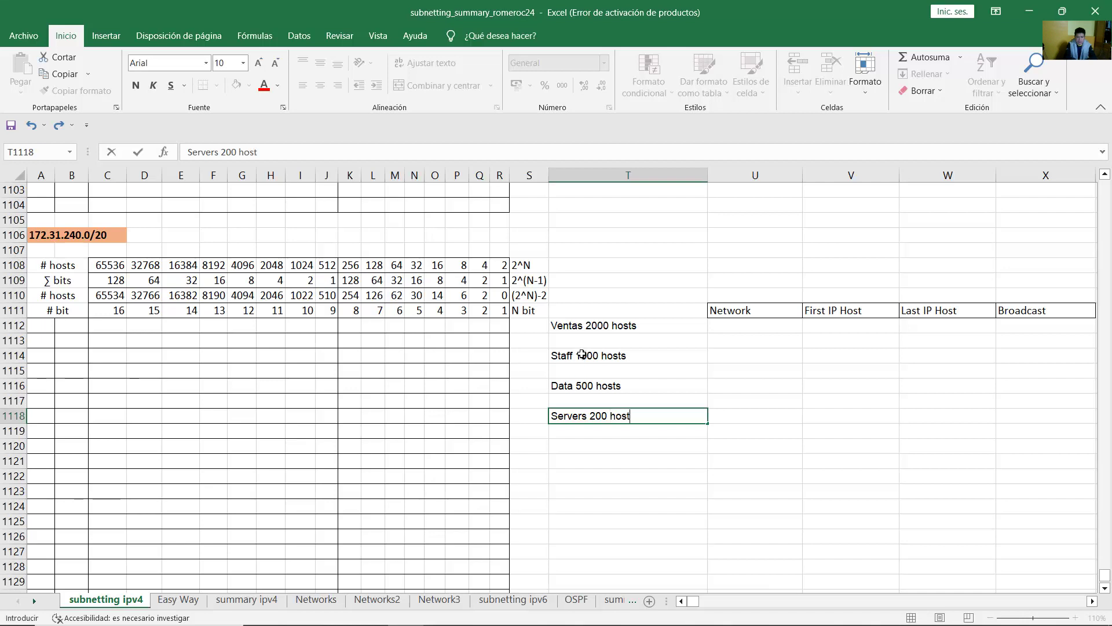
pyautogui.press('Return')
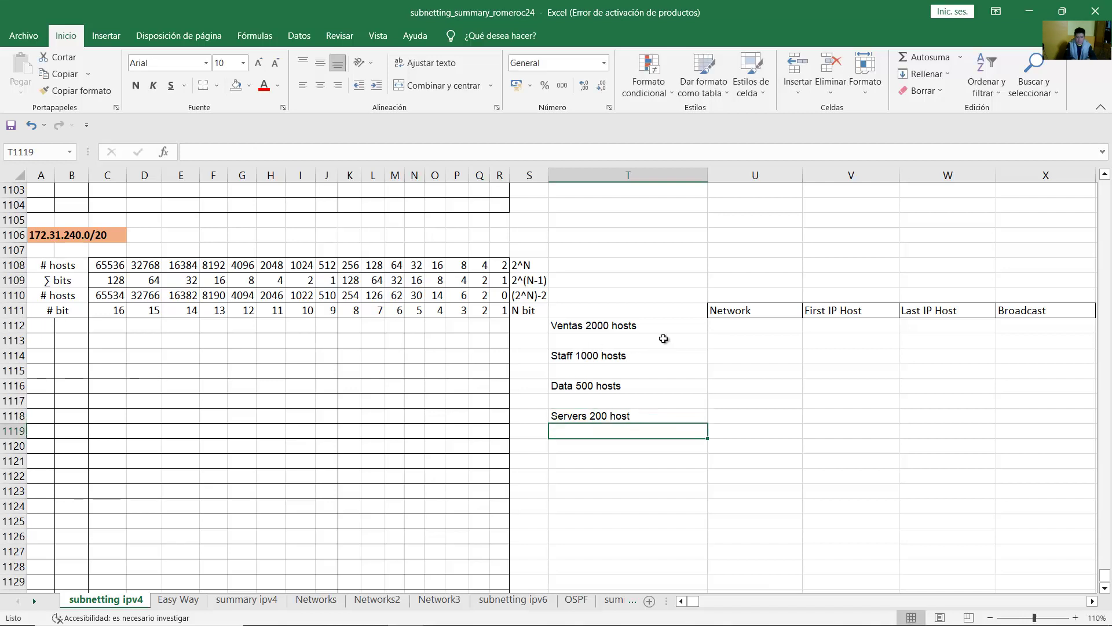
pyautogui.press('Up')
# Review the Network, First IP Host, Last IP Host and Broadcast column headings in row 1111
pyautogui.click(663, 338)
pyautogui.click(660, 297)
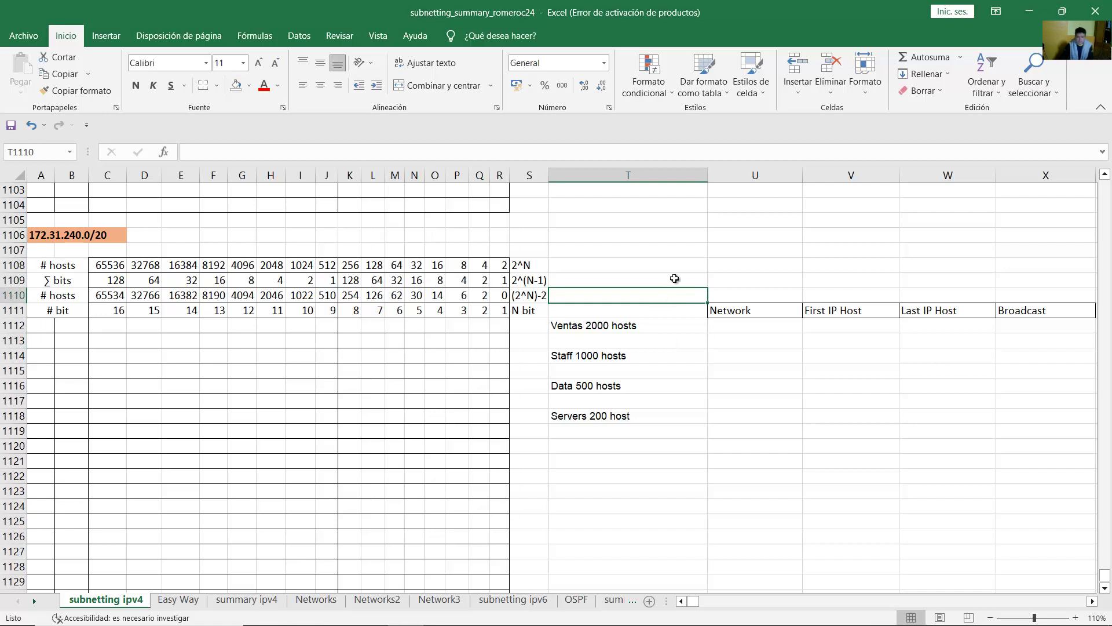
pyautogui.click(731, 311)
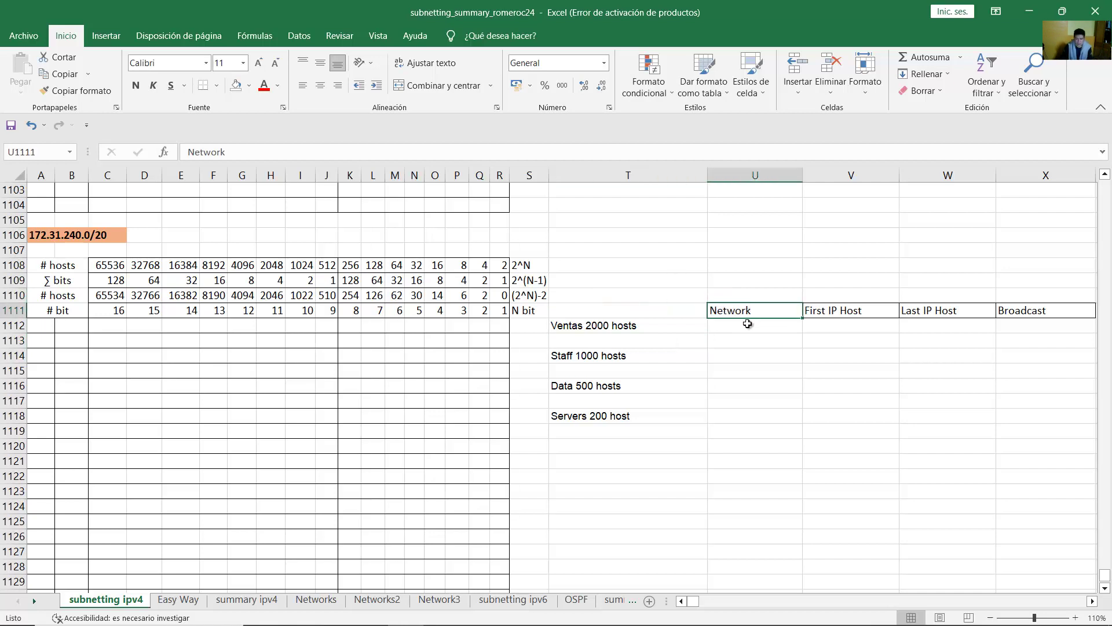
pyautogui.click(837, 311)
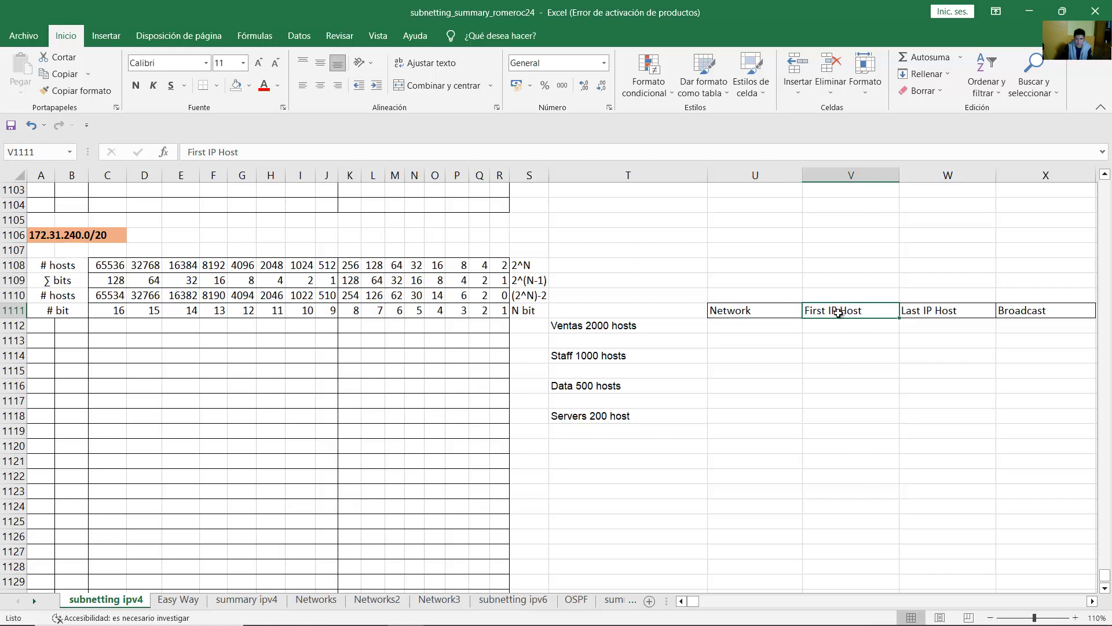
pyautogui.click(931, 313)
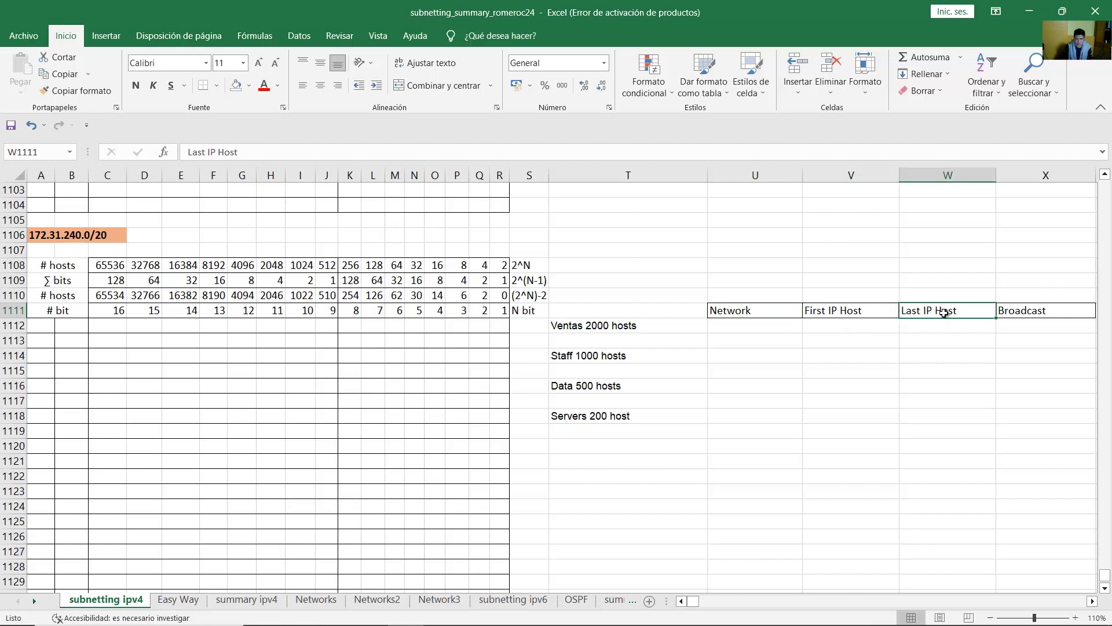
pyautogui.click(1039, 310)
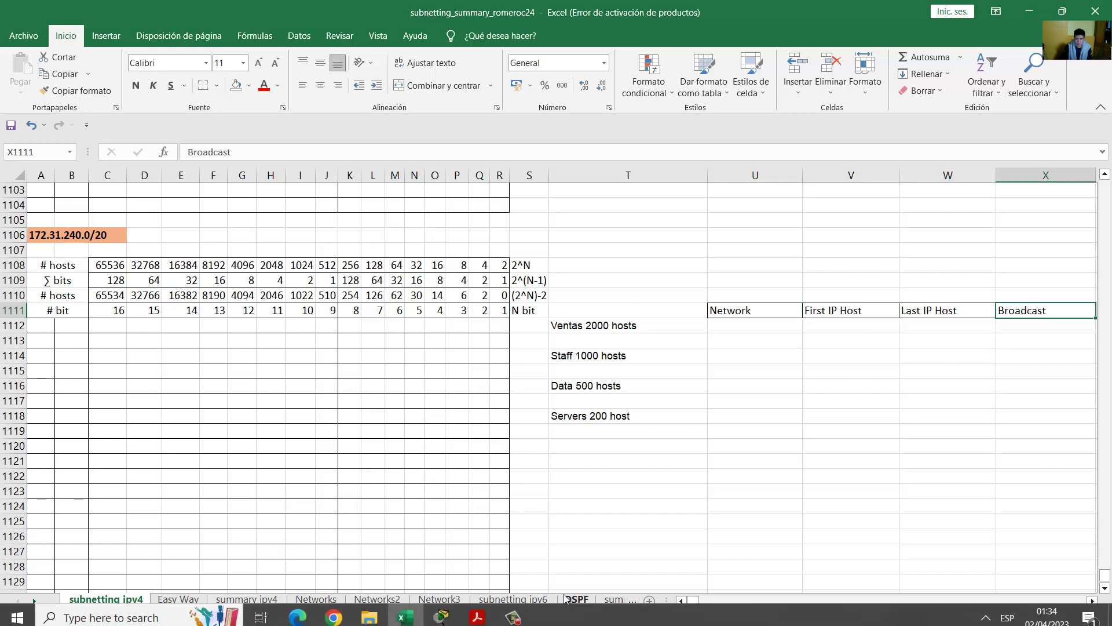
# Switch to the practice PDF and examine which columns the IPv4 addressing table requires, including mask, usable range and broadcast
pyautogui.click(486, 613)
pyautogui.scroll(-5, 863, 400)
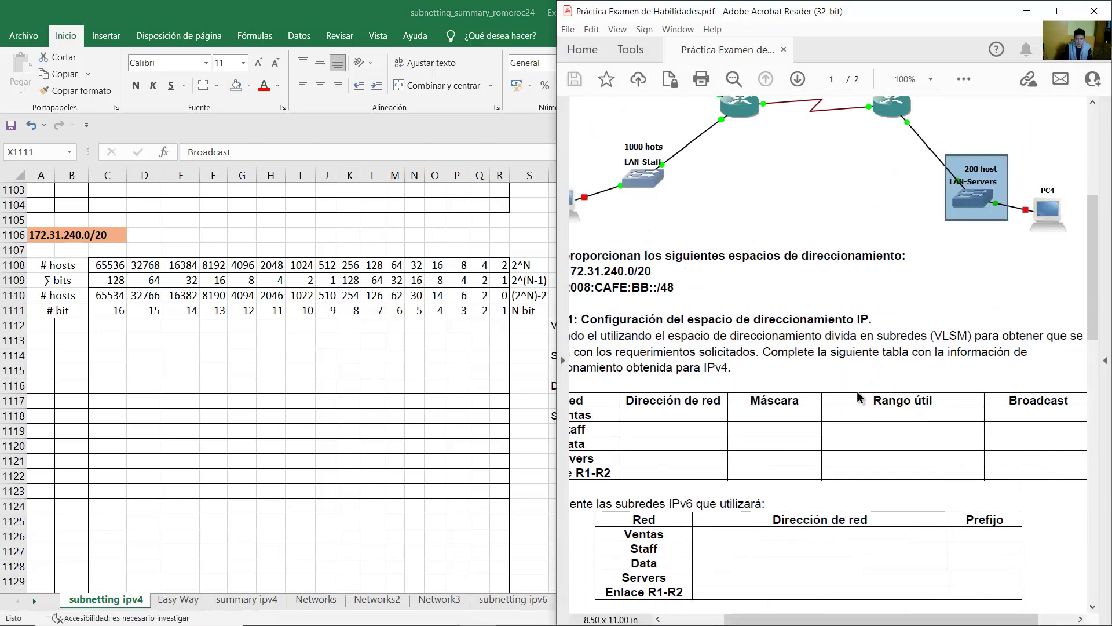
pyautogui.moveTo(628, 401); pyautogui.dragTo(800, 401)
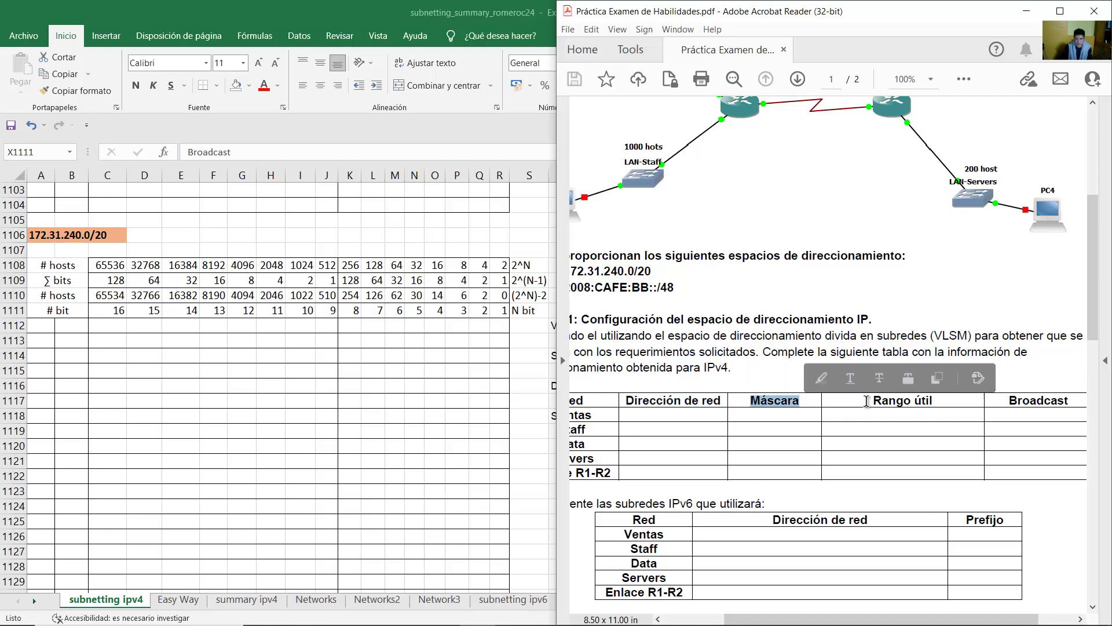
pyautogui.moveTo(873, 401); pyautogui.dragTo(934, 406)
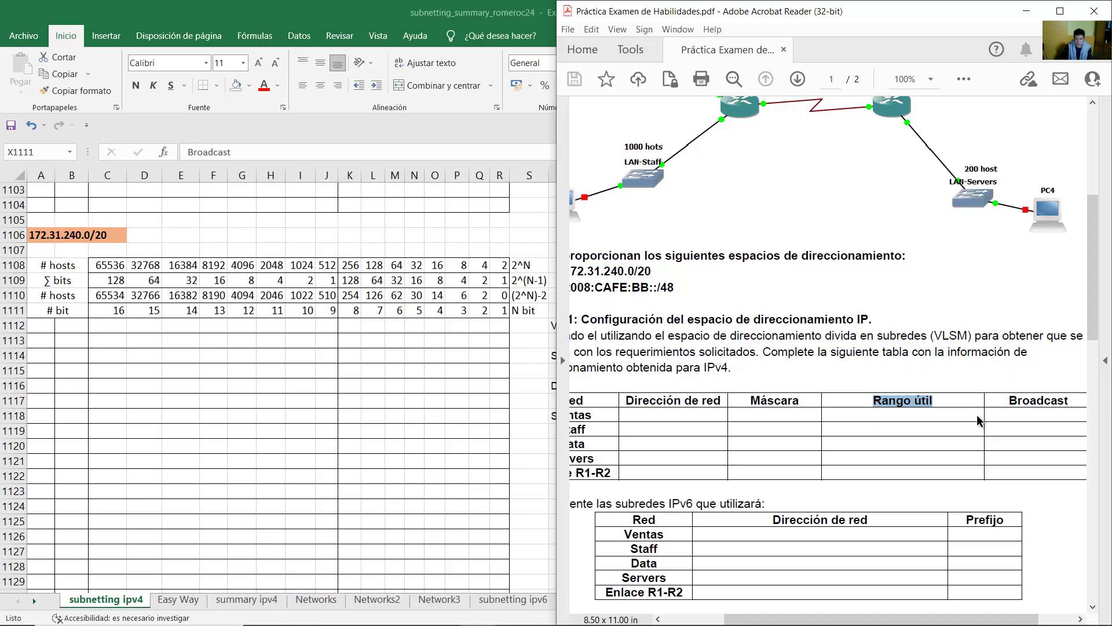
pyautogui.moveTo(1010, 401); pyautogui.dragTo(1057, 405)
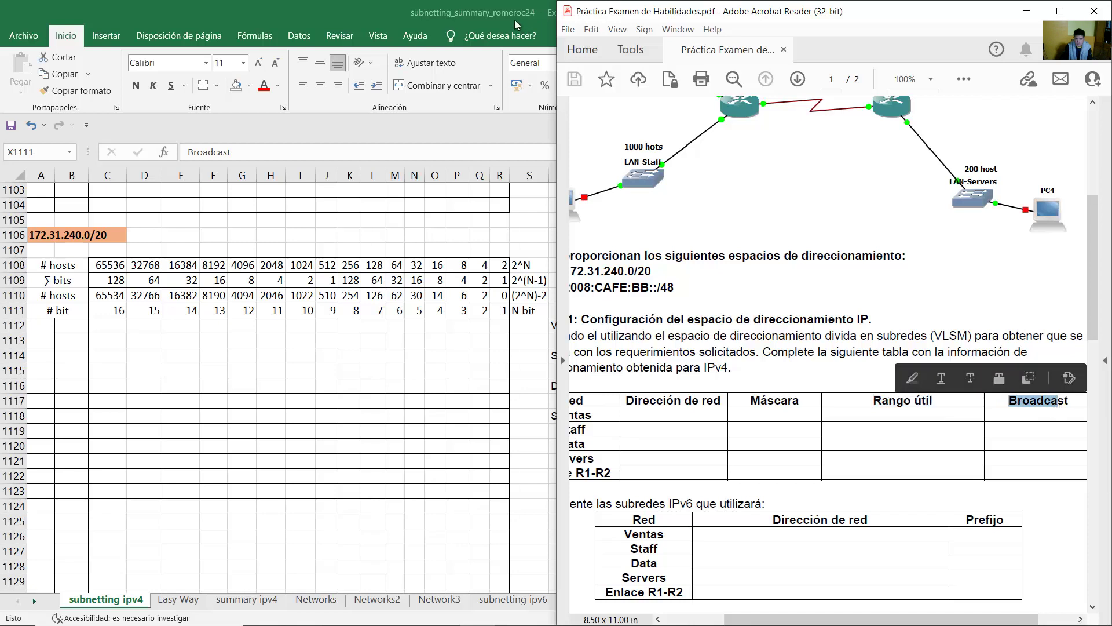
# Return to the Excel workbook and enter the network's first two octets, 172 in A1112 and 31 in B1112
pyautogui.hotkey('alt', 'Tab')
pyautogui.click(790, 328)
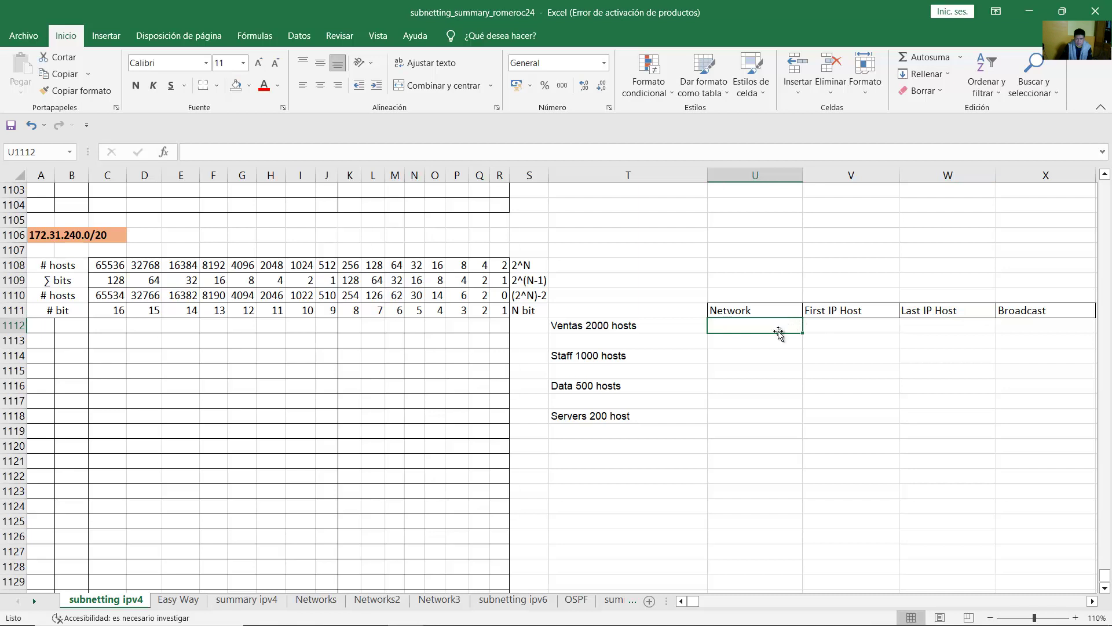
pyautogui.click(42, 237)
pyautogui.click(58, 235)
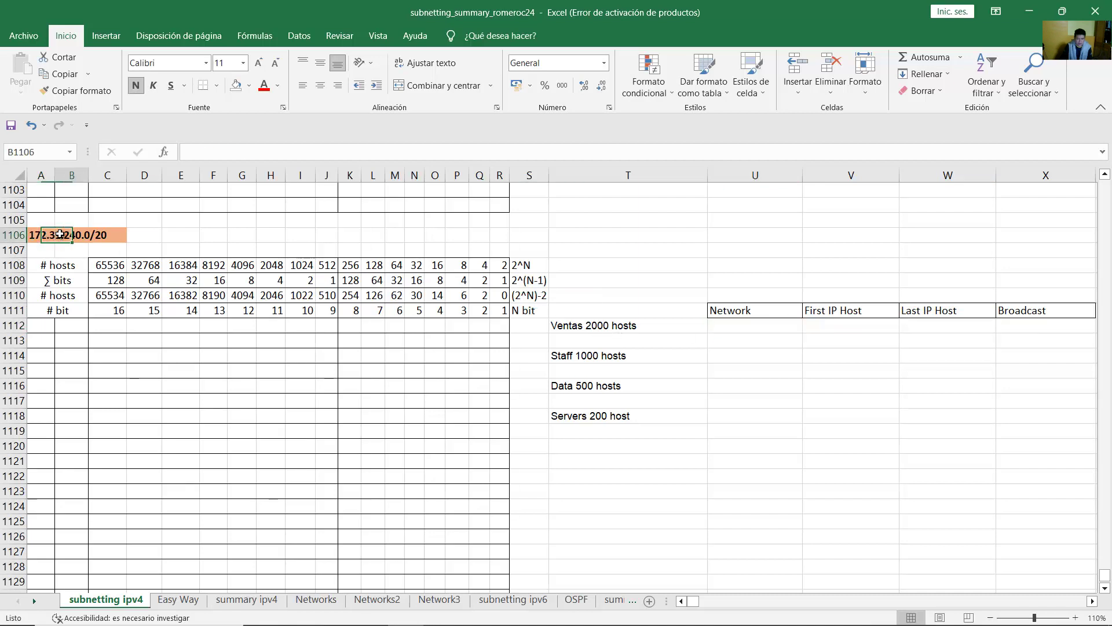
pyautogui.click(46, 234)
pyautogui.click(42, 325)
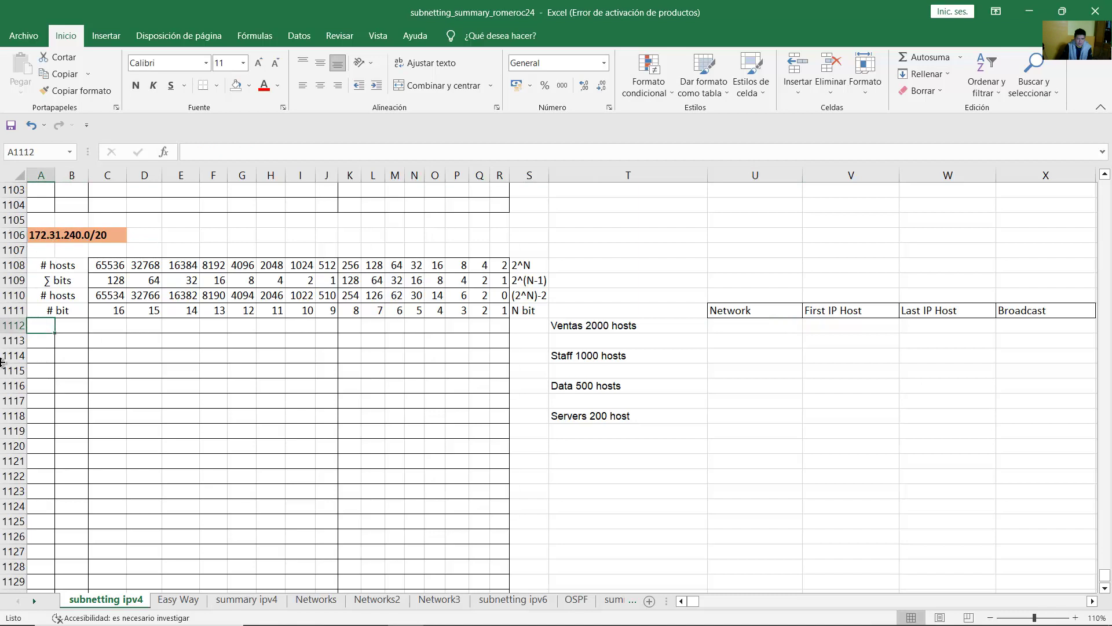
pyautogui.write('172')
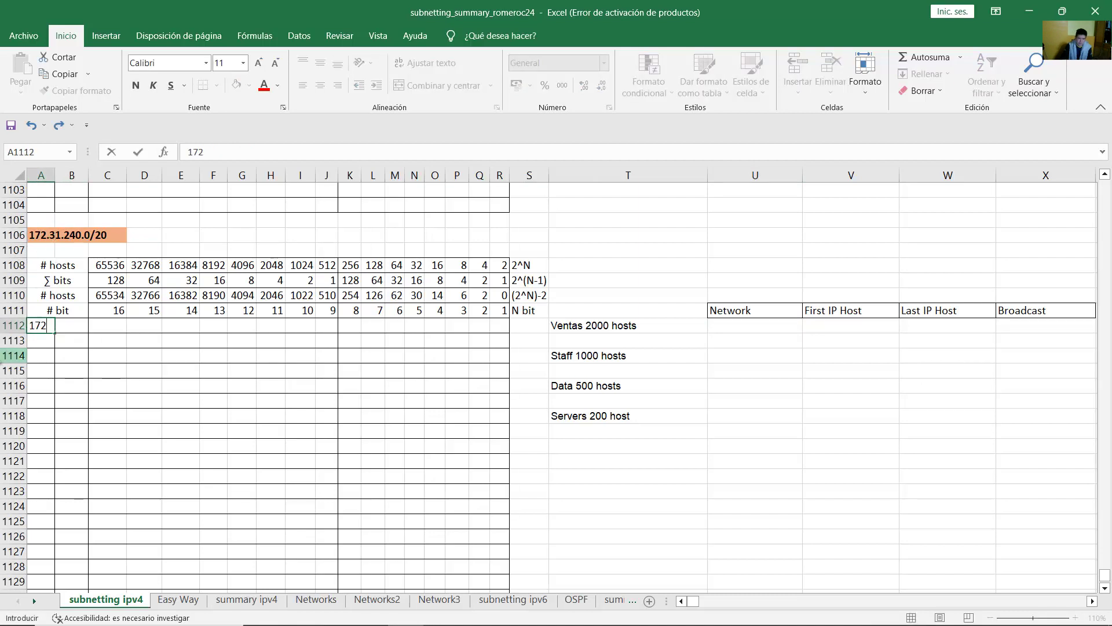
pyautogui.press('Tab')
pyautogui.write('31')
pyautogui.press('Return')
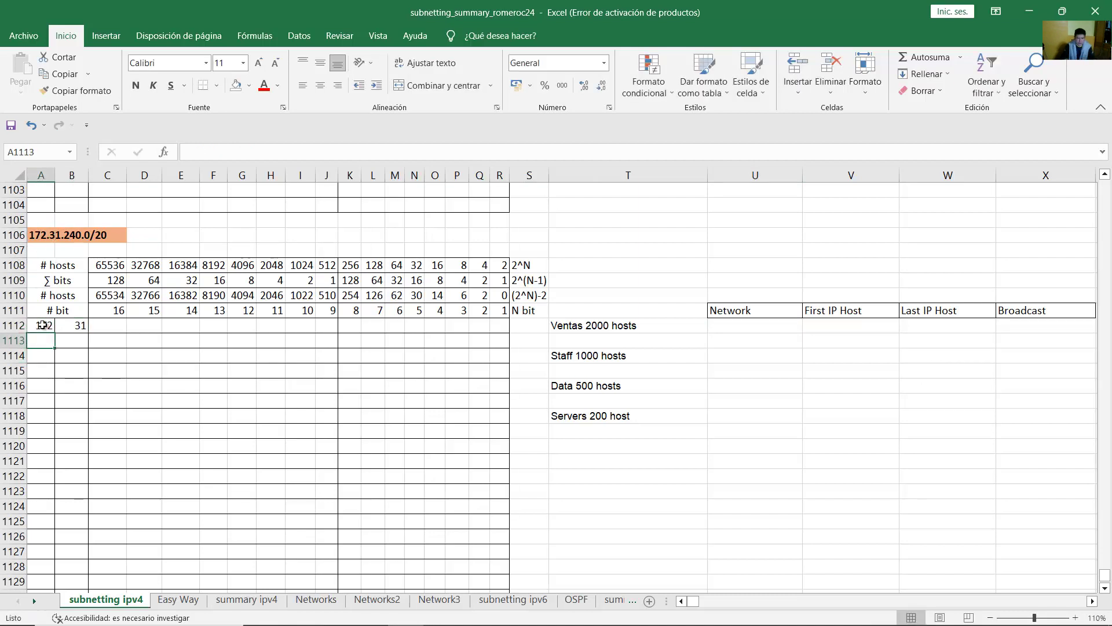
# Enter 1 in each of cells C1112 to F1112 as the first four bits of the third octet, 240
pyautogui.click(80, 237)
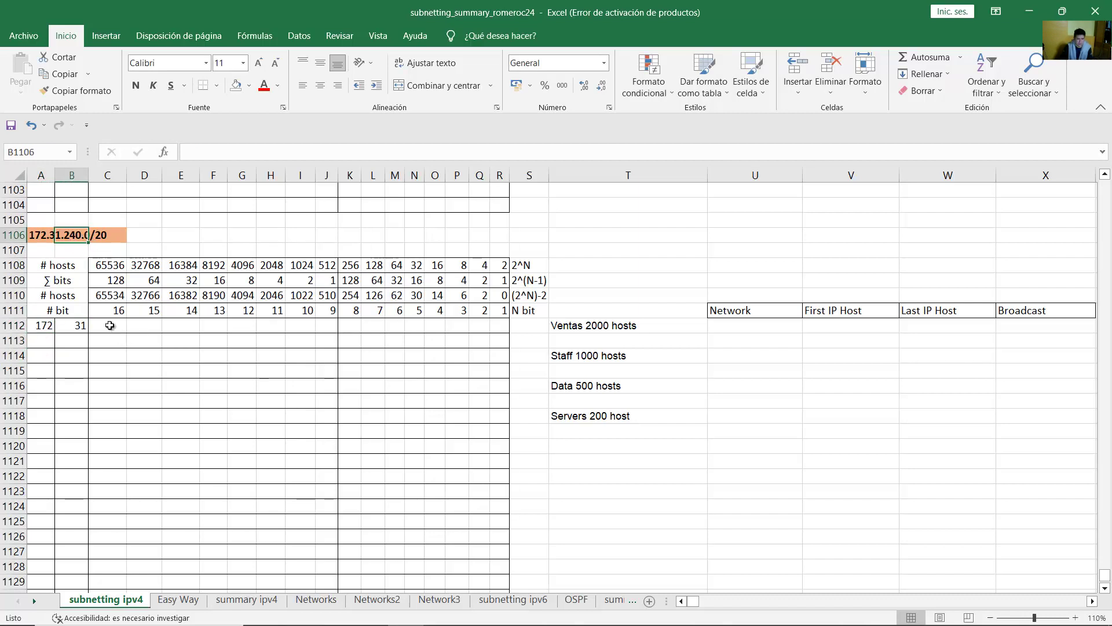
pyautogui.moveTo(106, 326); pyautogui.dragTo(502, 328)
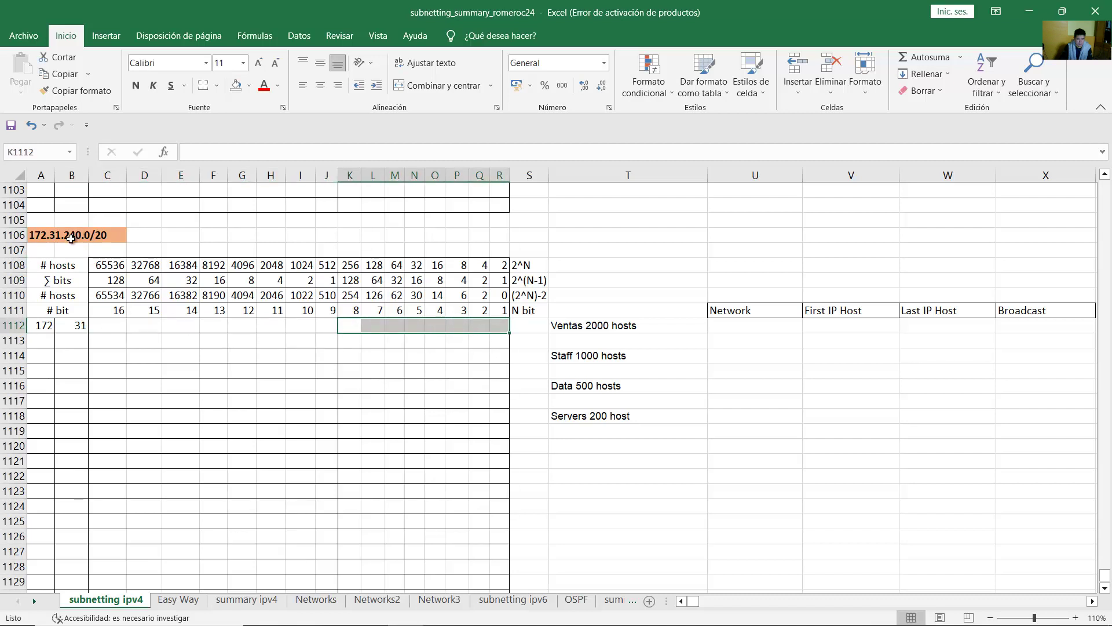
pyautogui.click(108, 327)
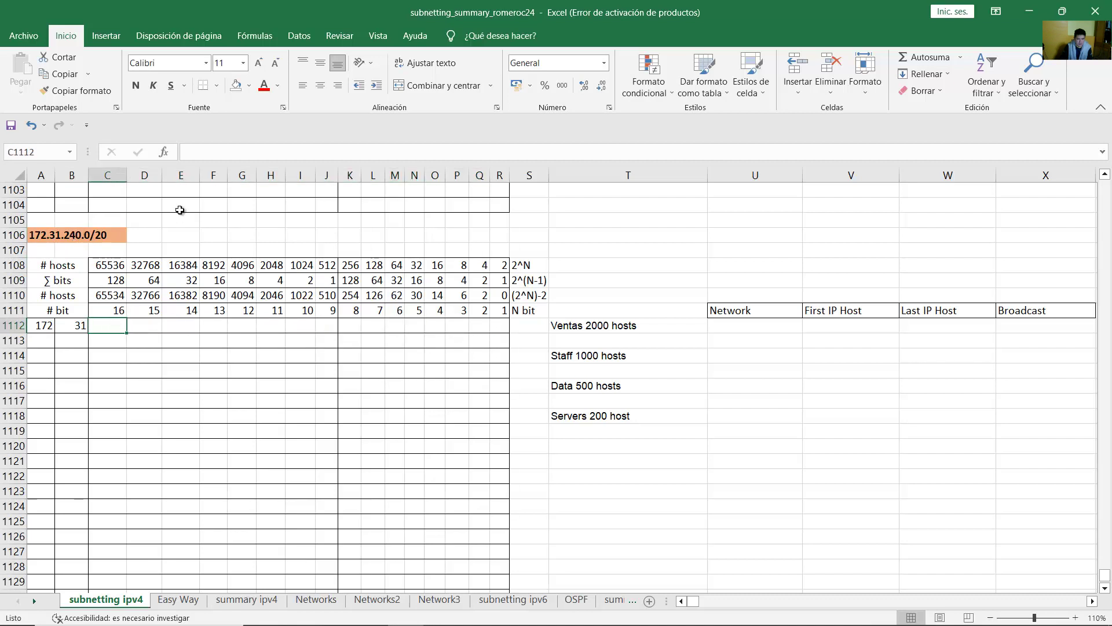
pyautogui.write('1')
pyautogui.press('Tab')
pyautogui.write('1')
pyautogui.press('Tab')
pyautogui.write('1')
pyautogui.press('Tab')
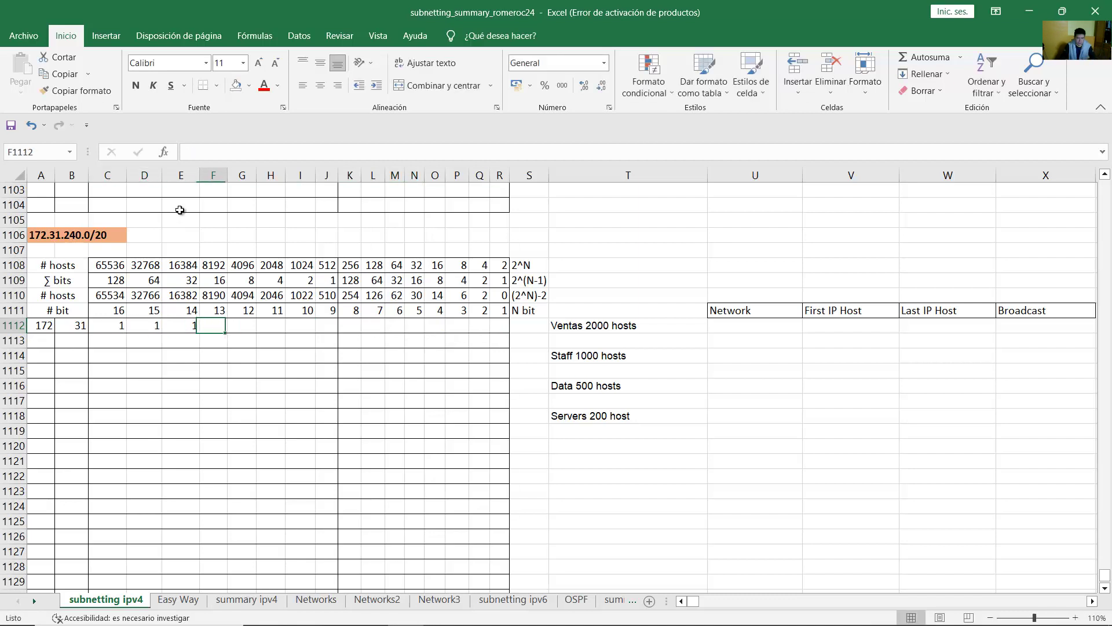
pyautogui.write('1')
pyautogui.press('Tab')
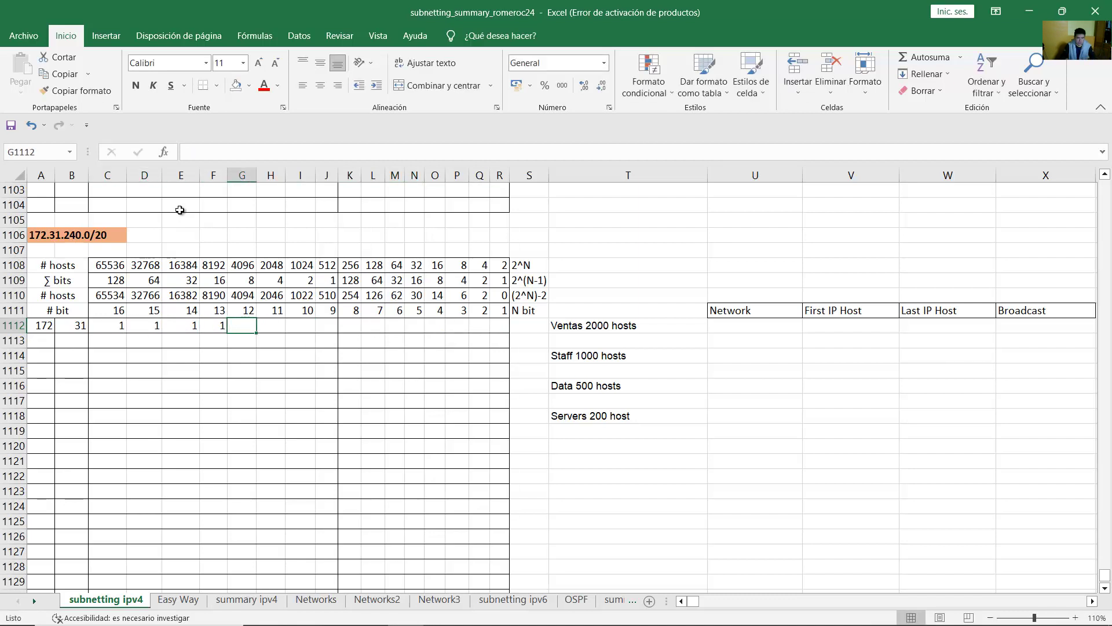
# Enter 0 in each of cells G1112 to J1112 to complete the binary form of the third octet
pyautogui.write('0')
pyautogui.press('Tab')
pyautogui.write('0')
pyautogui.press('Tab')
pyautogui.write('0')
pyautogui.press('Tab')
pyautogui.write('0')
pyautogui.press('Tab')
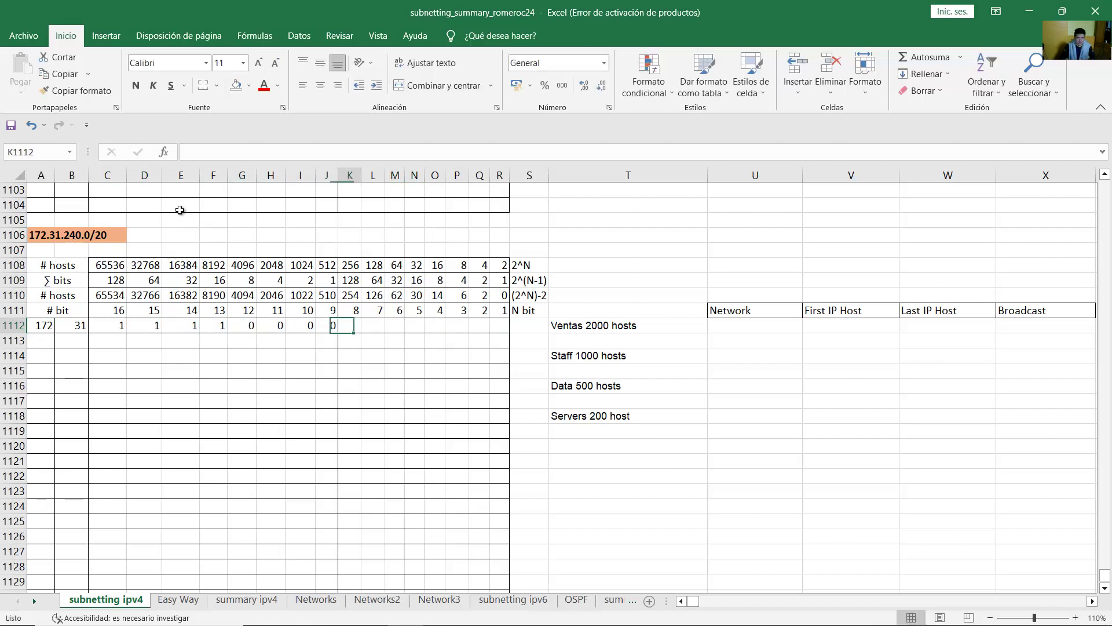
# Check the four 1 bits in row 1112 against the sum of their bit values in C1109:F1109
pyautogui.moveTo(116, 327); pyautogui.dragTo(216, 326)
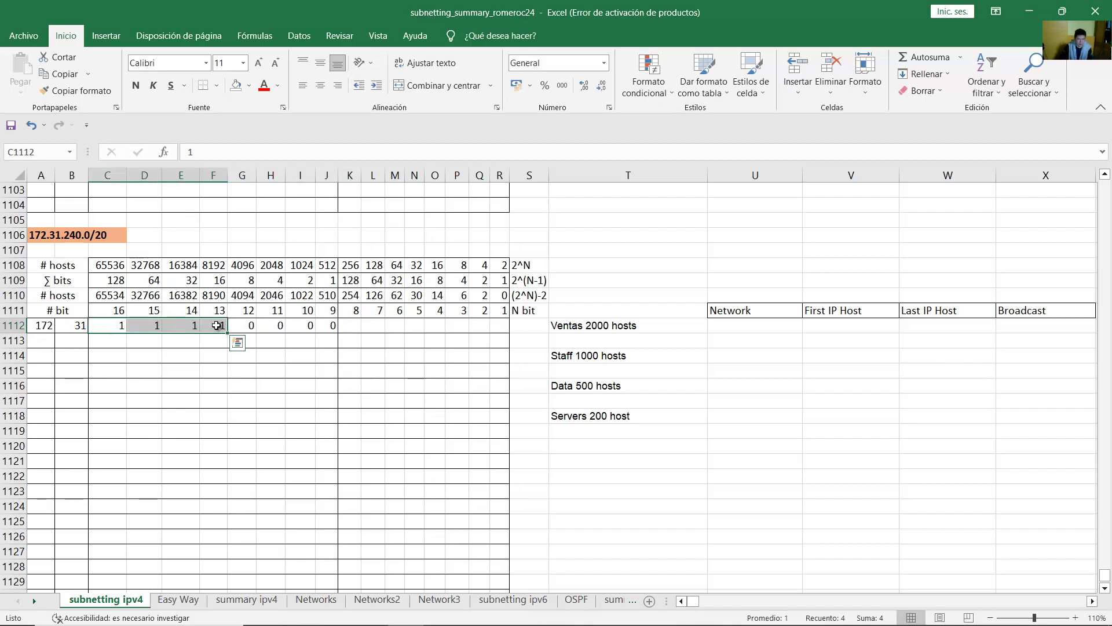
pyautogui.moveTo(113, 282); pyautogui.dragTo(209, 282)
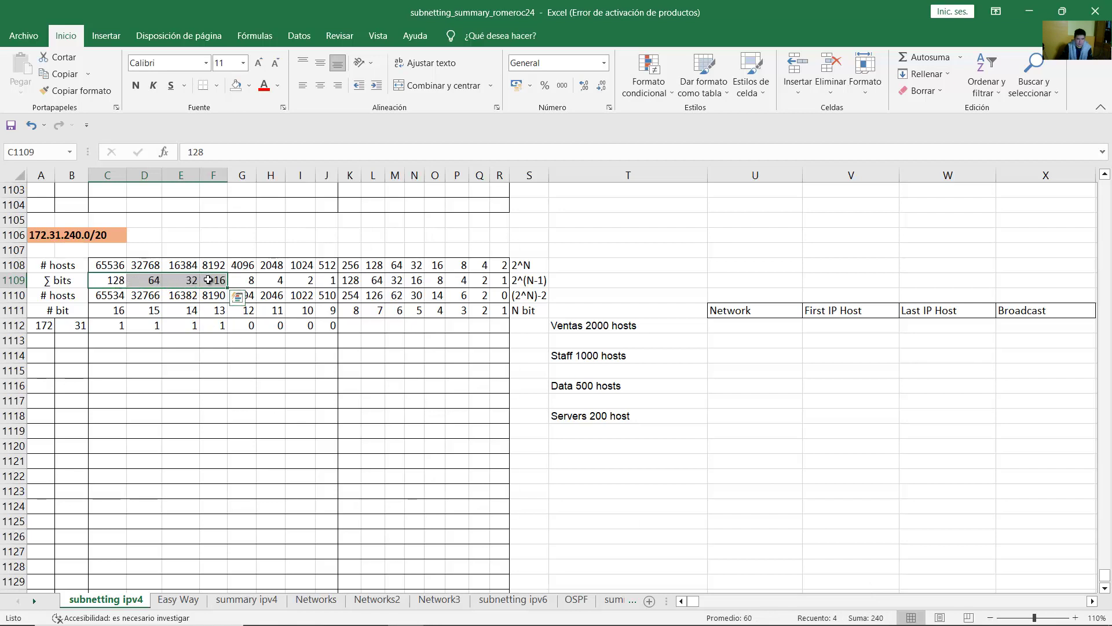
pyautogui.click(274, 280)
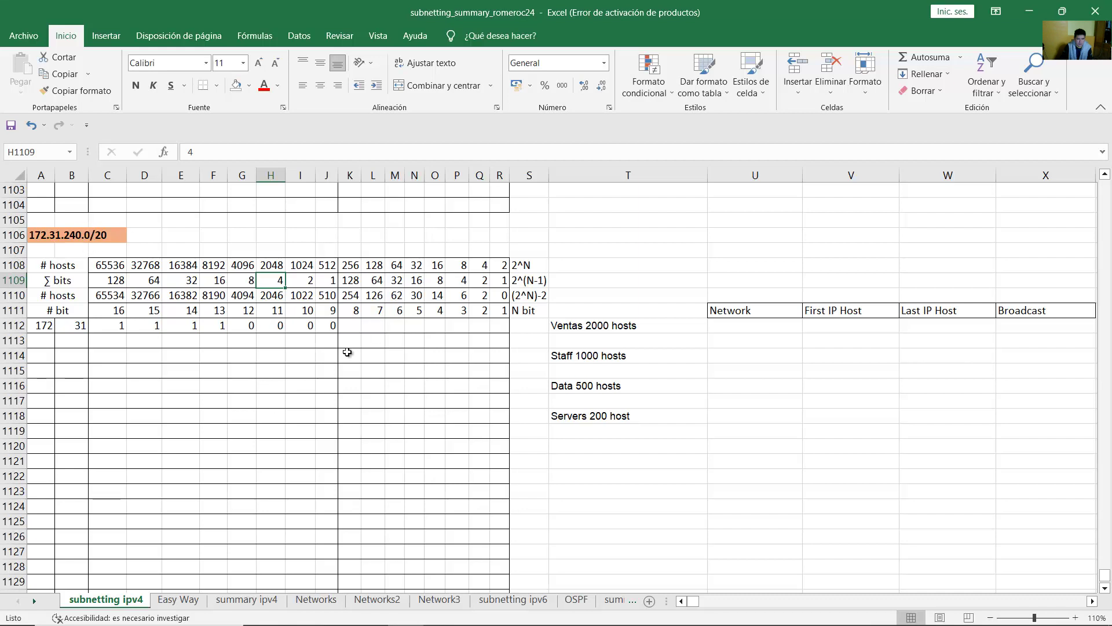
# Enter 0 in each of cells K1112 to R1112 as the eight bits of the fourth octet
pyautogui.moveTo(348, 328); pyautogui.dragTo(467, 327)
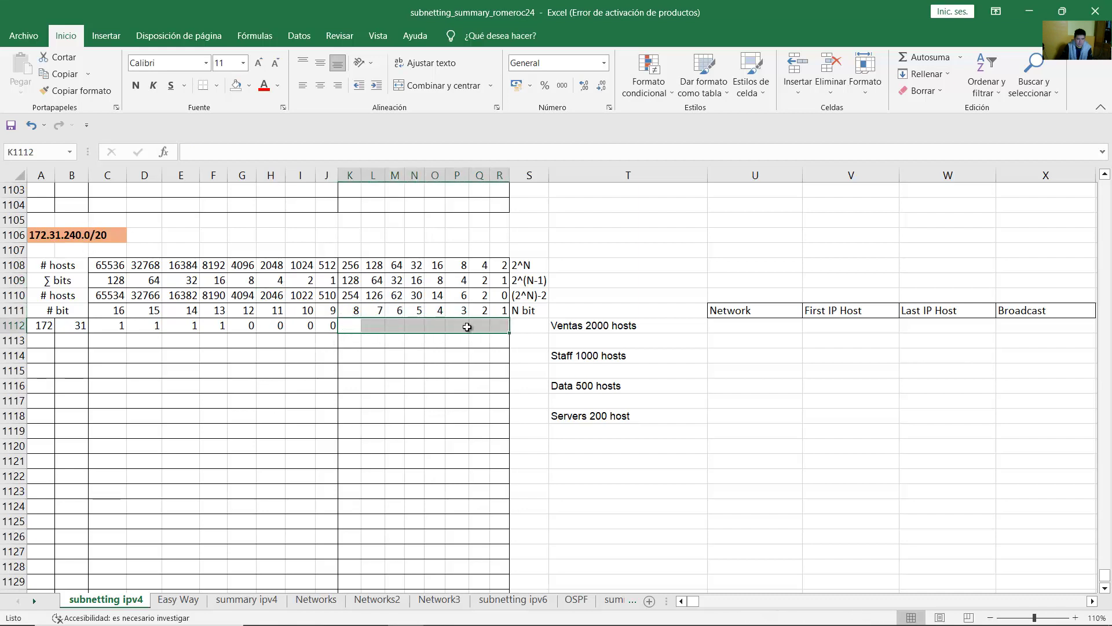
pyautogui.click(352, 325)
pyautogui.write('0\t')
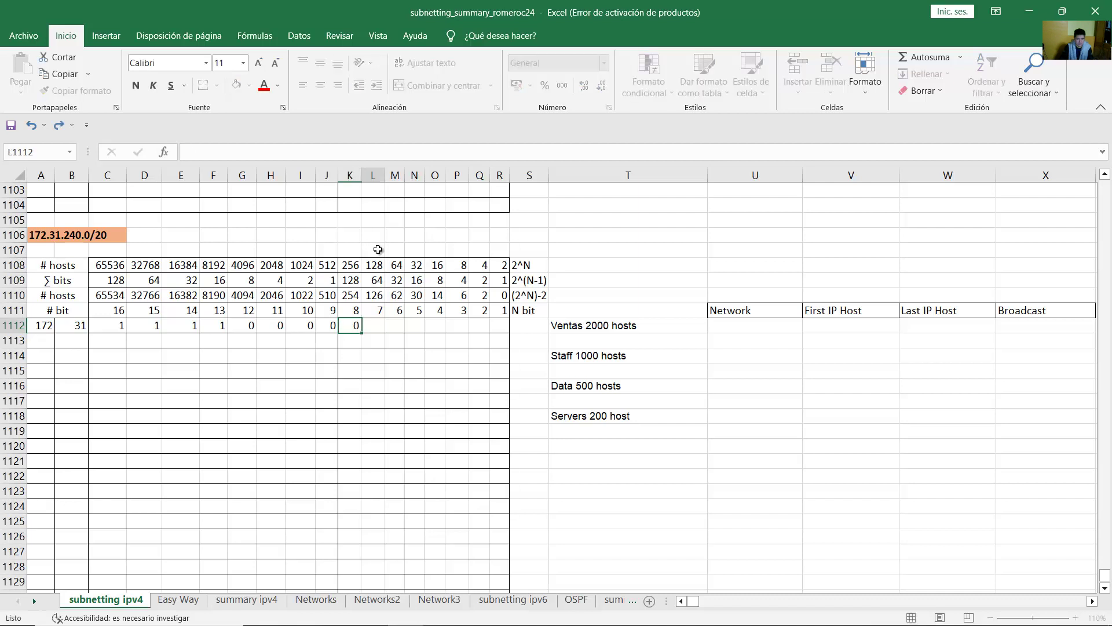
pyautogui.write('0\t0\t0\t0\t0\t0\t0')
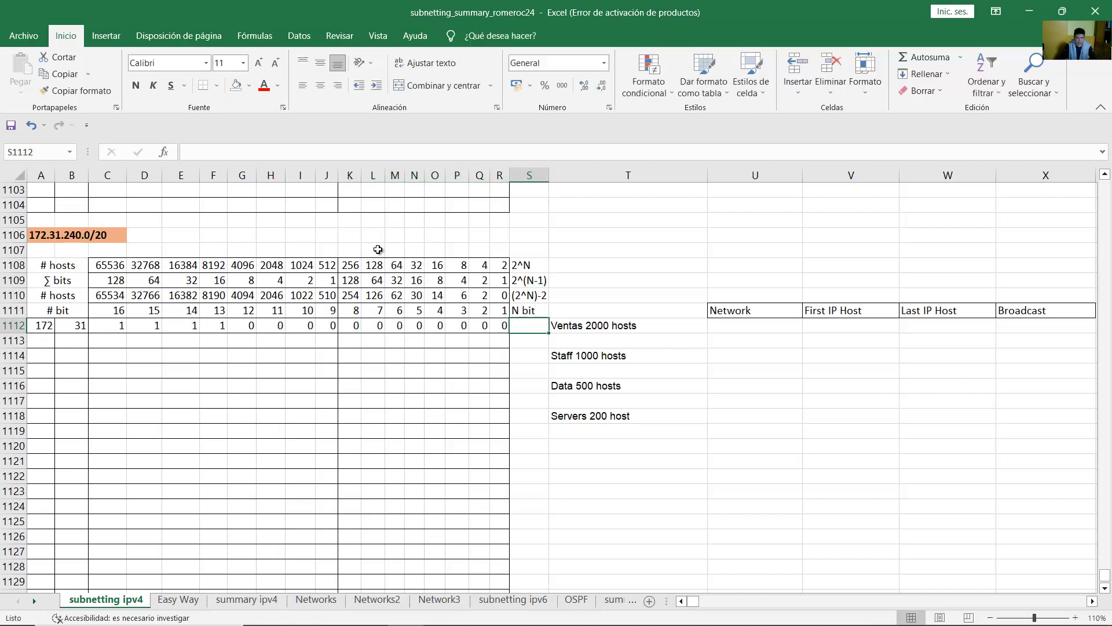
pyautogui.click(497, 325)
pyautogui.moveTo(477, 328); pyautogui.dragTo(347, 327)
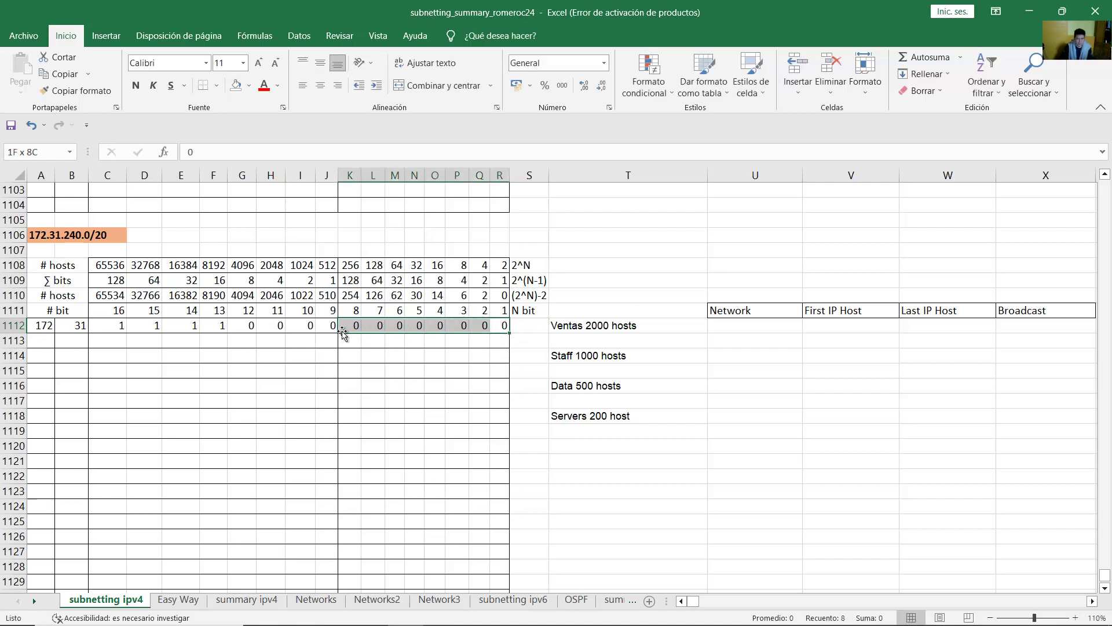
pyautogui.click(412, 326)
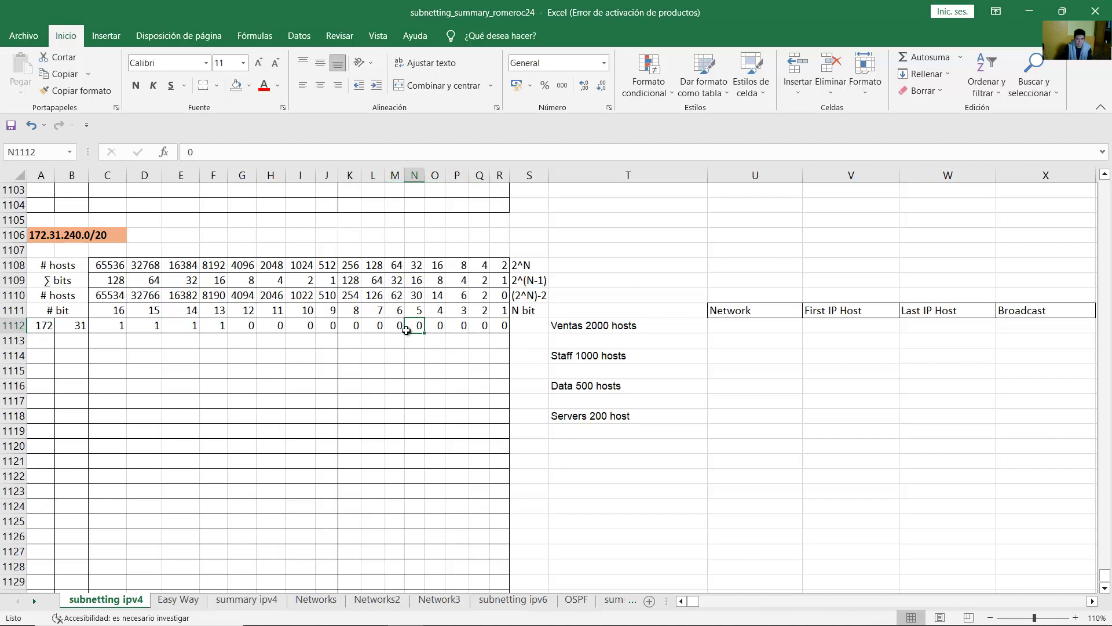
# Compare the 2000 hosts needed by Ventas with the usable host counts in row 1110 to determine the required host bits
pyautogui.click(608, 327)
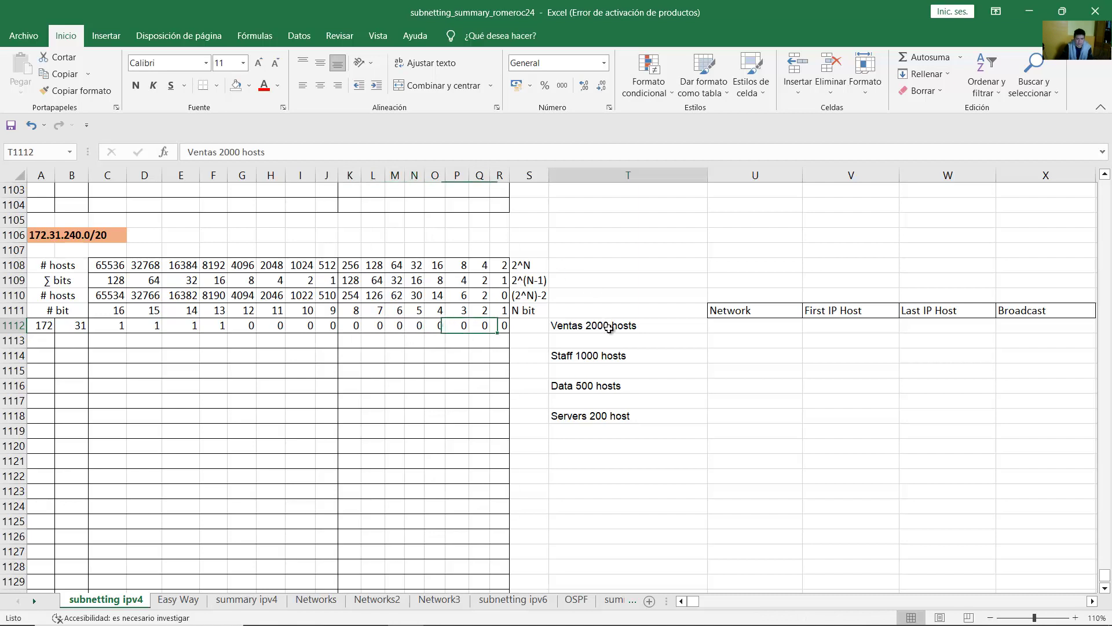
pyautogui.click(276, 297)
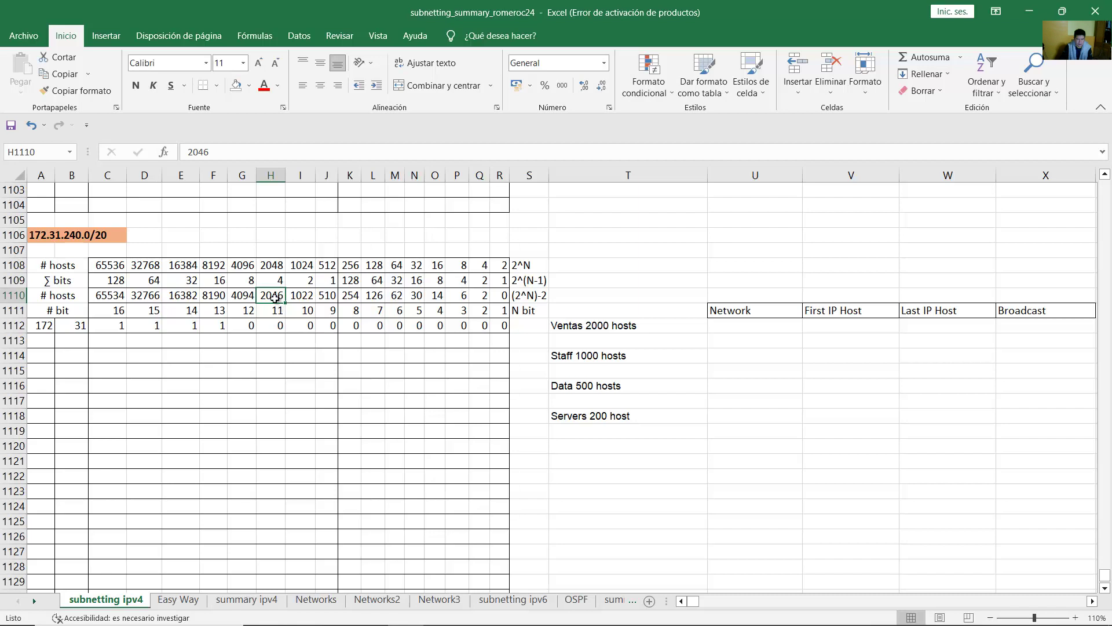
pyautogui.click(84, 296)
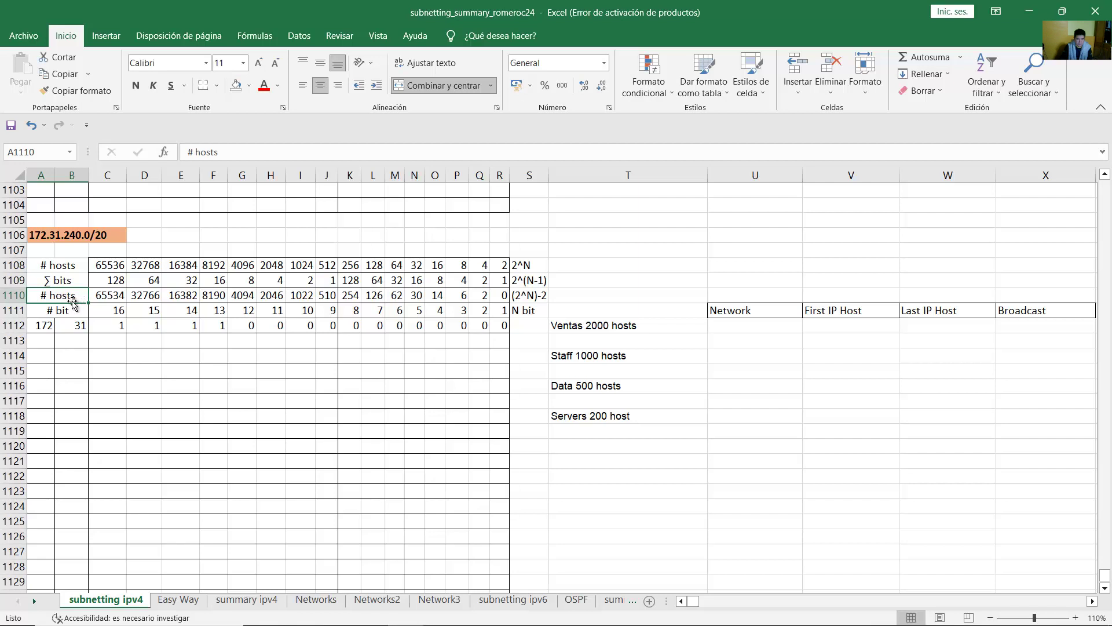
pyautogui.moveTo(52, 296); pyautogui.dragTo(488, 293)
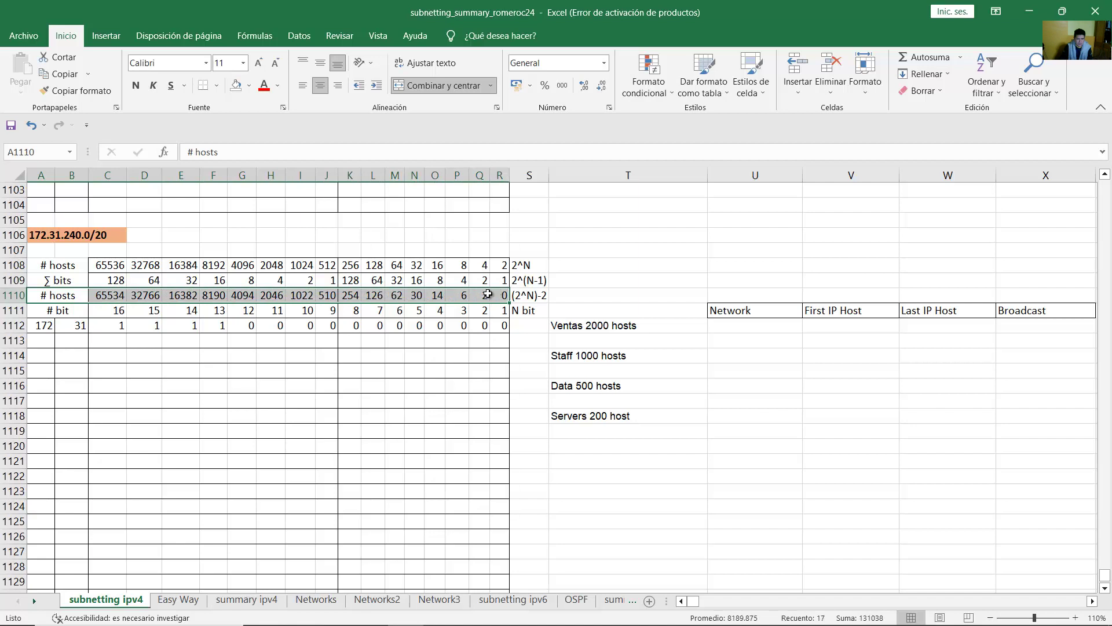
pyautogui.click(242, 296)
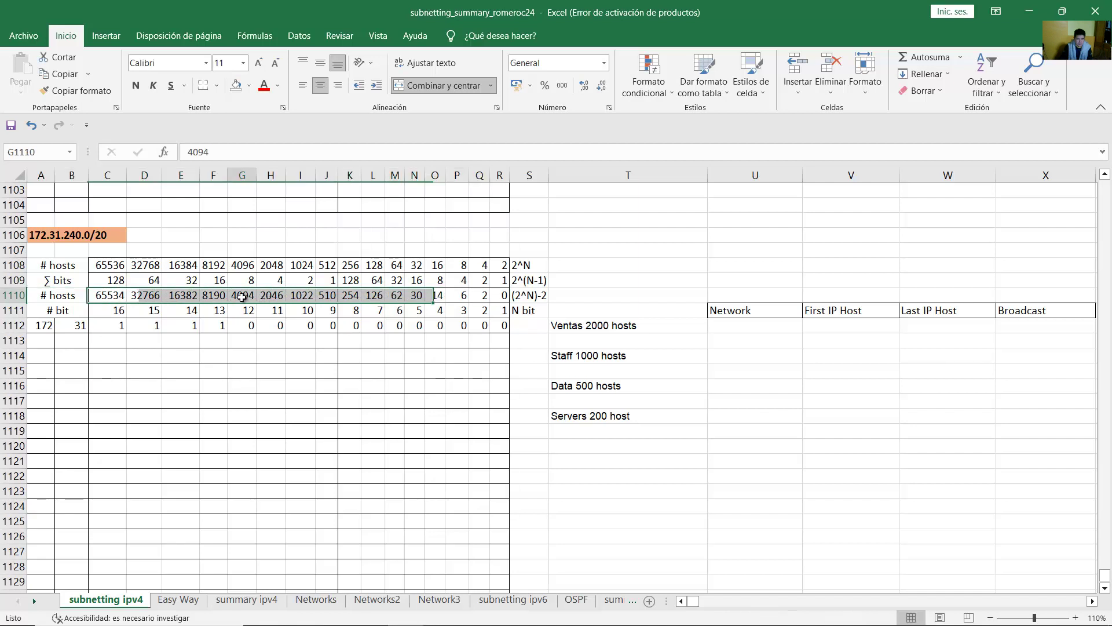
pyautogui.click(281, 296)
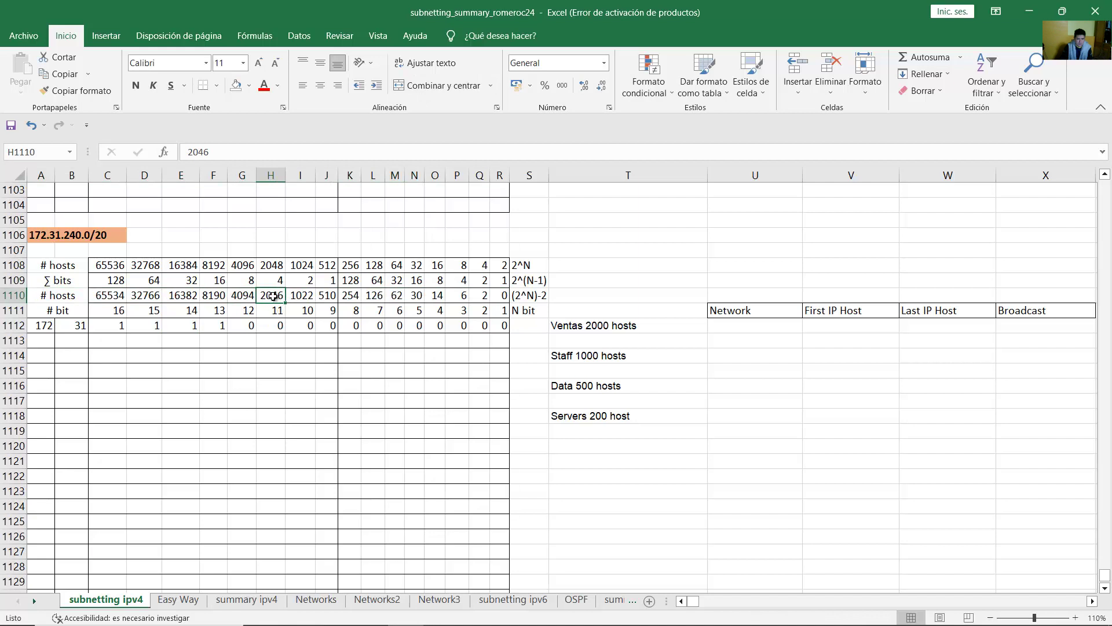
pyautogui.click(592, 329)
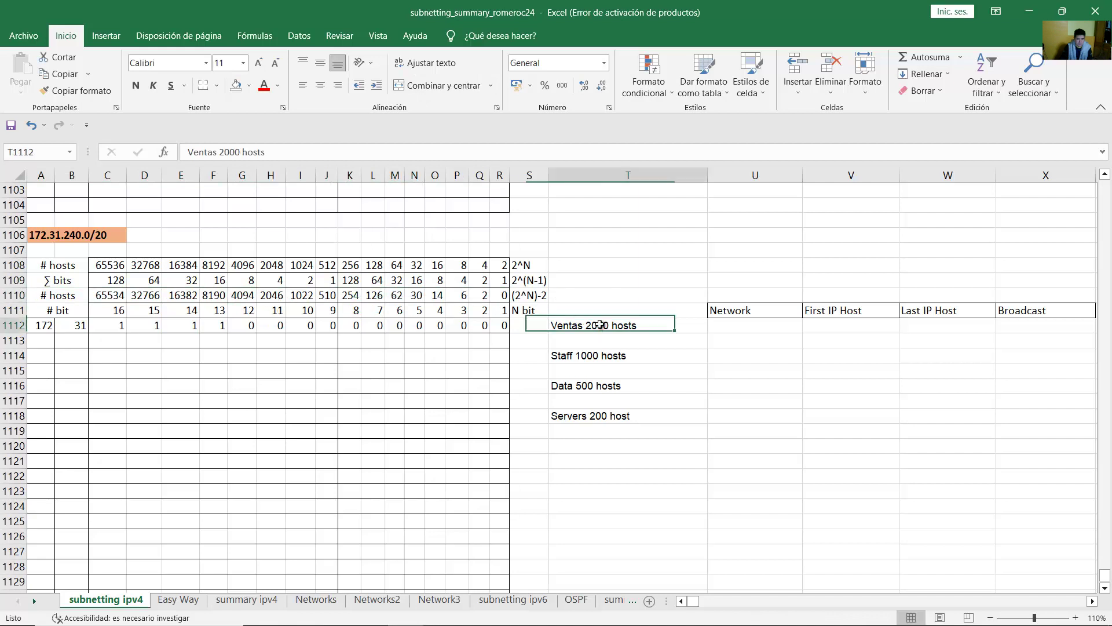
pyautogui.click(273, 296)
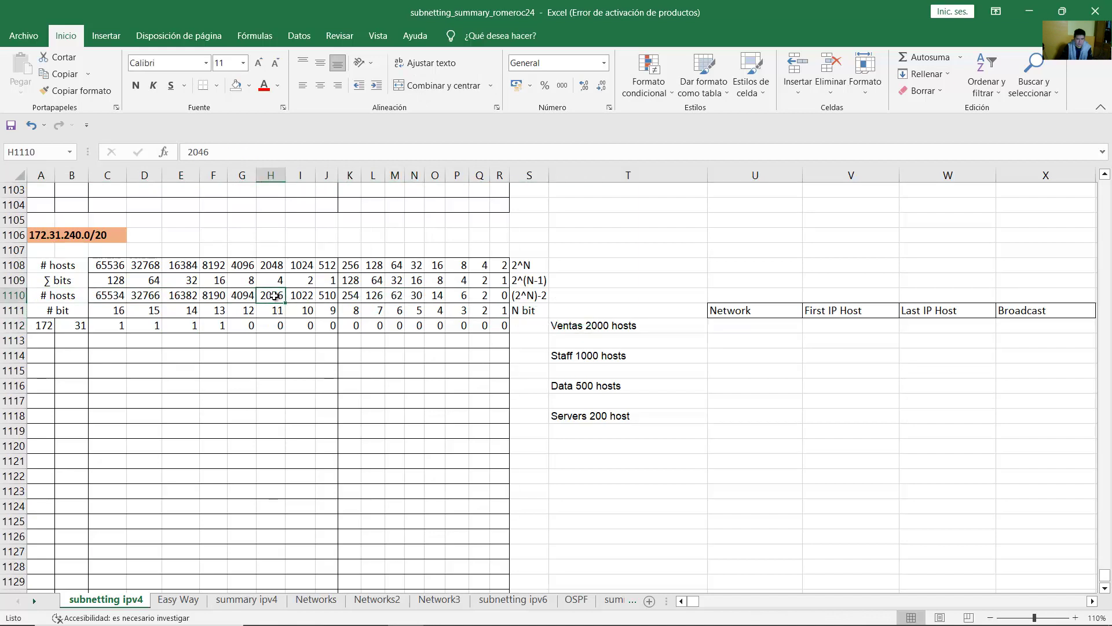
pyautogui.moveTo(273, 295); pyautogui.dragTo(273, 325)
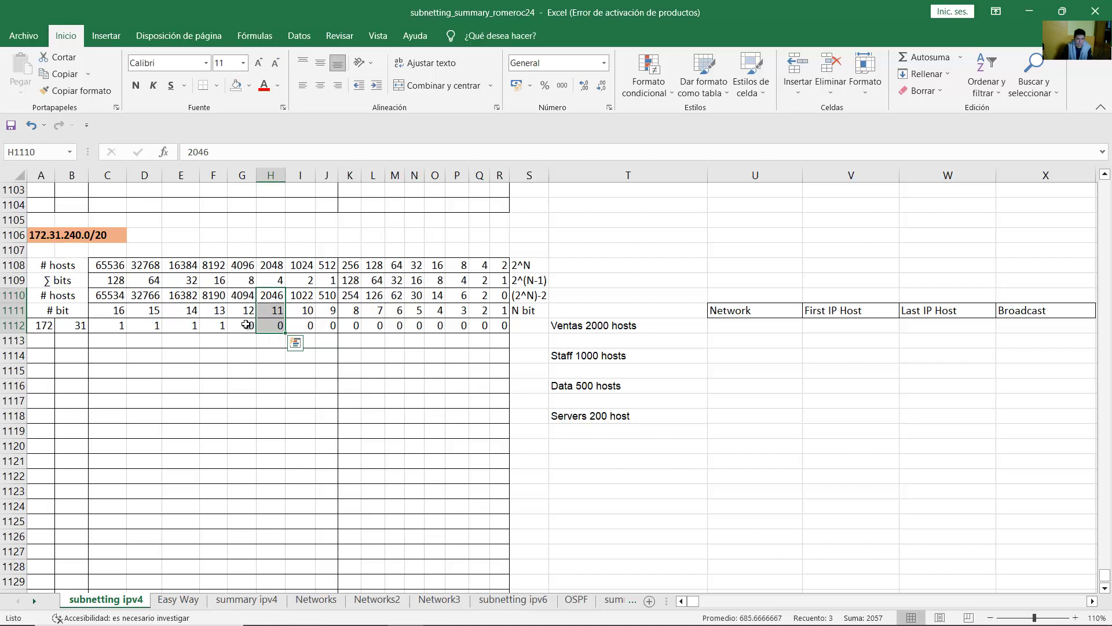
# Fill the network portion A1112:G1112 with light green
pyautogui.moveTo(246, 325); pyautogui.dragTo(40, 326)
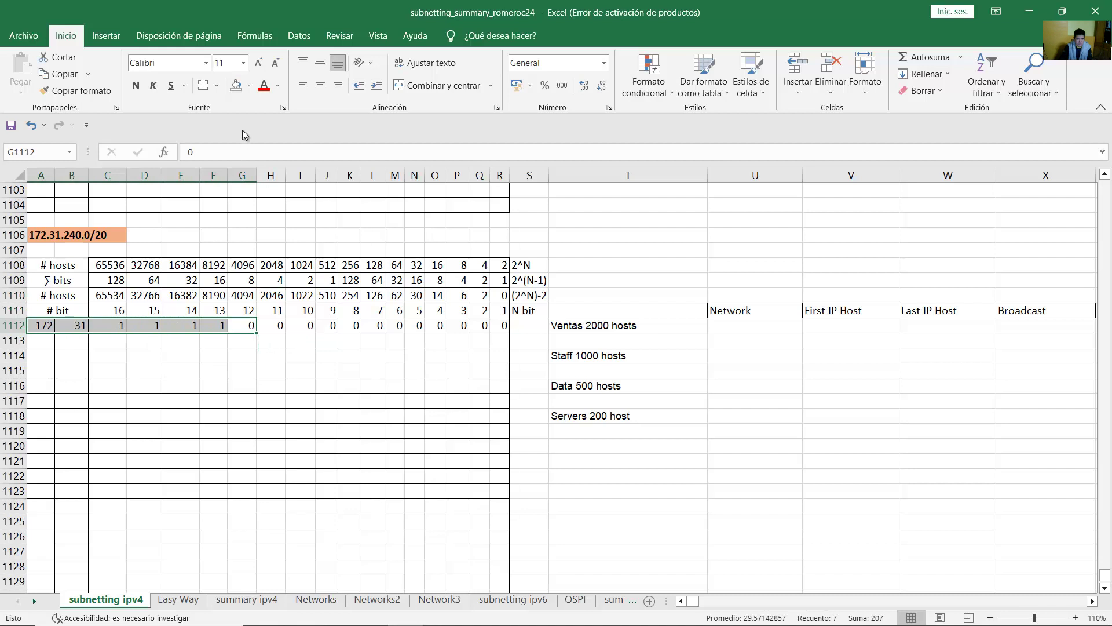
pyautogui.click(248, 87)
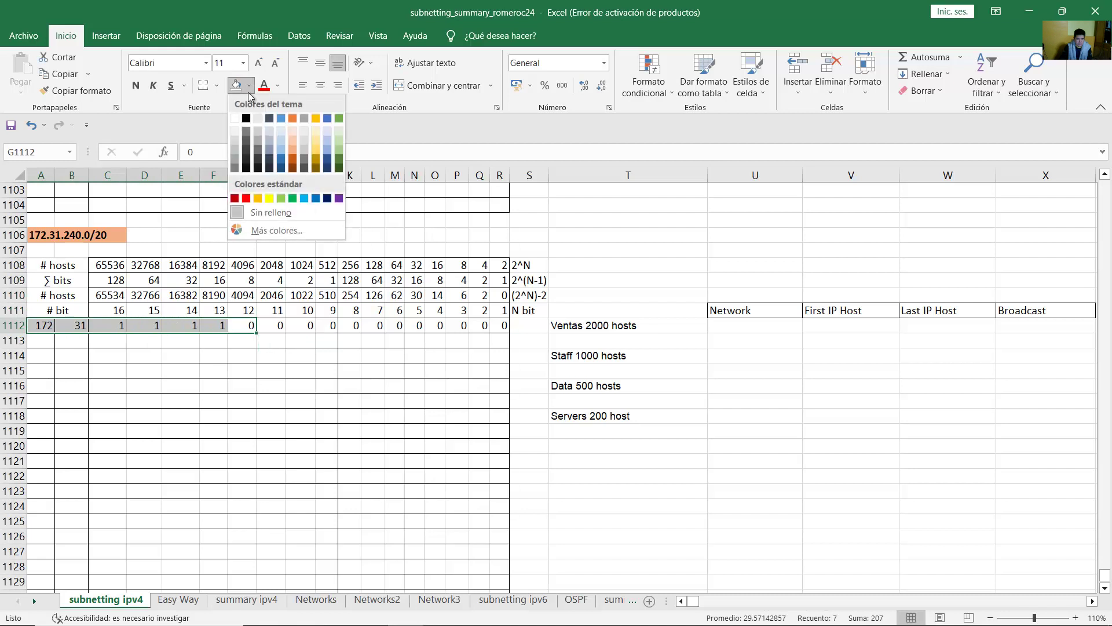
pyautogui.click(283, 198)
pyautogui.click(398, 345)
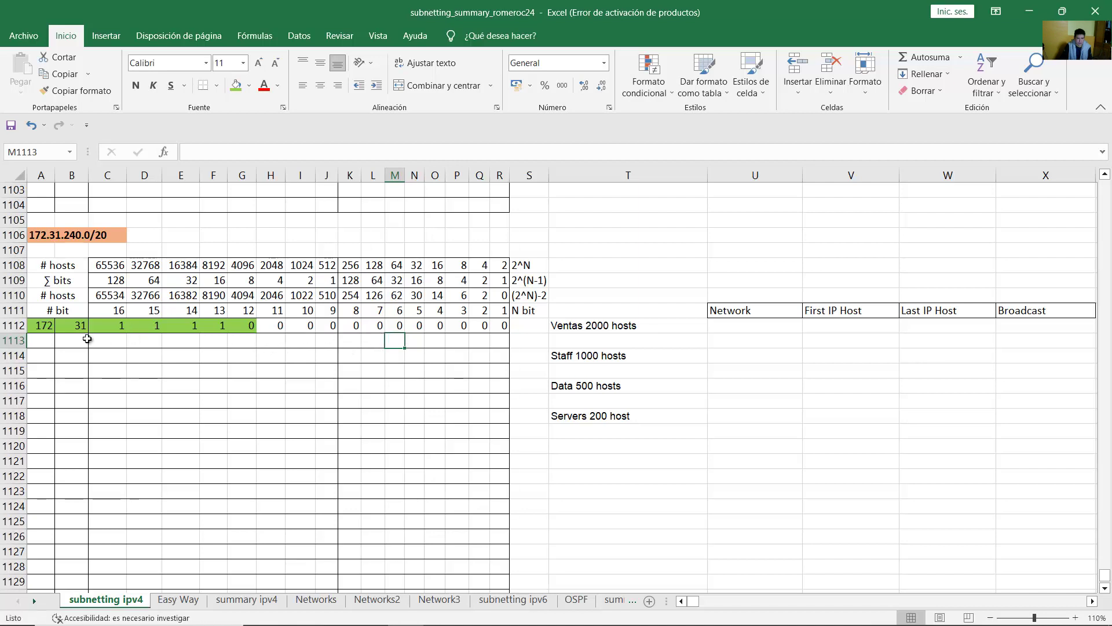
# Read the octets of row 1112 and enter 172.31.240.0 as the Ventas network address in U1112
pyautogui.click(49, 329)
pyautogui.moveTo(64, 328); pyautogui.dragTo(504, 328)
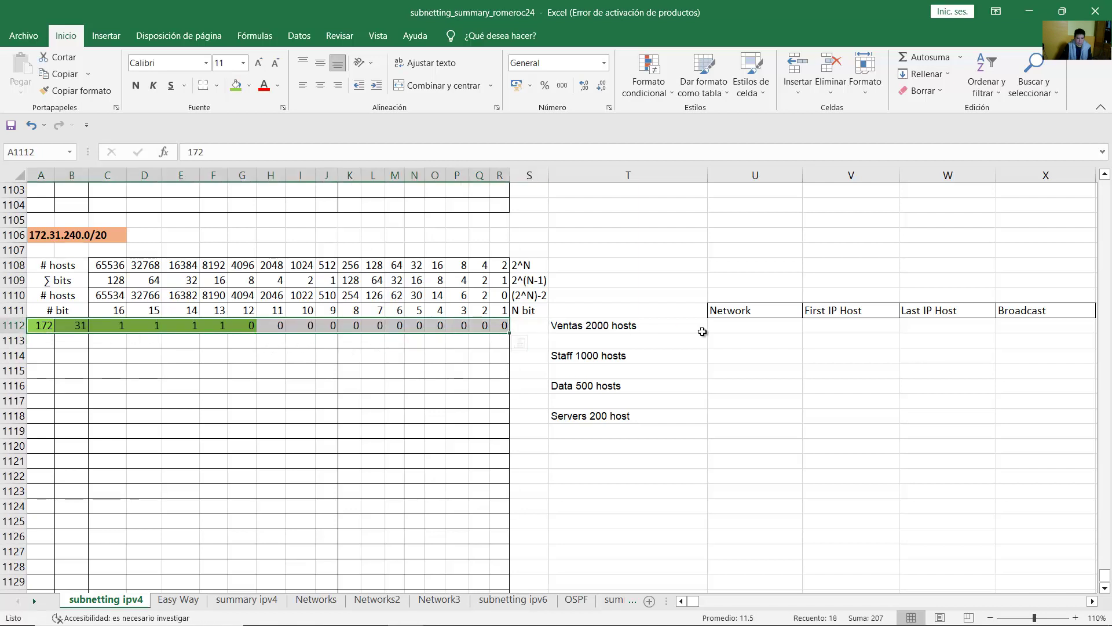
pyautogui.click(716, 329)
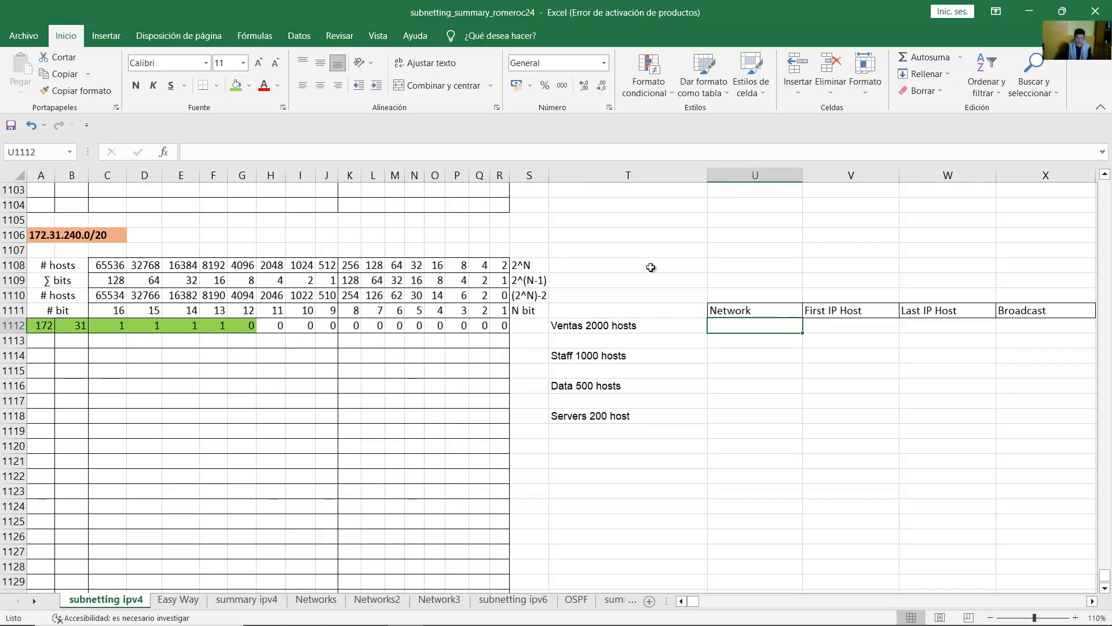
pyautogui.write('172.31')
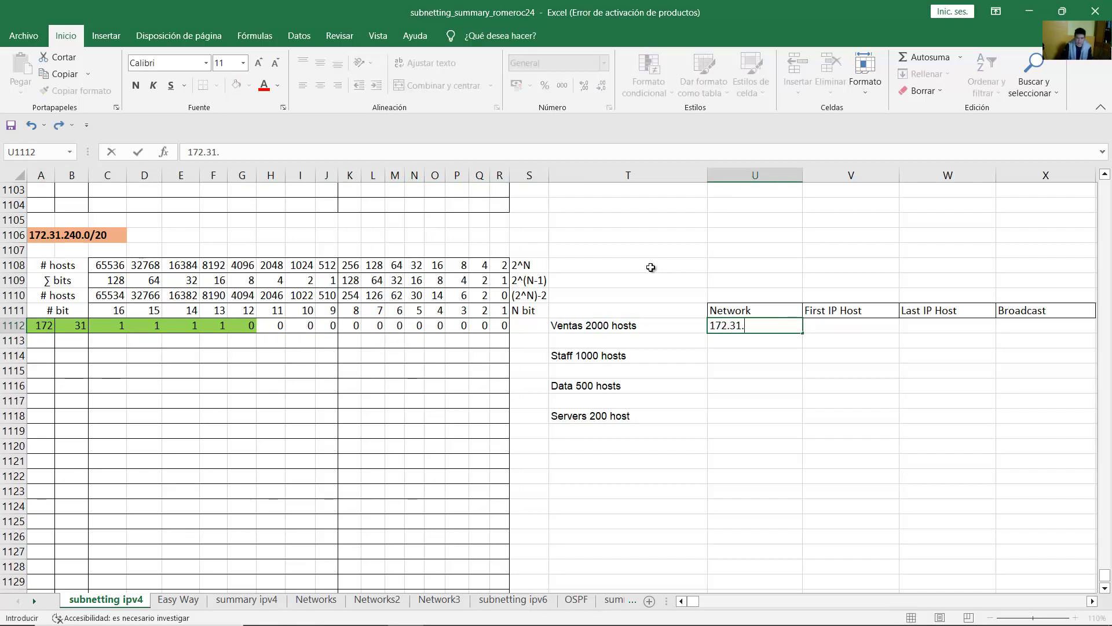
pyautogui.write('.')
pyautogui.click(191, 324)
pyautogui.moveTo(110, 324); pyautogui.dragTo(331, 324)
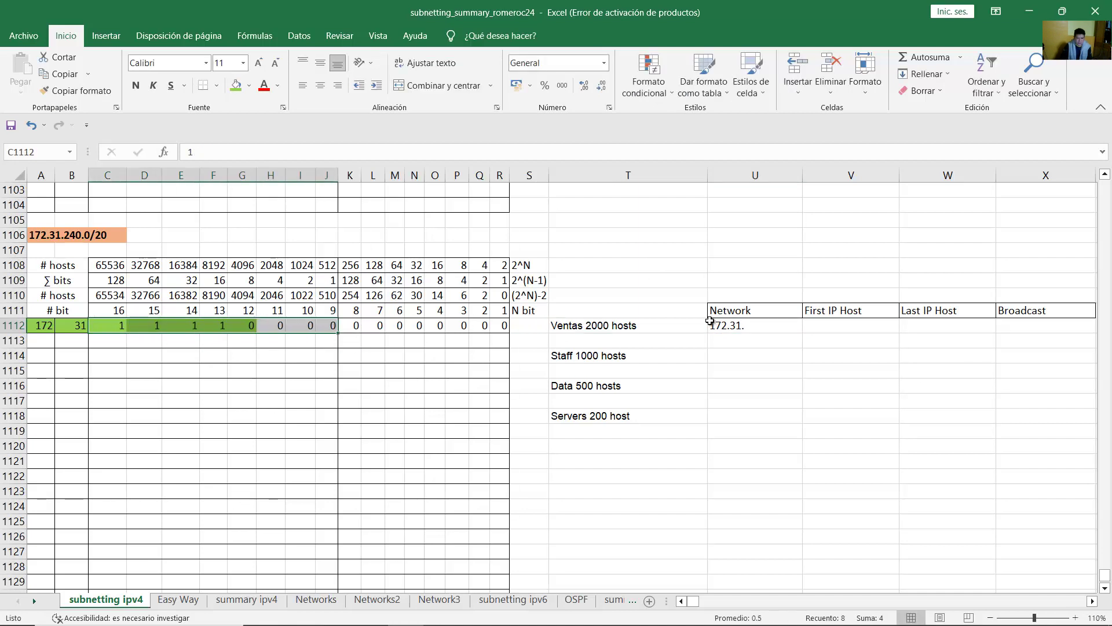
pyautogui.doubleClick(763, 327)
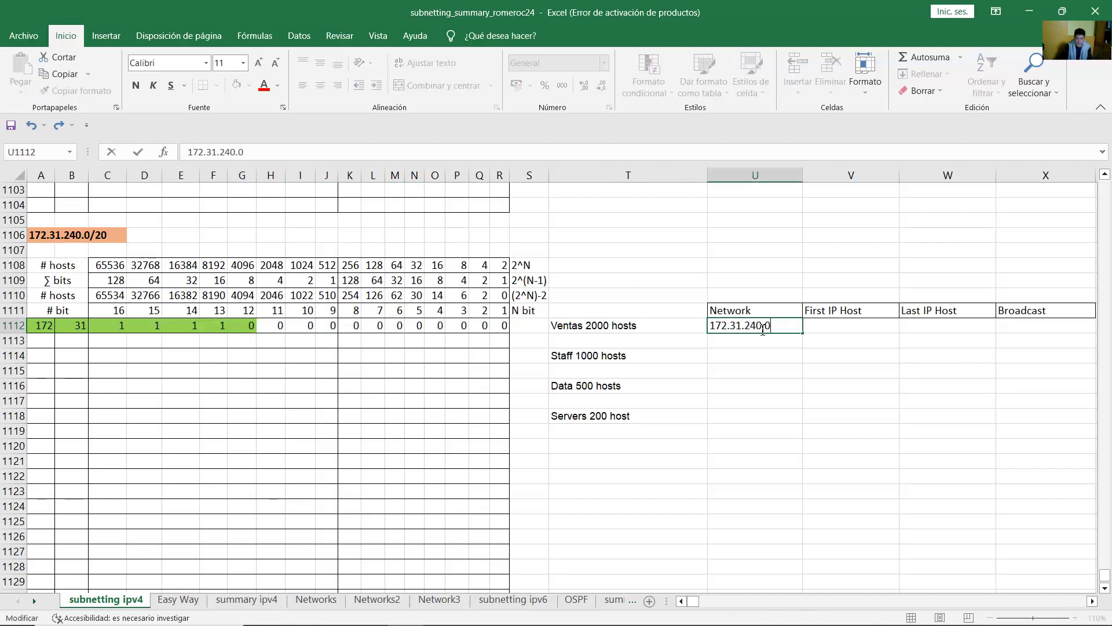
pyautogui.click(457, 355)
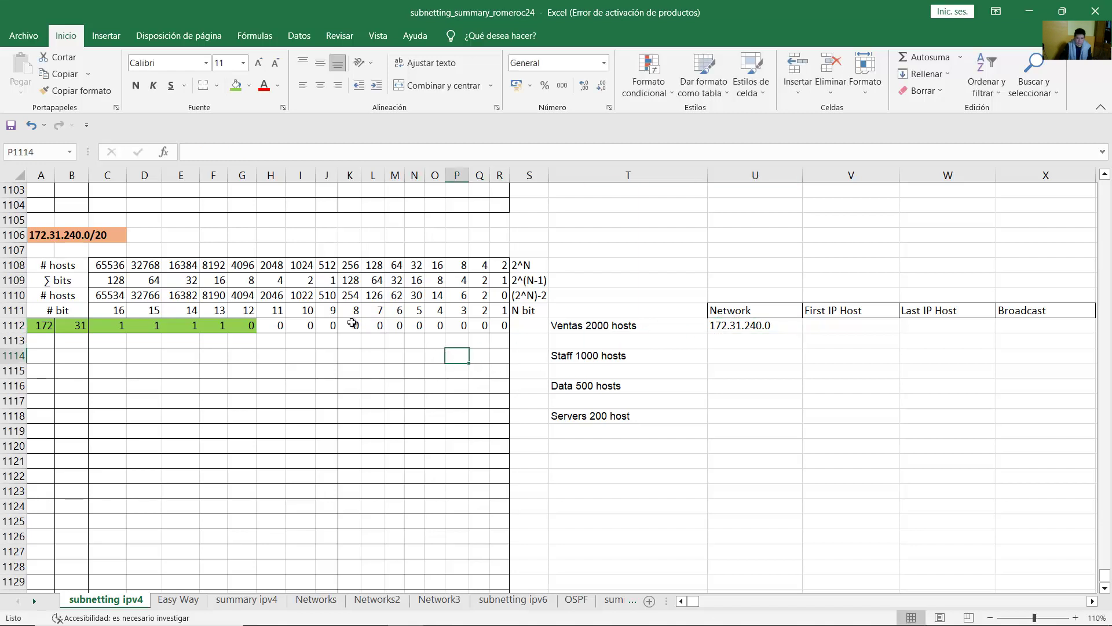
# Check the fourth octet's bits in K1112:R1112 and append a slash to the Ventas network address in U1112
pyautogui.moveTo(353, 324); pyautogui.dragTo(504, 322)
pyautogui.doubleClick(789, 327)
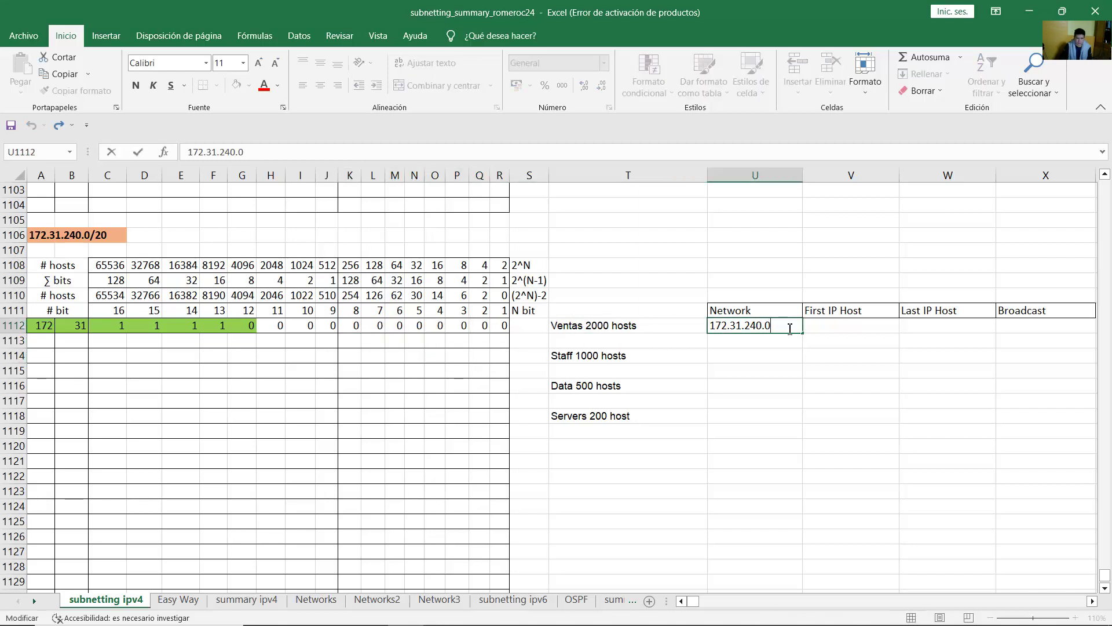
pyautogui.click(758, 337)
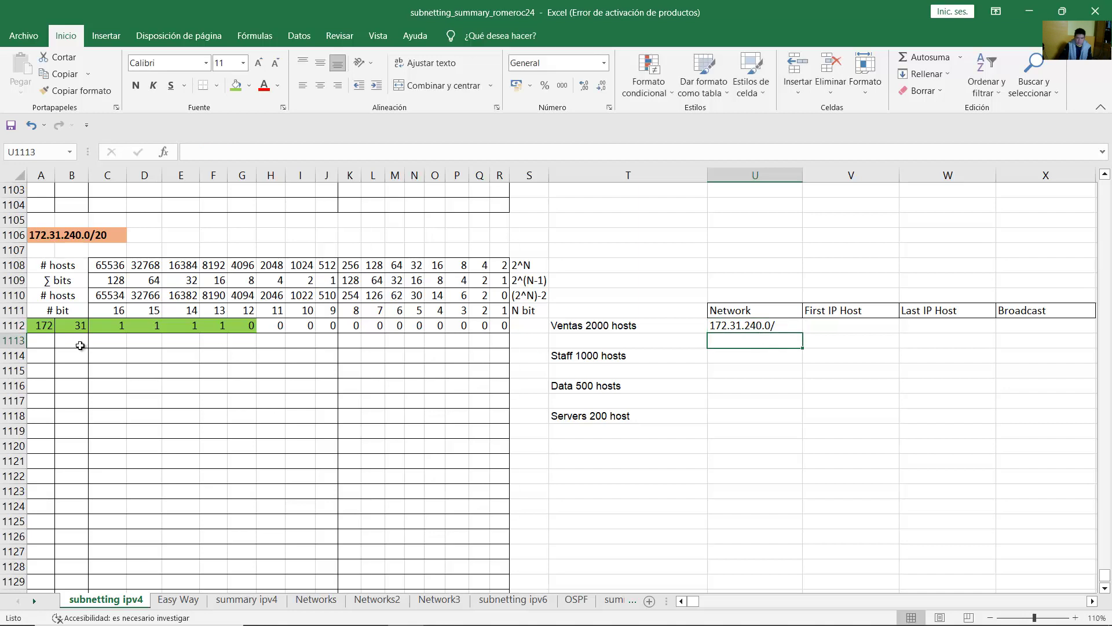
# Count the network bits across A1112:G1112 and complete the Ventas network in U1112 with prefix length 21
pyautogui.click(44, 329)
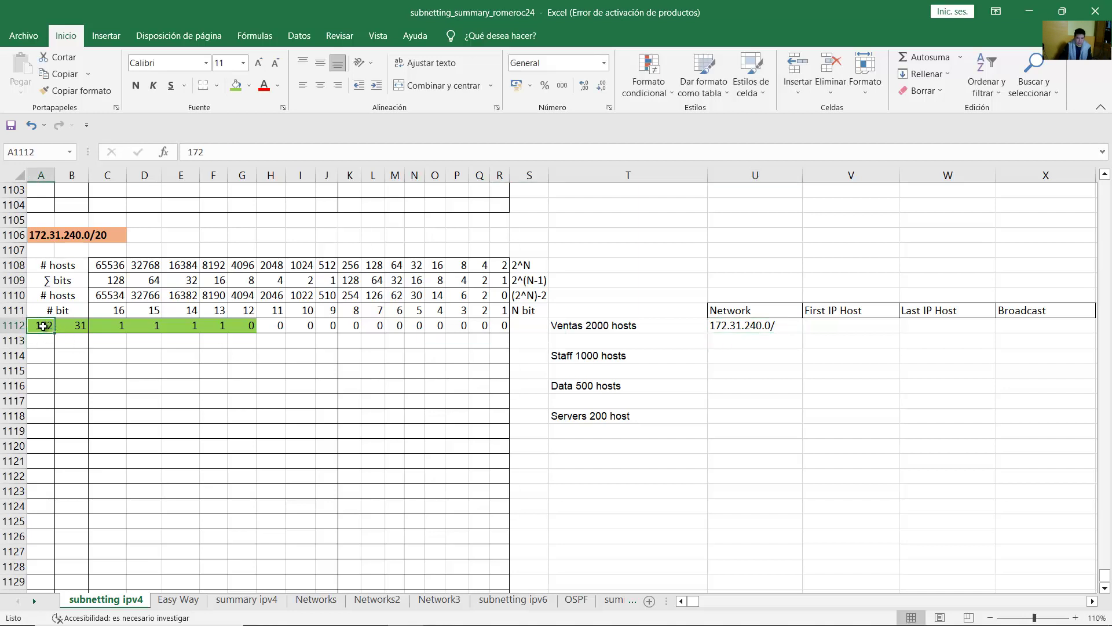
pyautogui.click(77, 325)
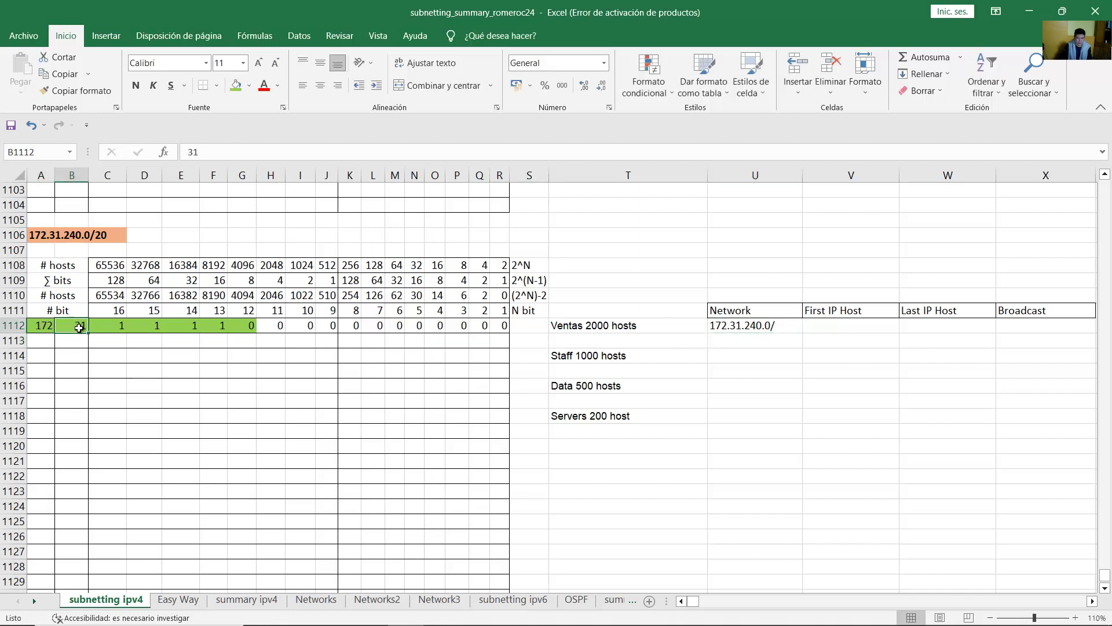
pyautogui.click(110, 326)
pyautogui.click(148, 326)
pyautogui.click(180, 326)
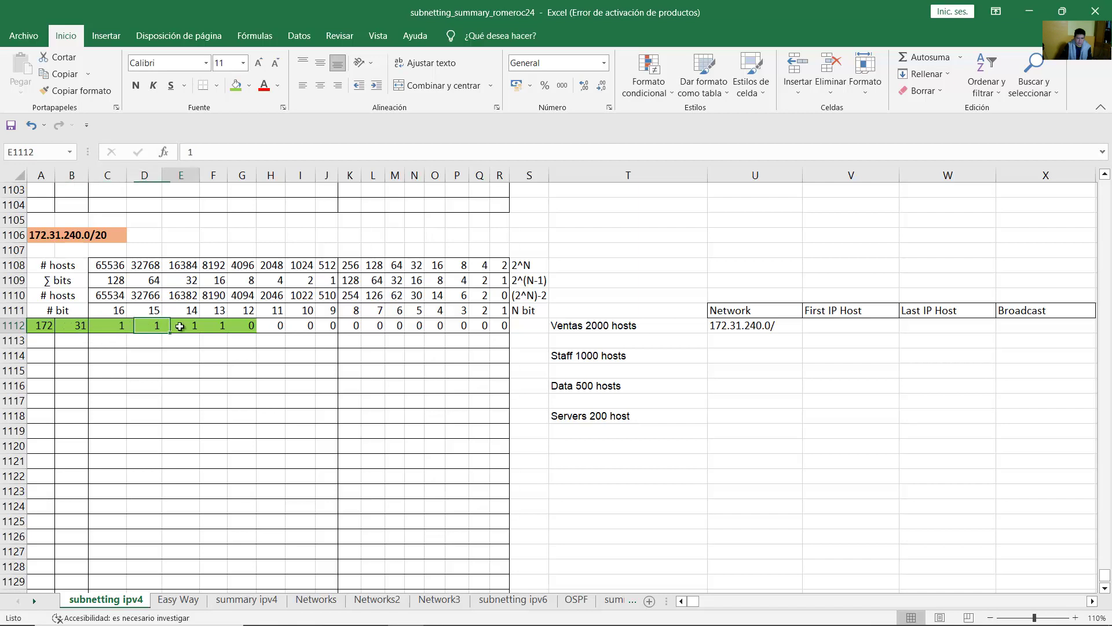
pyautogui.click(214, 326)
pyautogui.click(246, 326)
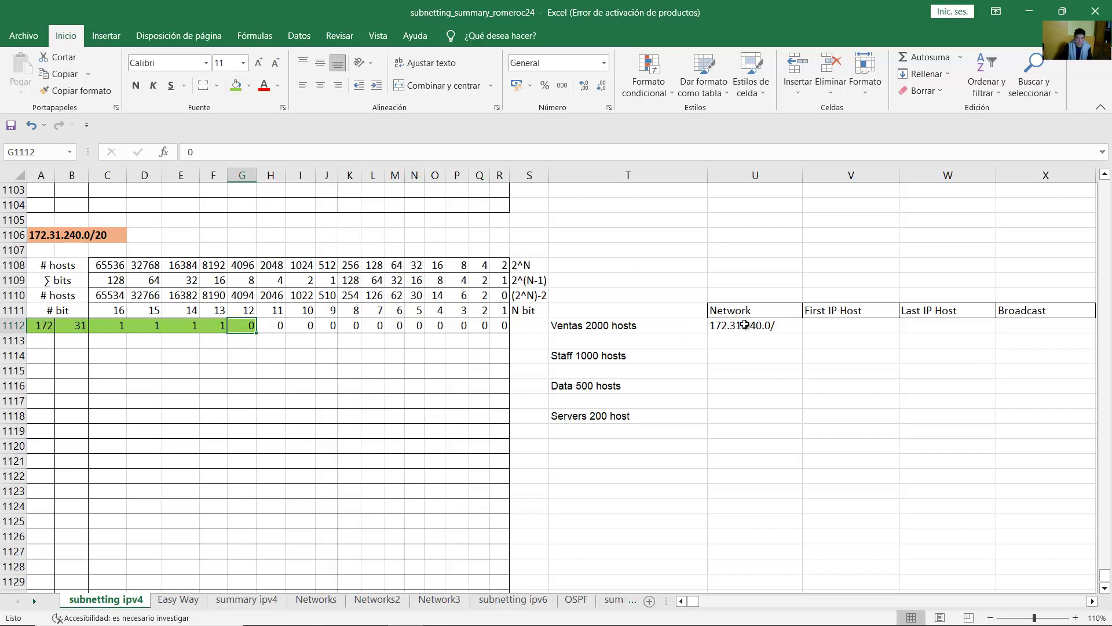
pyautogui.doubleClick(787, 325)
pyautogui.write('21')
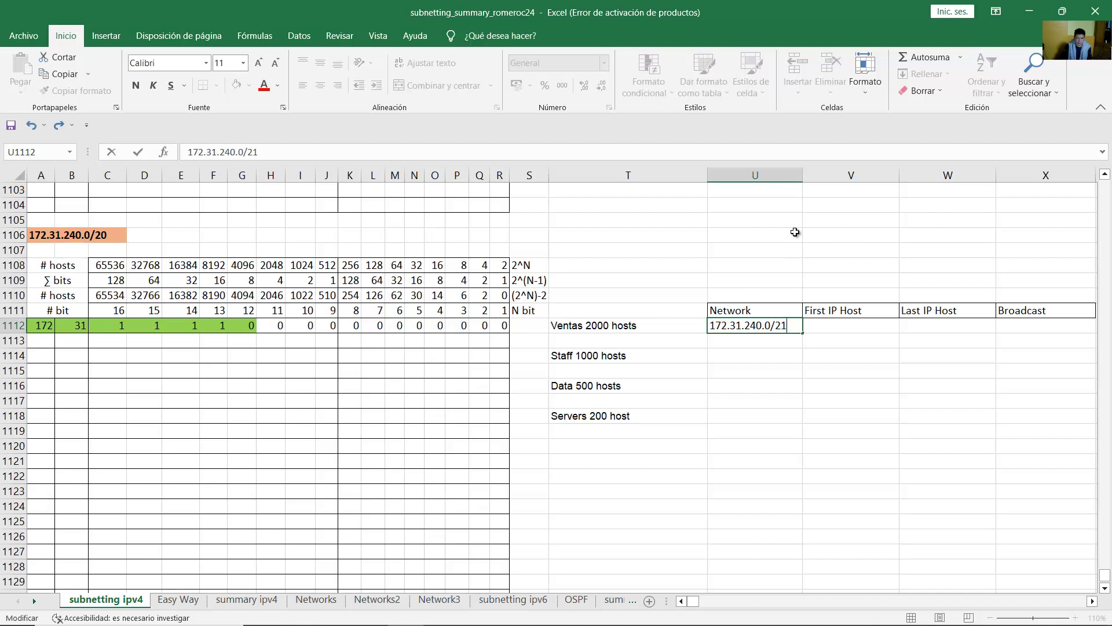
pyautogui.press('Return')
pyautogui.click(759, 321)
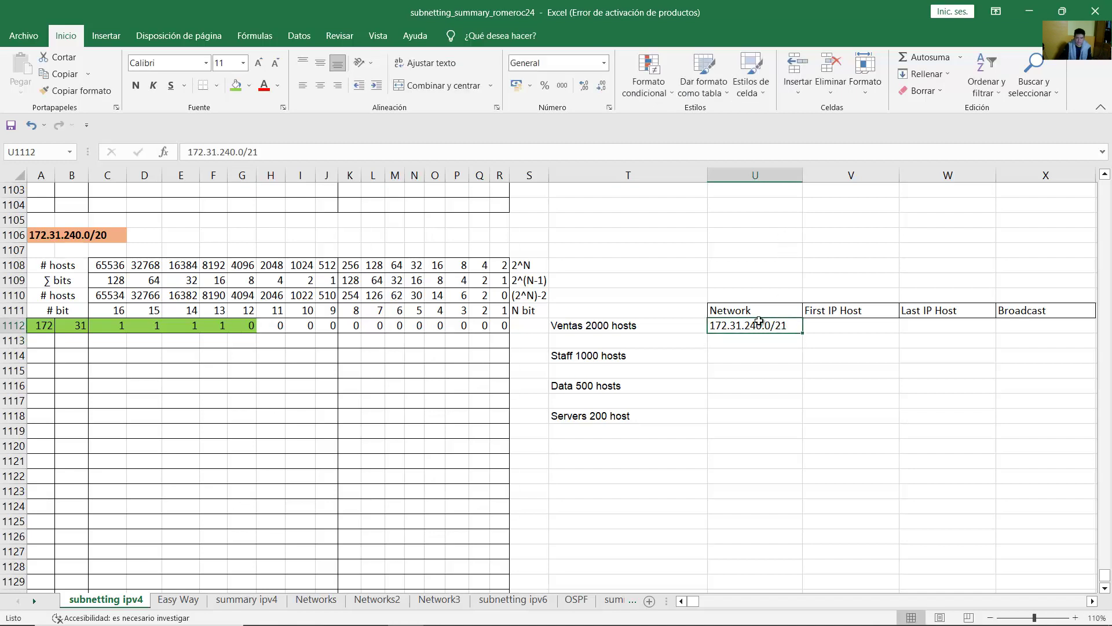
# Copy the green network portion A1112:G1112 down into row 1113
pyautogui.moveTo(39, 327); pyautogui.dragTo(251, 327)
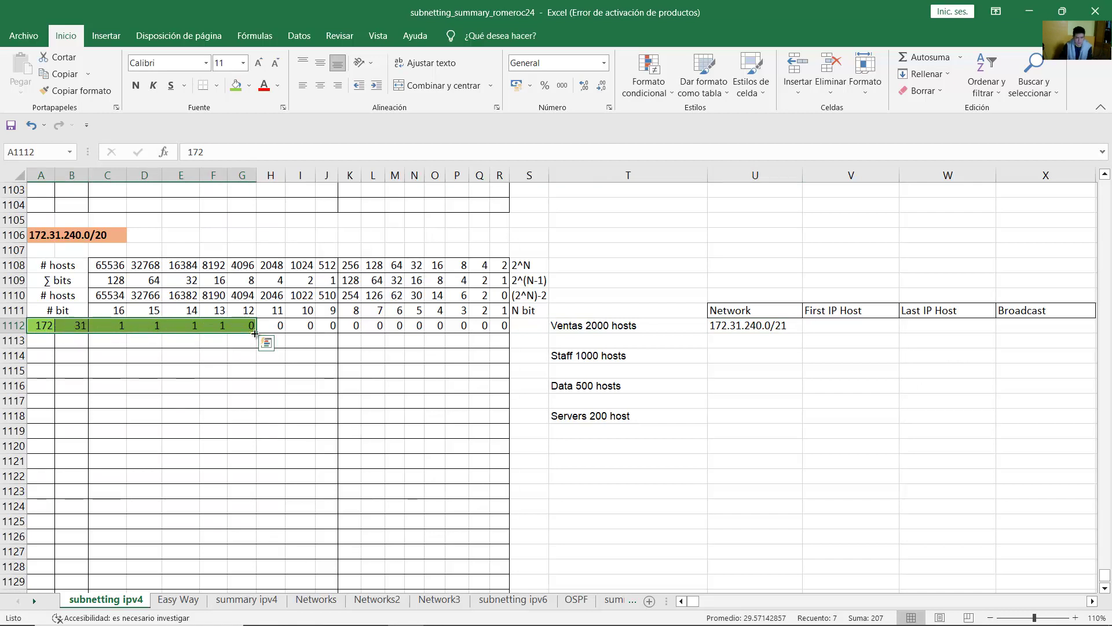
pyautogui.moveTo(255, 334); pyautogui.dragTo(255, 348)
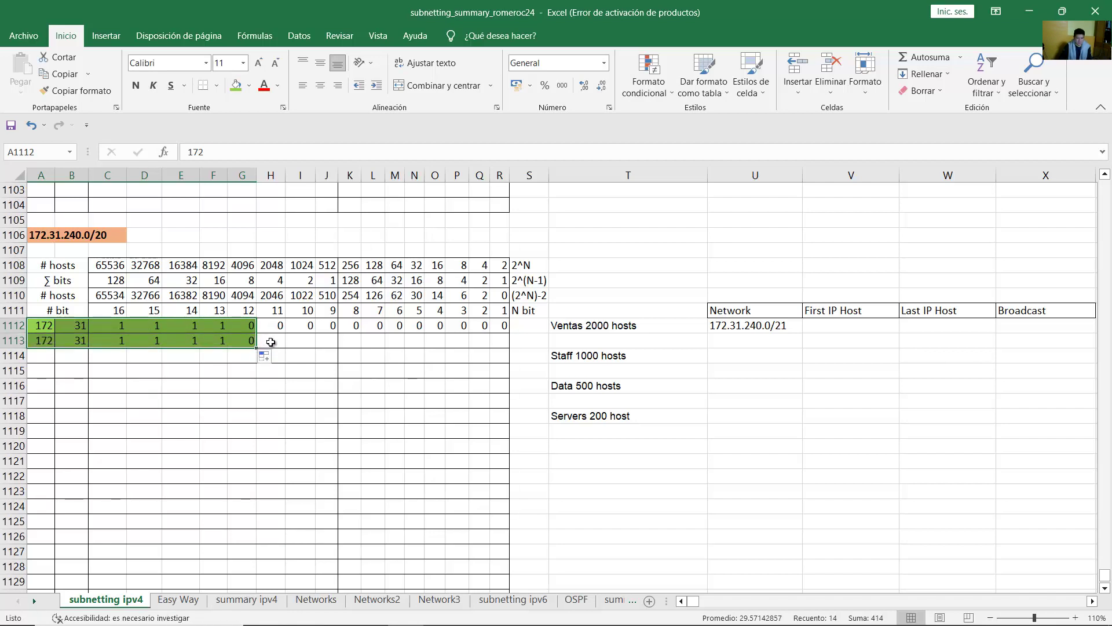
pyautogui.click(272, 341)
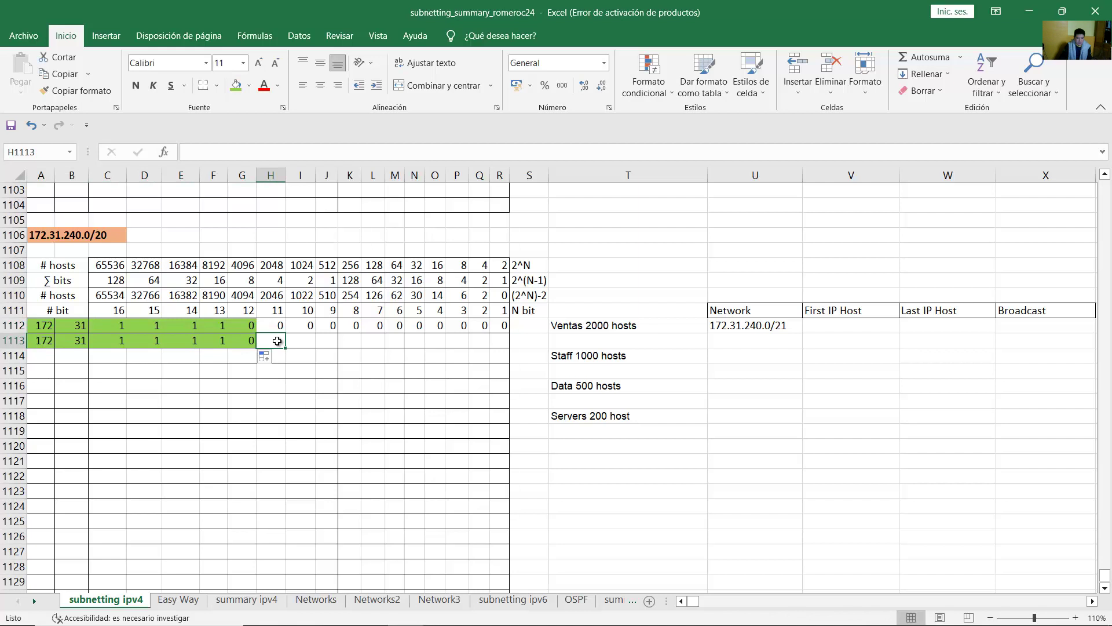
pyautogui.press('Right')
pyautogui.press('Right')
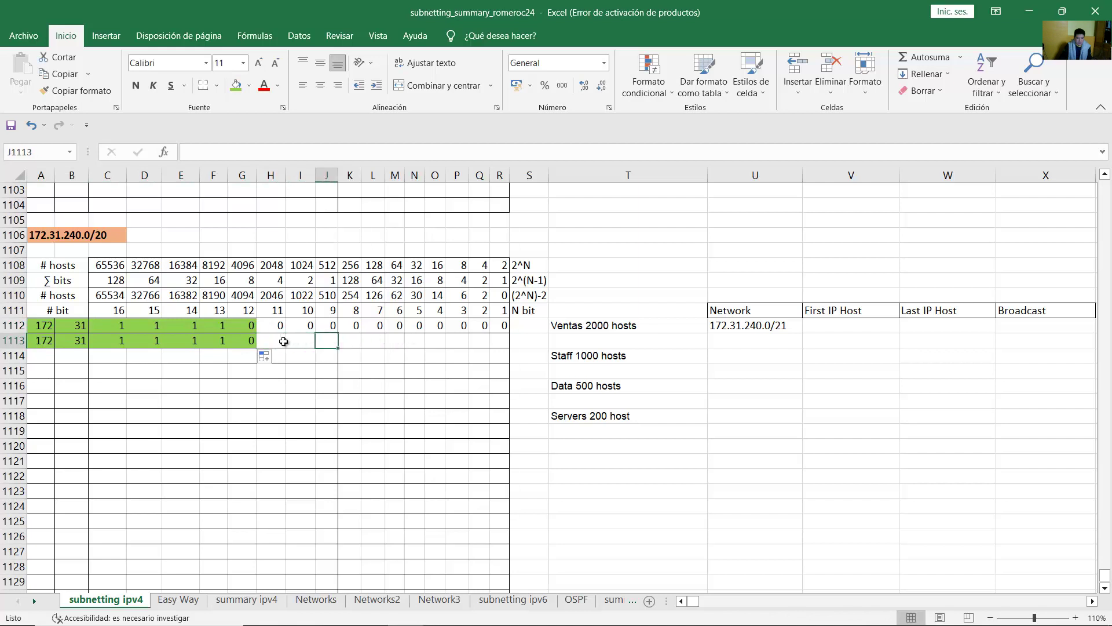
# Fill the host bits H1113:R1113 with 1s to build the Ventas broadcast address in binary
pyautogui.click(283, 341)
pyautogui.write('1')
pyautogui.press('Right')
pyautogui.write('1')
pyautogui.press('Right')
pyautogui.write('1')
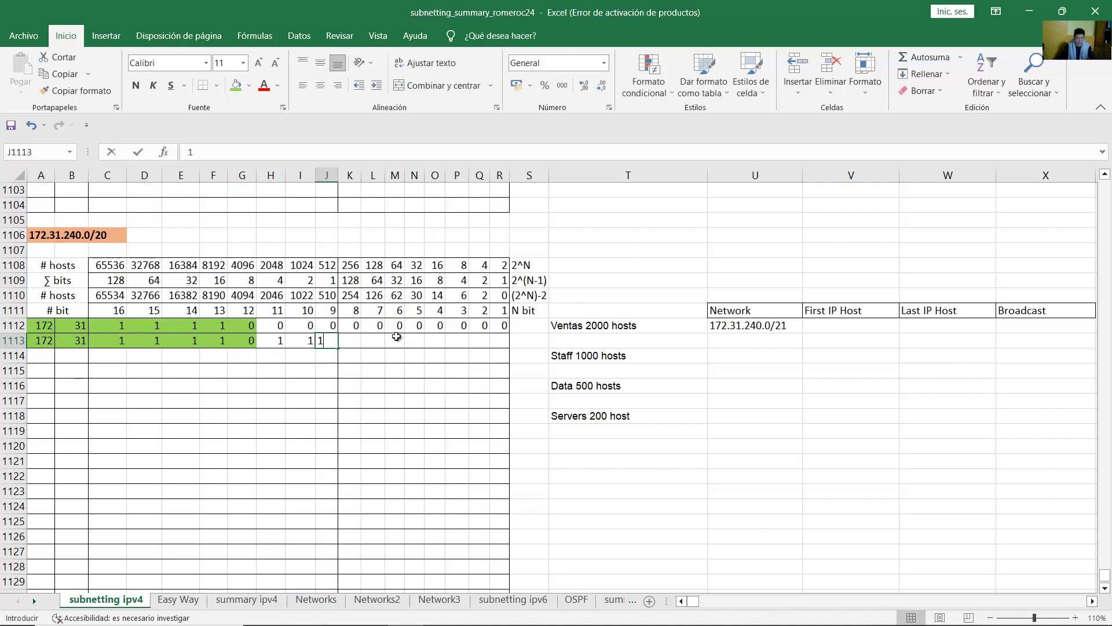
pyautogui.press('Right')
pyautogui.press('1')
pyautogui.press('Right')
pyautogui.press('1')
pyautogui.press('Right')
pyautogui.press('1')
pyautogui.press('Right')
pyautogui.press('1')
pyautogui.press('Right')
pyautogui.press('1')
pyautogui.press('Right')
pyautogui.press('1')
pyautogui.press('Right')
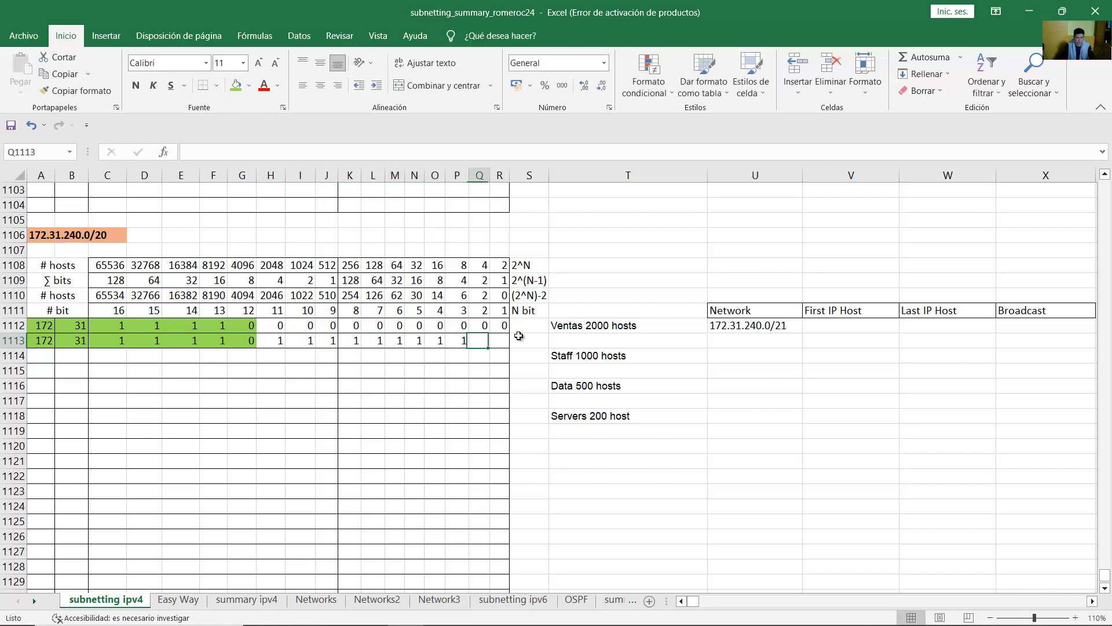
pyautogui.write('1')
pyautogui.press('Right')
pyautogui.write('1')
pyautogui.click(435, 341)
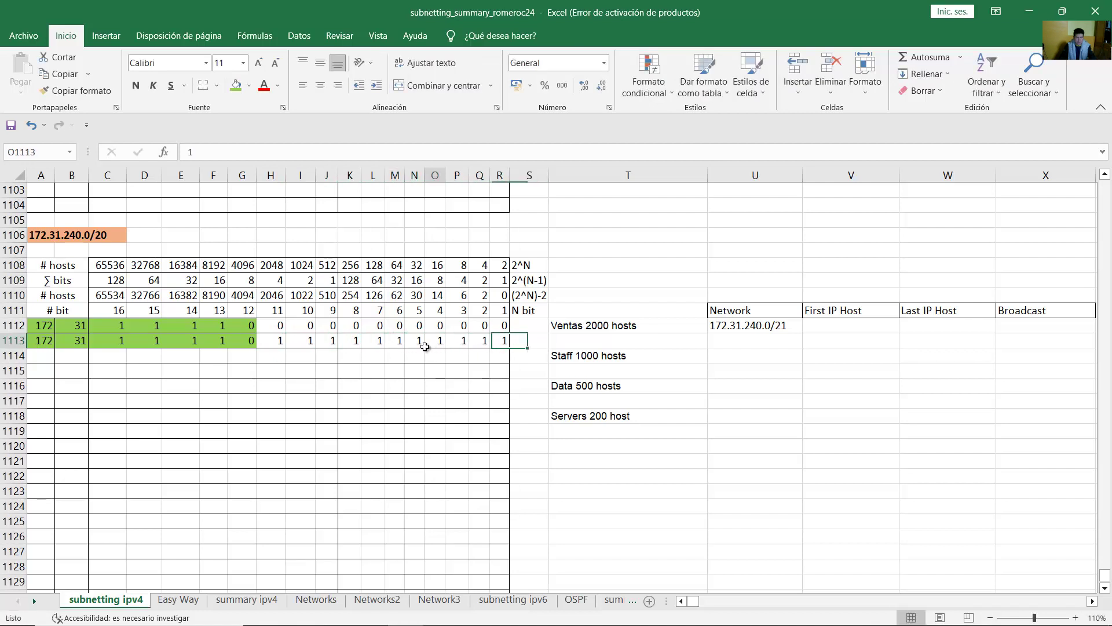
# Review the completed binary row 1113 and start the Ventas broadcast address in X1112 with 172.31
pyautogui.click(55, 341)
pyautogui.moveTo(55, 341); pyautogui.dragTo(498, 340)
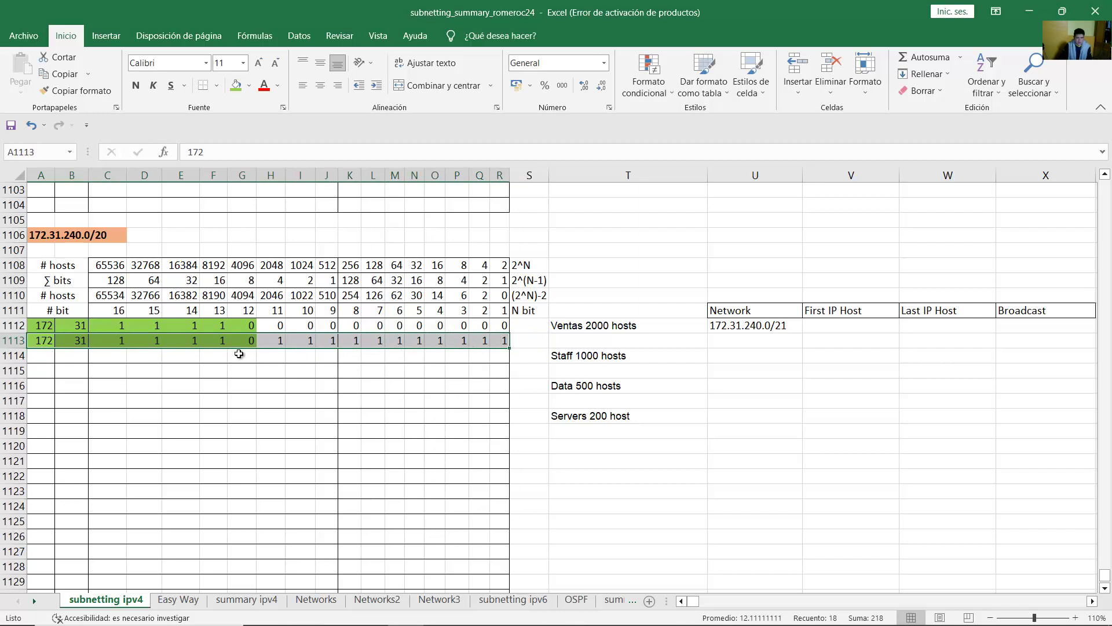
pyautogui.click(1033, 325)
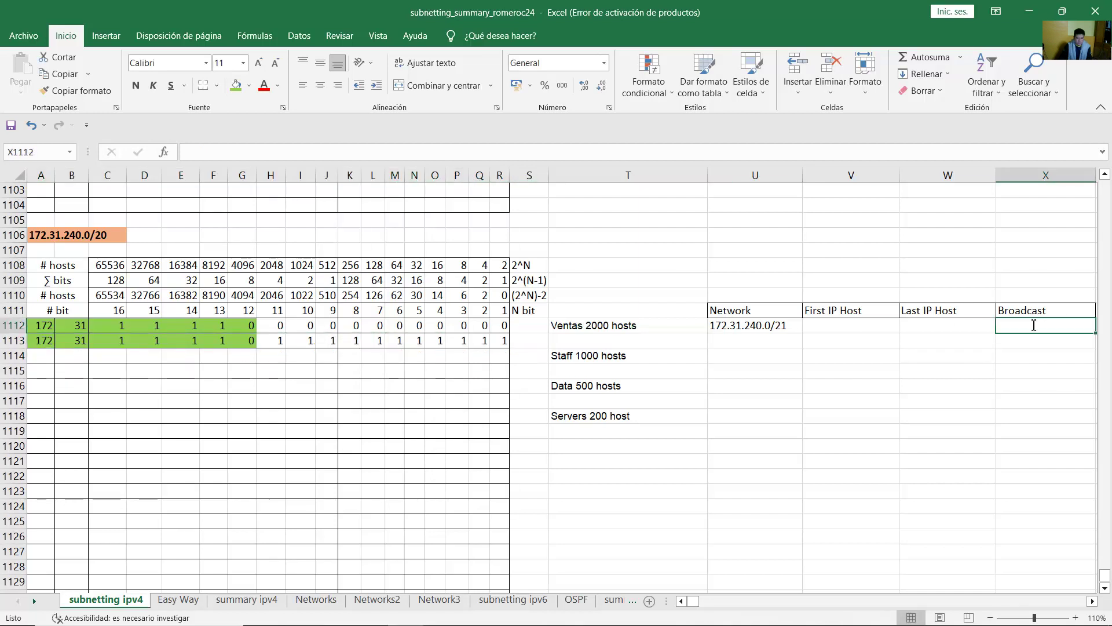
pyautogui.write('172.31.')
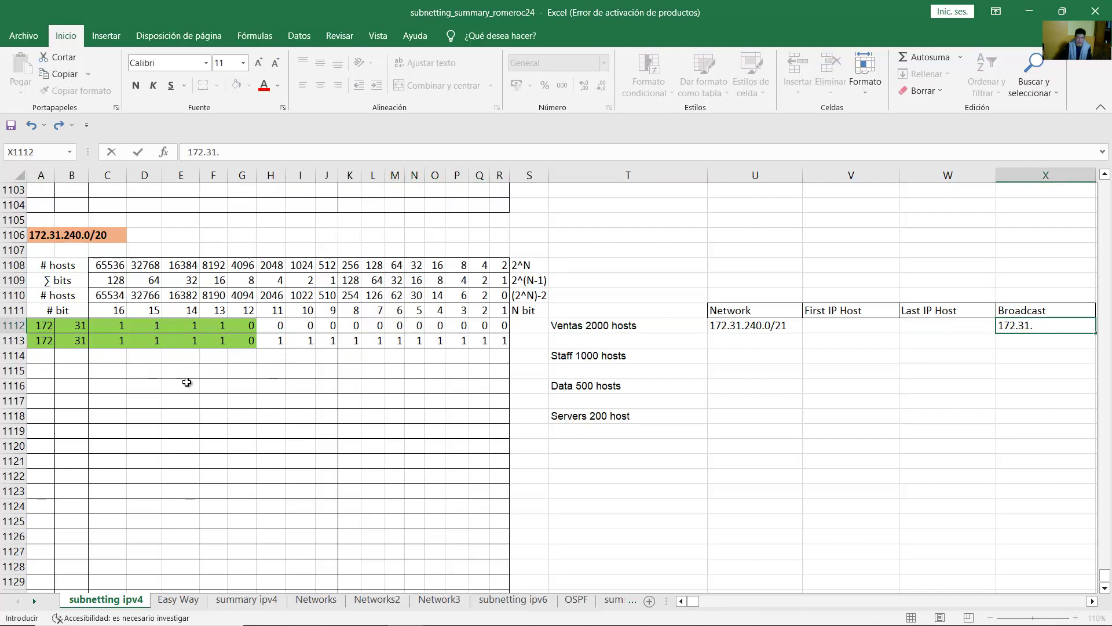
# Add up the third octet's bits in C1113:J1113 using the row 1109 weights and append 247 to the broadcast address in X1112
pyautogui.click(181, 347)
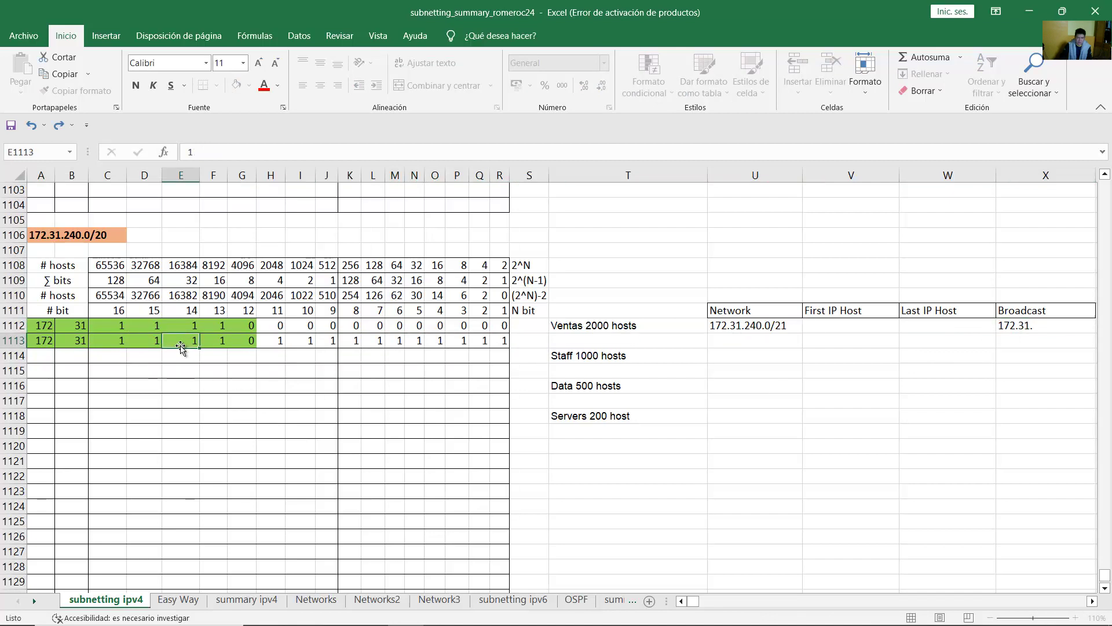
pyautogui.moveTo(116, 342); pyautogui.dragTo(328, 340)
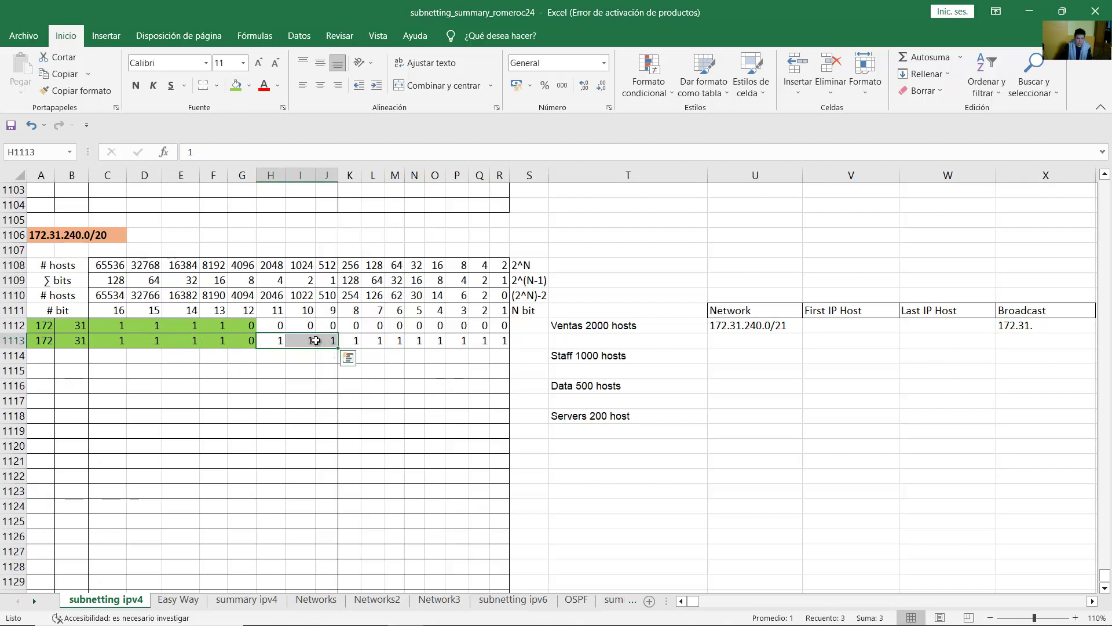
pyautogui.click(278, 280)
pyautogui.moveTo(277, 280); pyautogui.dragTo(319, 282)
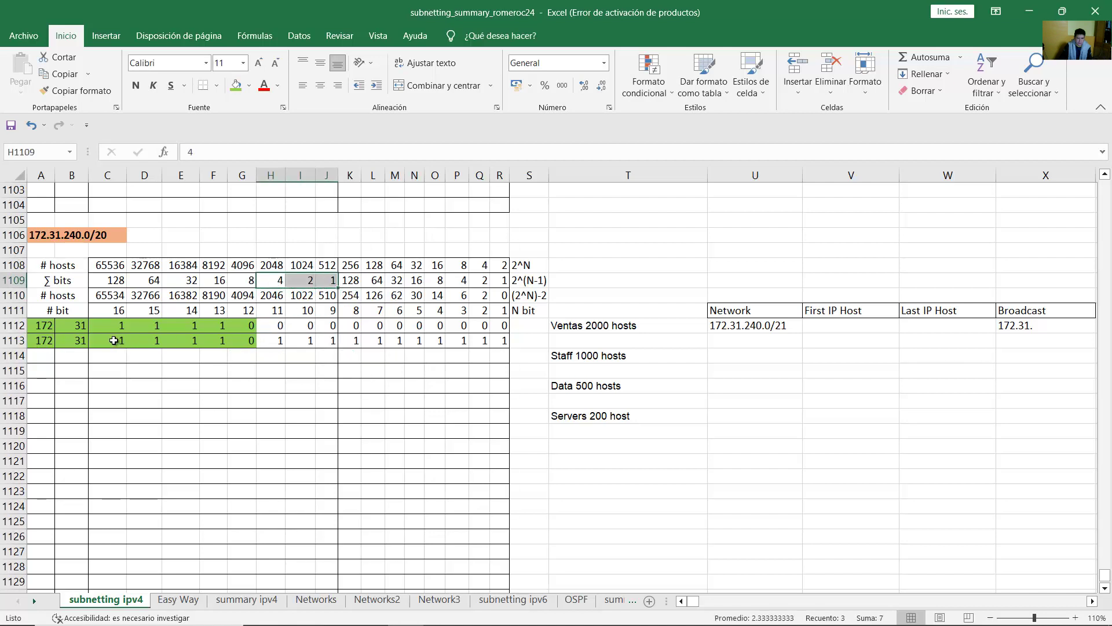
pyautogui.moveTo(116, 340); pyautogui.dragTo(327, 340)
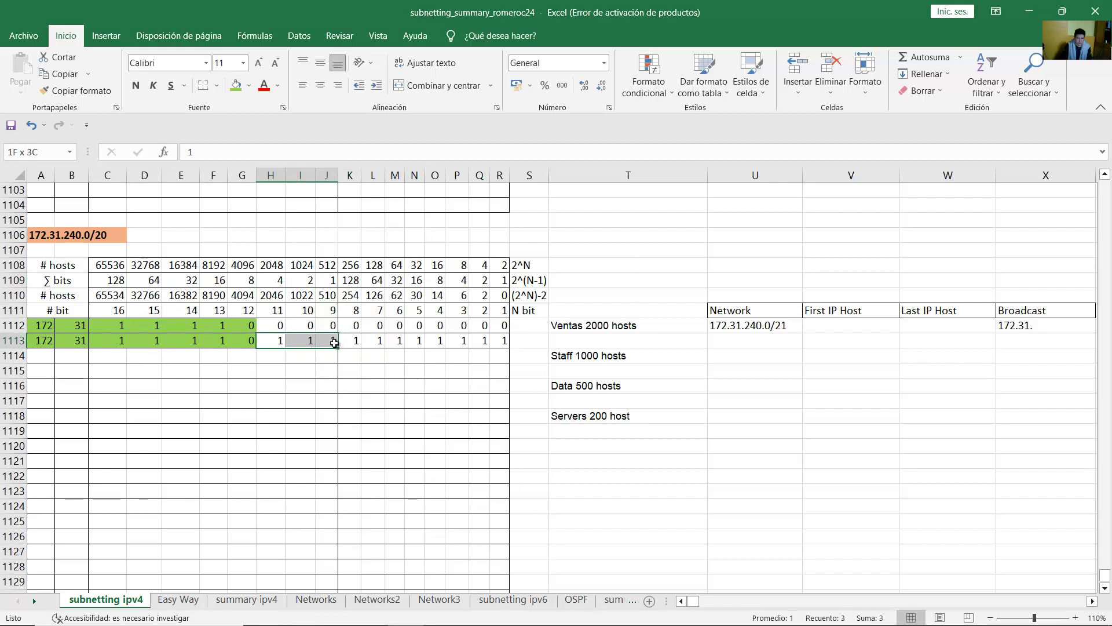
pyautogui.doubleClick(1049, 326)
pyautogui.write('247')
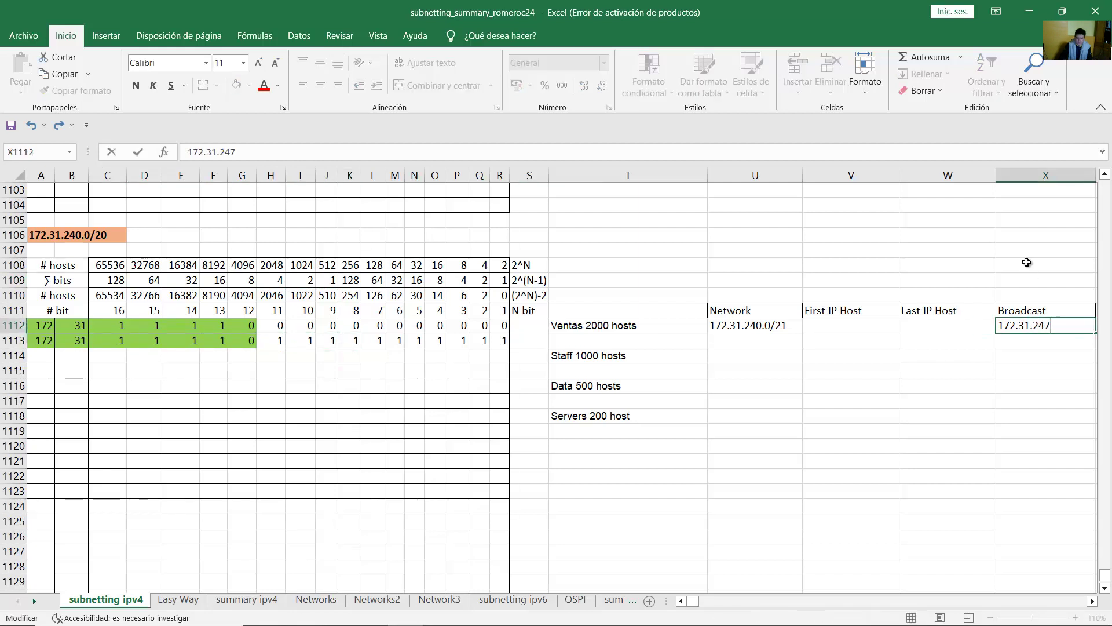
# Check the fourth octet's bits in K1113:R1113 and complete the Ventas broadcast address in X1112 as 172.31.247.255/21
pyautogui.write('.')
pyautogui.moveTo(348, 341); pyautogui.dragTo(502, 341)
pyautogui.doubleClick(1069, 324)
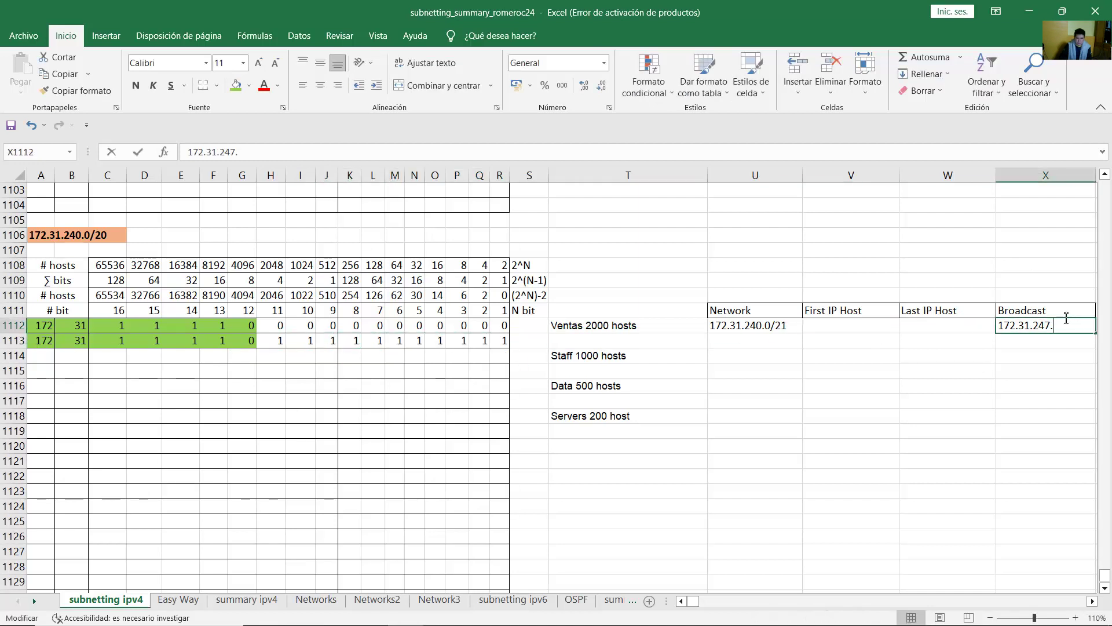
pyautogui.write('255/')
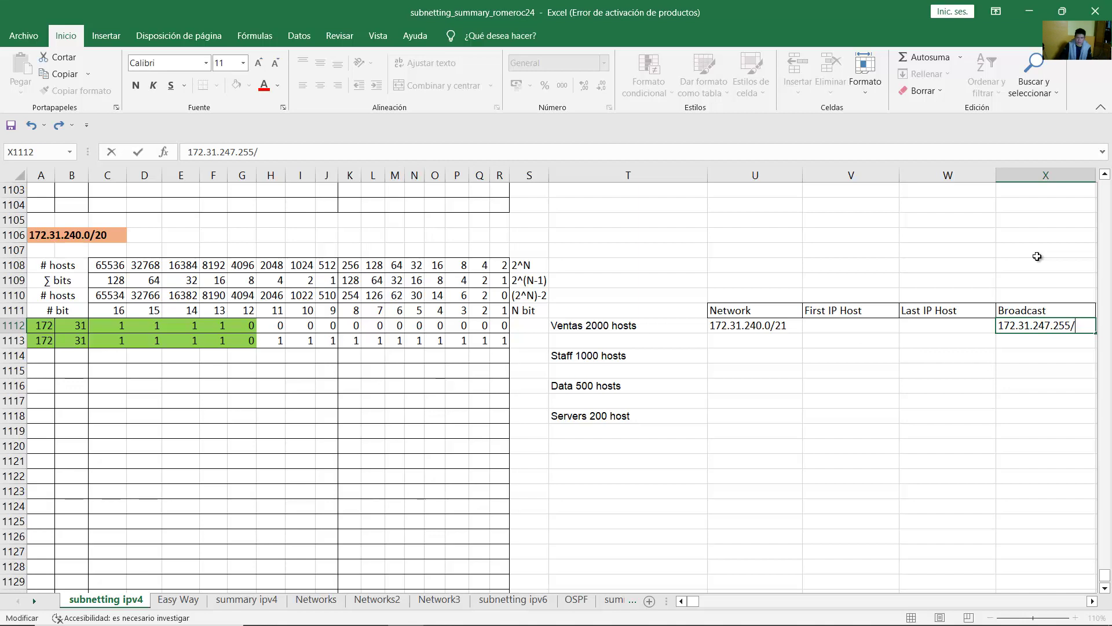
pyautogui.write('21')
pyautogui.press('Return')
# Review the range between the Ventas network and broadcast addresses and enter 172.31.240.1/21 as the first host in V1112
pyautogui.click(1051, 326)
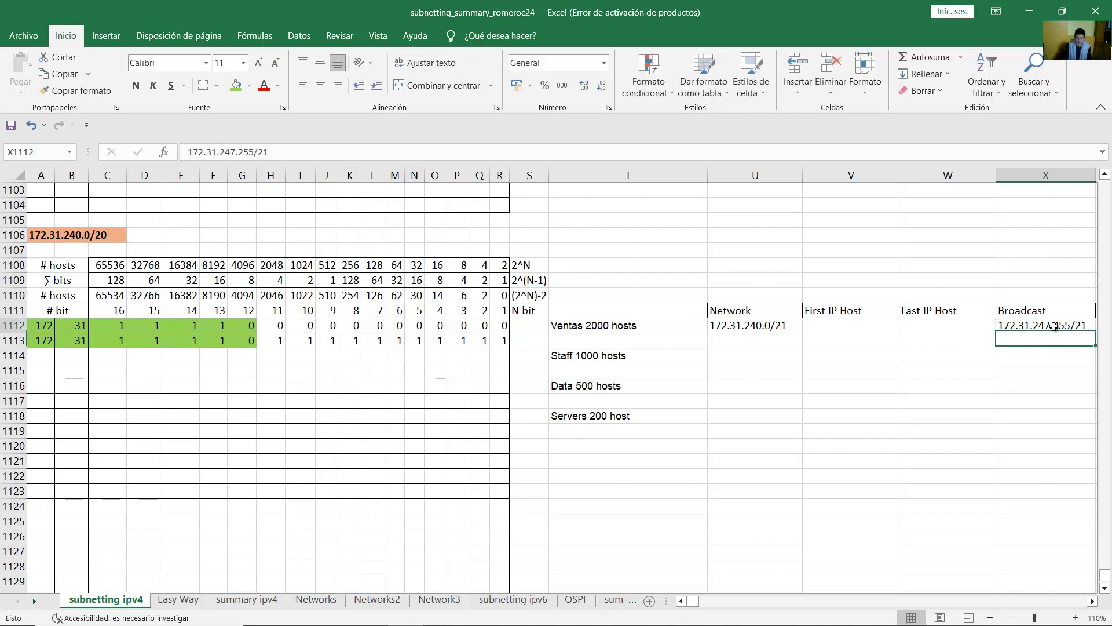
pyautogui.click(770, 326)
pyautogui.moveTo(944, 323); pyautogui.dragTo(1015, 325)
pyautogui.moveTo(754, 325); pyautogui.dragTo(1042, 326)
pyautogui.click(821, 330)
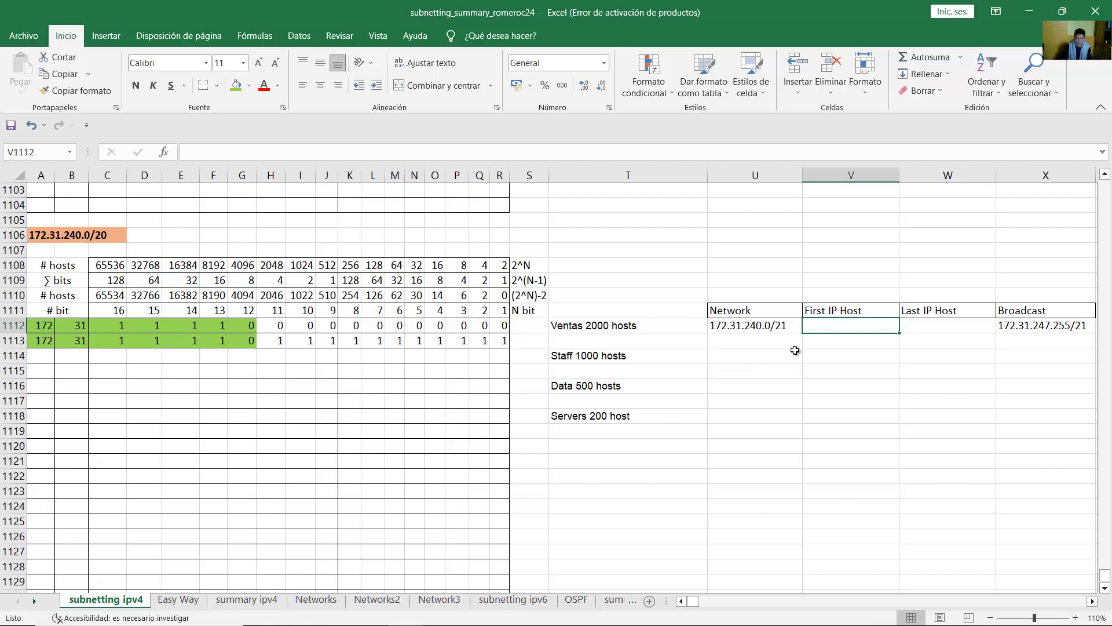
pyautogui.click(834, 311)
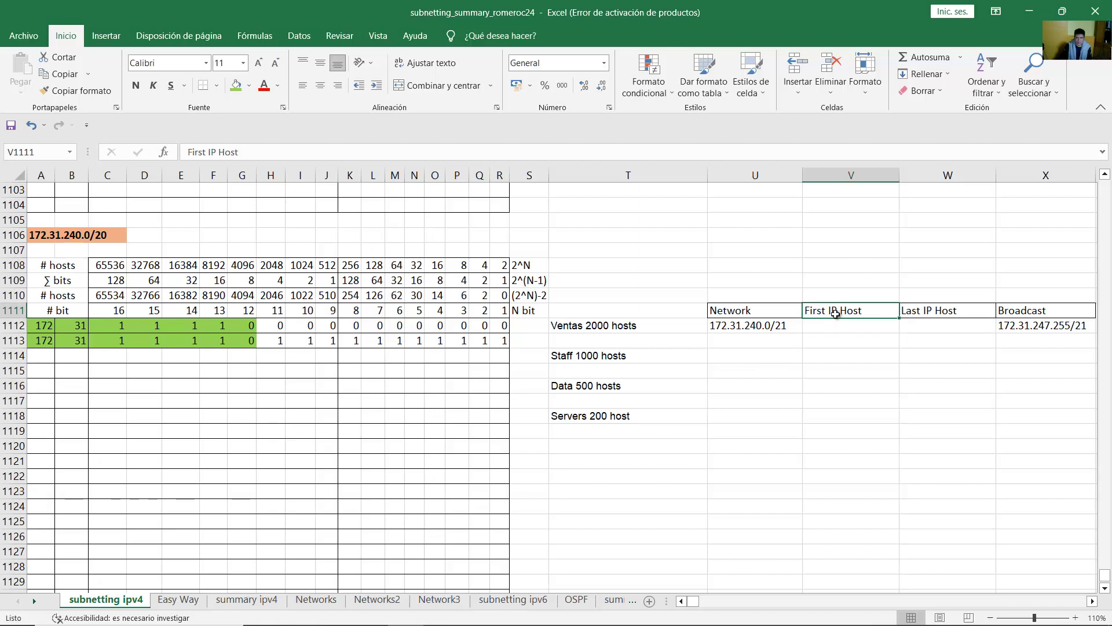
pyautogui.click(800, 325)
pyautogui.click(808, 328)
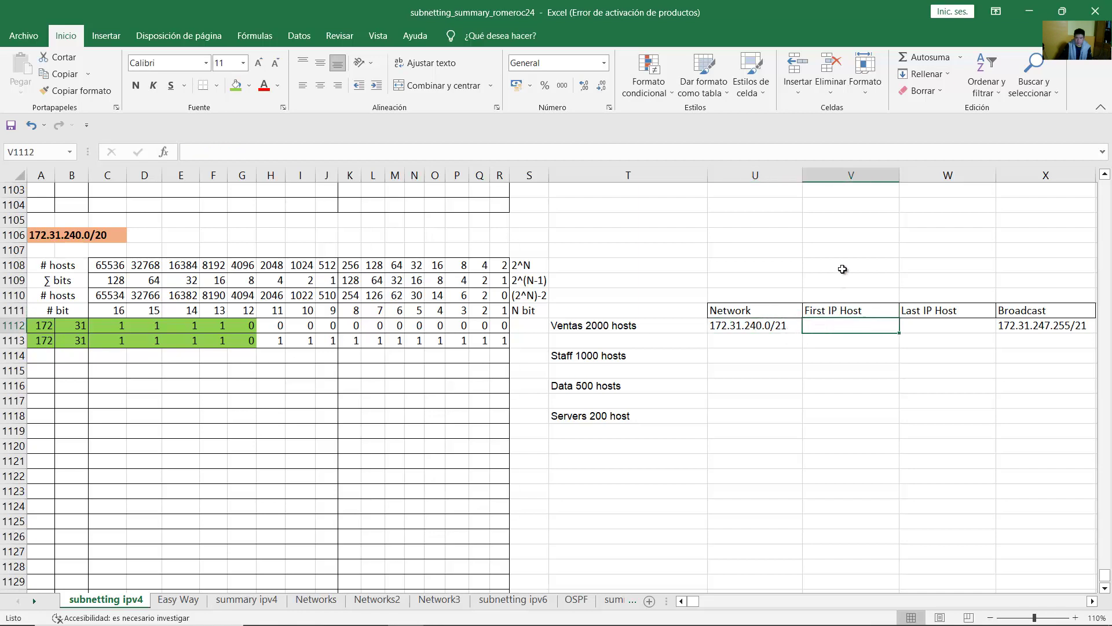
pyautogui.write('172.3')
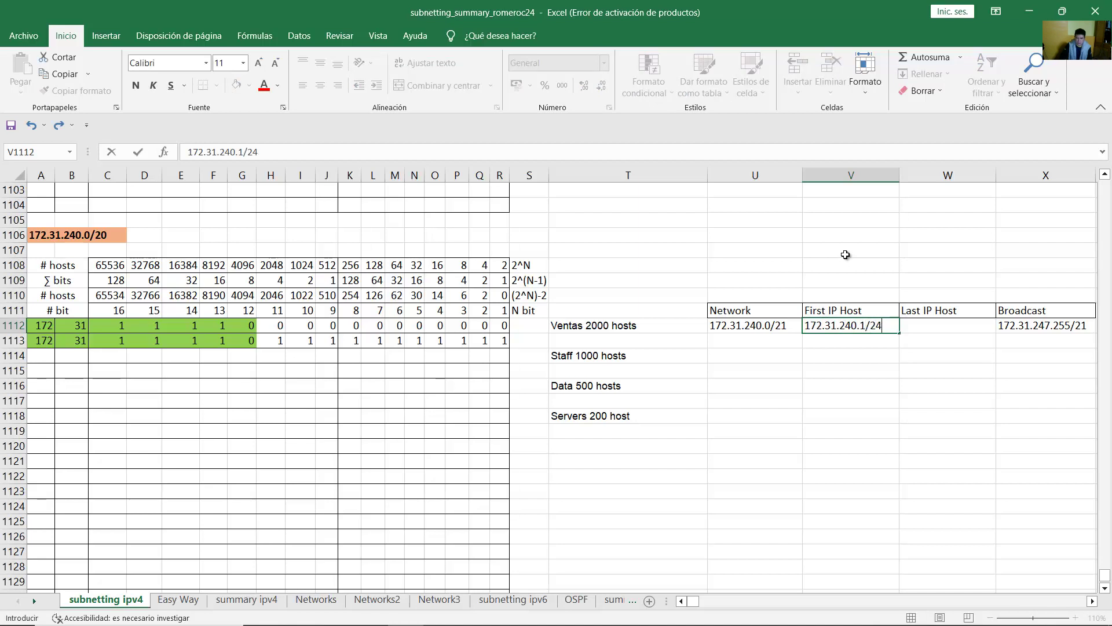
pyautogui.write('1.240.1/21')
pyautogui.press('Return')
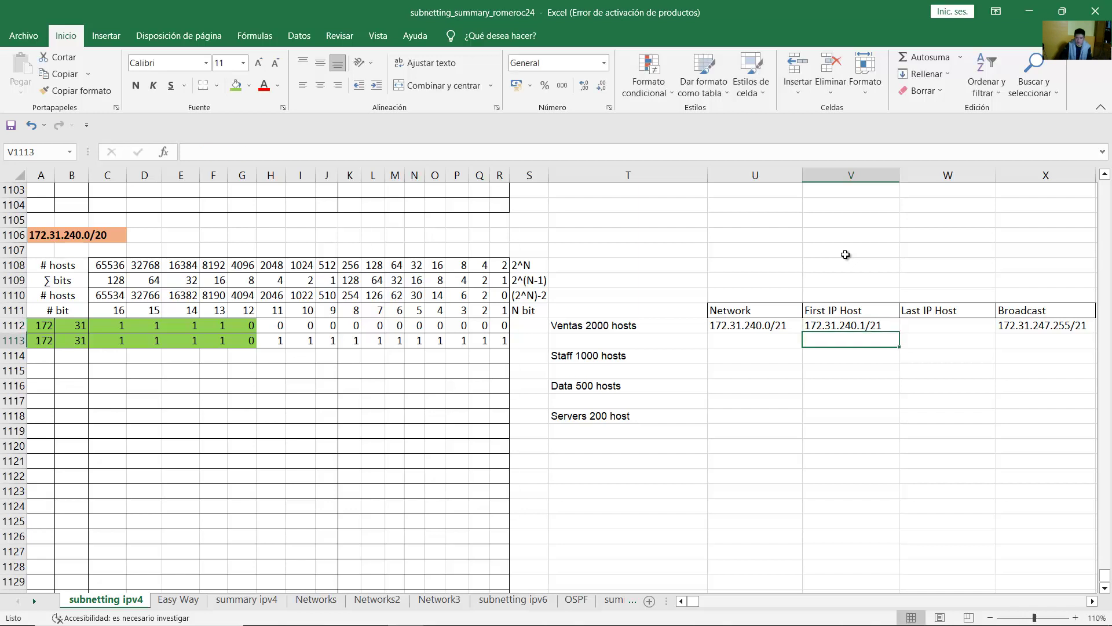
# Enter 172.31.247.254/21 as the last Ventas host in W1112
pyautogui.press('Up')
pyautogui.press('Right')
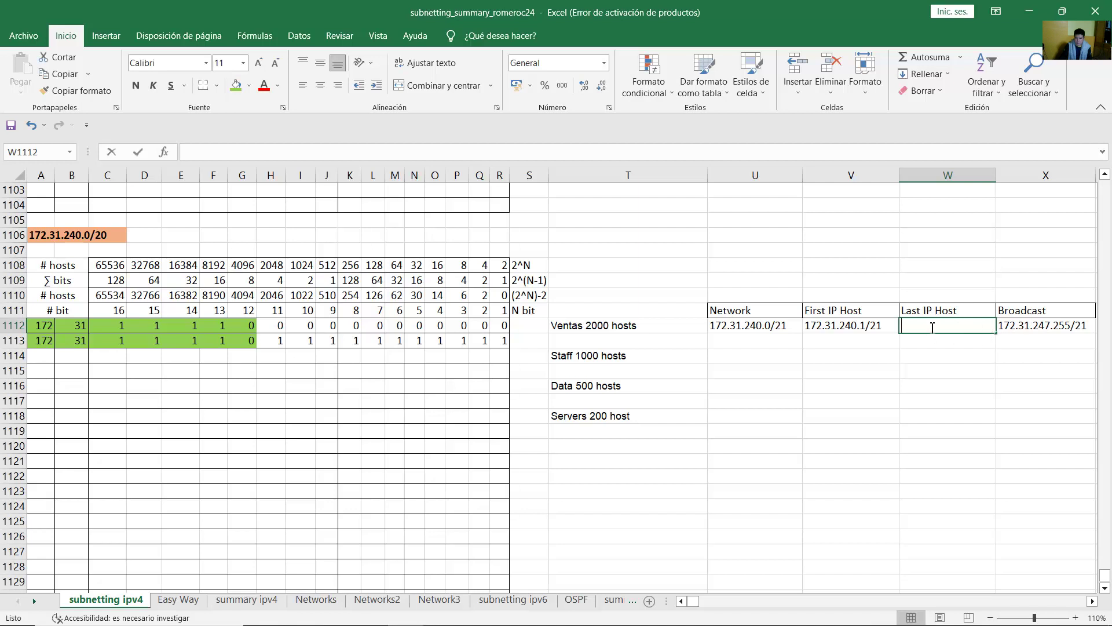
pyautogui.write('172.31.')
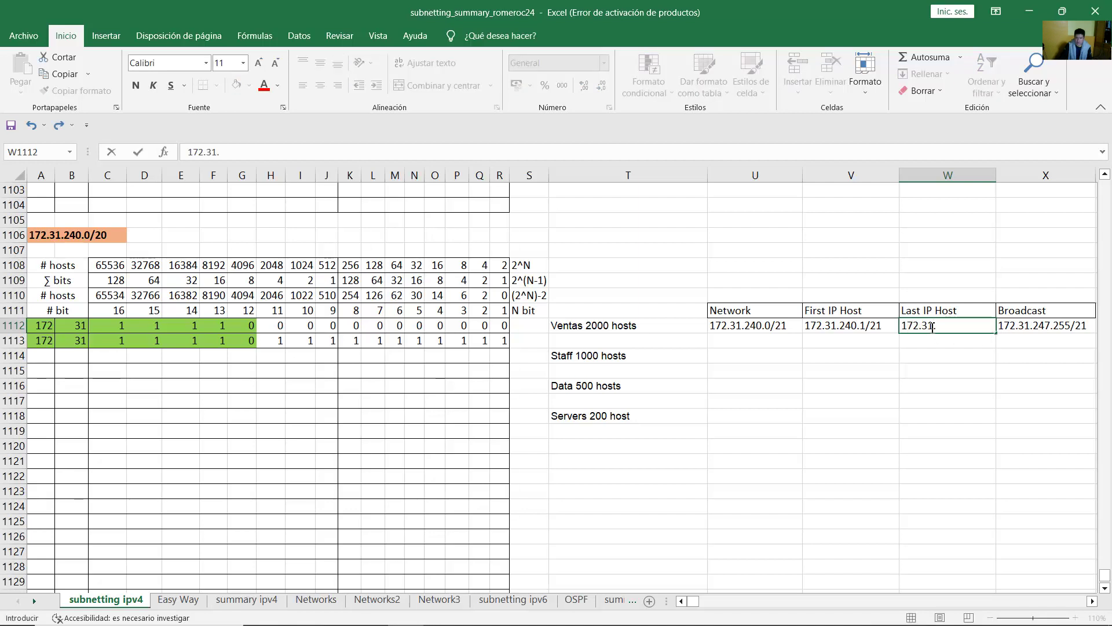
pyautogui.write('247.254/21')
pyautogui.press('Return')
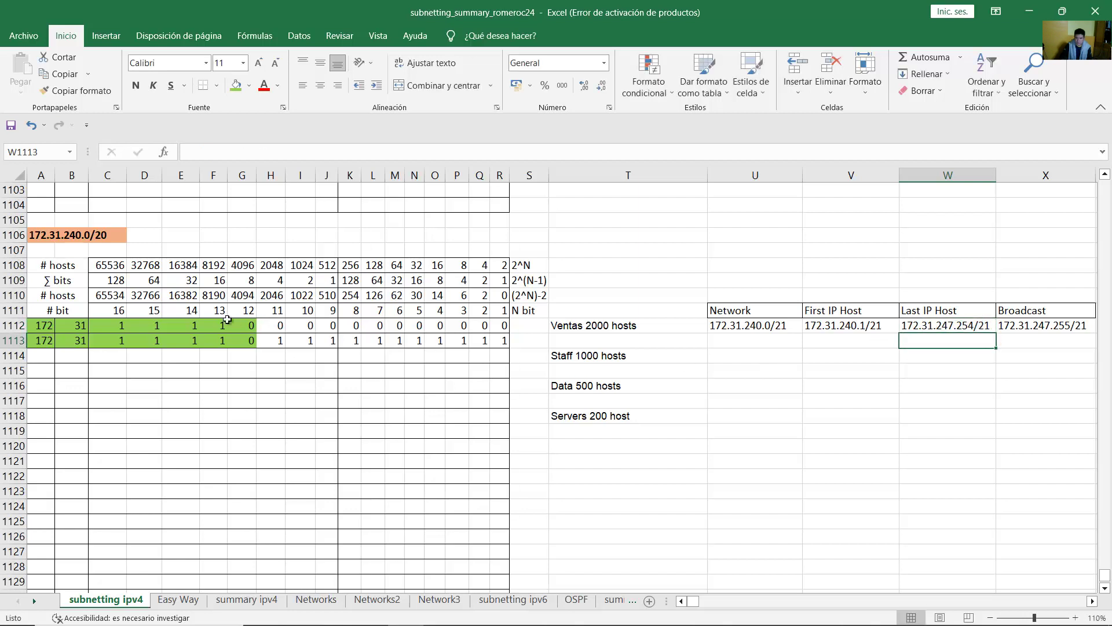
# Begin the Staff network's binary row by entering the octets 172 and 31 in A1114:B1114
pyautogui.click(626, 355)
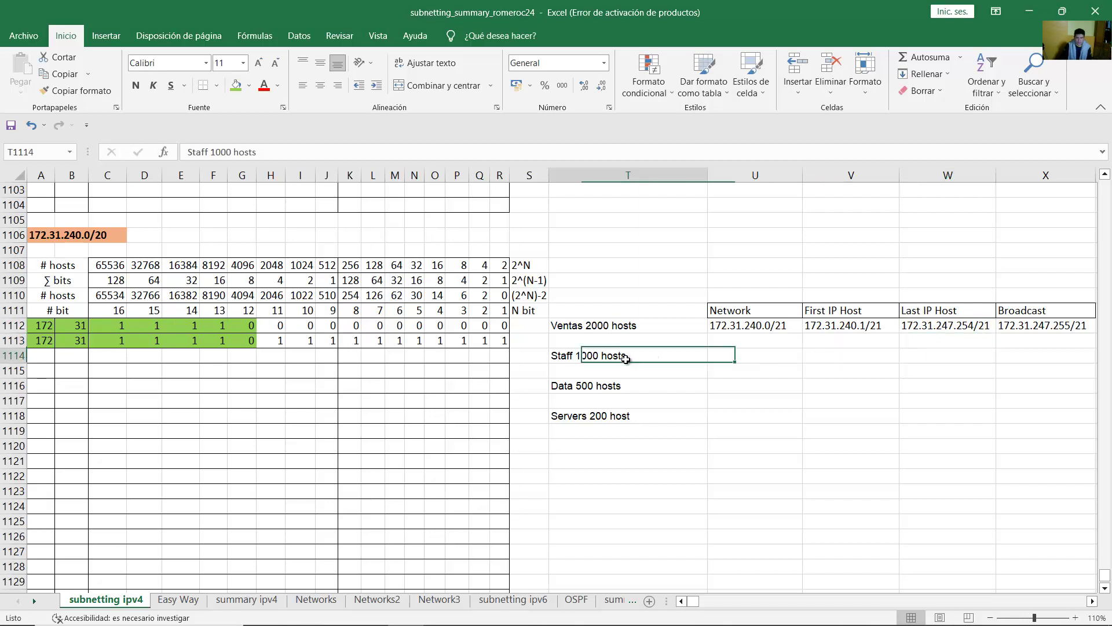
pyautogui.moveTo(1013, 356); pyautogui.dragTo(579, 355)
pyautogui.click(327, 356)
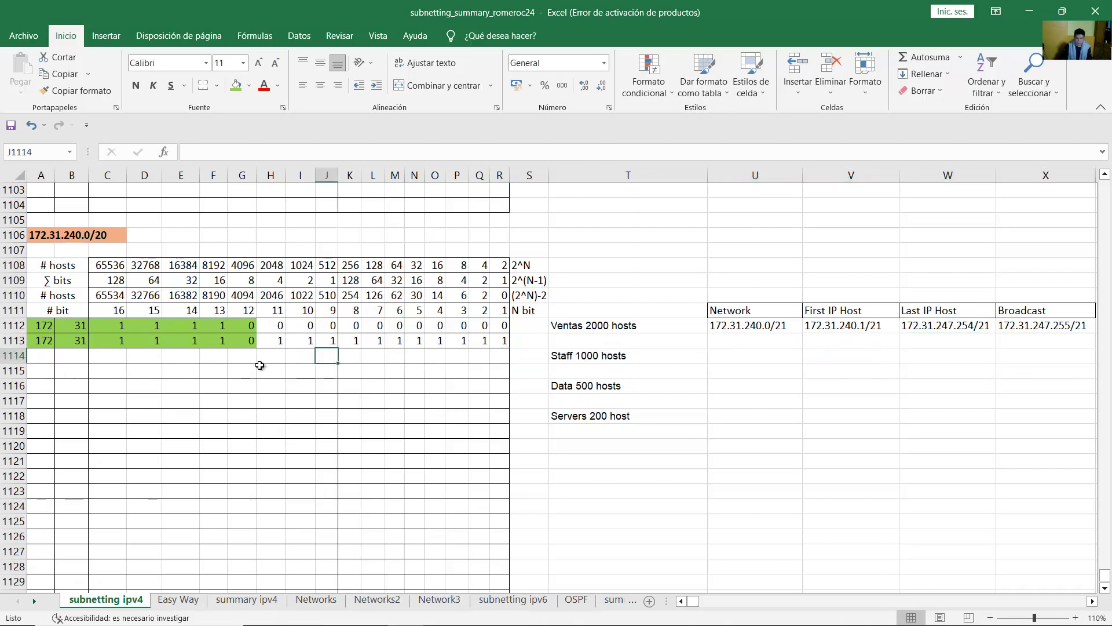
pyautogui.moveTo(38, 344); pyautogui.dragTo(492, 342)
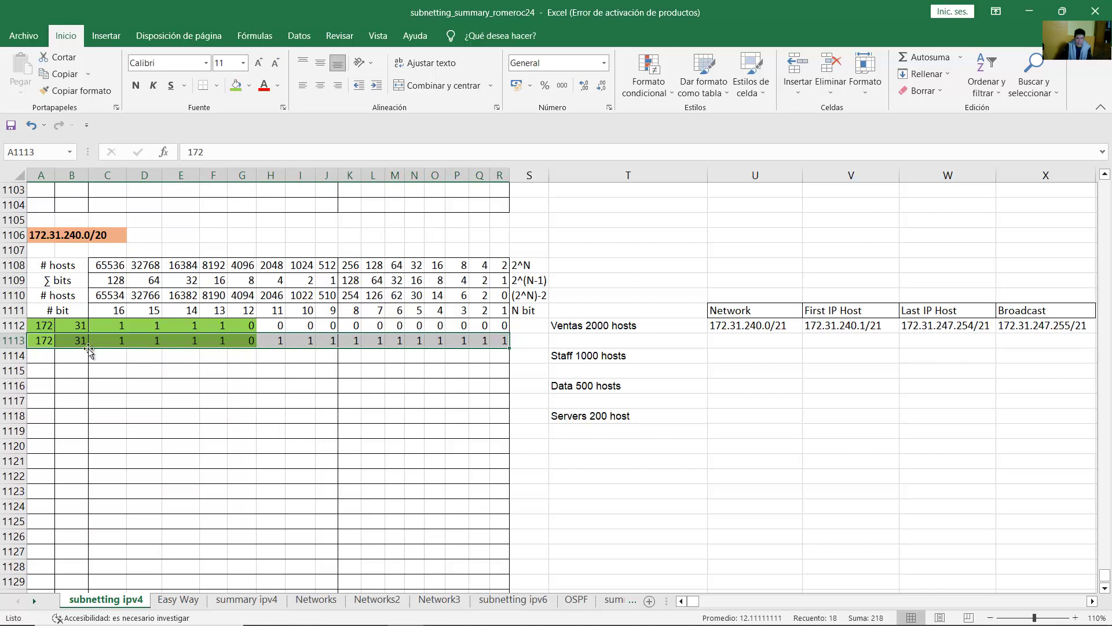
pyautogui.click(42, 356)
pyautogui.write('17')
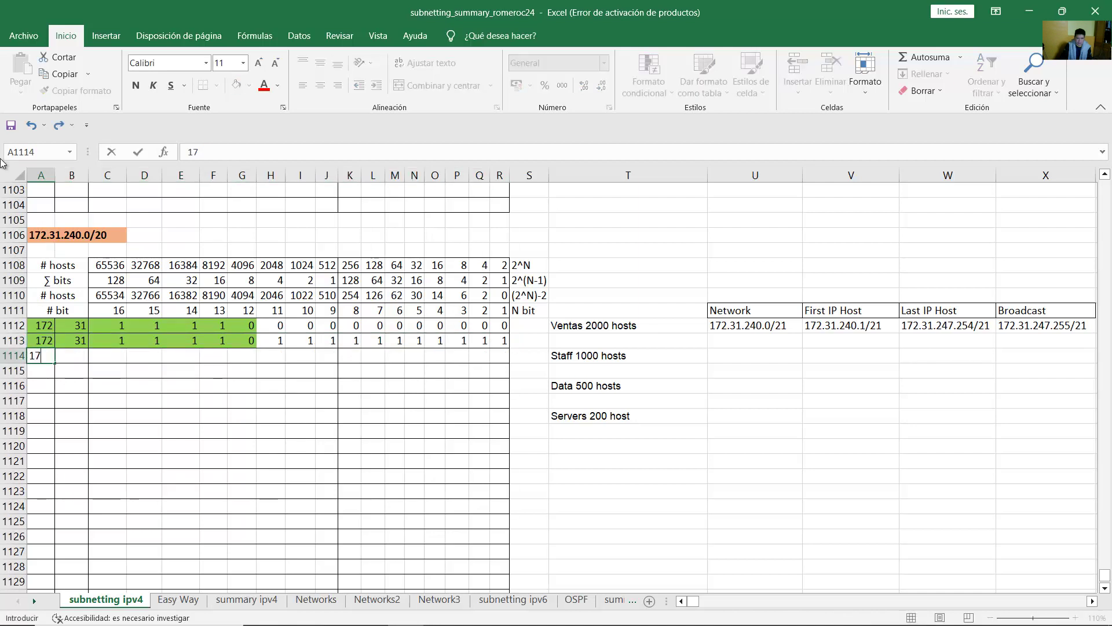
pyautogui.write('2')
pyautogui.press('Tab')
pyautogui.write('31')
pyautogui.press('Tab')
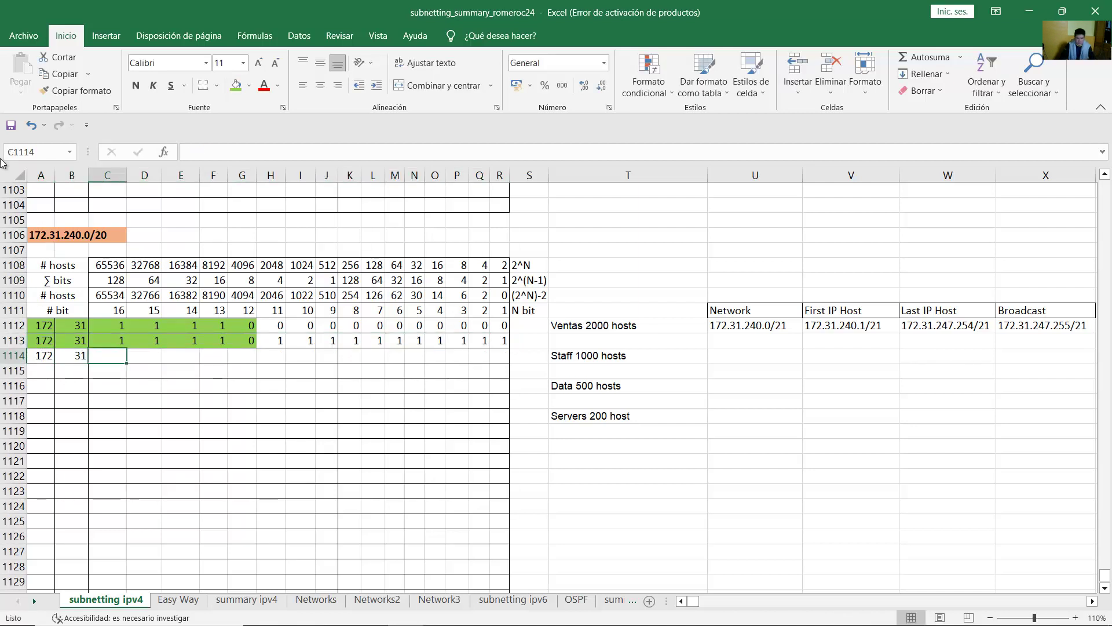
# Enter 1 in each of the third octet's first four bits, C1114:F1114
pyautogui.write('1')
pyautogui.press('Tab')
pyautogui.write('1')
pyautogui.press('Tab')
pyautogui.write('1')
pyautogui.press('Tab')
pyautogui.write('1')
pyautogui.press('Tab')
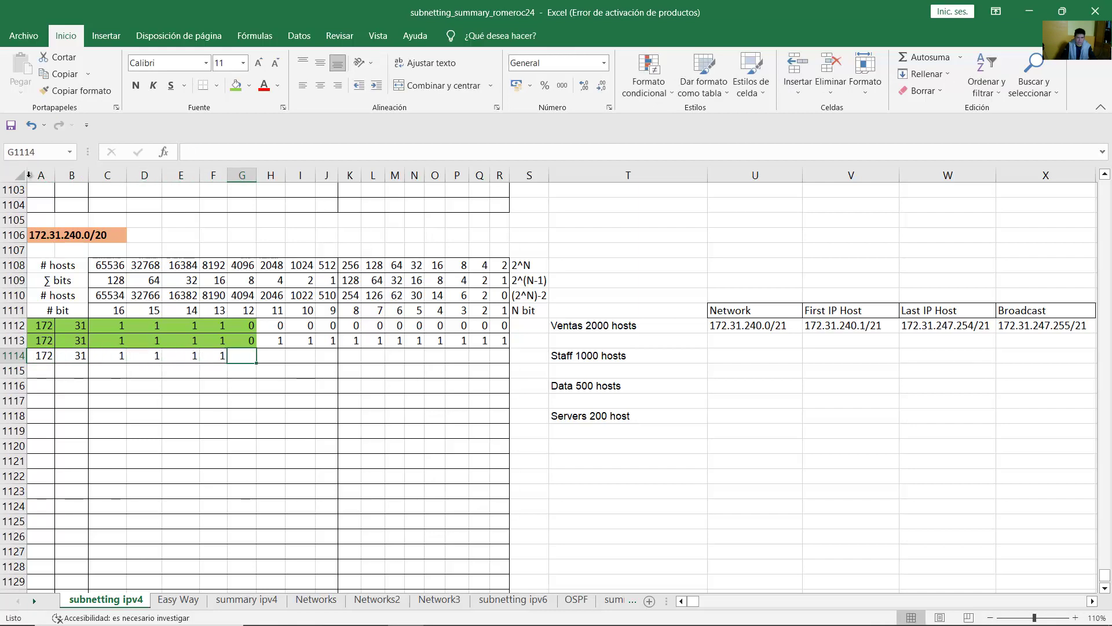
# Add one to the Ventas broadcast bits by setting G1114 to 1 and H1114:R1114 to 0
pyautogui.moveTo(280, 341); pyautogui.dragTo(493, 341)
pyautogui.click(276, 341)
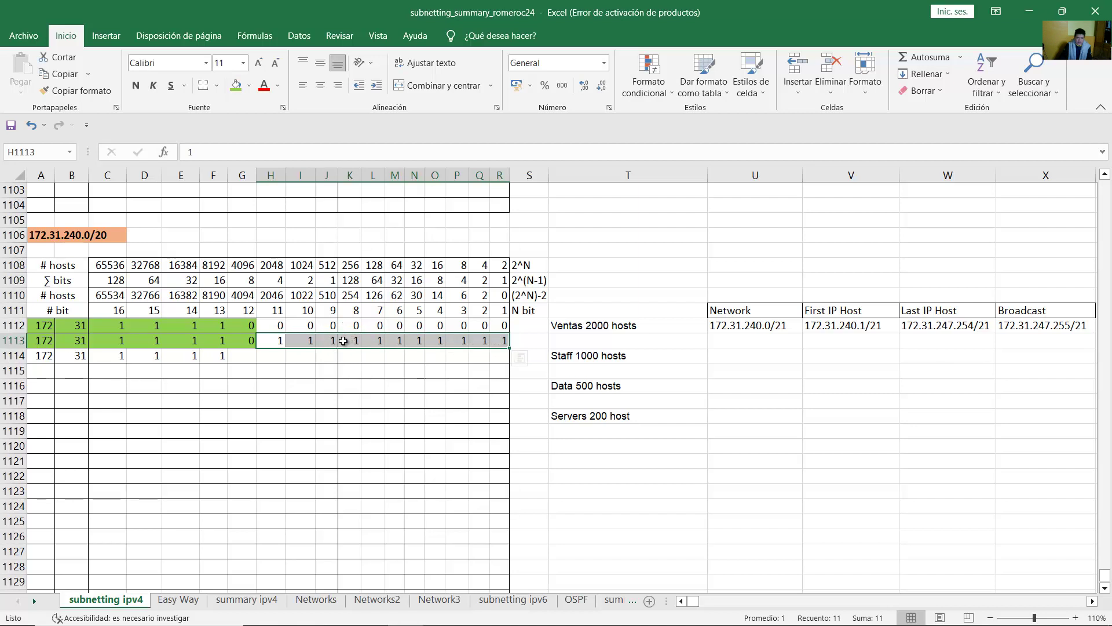
pyautogui.click(248, 356)
pyautogui.write('1')
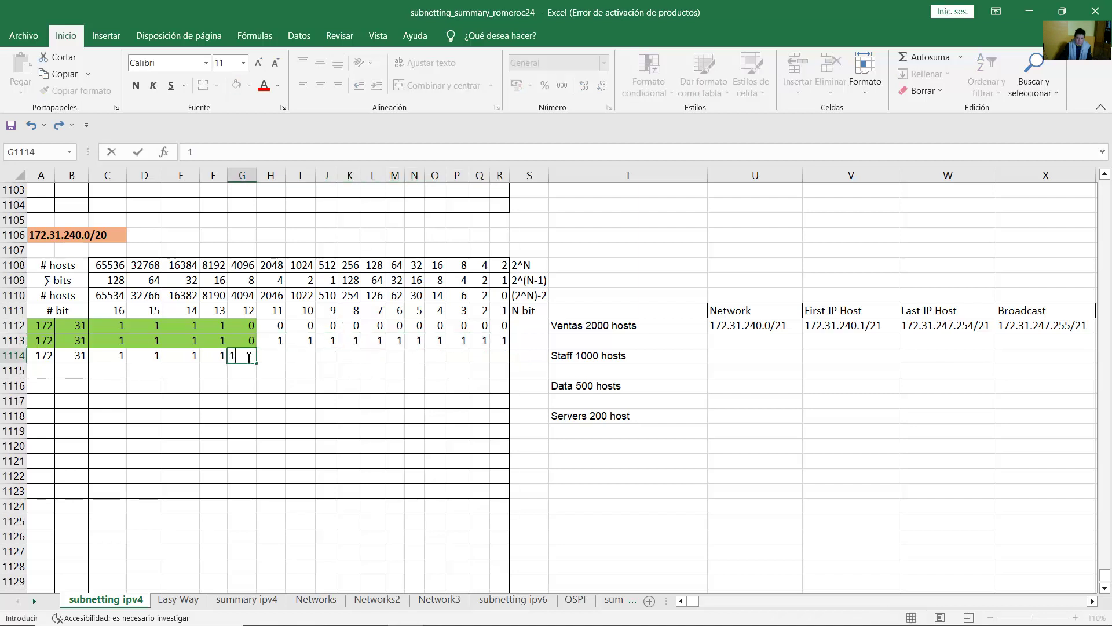
pyautogui.press('Tab')
pyautogui.write('0')
pyautogui.press('Tab')
pyautogui.write('0\t0\t0\t0\t0')
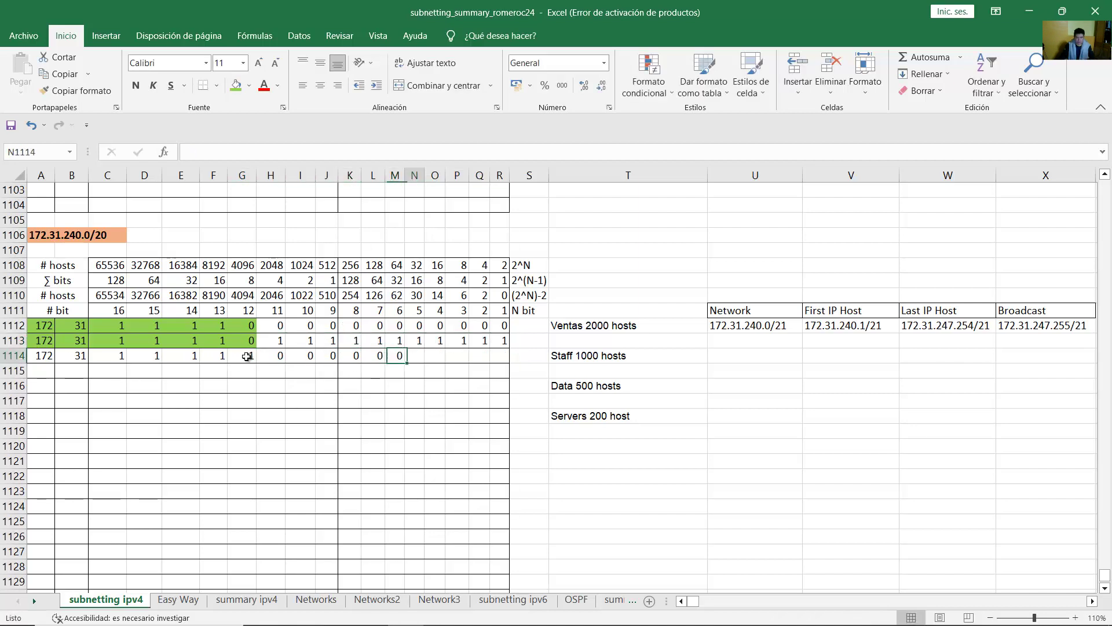
pyautogui.write('\t0\t0\t0\t0\t0')
pyautogui.press('Return')
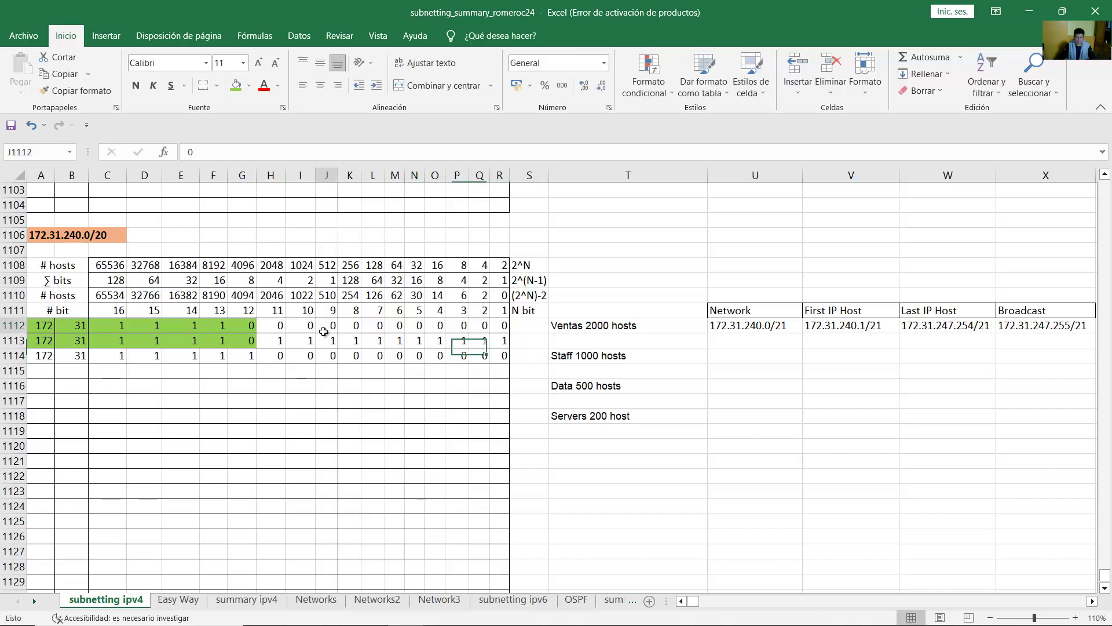
# Compare the Ventas broadcast host bits in H1113:R1113 with the carried bit in G1114
pyautogui.click(326, 326)
pyautogui.click(281, 343)
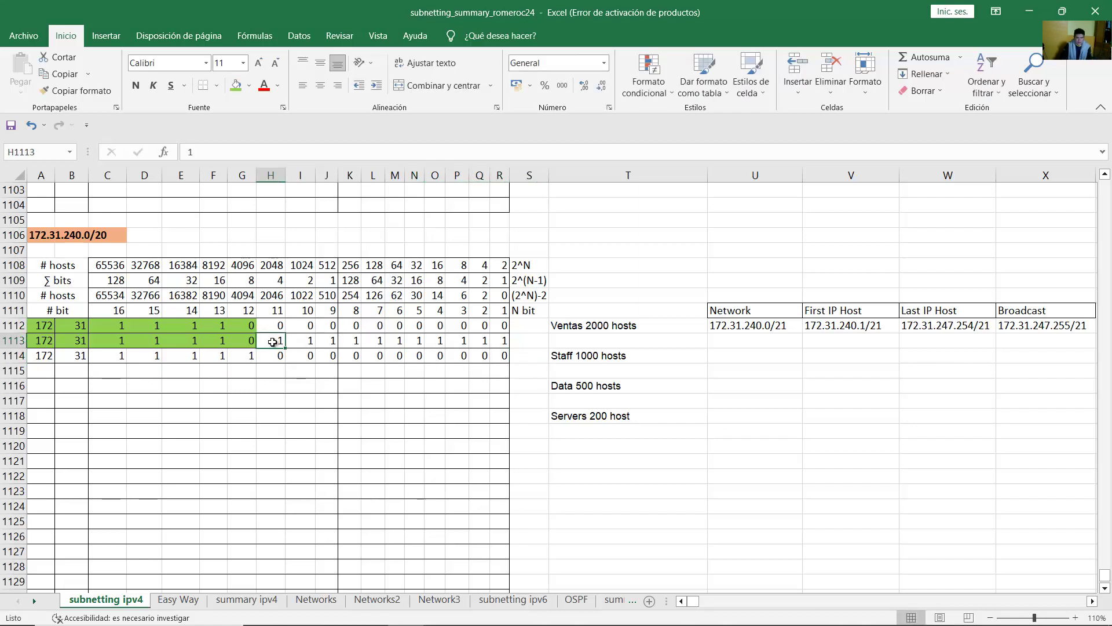
pyautogui.moveTo(272, 342); pyautogui.dragTo(502, 342)
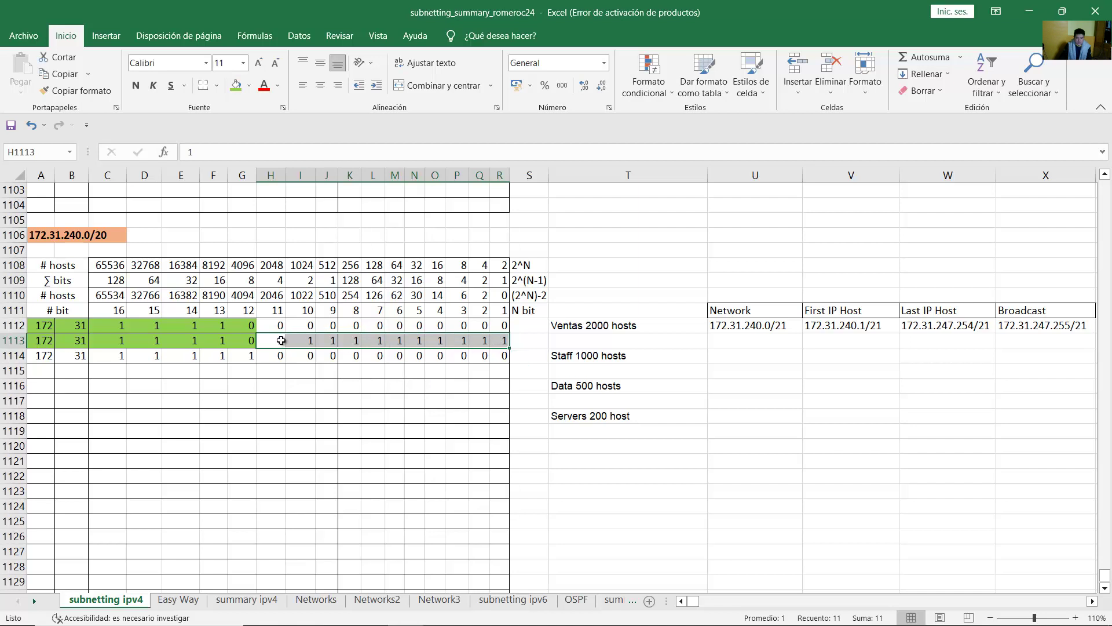
pyautogui.click(249, 354)
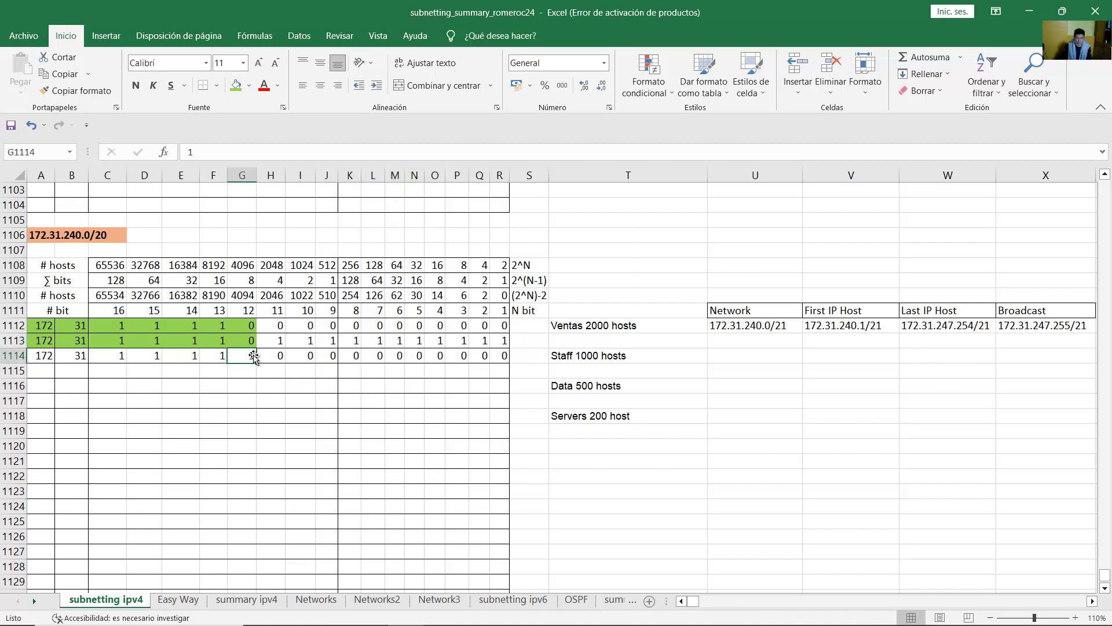
# Shade the Staff network portion of row 1114, A1114:H1114, in green, leaving the ten host bits unshaded
pyautogui.moveTo(271, 356); pyautogui.dragTo(503, 356)
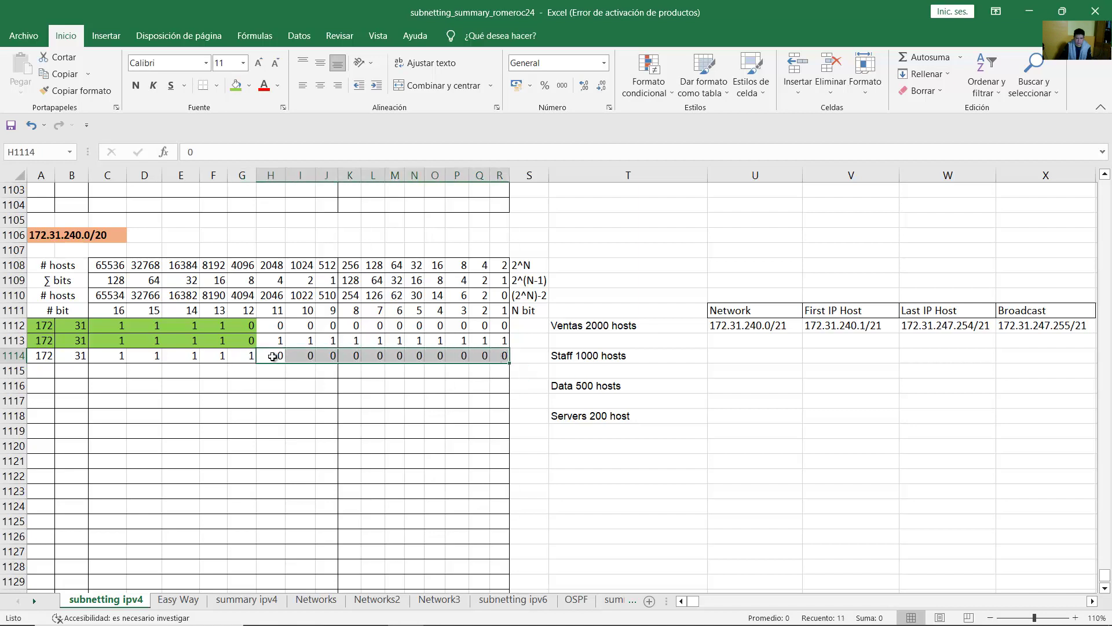
pyautogui.click(355, 372)
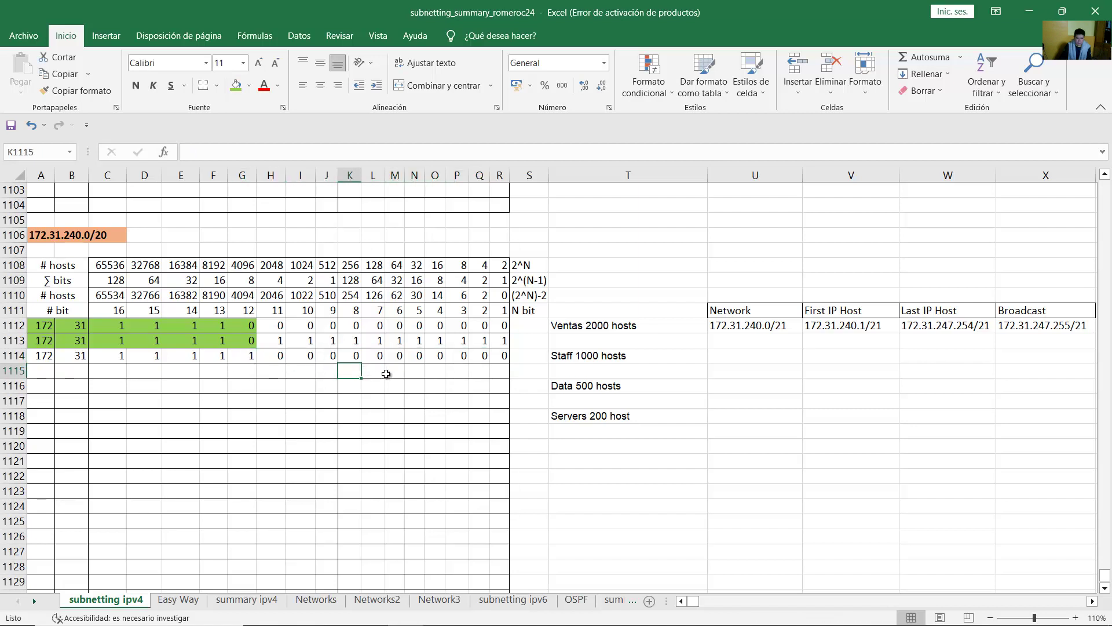
pyautogui.click(607, 361)
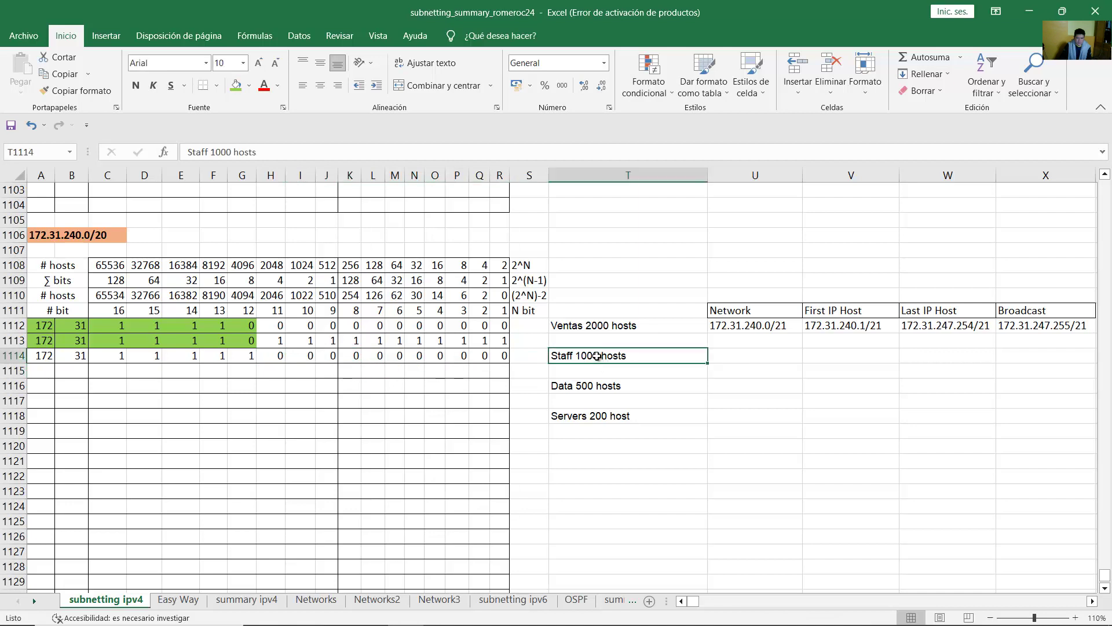
pyautogui.moveTo(225, 295); pyautogui.dragTo(41, 355)
pyautogui.click(301, 295)
pyautogui.click(234, 86)
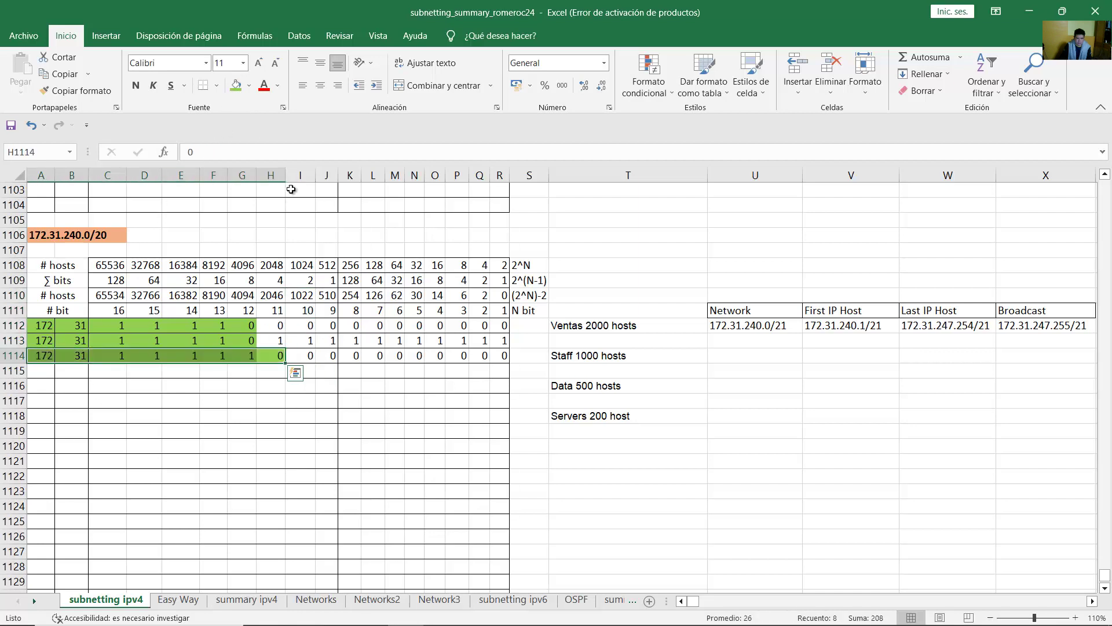
pyautogui.click(378, 352)
# Start the Staff network address in U1114 with the first two octets, 172.31
pyautogui.moveTo(41, 355); pyautogui.dragTo(509, 356)
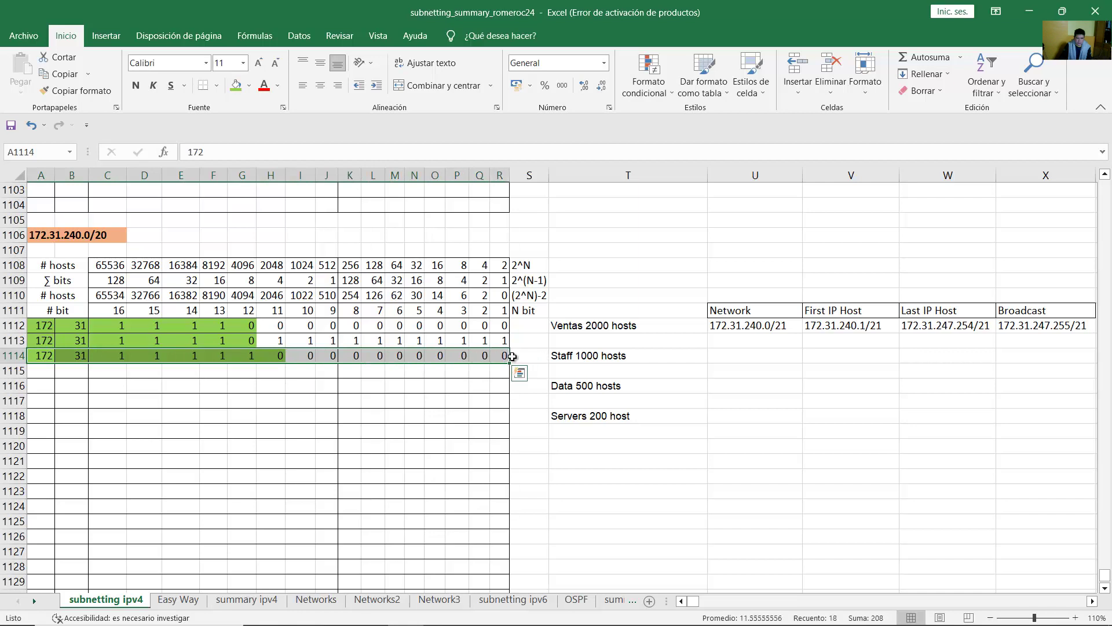
pyautogui.click(717, 356)
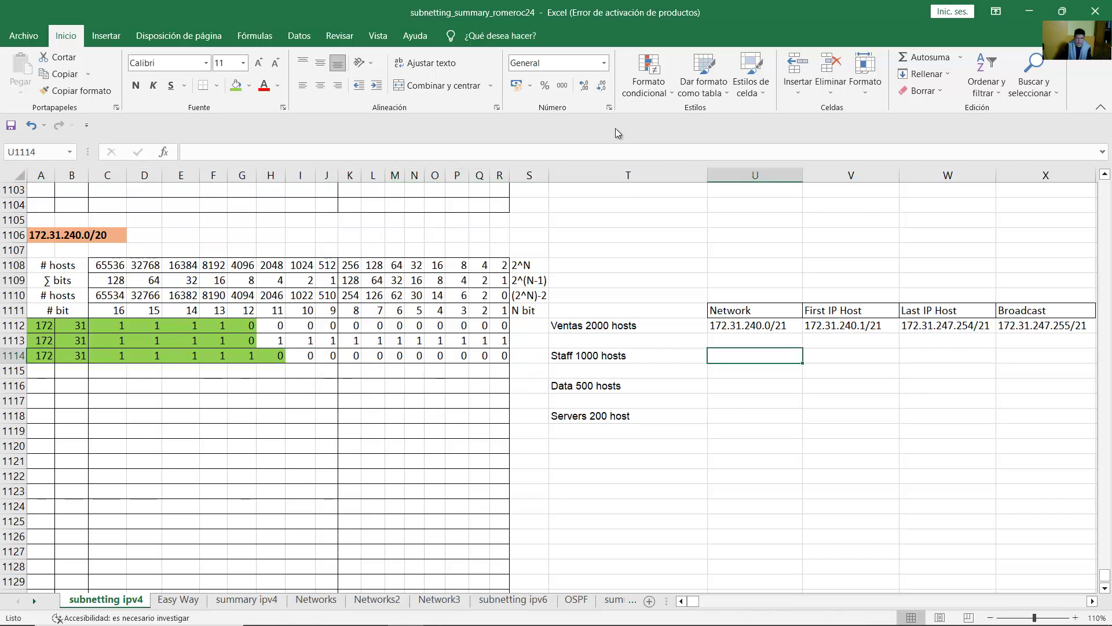
pyautogui.write('172.31.')
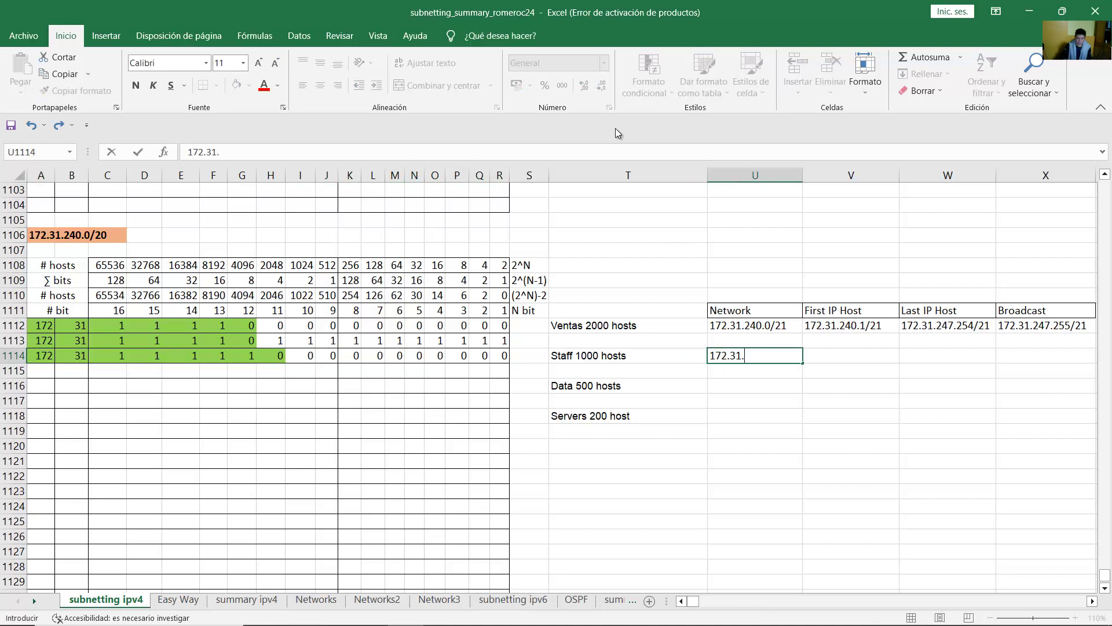
pyautogui.click(213, 369)
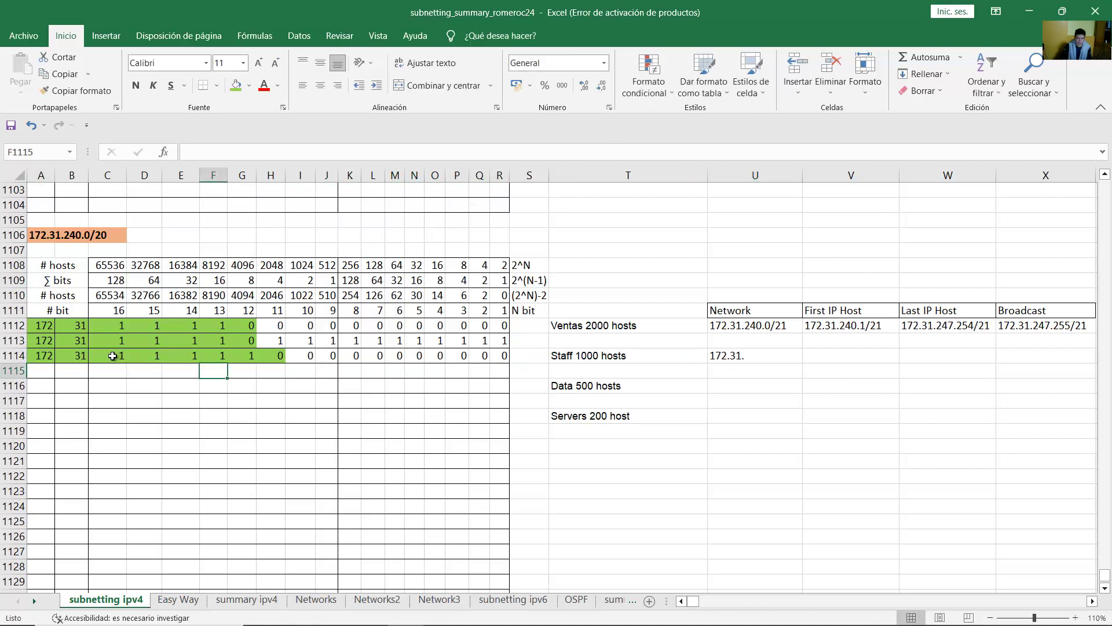
# Add up the weights of the third-octet bits set in row 1114 and append 248. to the Staff network address
pyautogui.moveTo(112, 356); pyautogui.dragTo(334, 356)
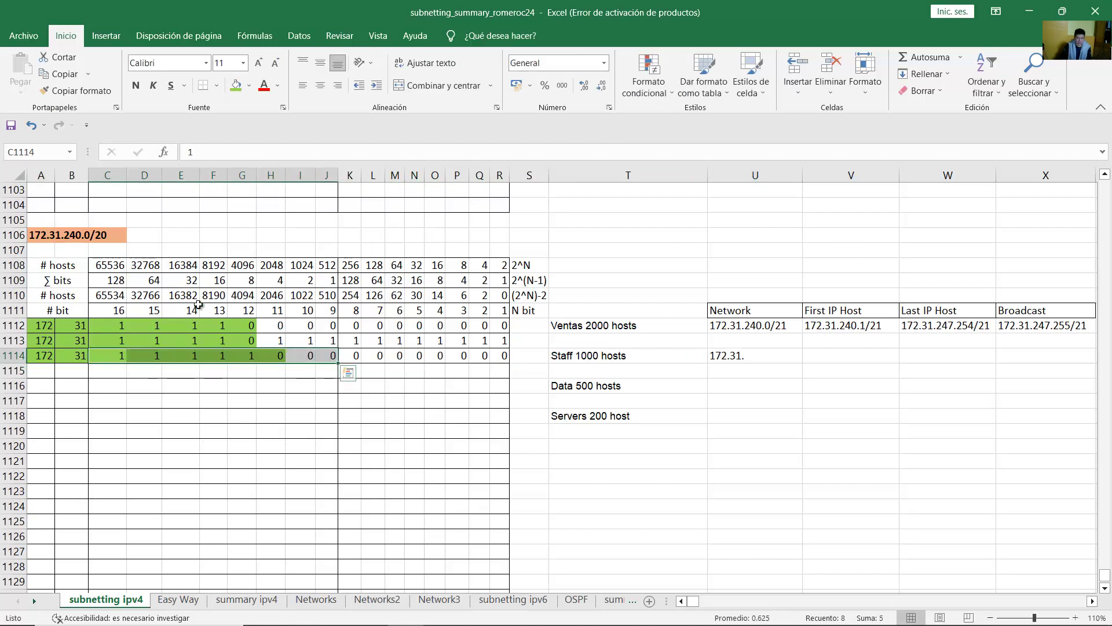
pyautogui.moveTo(107, 281); pyautogui.dragTo(240, 284)
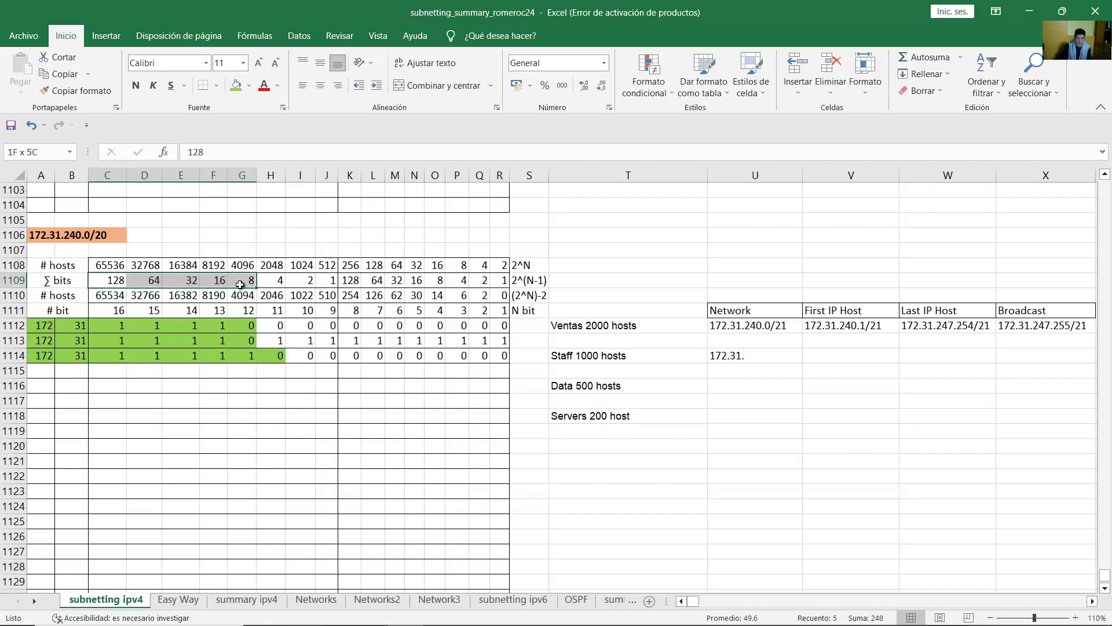
pyautogui.moveTo(107, 356); pyautogui.dragTo(363, 355)
pyautogui.click(776, 355)
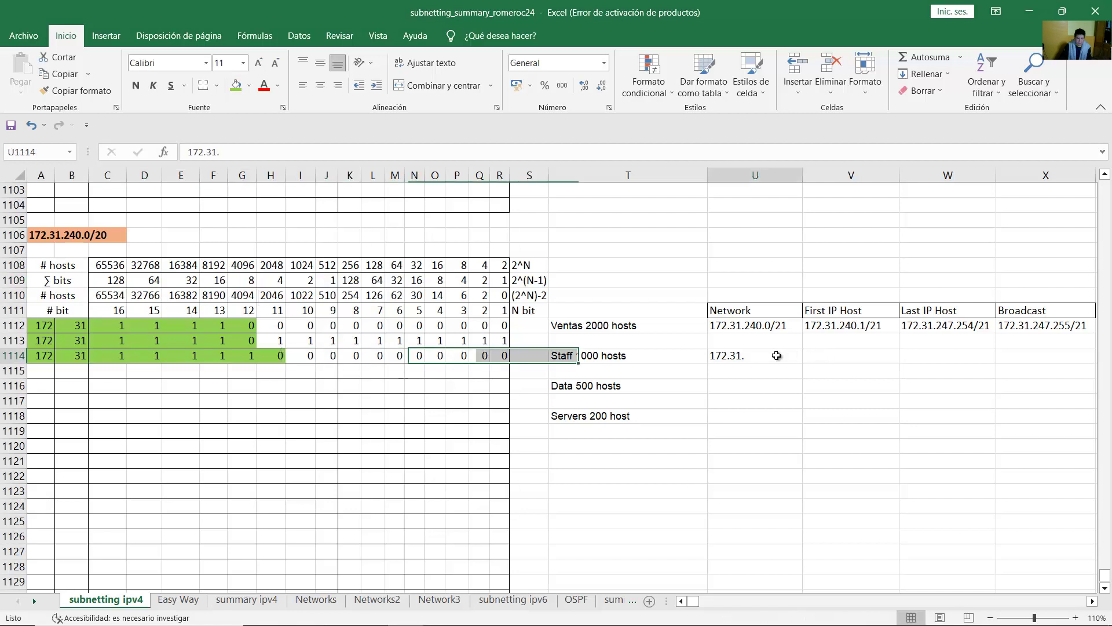
pyautogui.doubleClick(776, 355)
pyautogui.write('248')
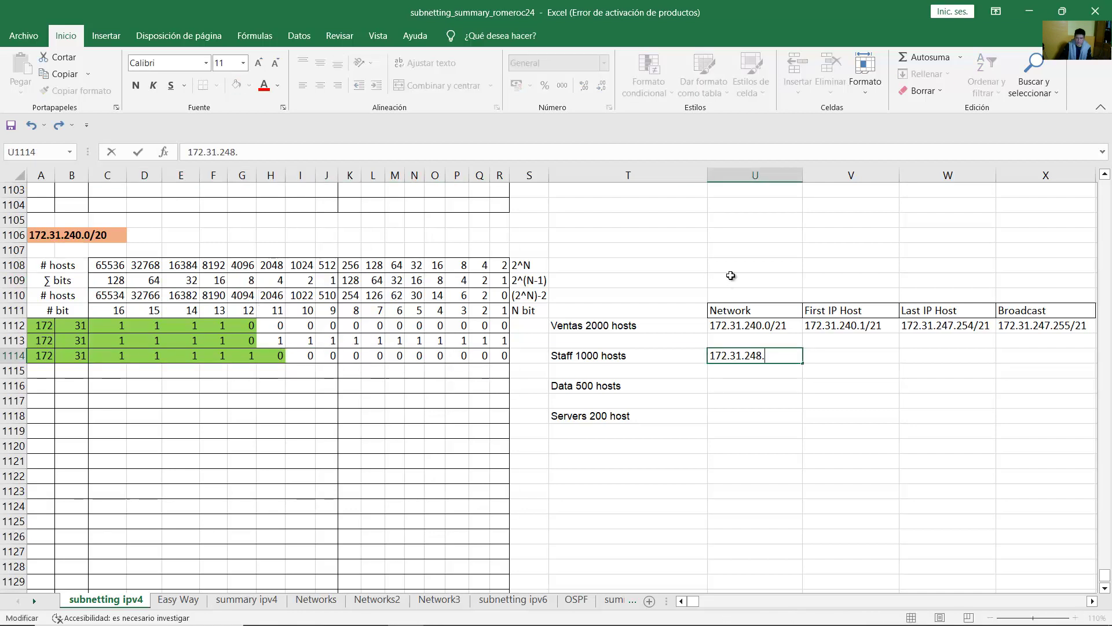
pyautogui.write('.')
# Read the fourth-octet bits K1114:R1114 and append 0/ to the Staff network address in U1114
pyautogui.moveTo(354, 355); pyautogui.dragTo(502, 355)
pyautogui.doubleClick(766, 354)
pyautogui.click(326, 416)
# Count the green network bits across A1114:H1114 and complete the Staff network address with the prefix 22
pyautogui.click(47, 355)
pyautogui.click(71, 356)
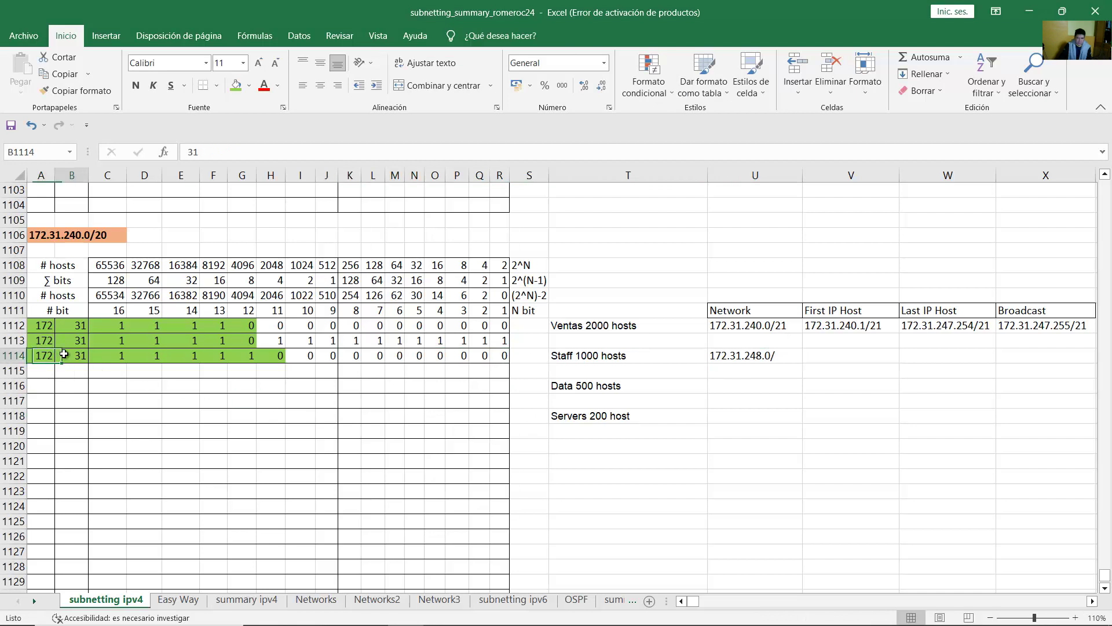
pyautogui.click(110, 356)
pyautogui.click(146, 355)
pyautogui.click(186, 355)
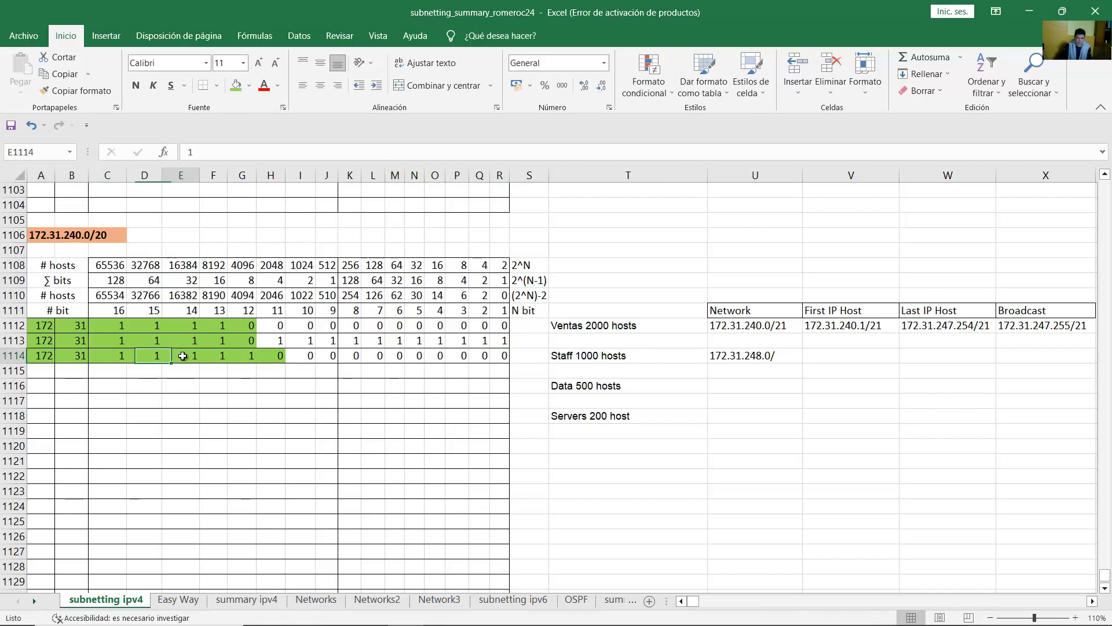
pyautogui.click(218, 355)
pyautogui.click(243, 355)
pyautogui.click(279, 355)
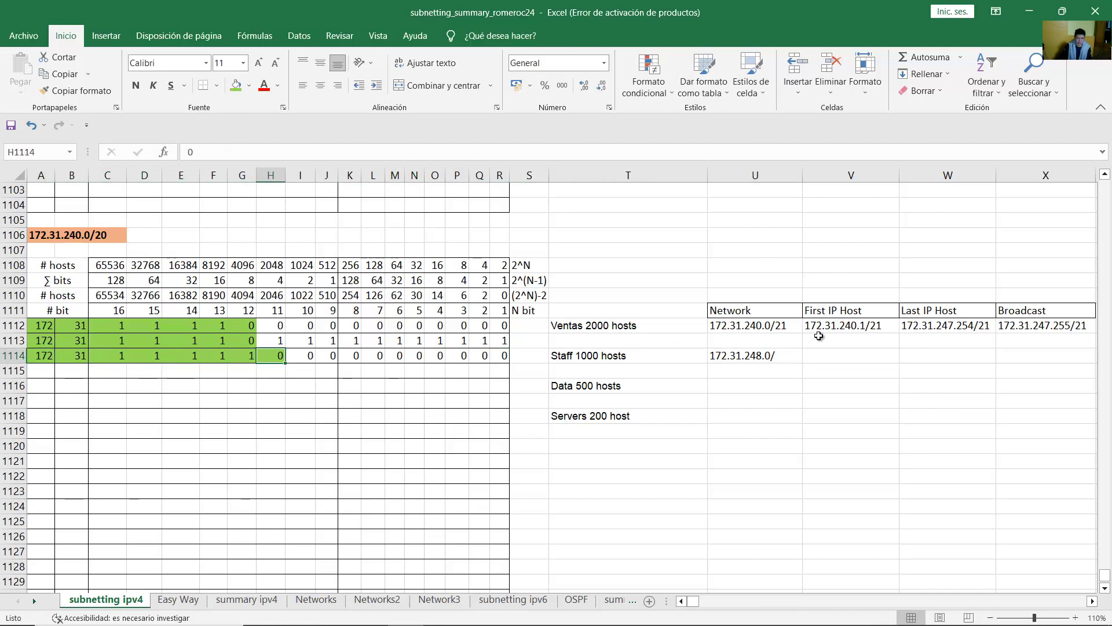
pyautogui.click(782, 355)
pyautogui.doubleClick(782, 355)
pyautogui.write('2')
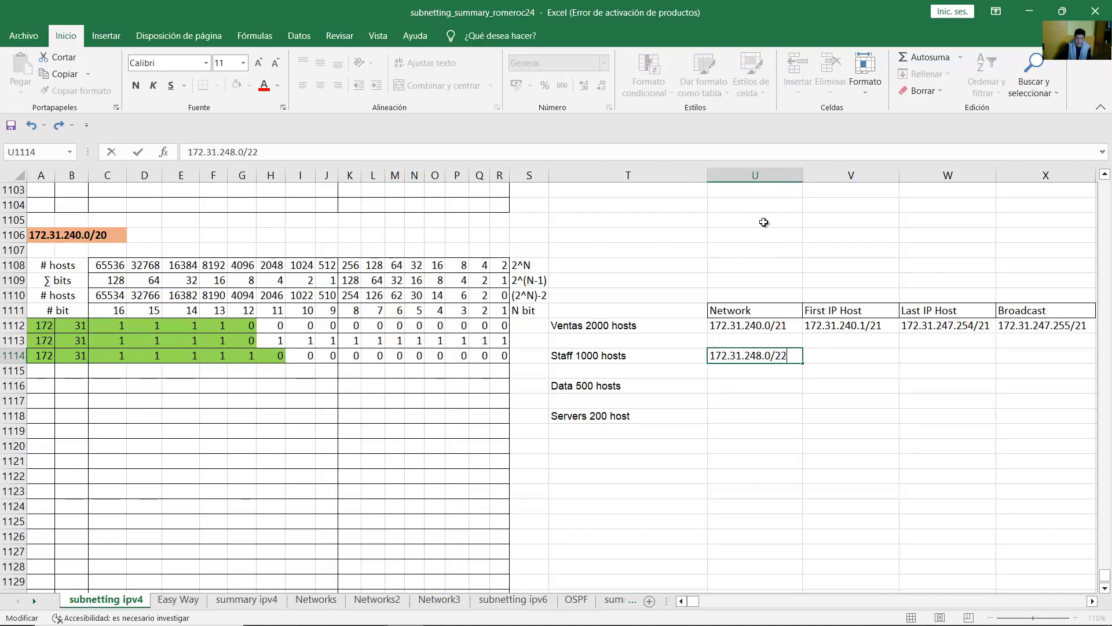
pyautogui.write('2')
pyautogui.press('Return')
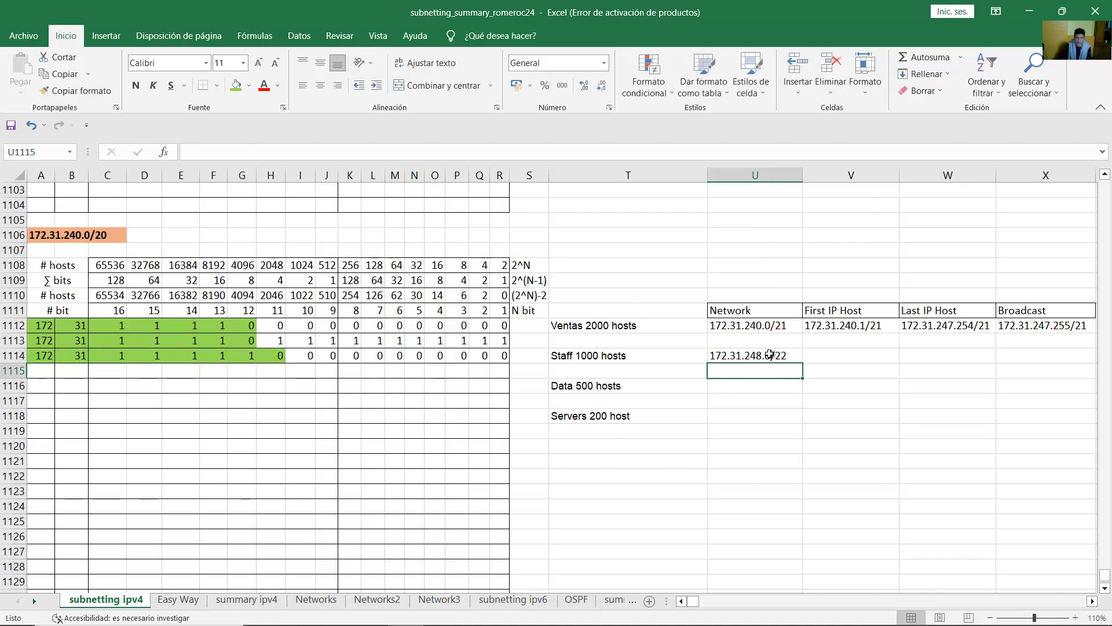
# Copy the green Staff network portion A1114:H1114 down to row 1115 for the broadcast
pyautogui.moveTo(765, 357); pyautogui.dragTo(1024, 357)
pyautogui.click(1024, 357)
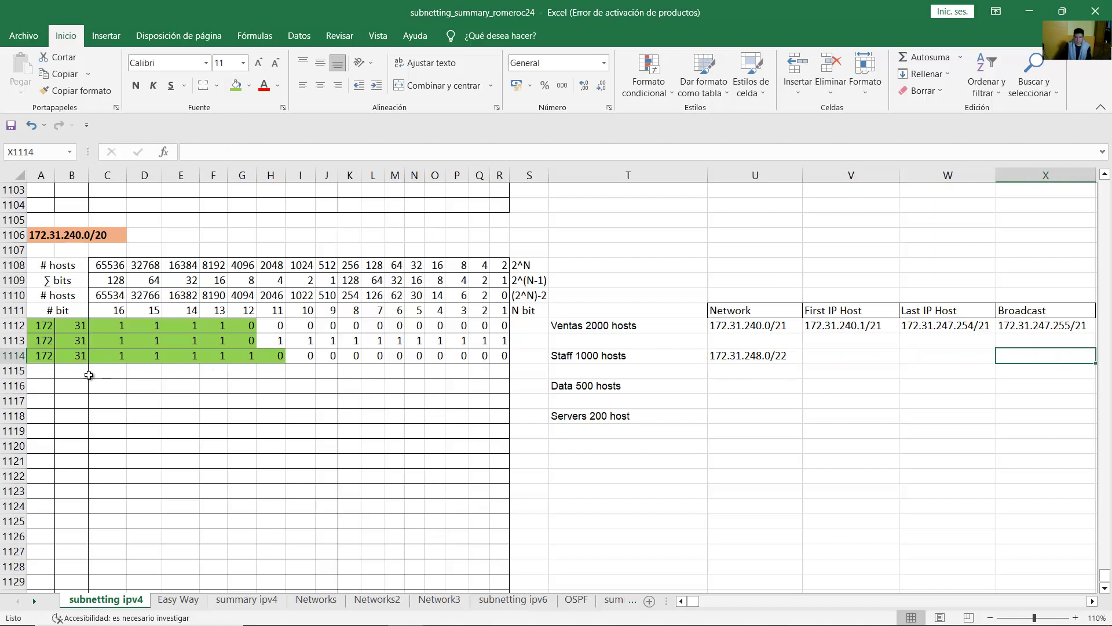
pyautogui.moveTo(38, 357); pyautogui.dragTo(290, 376)
# Fill the Staff broadcast's host bits I1115:R1115 with 1 in every cell
pyautogui.click(306, 371)
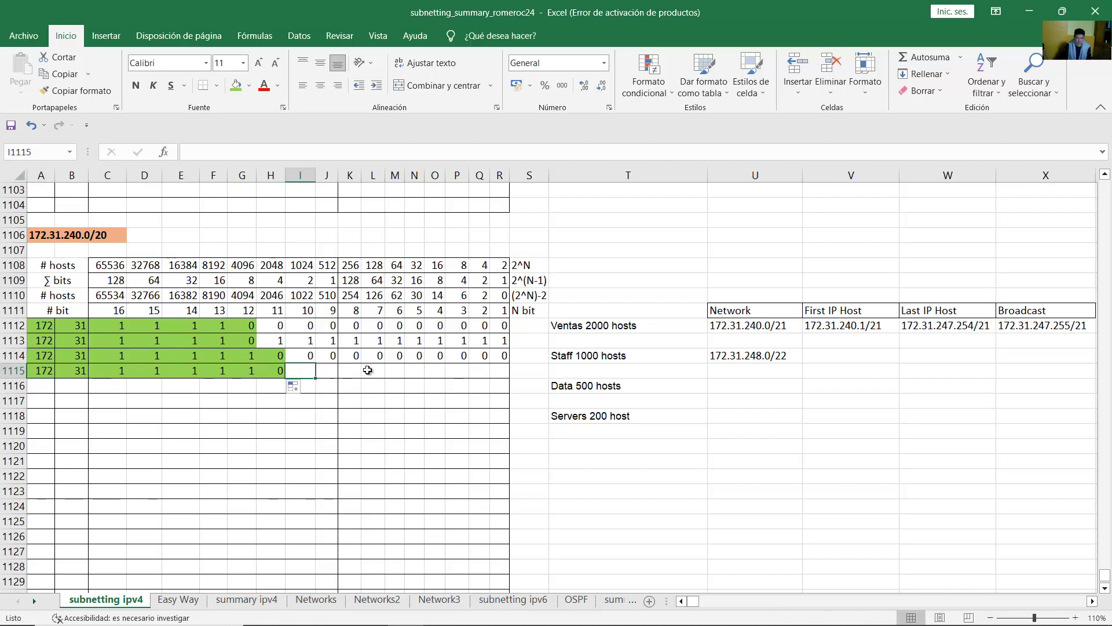
pyautogui.write('1')
pyautogui.press('Right')
pyautogui.write('1')
pyautogui.press('Right')
pyautogui.press('1')
pyautogui.press('Right')
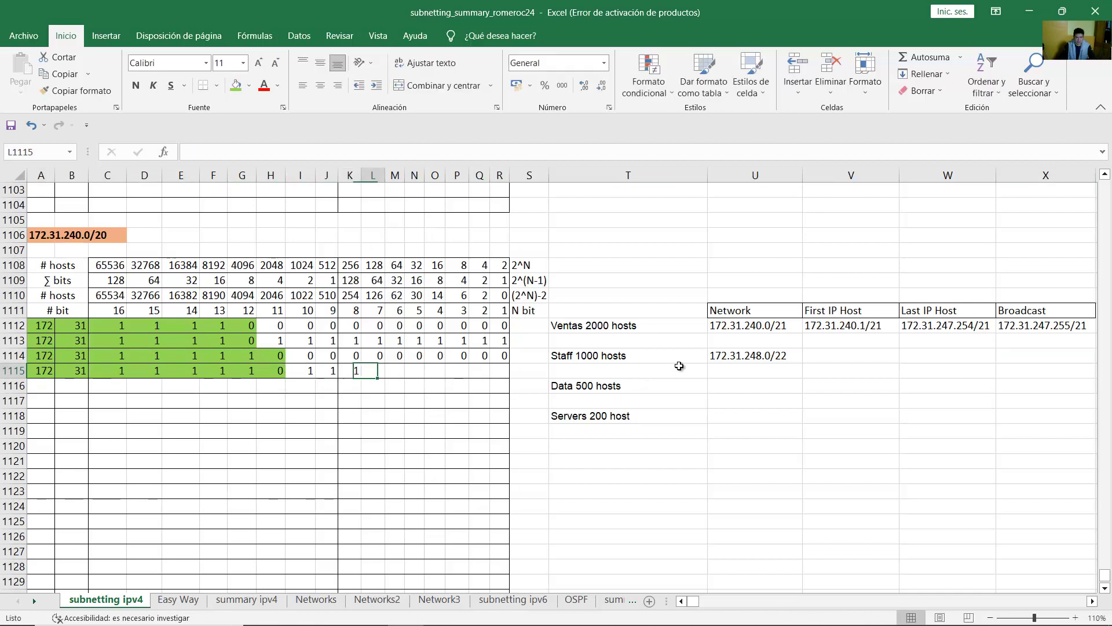
pyautogui.write('1')
pyautogui.press('Right')
pyautogui.write('1')
pyautogui.press('Right')
pyautogui.write('1')
pyautogui.press('Right')
pyautogui.write('1')
pyautogui.press('Right')
pyautogui.write('1')
pyautogui.press('Right')
pyautogui.press('1')
pyautogui.press('Right')
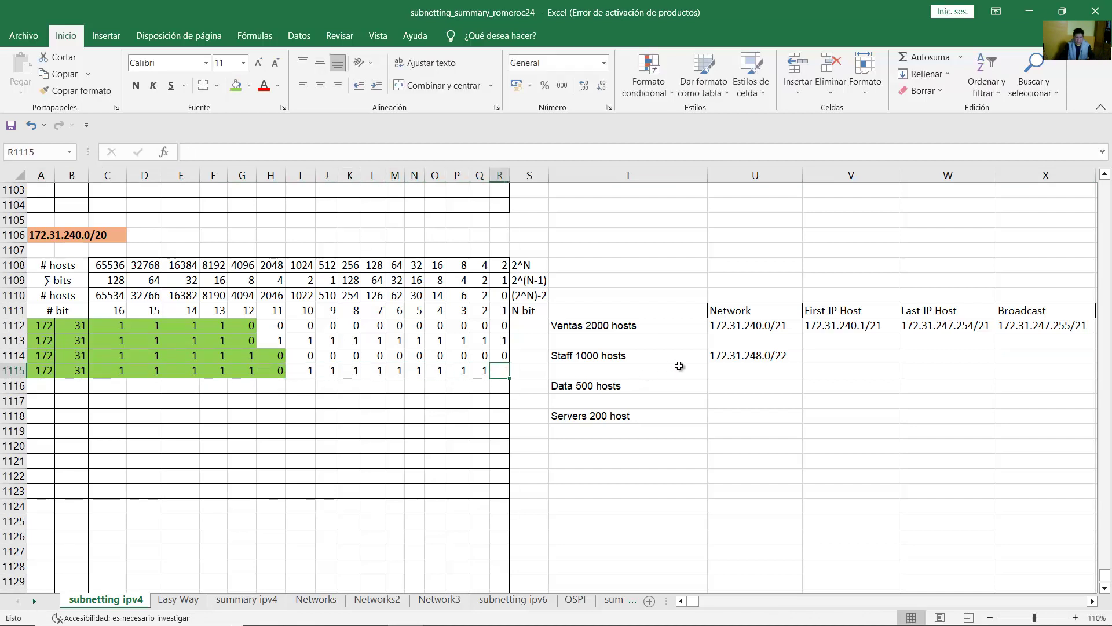
pyautogui.write('1')
pyautogui.press('Return')
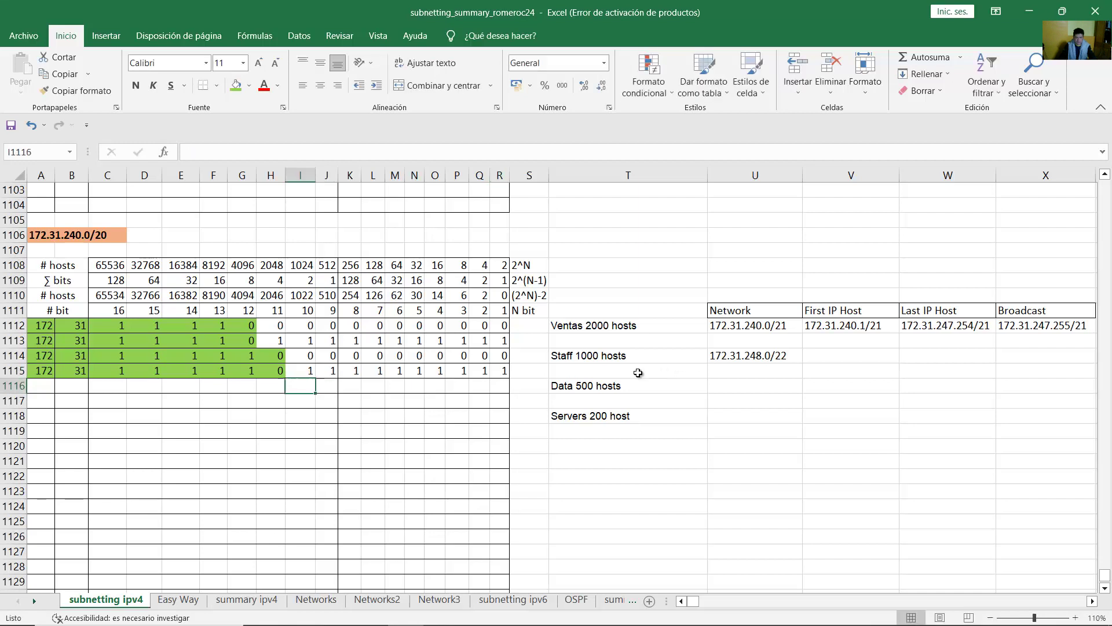
# Go through the octets of row 1115 and start the Staff broadcast address in X1114 with 172.31
pyautogui.click(302, 366)
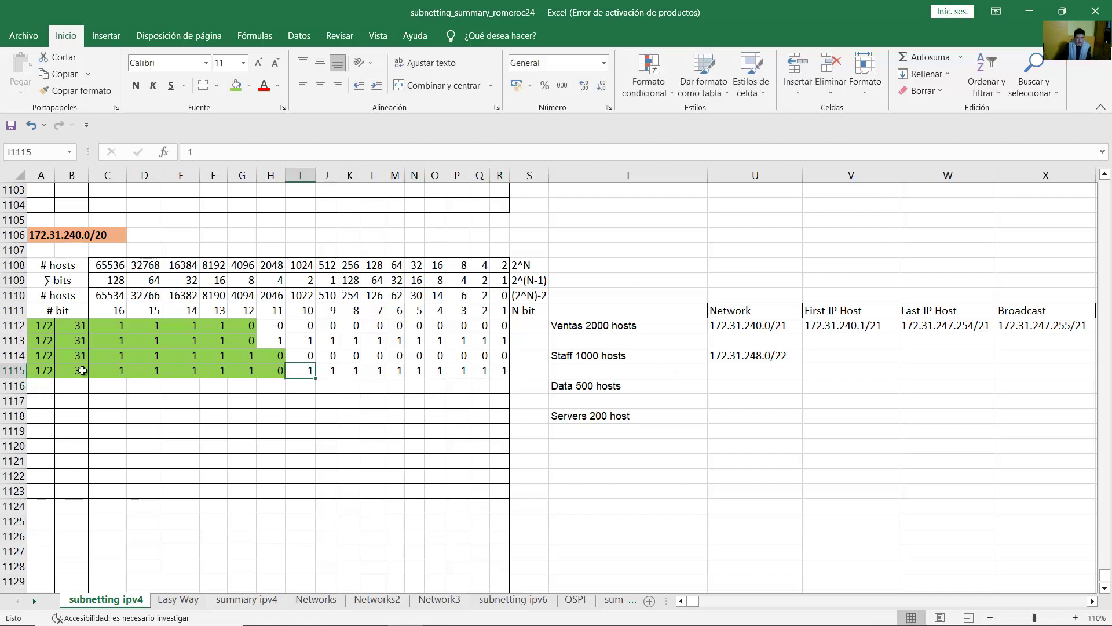
pyautogui.click(47, 374)
pyautogui.click(77, 373)
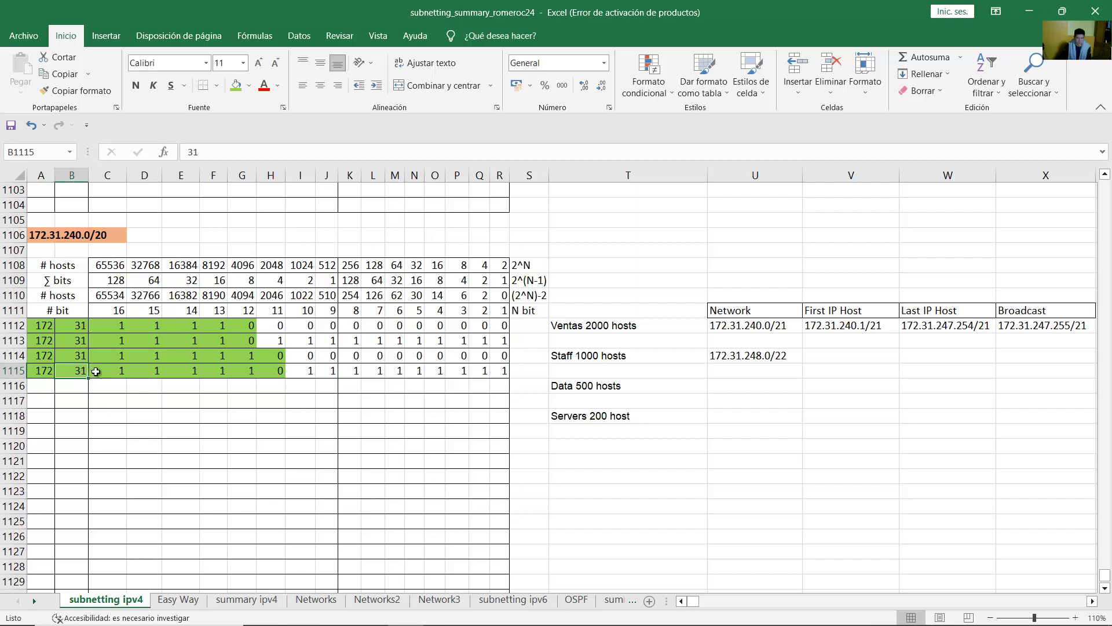
pyautogui.click(104, 371)
pyautogui.moveTo(104, 371); pyautogui.dragTo(238, 372)
pyautogui.click(241, 372)
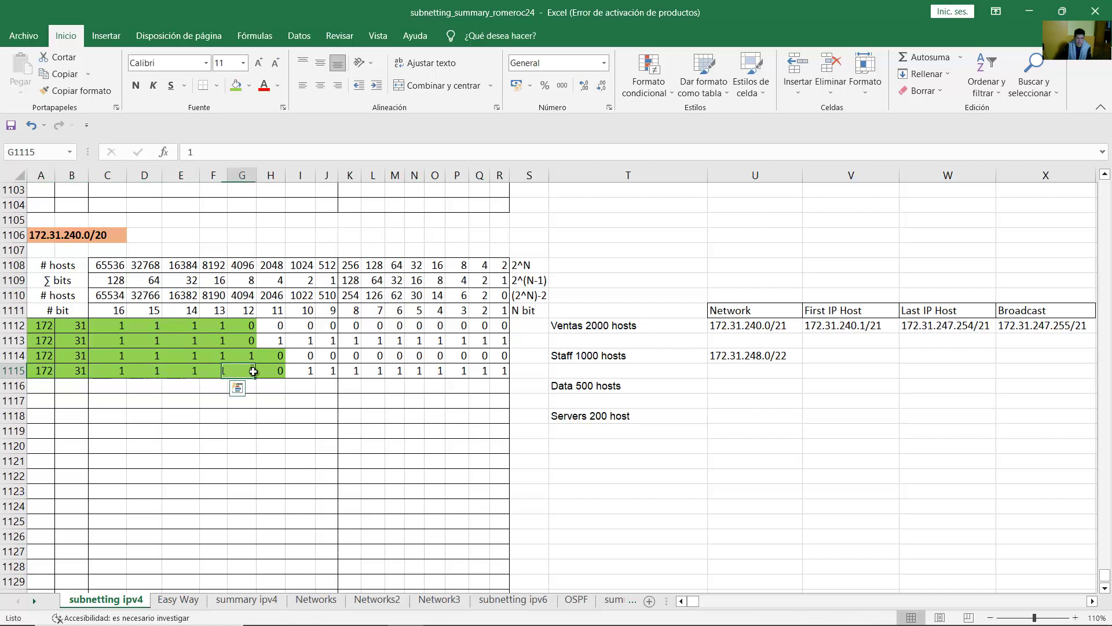
pyautogui.doubleClick(1004, 354)
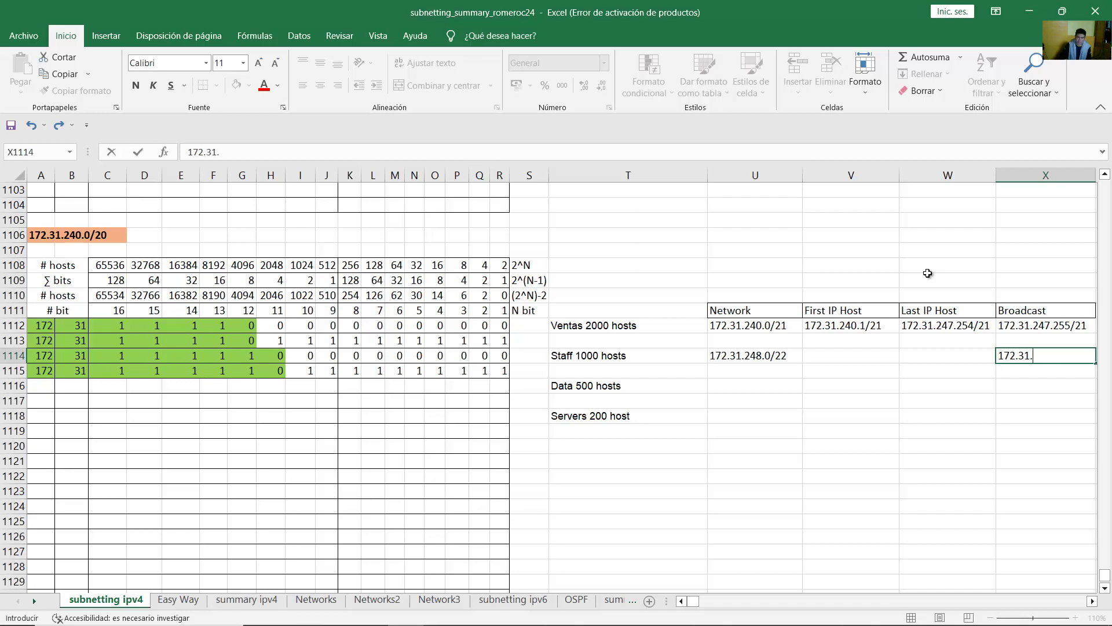
# Work out the third octet from the bits C1115:J1115 and append 251. to the Staff broadcast address
pyautogui.click(108, 356)
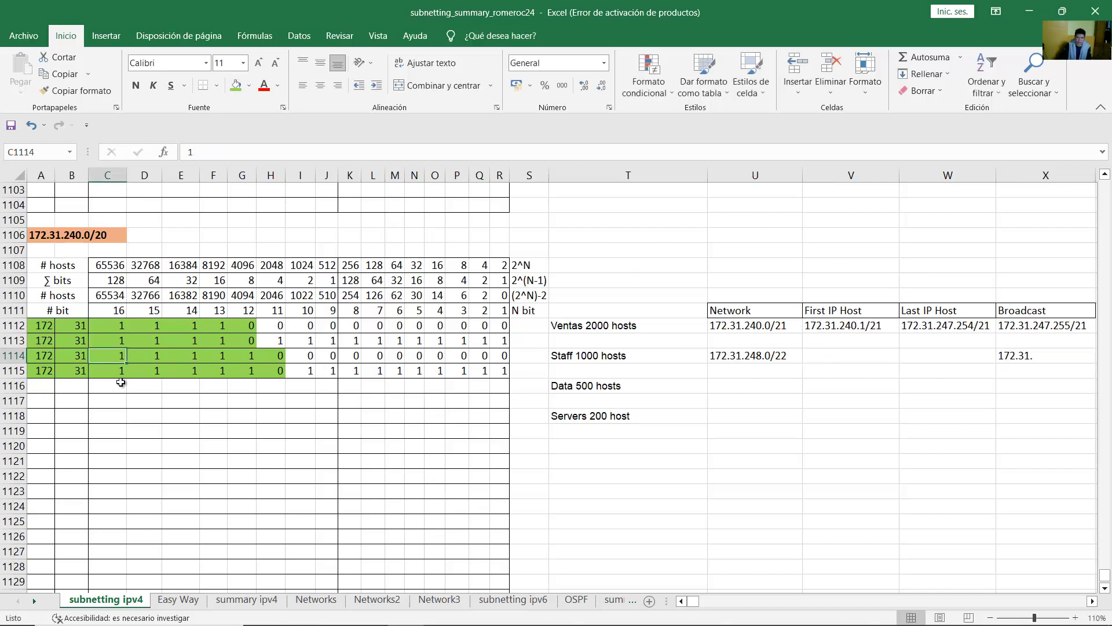
pyautogui.click(111, 374)
pyautogui.moveTo(112, 374); pyautogui.dragTo(333, 369)
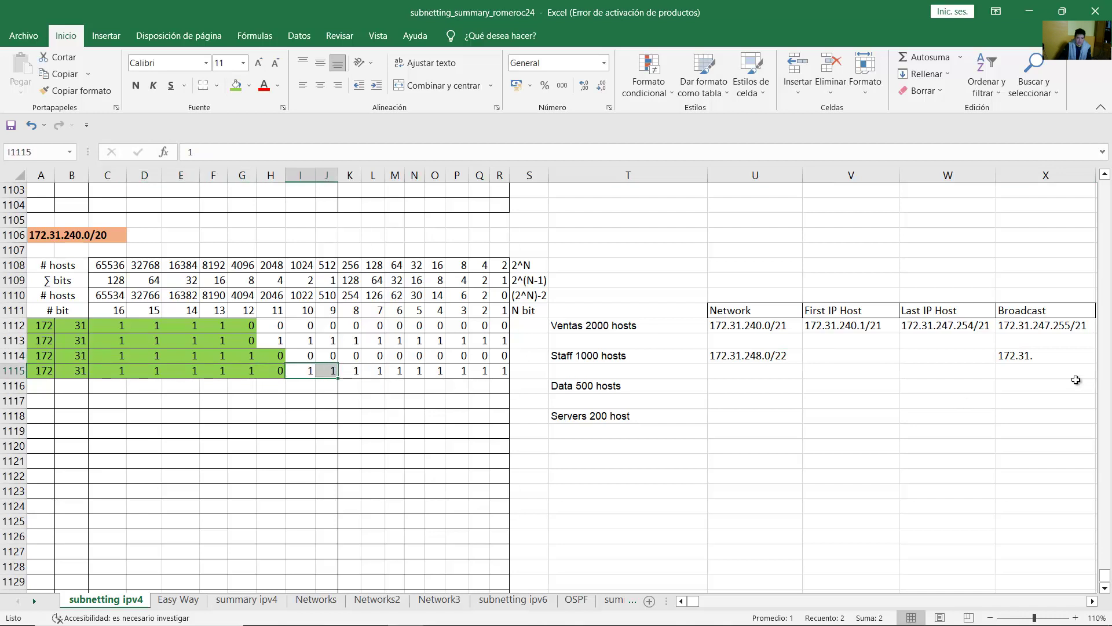
pyautogui.doubleClick(1044, 360)
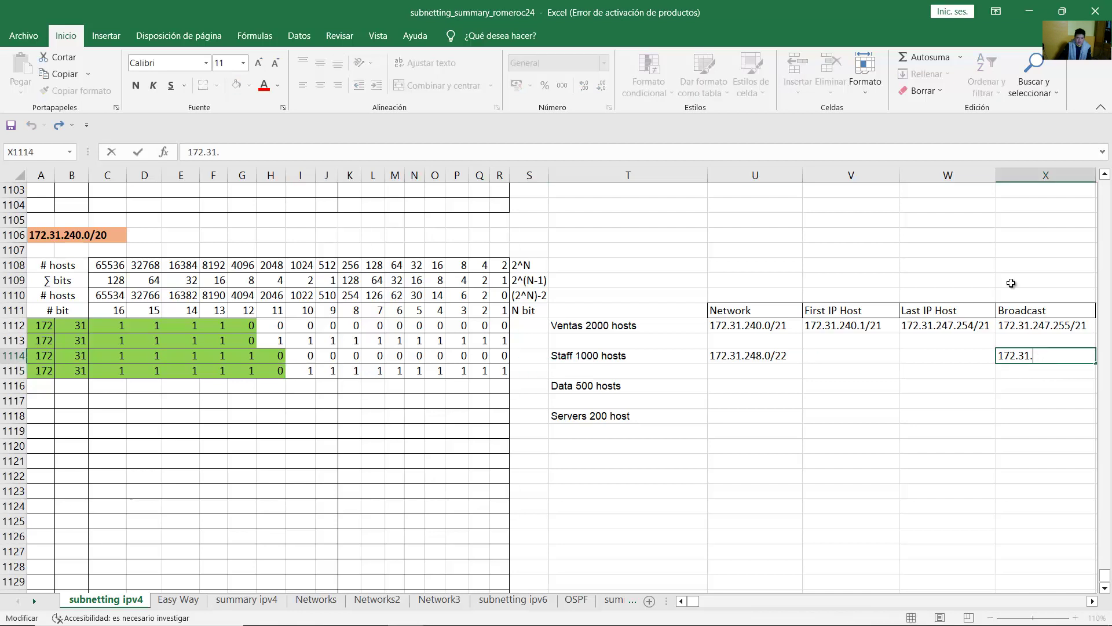
pyautogui.write('251.')
# Check the fourth-octet bits K1115:R1115 and complete the Staff broadcast address with 255/22
pyautogui.moveTo(353, 370); pyautogui.dragTo(505, 368)
pyautogui.doubleClick(1059, 358)
pyautogui.write('255')
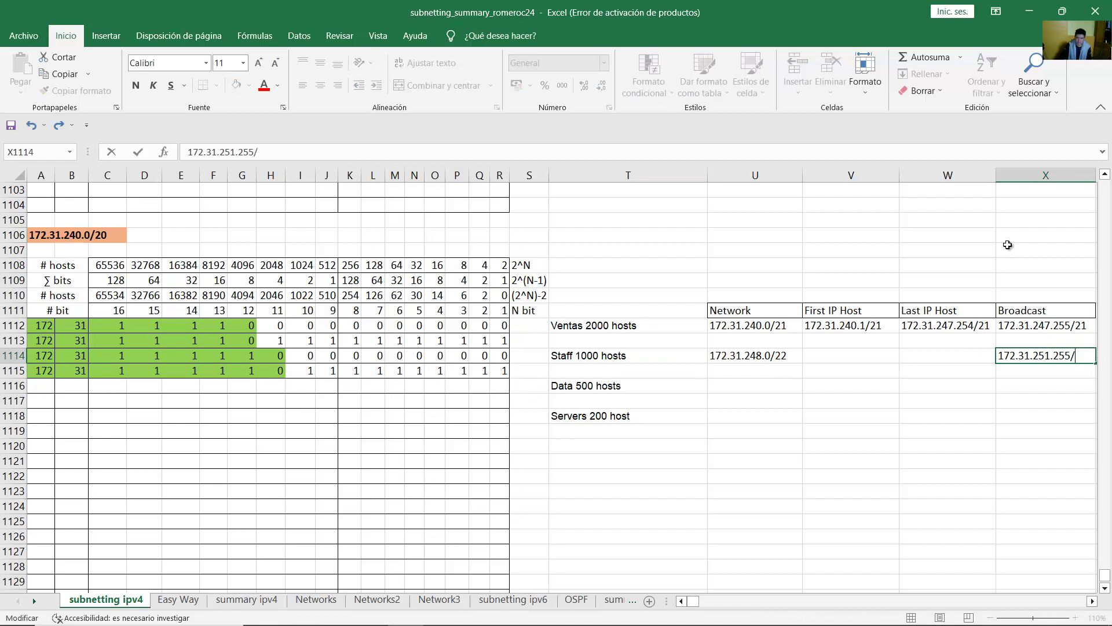
pyautogui.write('/22')
pyautogui.press('Return')
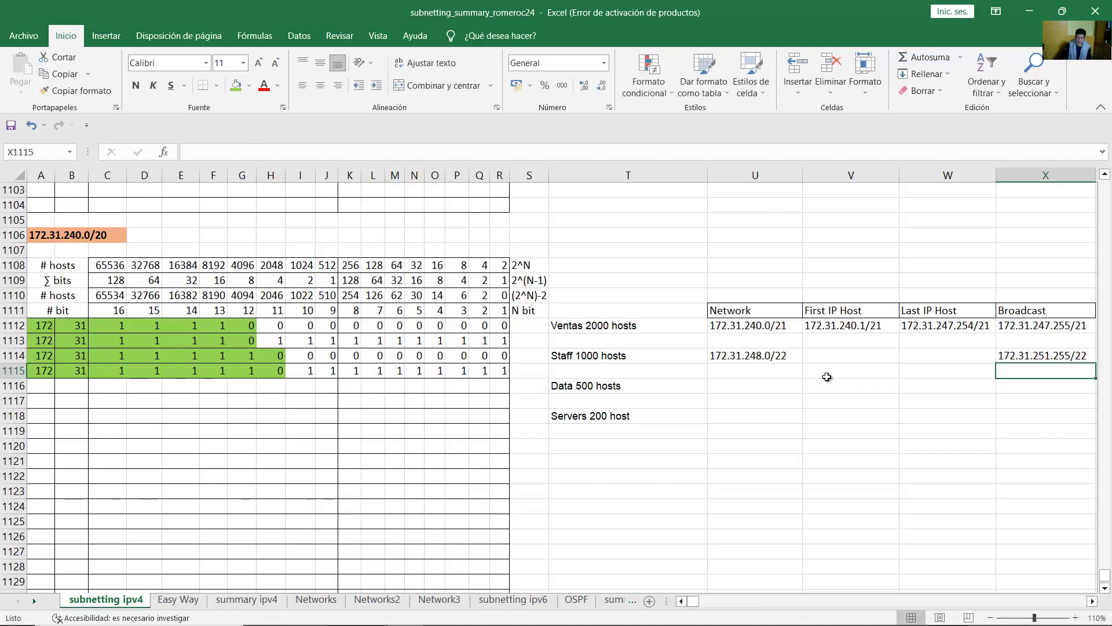
# Enter 172.31.248.1/22 as the Staff network's first IP host in V1114
pyautogui.click(769, 357)
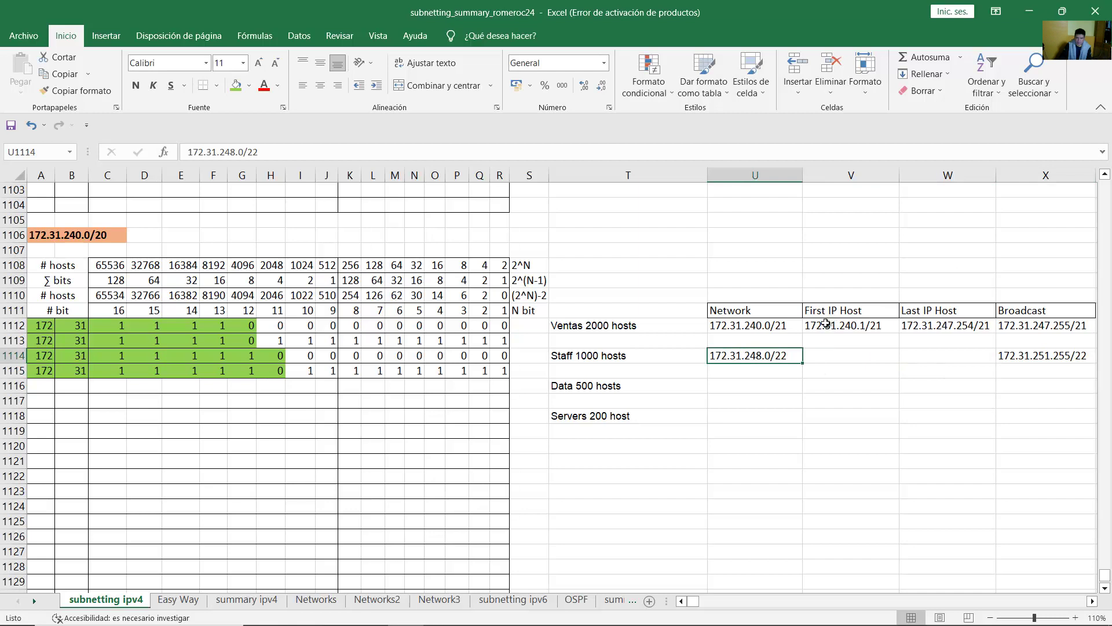
pyautogui.click(815, 359)
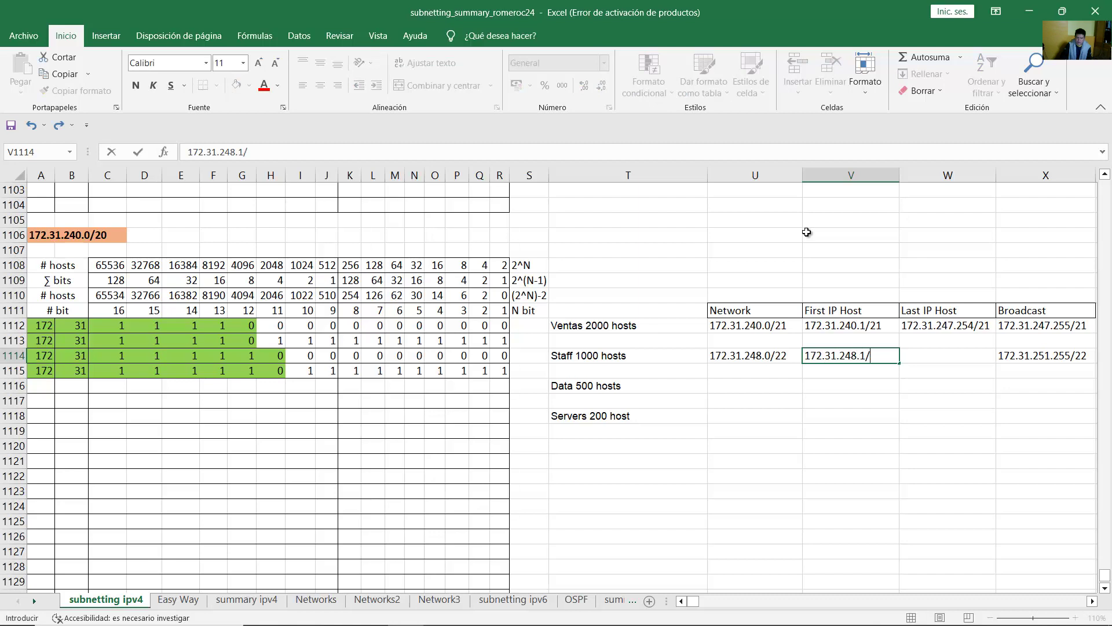
pyautogui.write('22')
# Enter 172.31.251.254/22 as the Staff network's last IP host in W1114
pyautogui.click(941, 353)
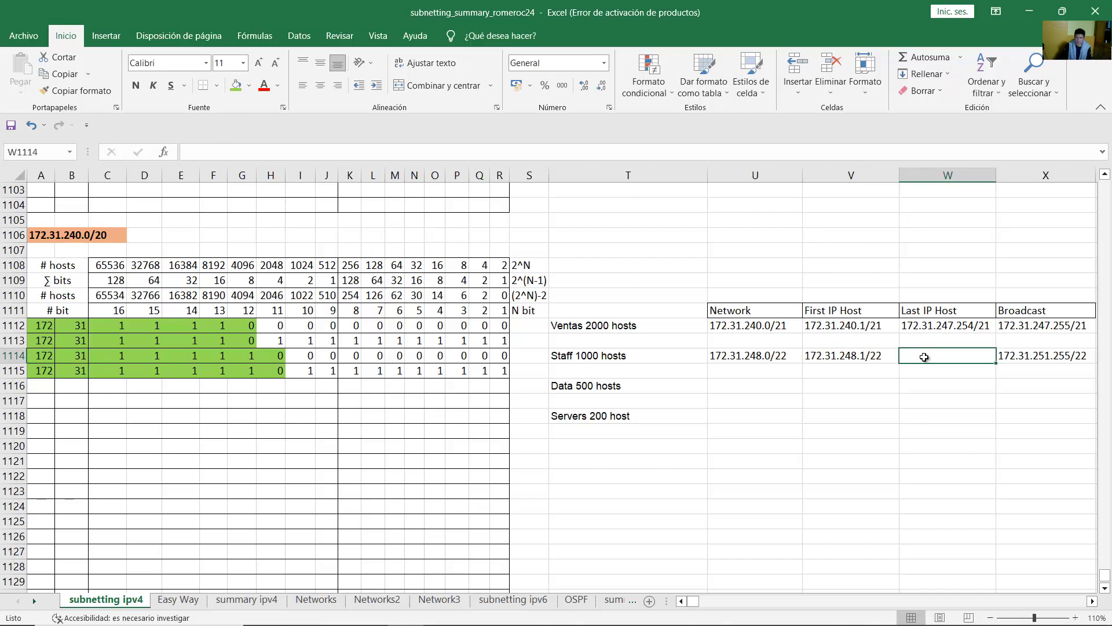
pyautogui.click(1010, 359)
pyautogui.click(960, 358)
pyautogui.write('172.31.25')
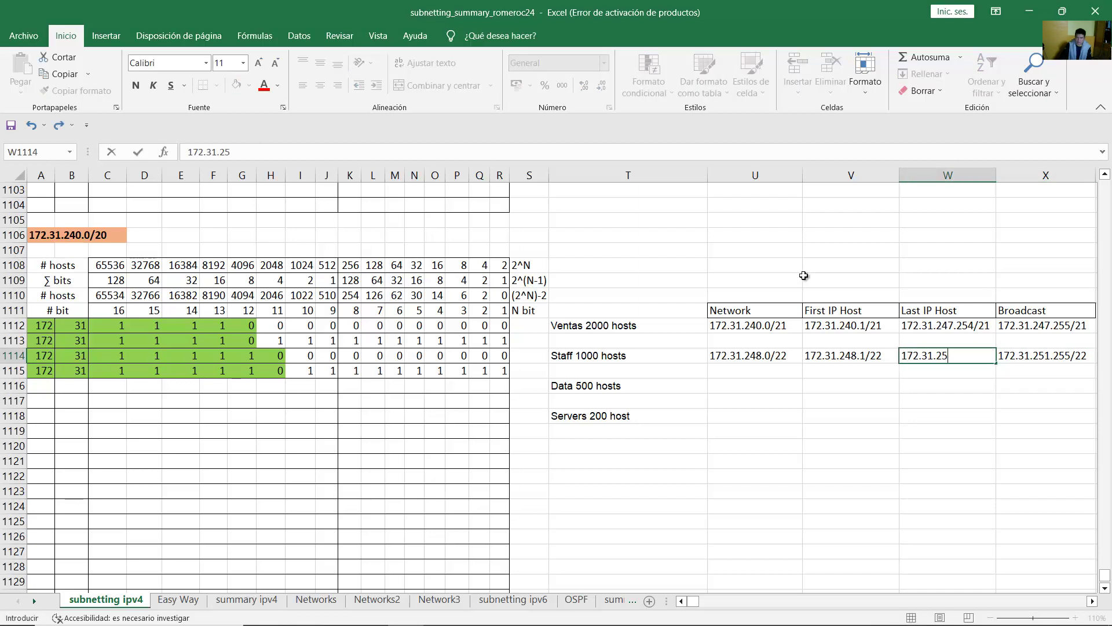
pyautogui.write('1.254/22')
pyautogui.press('Return')
# Review the Staff broadcast bits in row 1115 and start the Data network row with 172 in A1116 and 31 in B1116
pyautogui.click(768, 355)
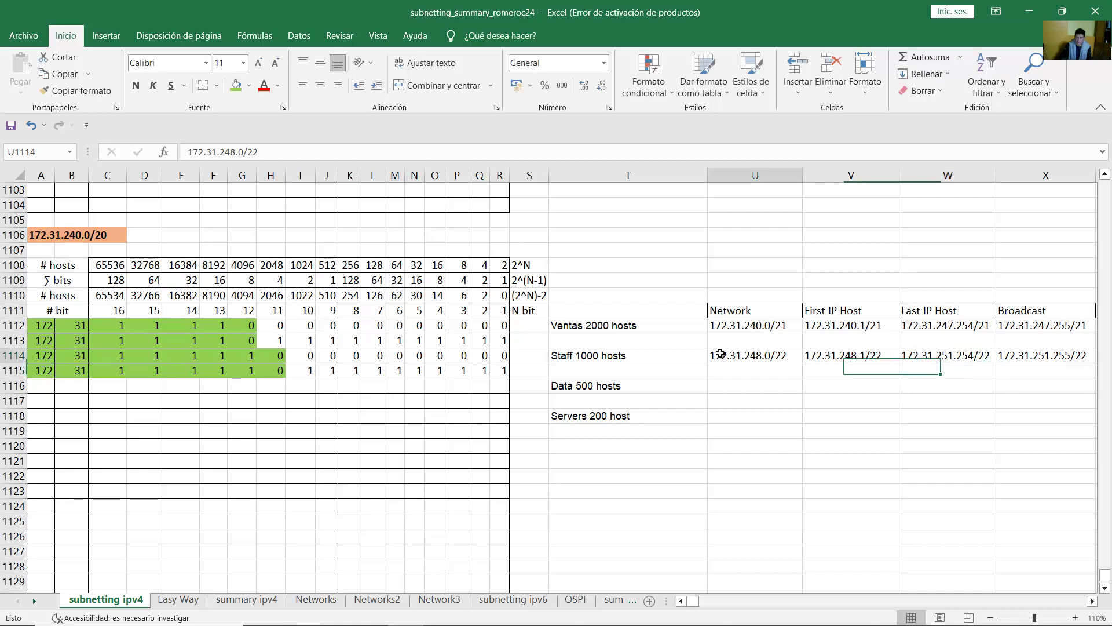
pyautogui.moveTo(47, 371); pyautogui.dragTo(493, 372)
pyautogui.click(336, 374)
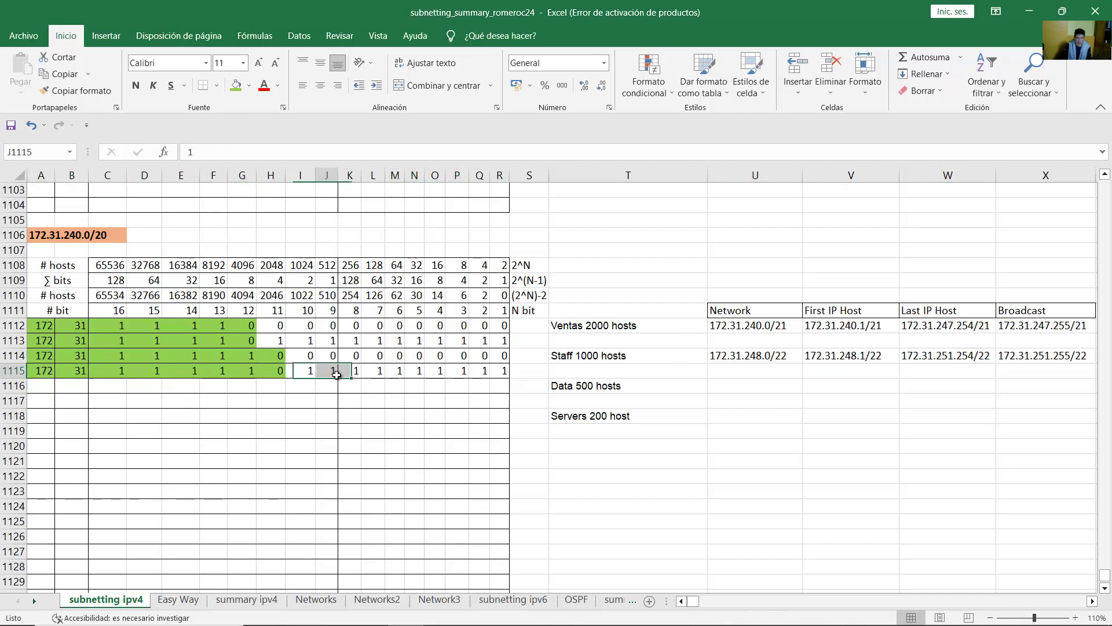
pyautogui.moveTo(36, 374); pyautogui.dragTo(501, 374)
pyautogui.click(42, 385)
pyautogui.write('172')
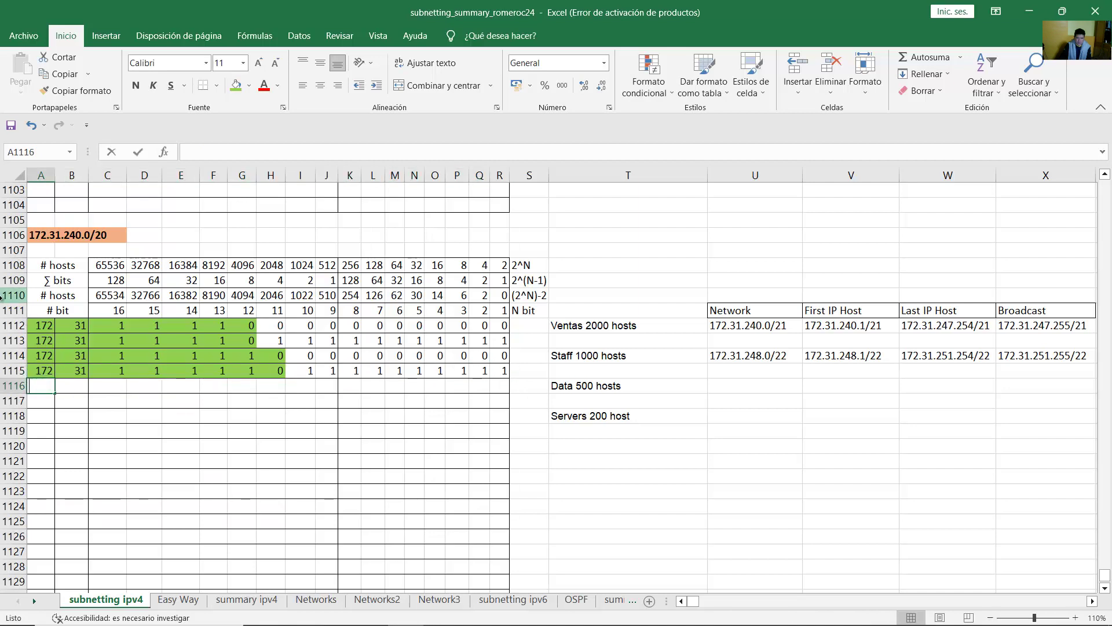
pyautogui.press('Tab')
pyautogui.write('31')
pyautogui.press('Tab')
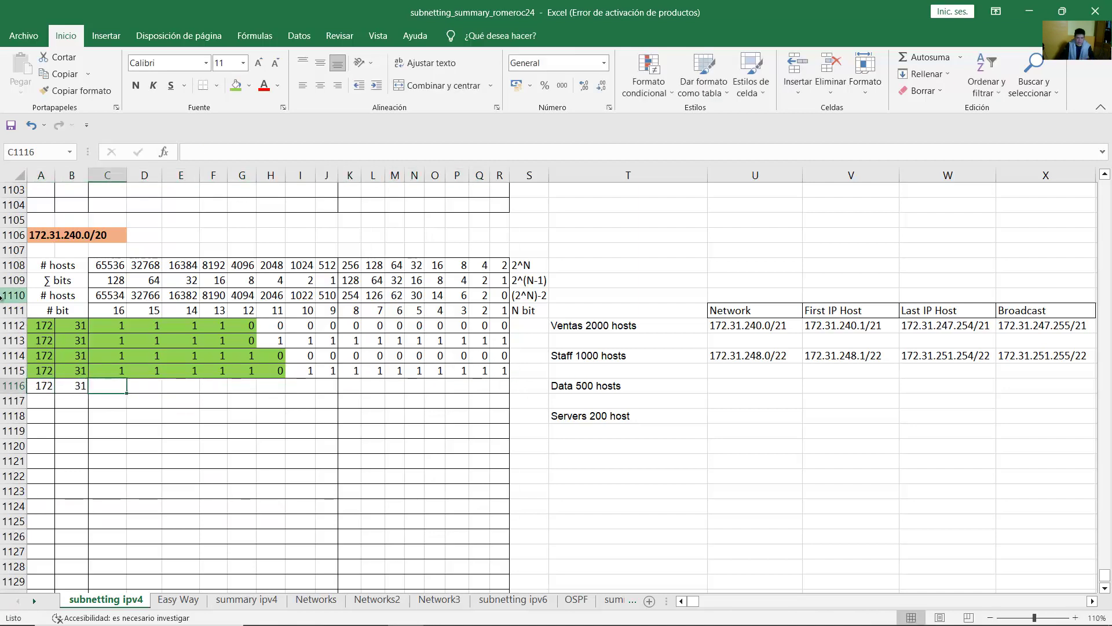
# Enter a 1 in each of the third-octet cells C1116:G1116 of the Data network row
pyautogui.write('1')
pyautogui.press('Tab')
pyautogui.write('1')
pyautogui.press('Tab')
pyautogui.write('1')
pyautogui.press('Tab')
pyautogui.write('1')
pyautogui.press('Tab')
pyautogui.write('1')
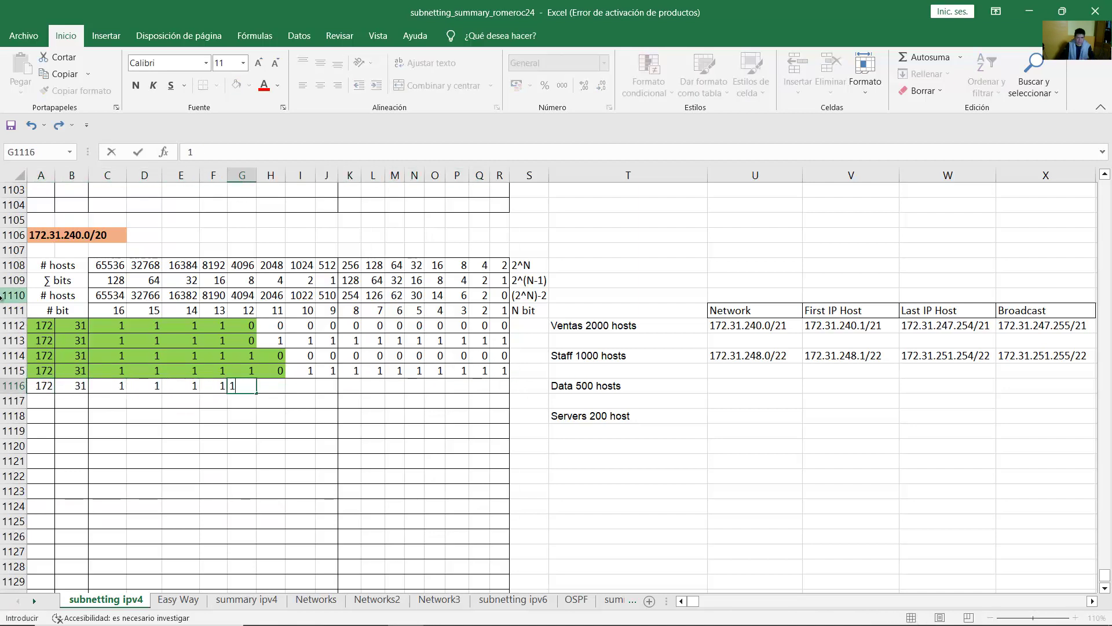
pyautogui.press('Tab')
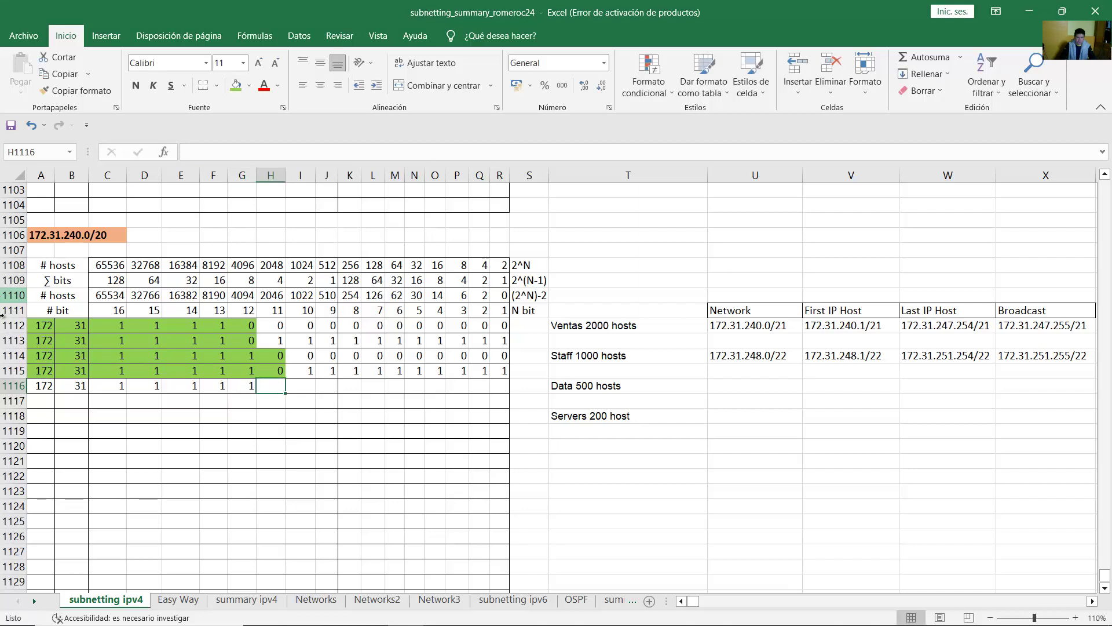
# Check the Staff host bits I1115:R1115, then enter 1 in H1116 and zeros in I1116:R1116
pyautogui.click(311, 370)
pyautogui.moveTo(362, 372); pyautogui.dragTo(507, 371)
pyautogui.click(297, 371)
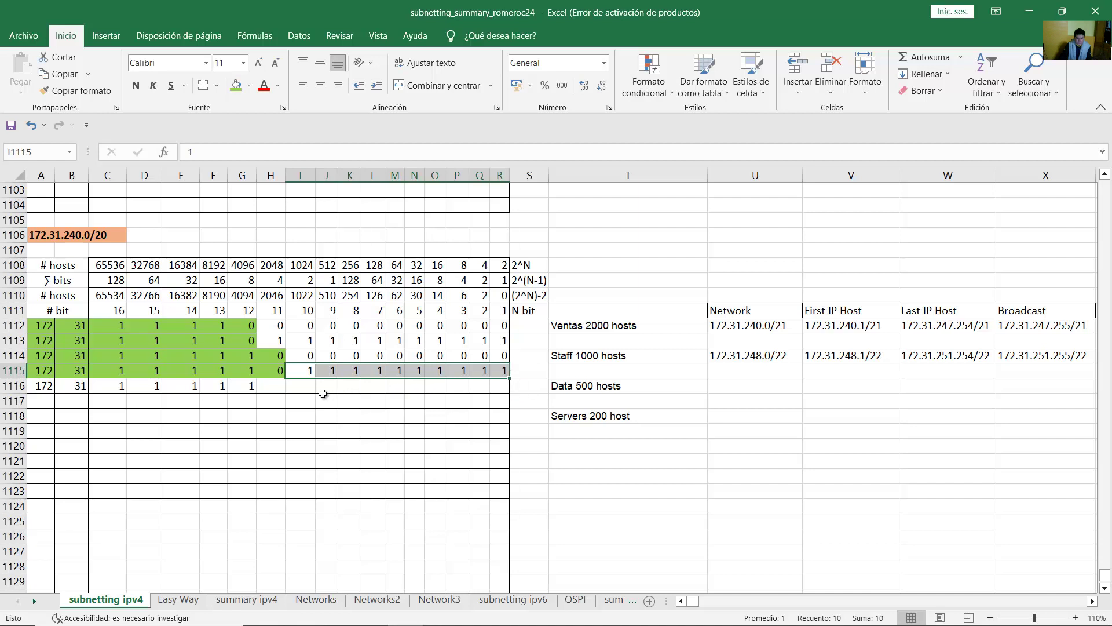
pyautogui.click(283, 386)
pyautogui.write('1')
pyautogui.press('Tab')
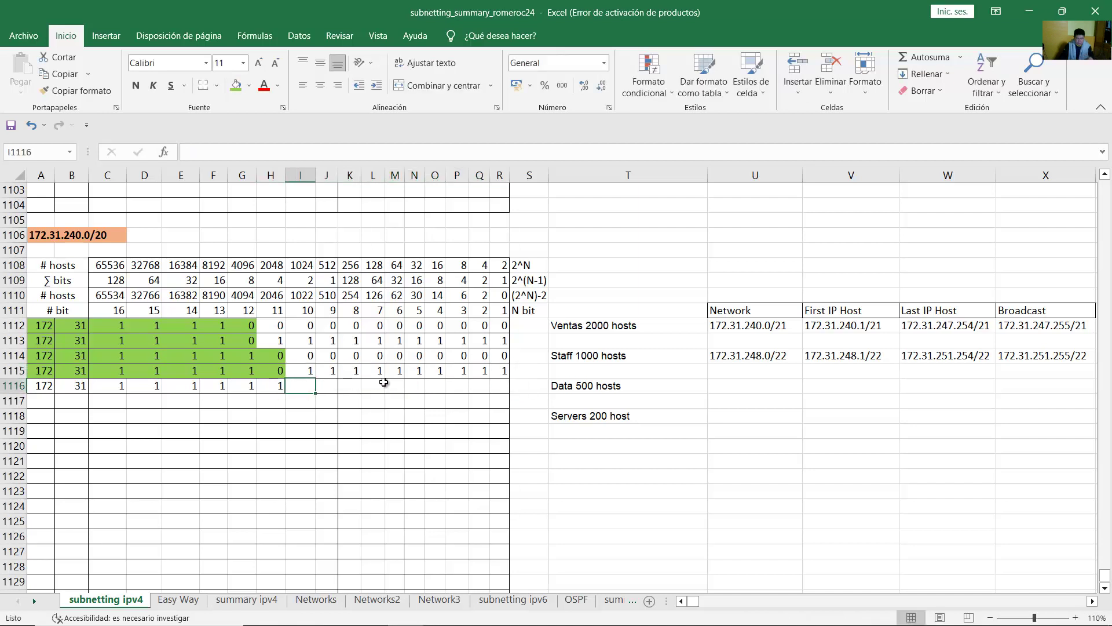
pyautogui.write('0\t0\t0\t0\t0\t0\t0\t')
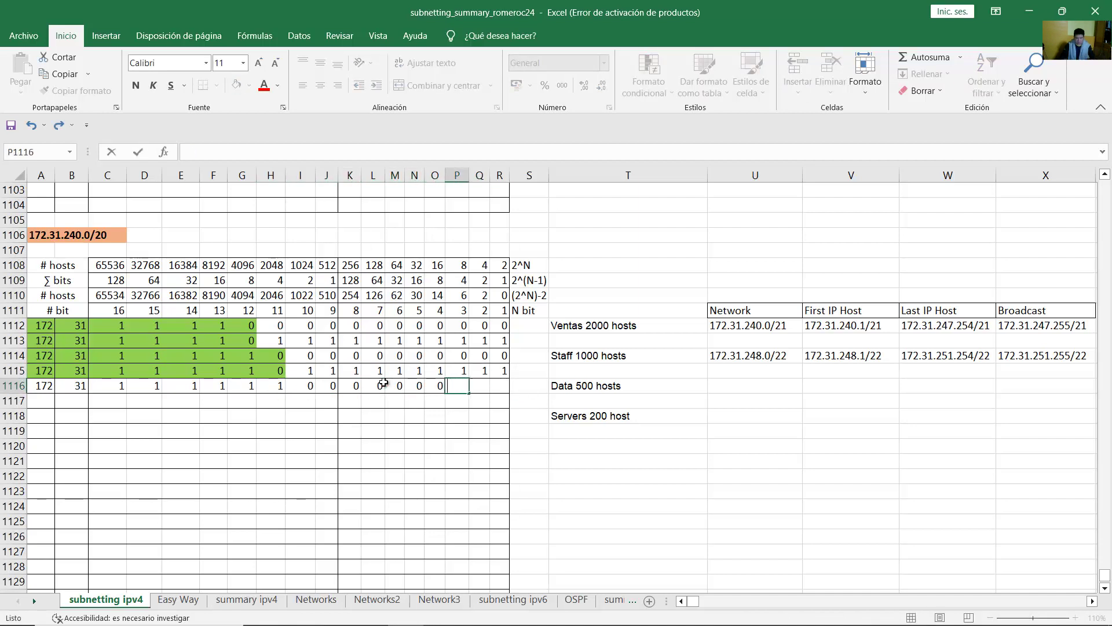
pyautogui.write('0\t0\t0')
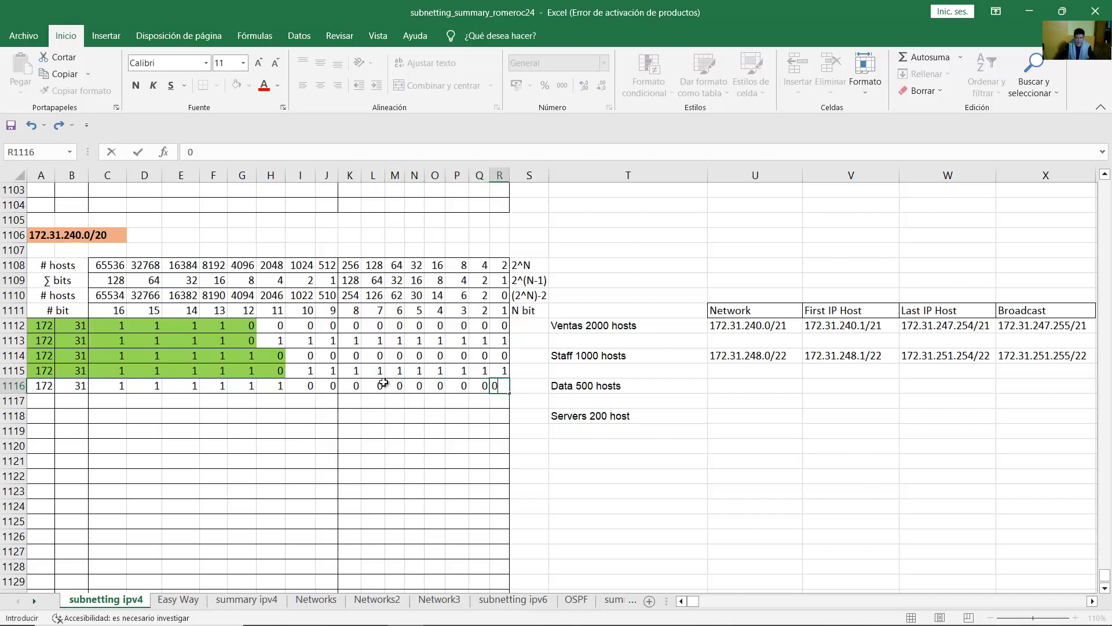
pyautogui.press('Return')
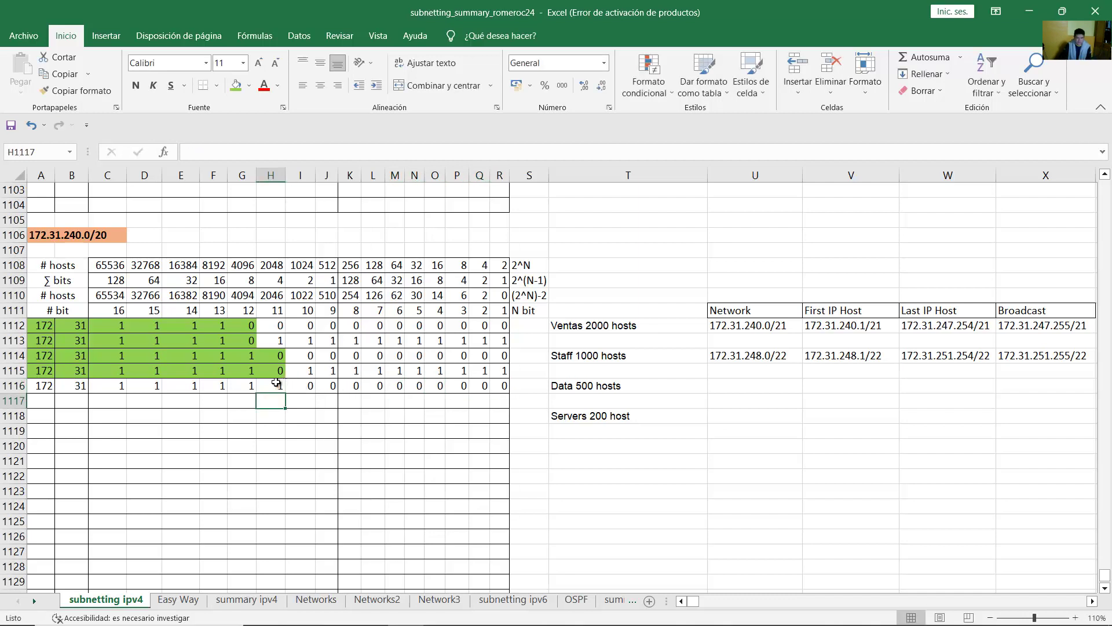
# Compare the 500 Data hosts with the host counts in row 1110 and fill the network portion A1116:I1116 green
pyautogui.moveTo(277, 386); pyautogui.dragTo(489, 382)
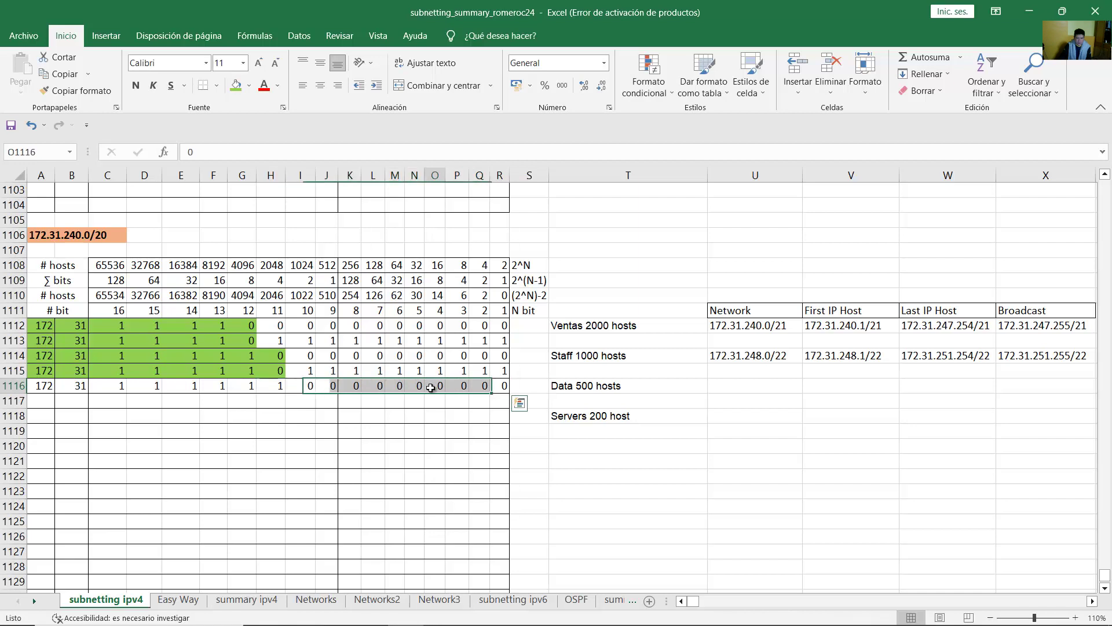
pyautogui.click(613, 384)
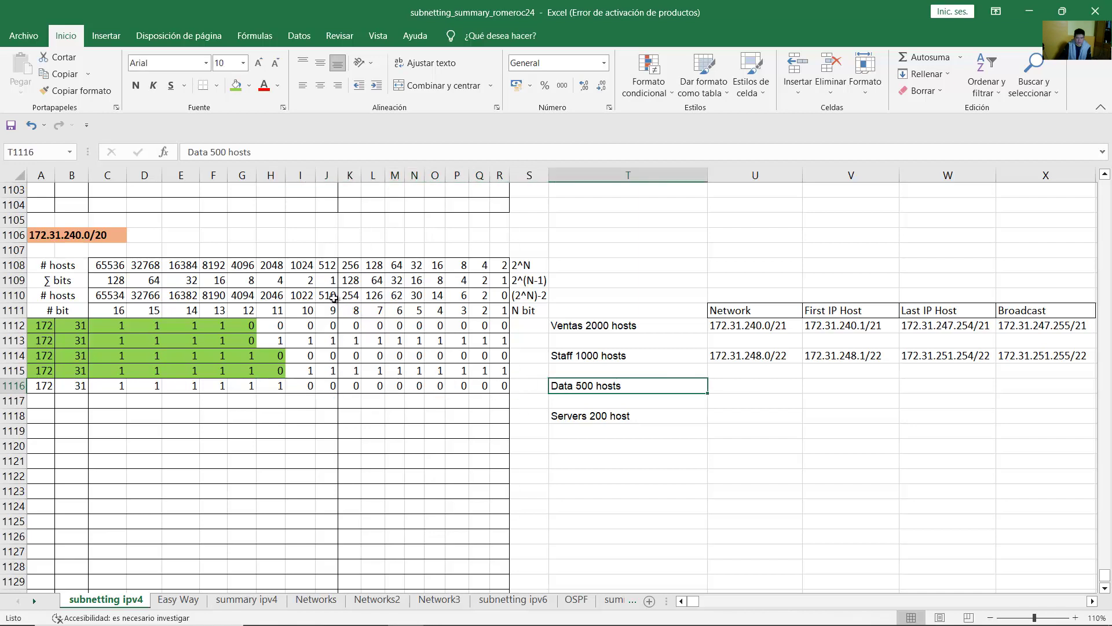
pyautogui.moveTo(226, 295); pyautogui.dragTo(437, 296)
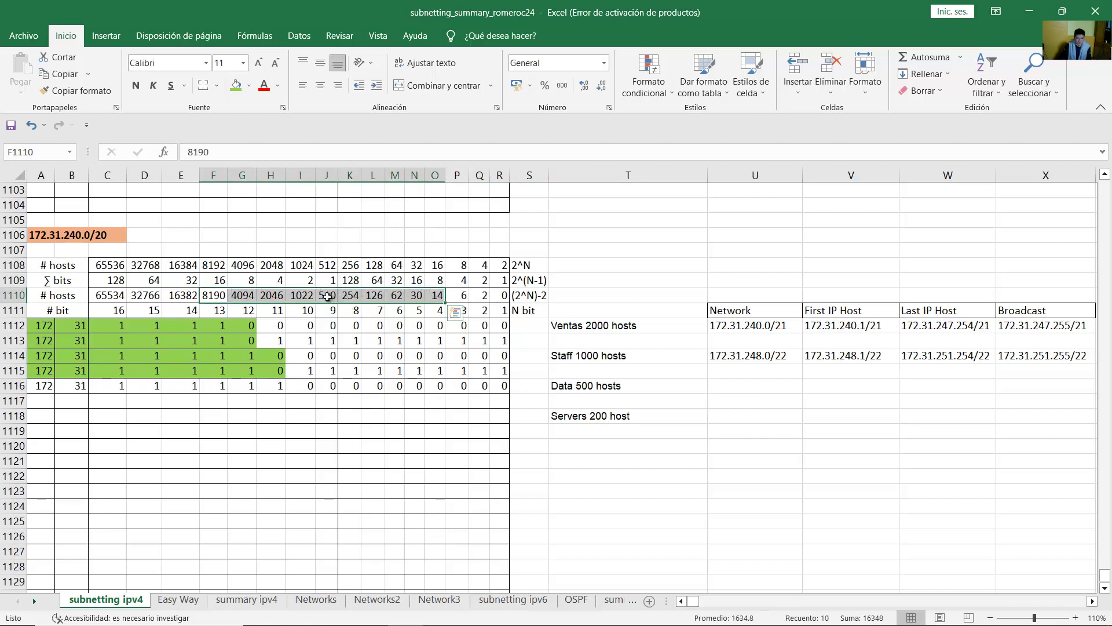
pyautogui.moveTo(328, 296); pyautogui.dragTo(35, 387)
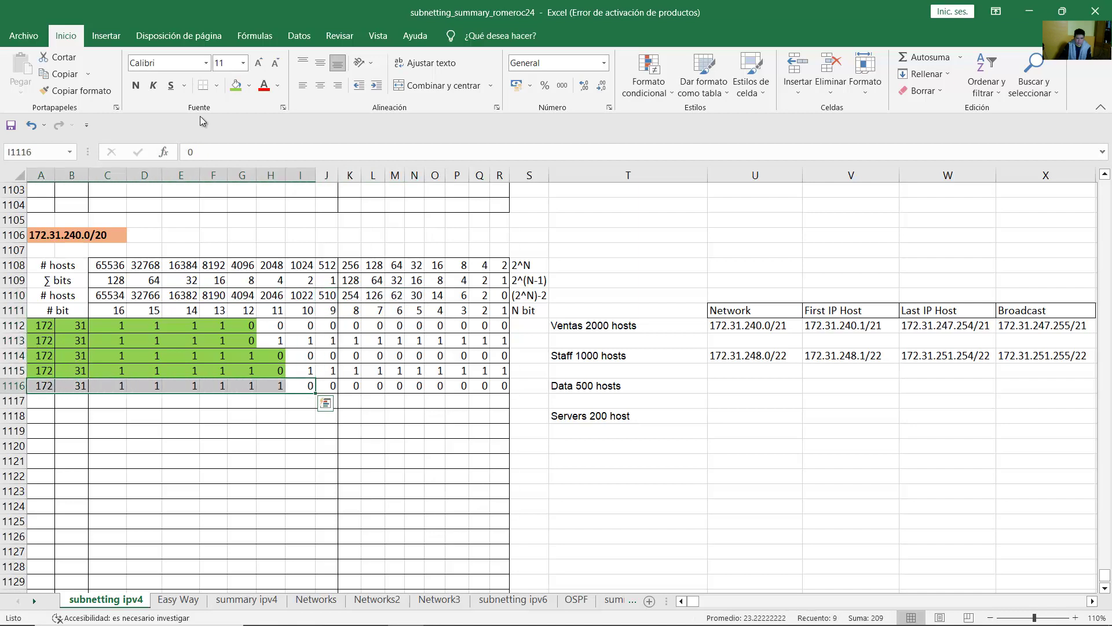
pyautogui.click(235, 85)
pyautogui.click(222, 386)
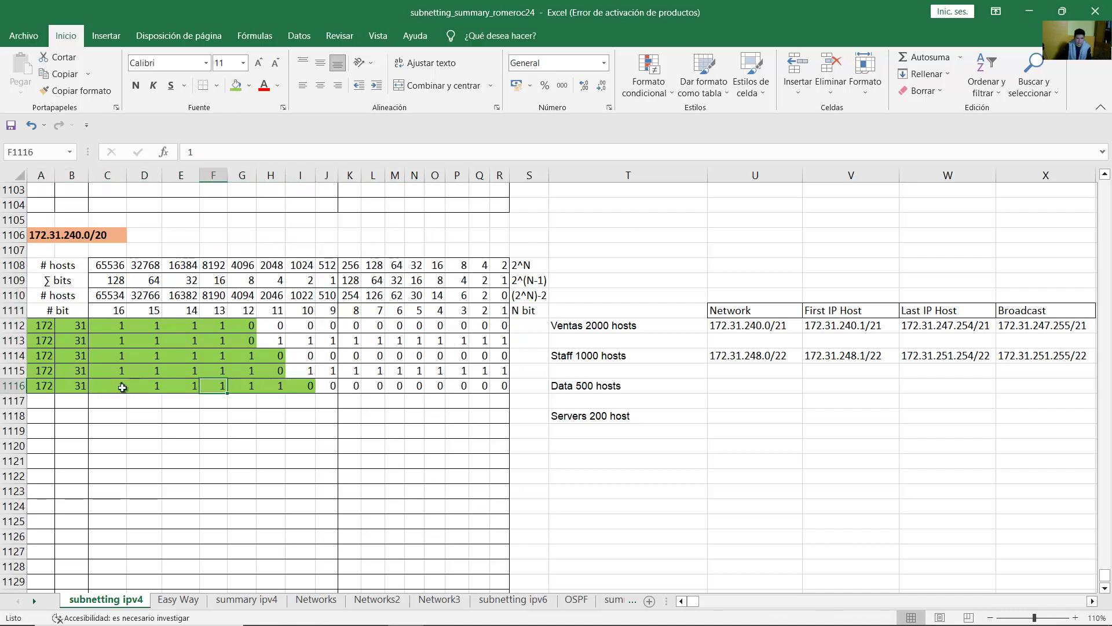
# Work out the third octet from the bits C1116:H1116 and start the Data network address in U1116 with 172.31.252
pyautogui.moveTo(42, 387); pyautogui.dragTo(494, 386)
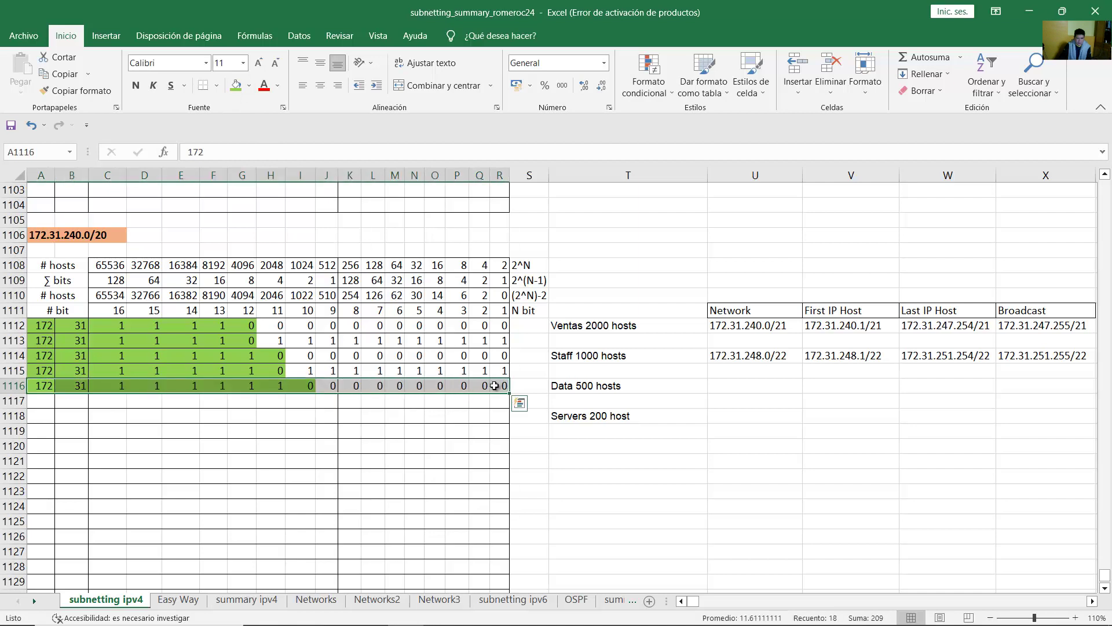
pyautogui.click(300, 386)
pyautogui.moveTo(108, 387); pyautogui.dragTo(276, 387)
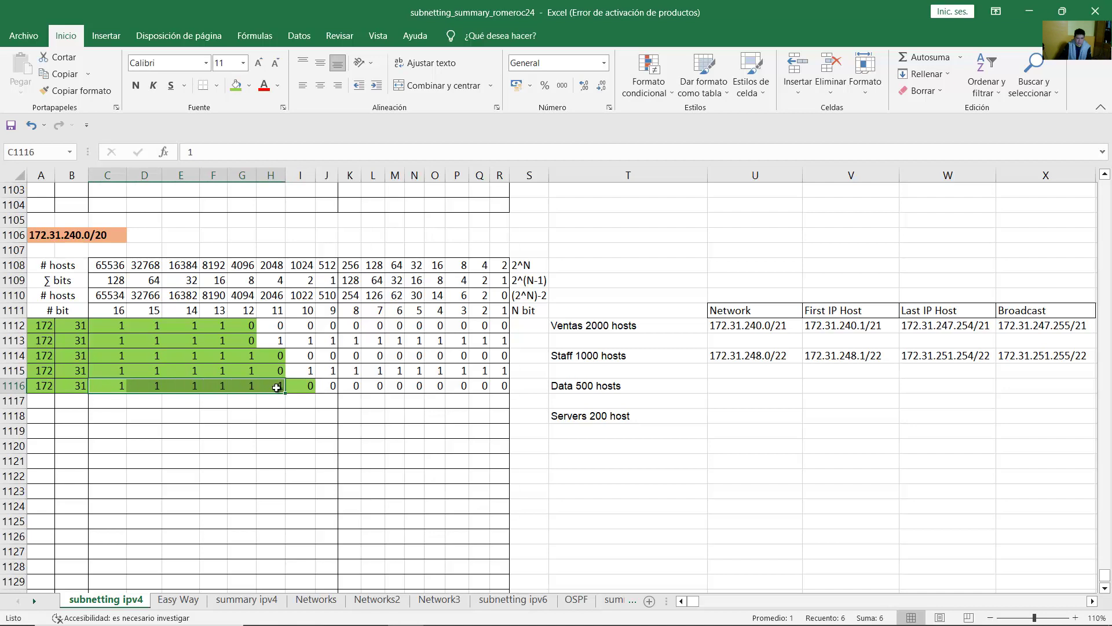
pyautogui.moveTo(278, 280); pyautogui.dragTo(113, 281)
pyautogui.click(742, 385)
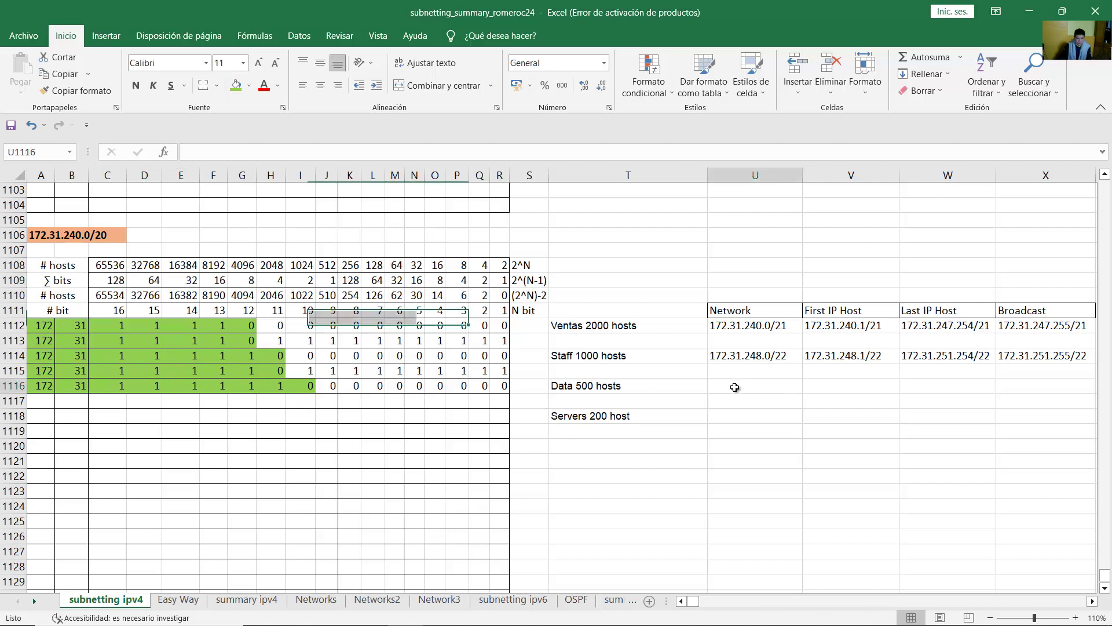
pyautogui.write('172')
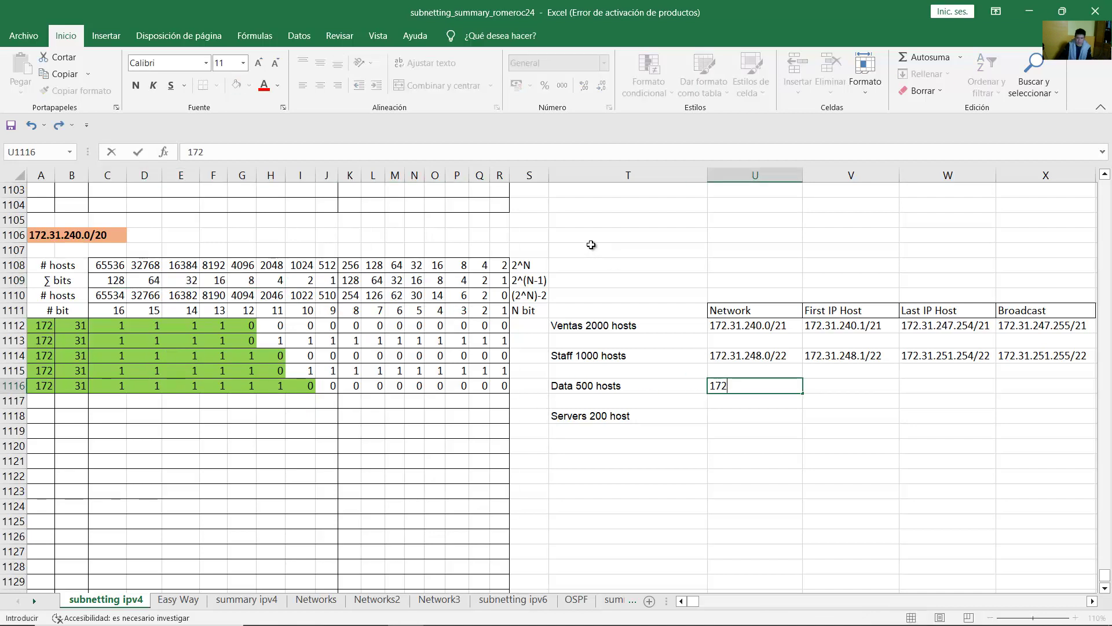
pyautogui.write('.31.252.')
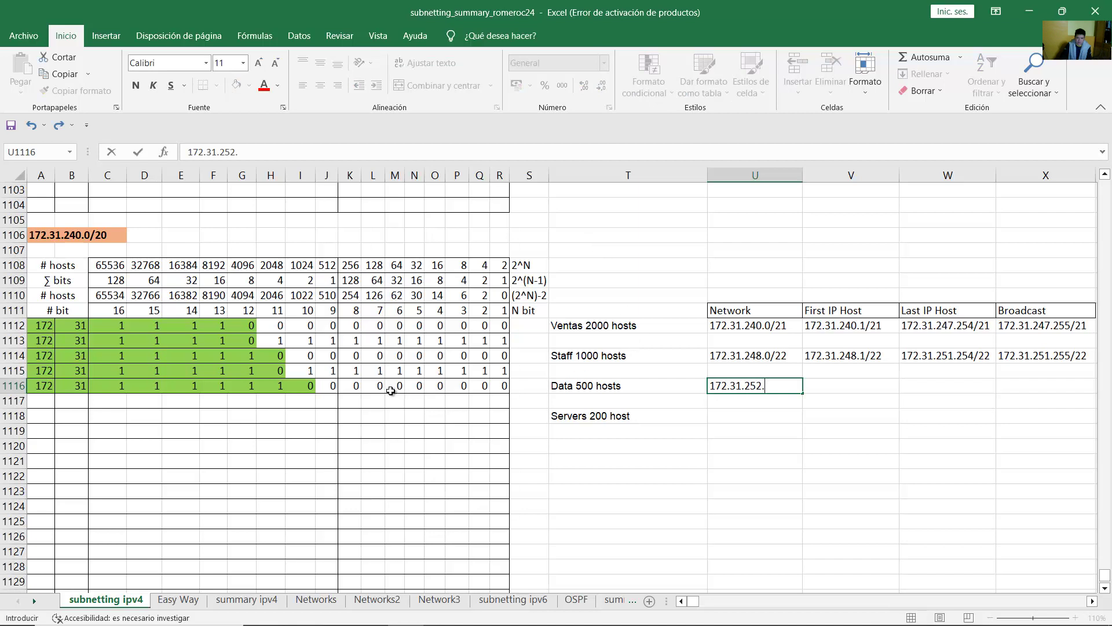
# Check the fourth-octet bits K1116:R1116 and append 0 to the Data network address in U1116
pyautogui.click(333, 385)
pyautogui.click(358, 385)
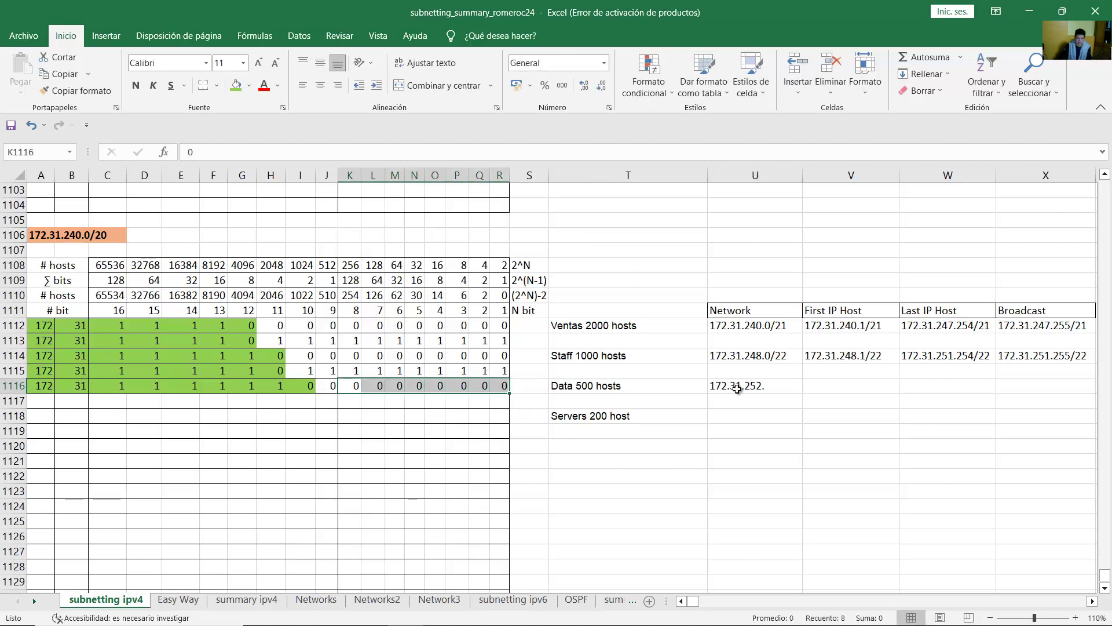
pyautogui.doubleClick(764, 385)
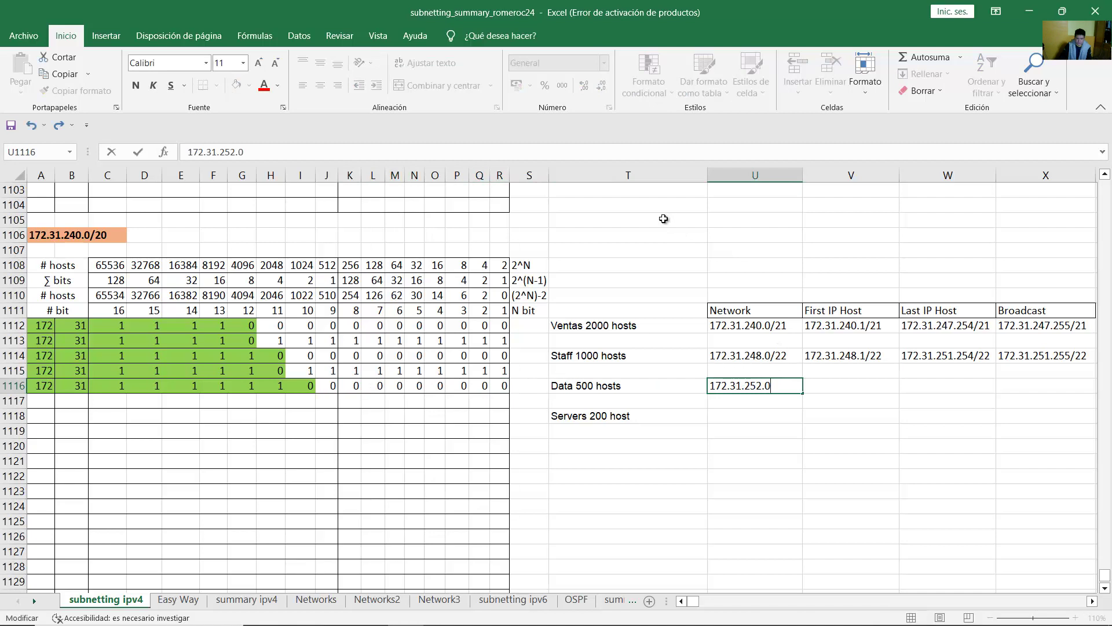
pyautogui.press('Return')
# Count the network bits across A1116:I1116 and add the prefix /23 to the Data network address in U1116
pyautogui.click(196, 400)
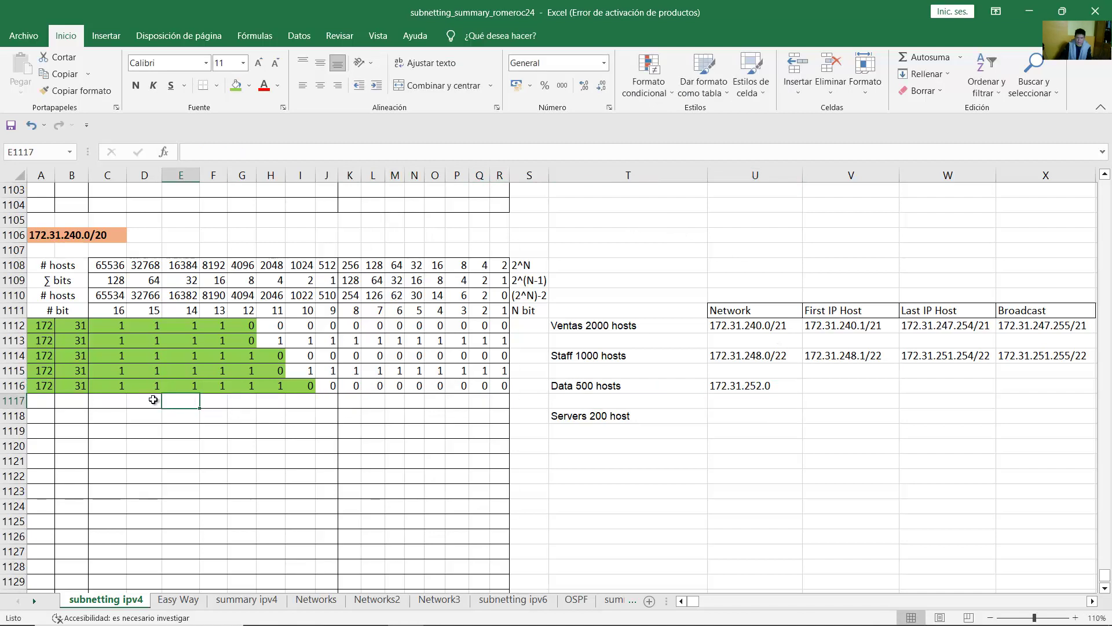
pyautogui.click(44, 386)
pyautogui.click(75, 385)
pyautogui.click(117, 384)
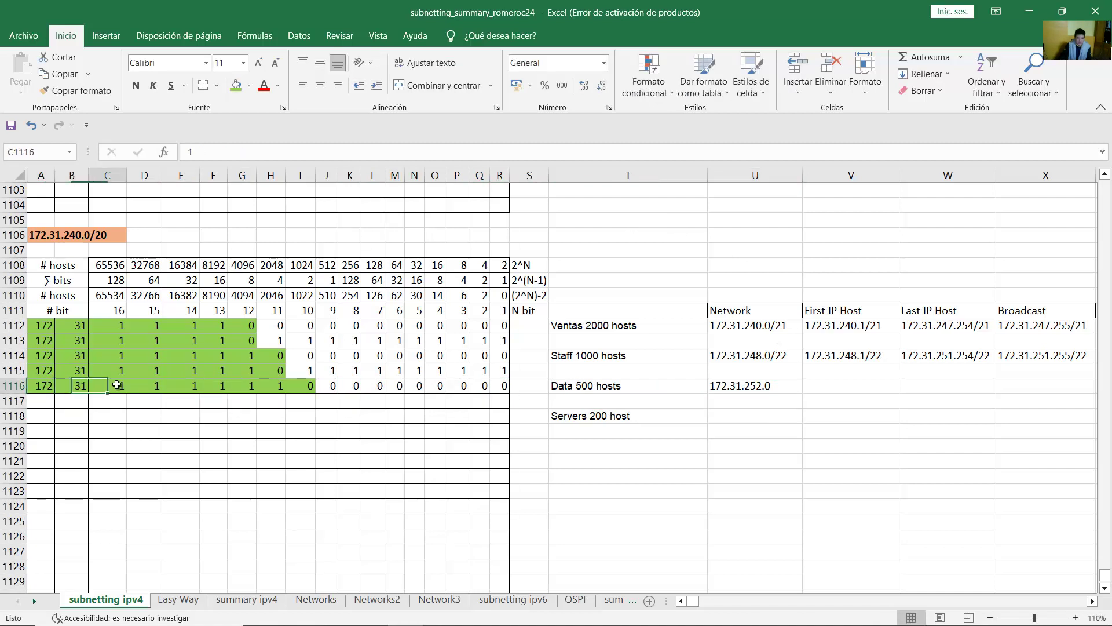
pyautogui.click(149, 386)
pyautogui.click(190, 385)
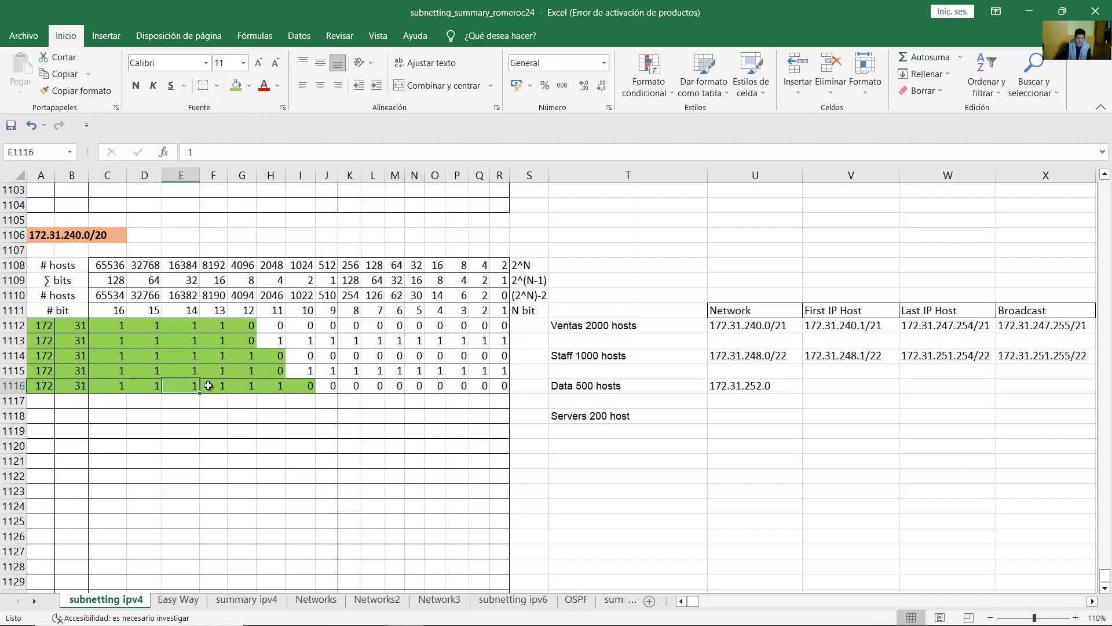
pyautogui.click(210, 385)
pyautogui.click(240, 386)
pyautogui.click(268, 385)
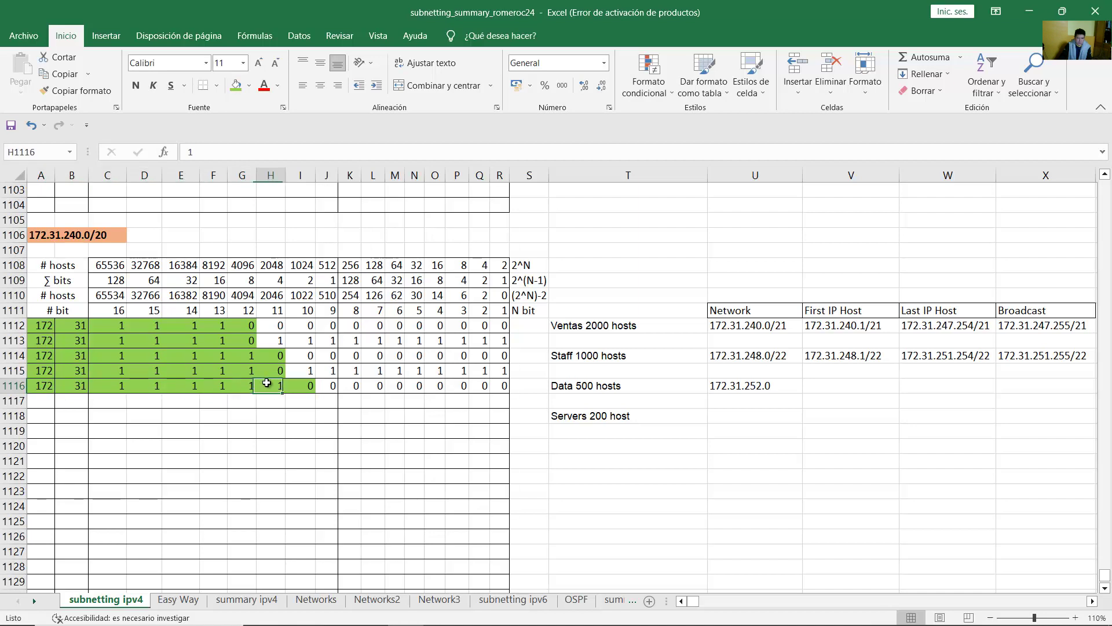
pyautogui.click(298, 385)
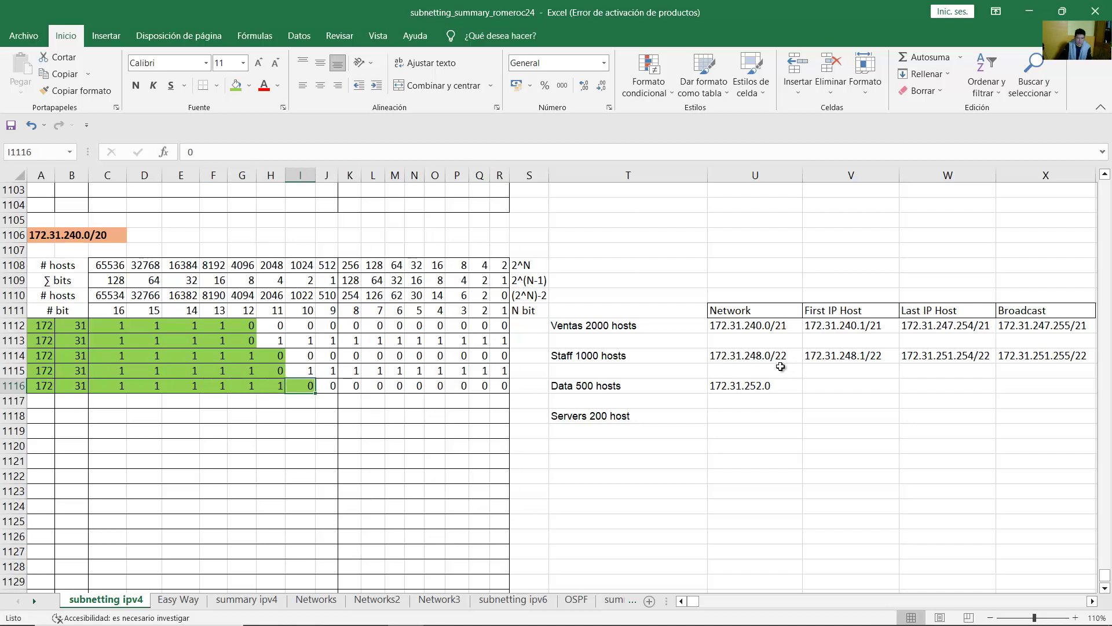
pyautogui.doubleClick(782, 385)
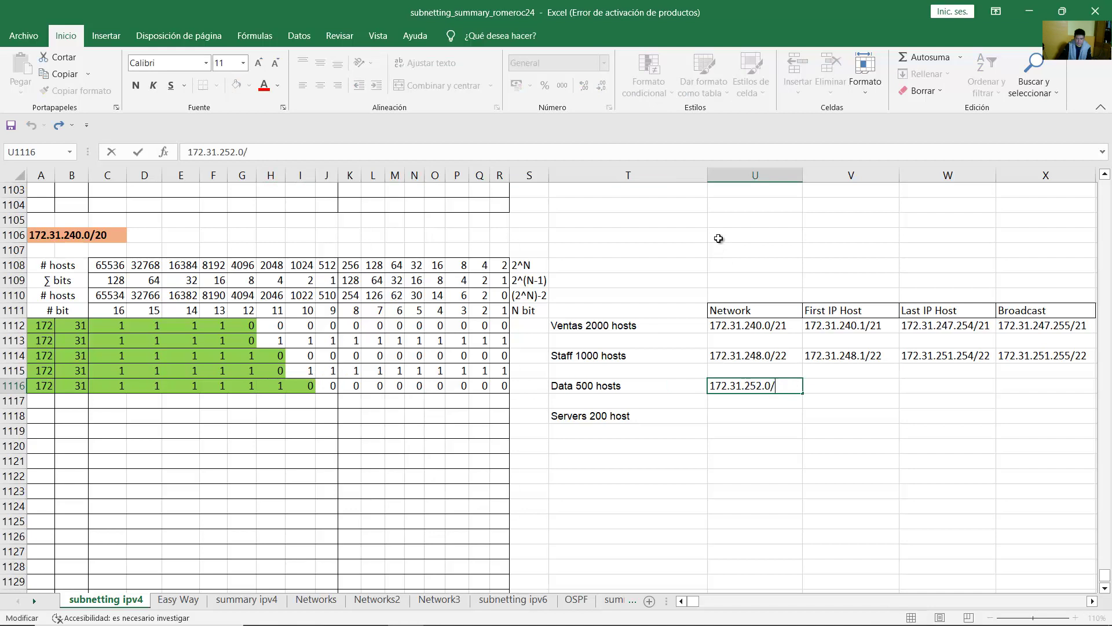
pyautogui.press('Return')
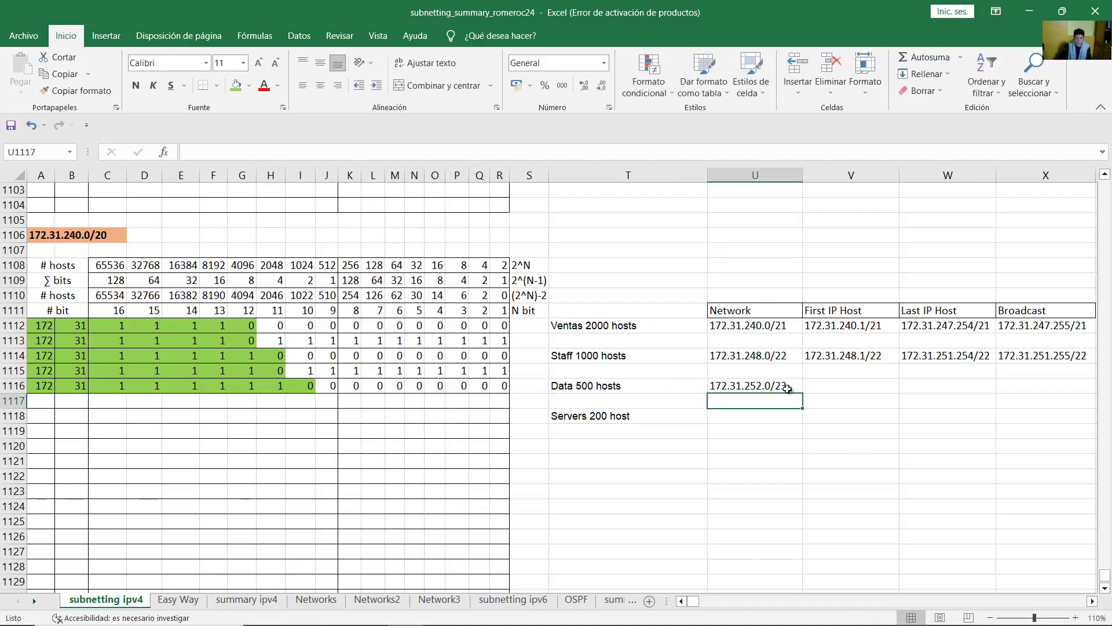
pyautogui.click(788, 387)
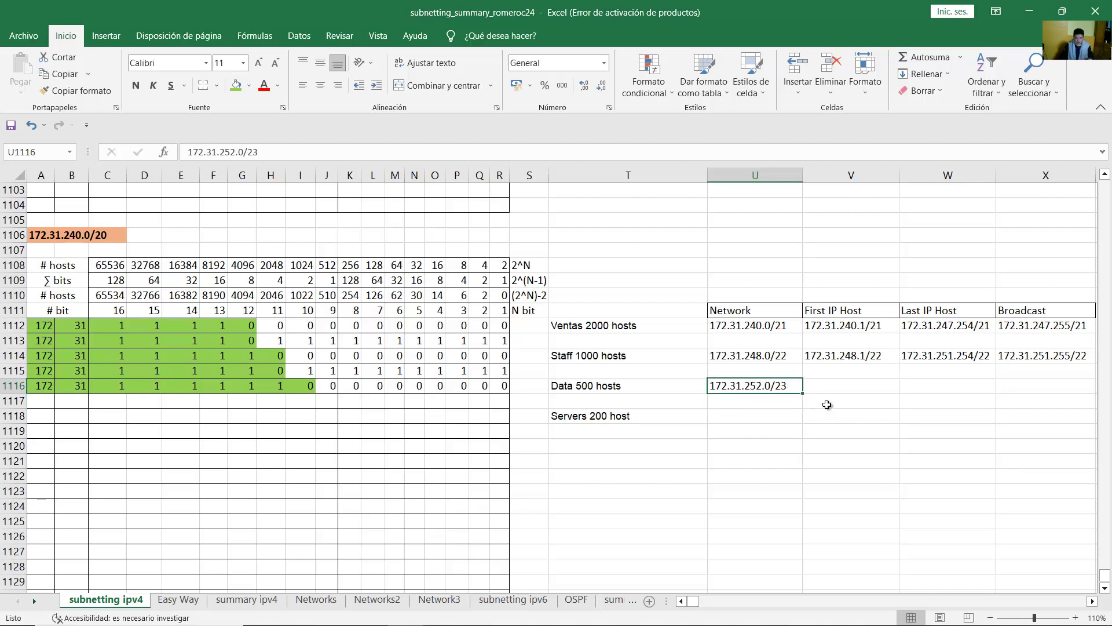
# Copy the network portion A1116:I1116 down to row 1117 and fill the host bits J1117:R1117 with ones
pyautogui.moveTo(38, 386); pyautogui.dragTo(317, 406)
pyautogui.click(324, 400)
pyautogui.write('1')
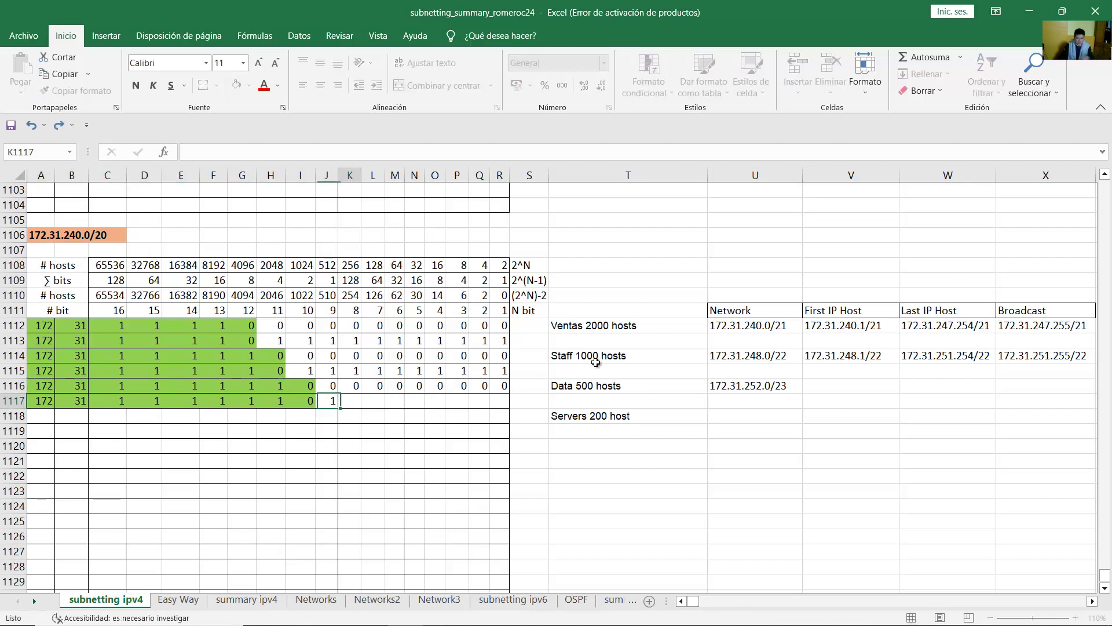
pyautogui.write('\t1\t1\t1\t1\t11\t1\t1')
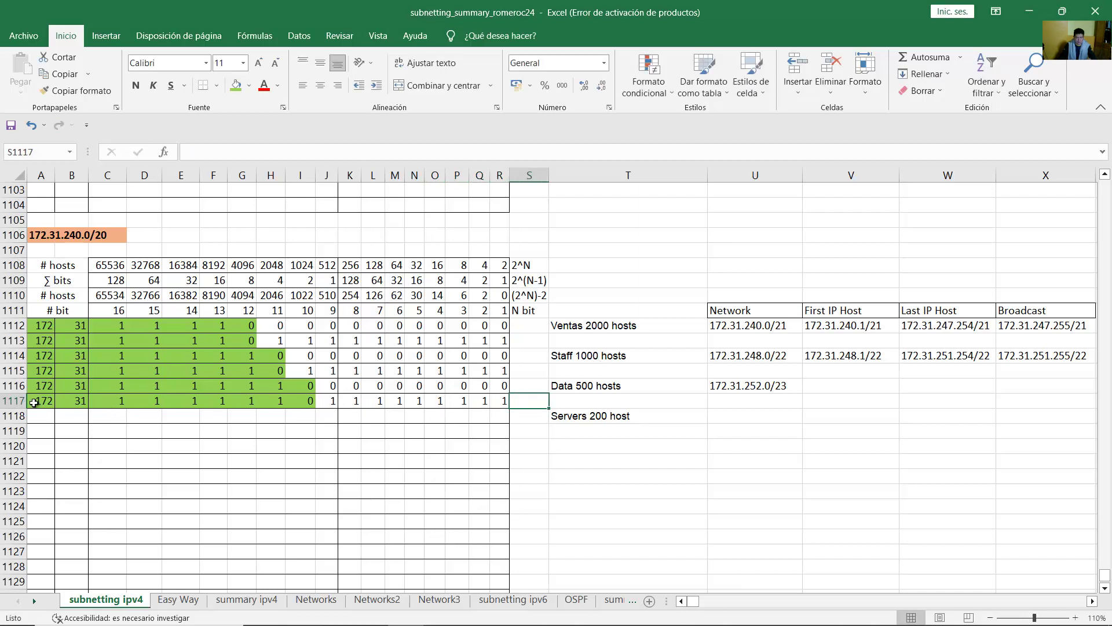
# Read the octets from the bits in row 1117 and enter the Data broadcast address 172.31.253.255/23 in X1116
pyautogui.moveTo(36, 401); pyautogui.dragTo(497, 405)
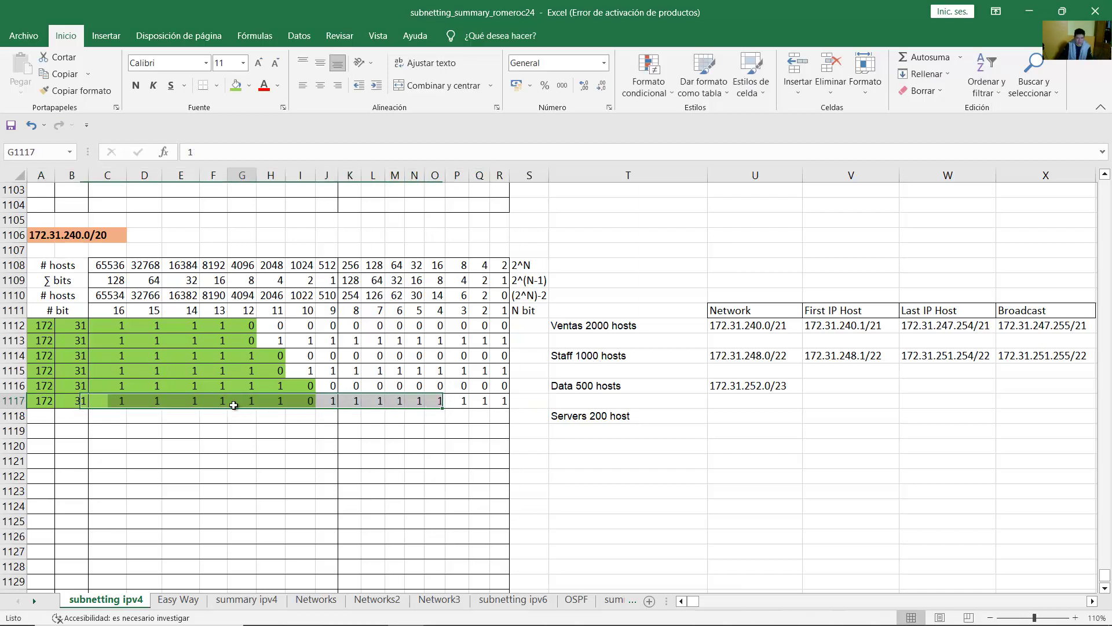
pyautogui.moveTo(110, 400); pyautogui.dragTo(271, 404)
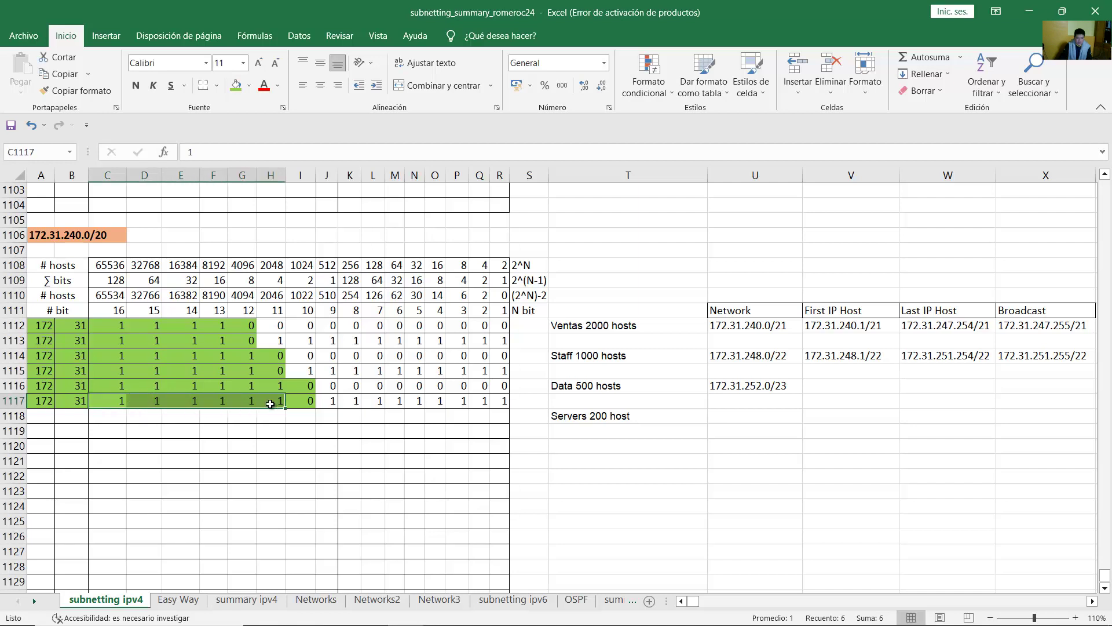
pyautogui.click(328, 400)
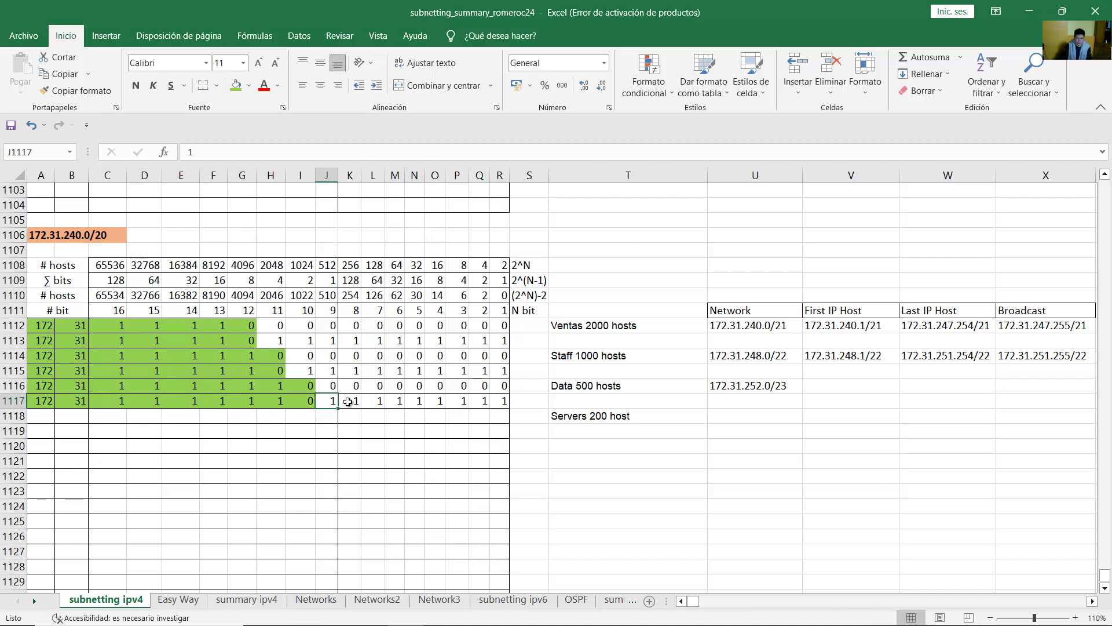
pyautogui.moveTo(350, 401); pyautogui.dragTo(496, 400)
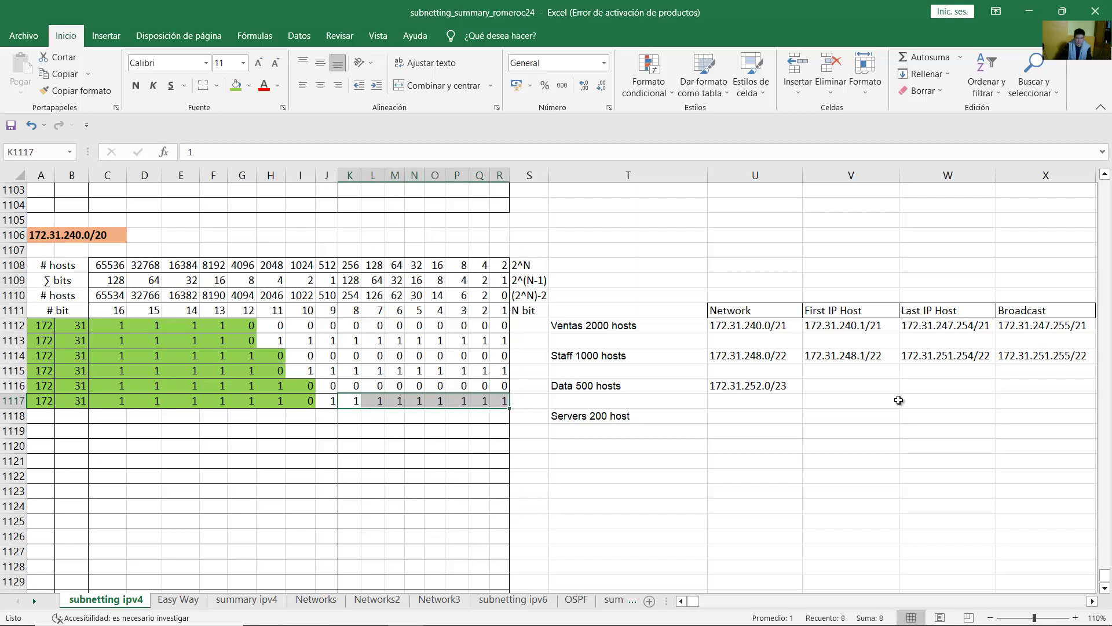
pyautogui.click(1020, 387)
pyautogui.write('172.31.253.255/23')
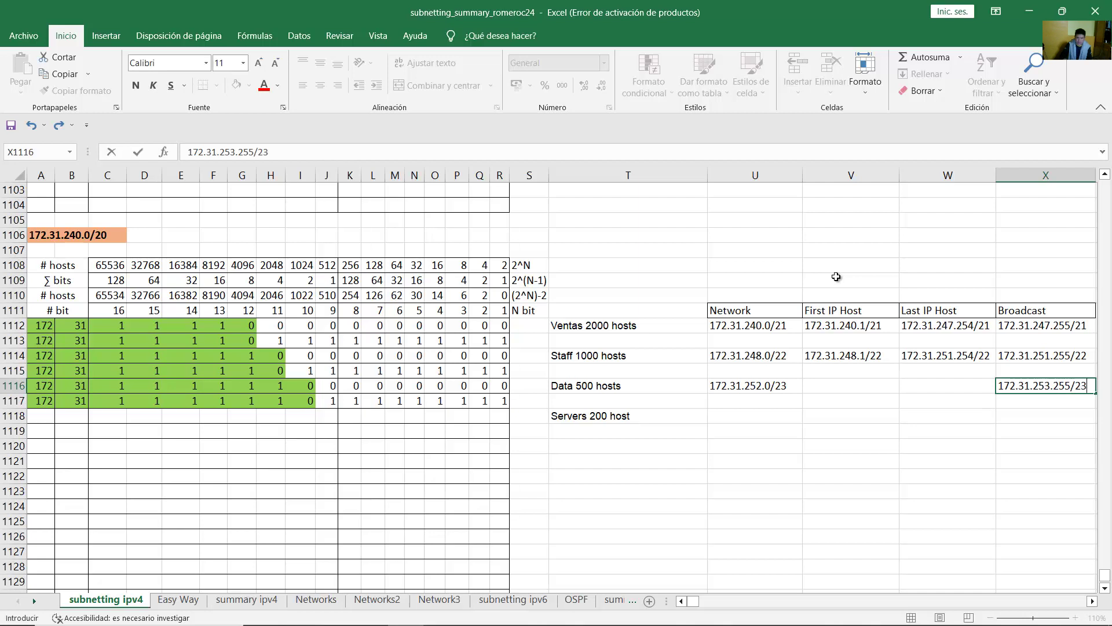
# Enter the Data subnet's first host 172.31.252.1/23 in V1116 and last host 172.31.253.254/23 in W1116
pyautogui.click(797, 387)
pyautogui.click(830, 383)
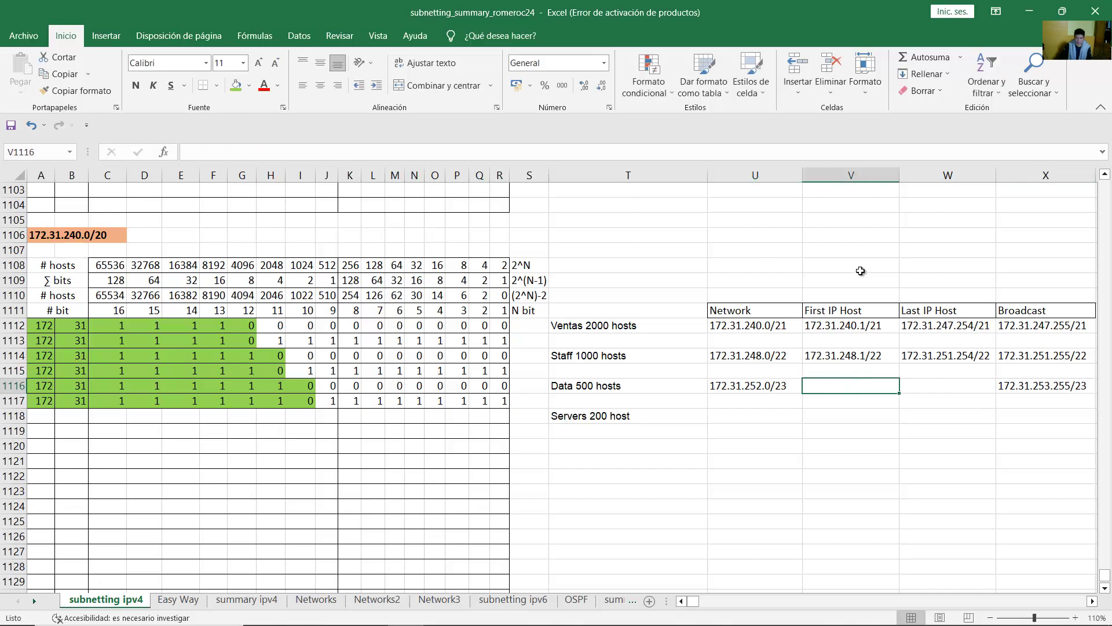
pyautogui.write('172.31.252.1/23')
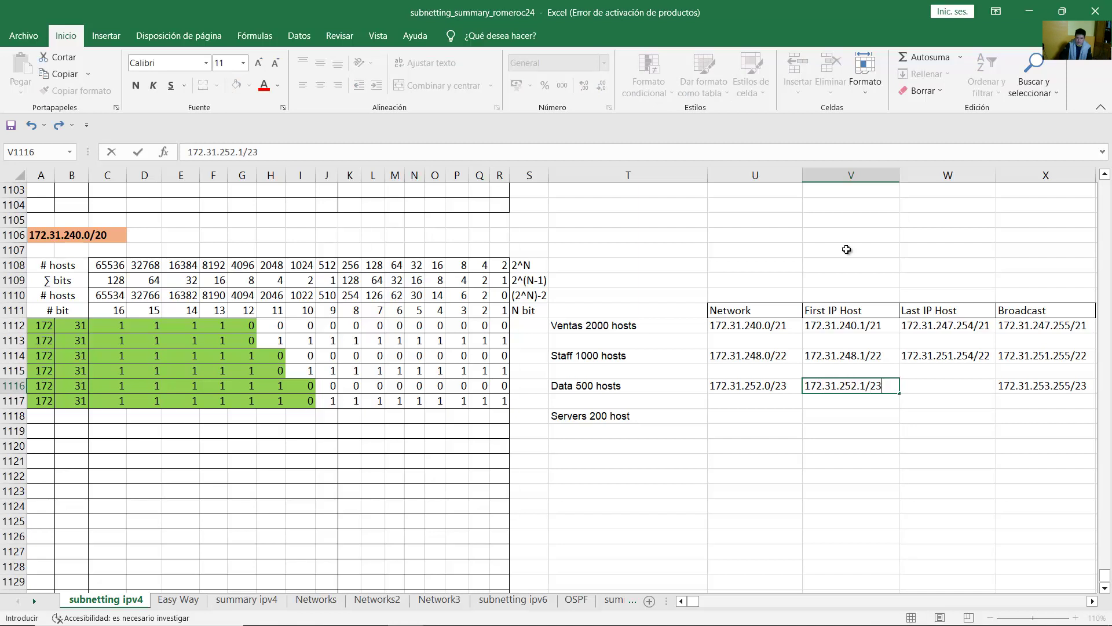
pyautogui.press('Tab')
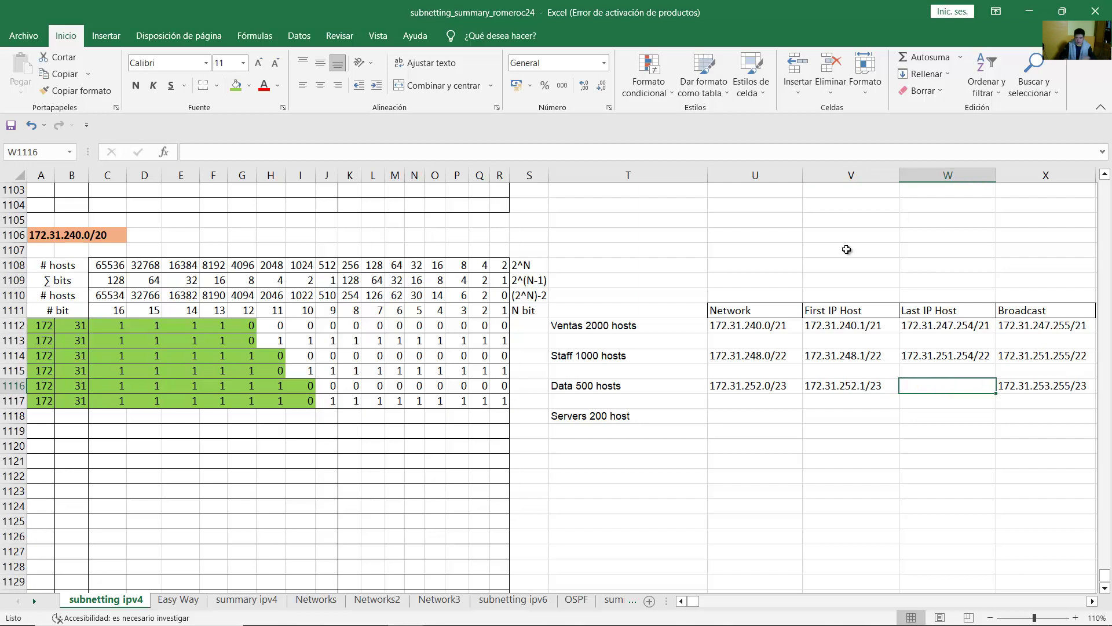
pyautogui.write('172.')
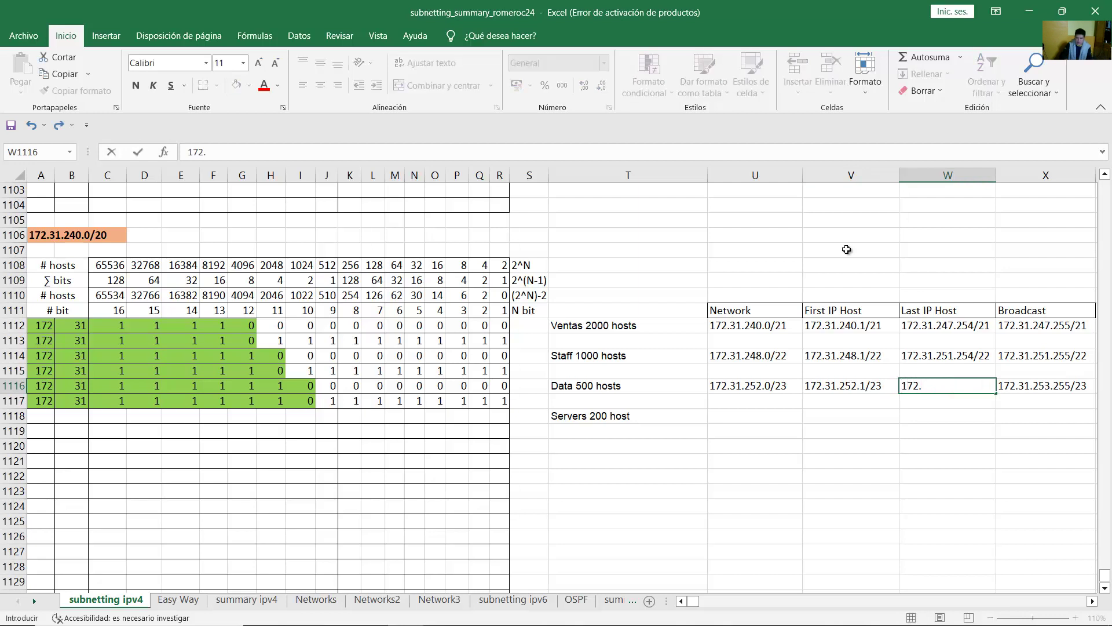
pyautogui.write('31.253.254/23')
pyautogui.press('Return')
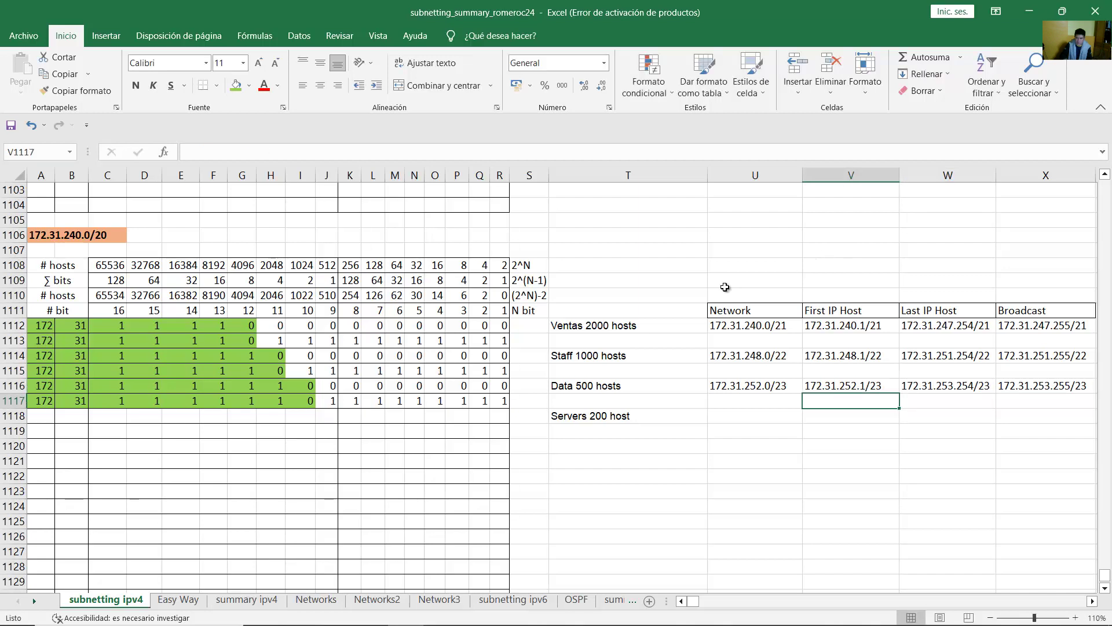
# Start the Servers network row with 172 in A1118, 31 in B1118 and ones in C1118:H1118
pyautogui.moveTo(41, 402); pyautogui.dragTo(497, 404)
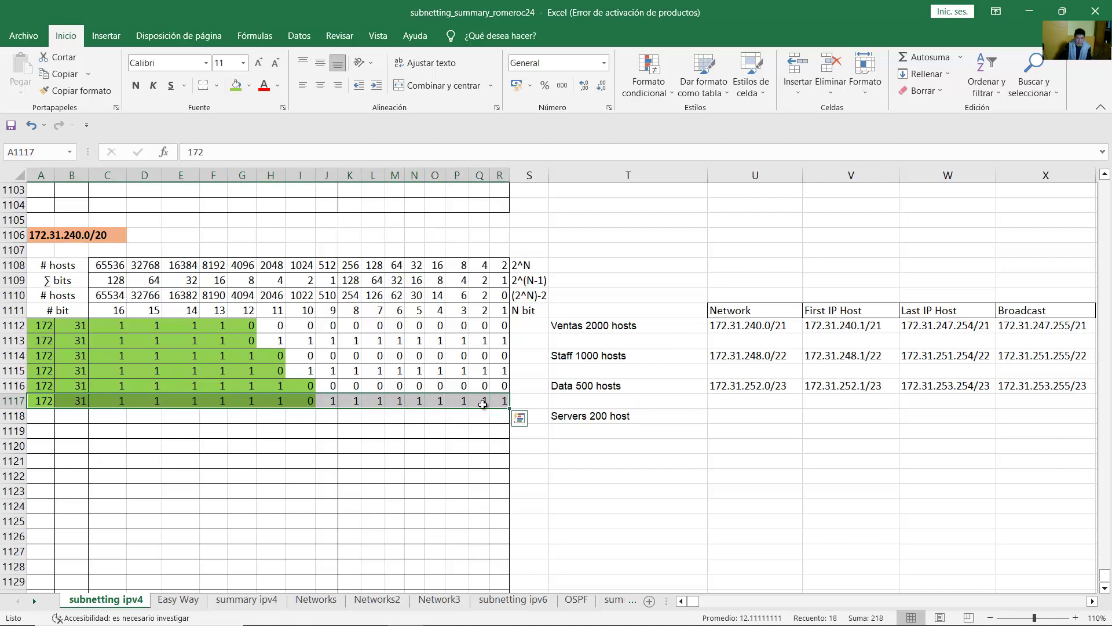
pyautogui.click(52, 412)
pyautogui.write('17')
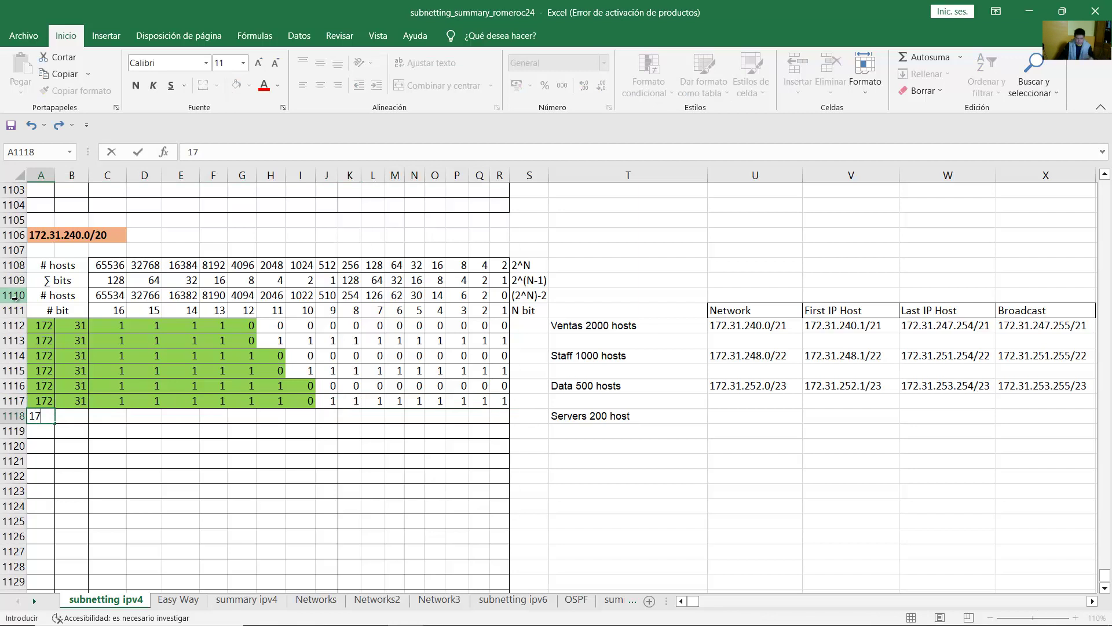
pyautogui.write('2')
pyautogui.press('Tab')
pyautogui.write('31')
pyautogui.press('Tab')
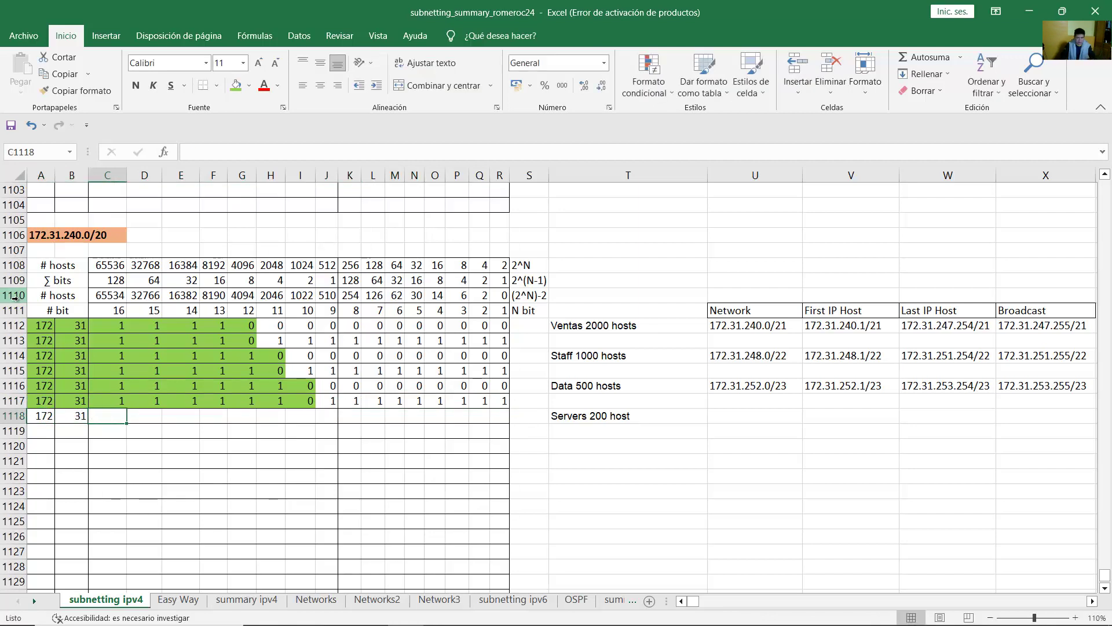
pyautogui.write('1\t1\t1\t1\t1\t1')
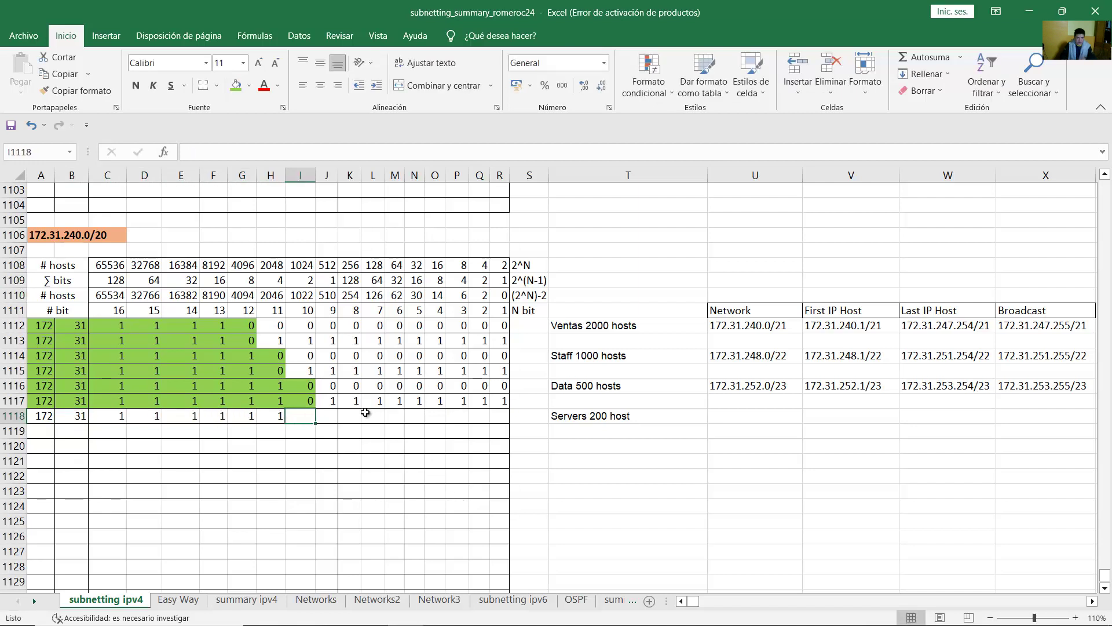
# Complete the Servers network row with 1 in I1118 and zeros in J1118:R1118
pyautogui.moveTo(331, 402); pyautogui.dragTo(501, 402)
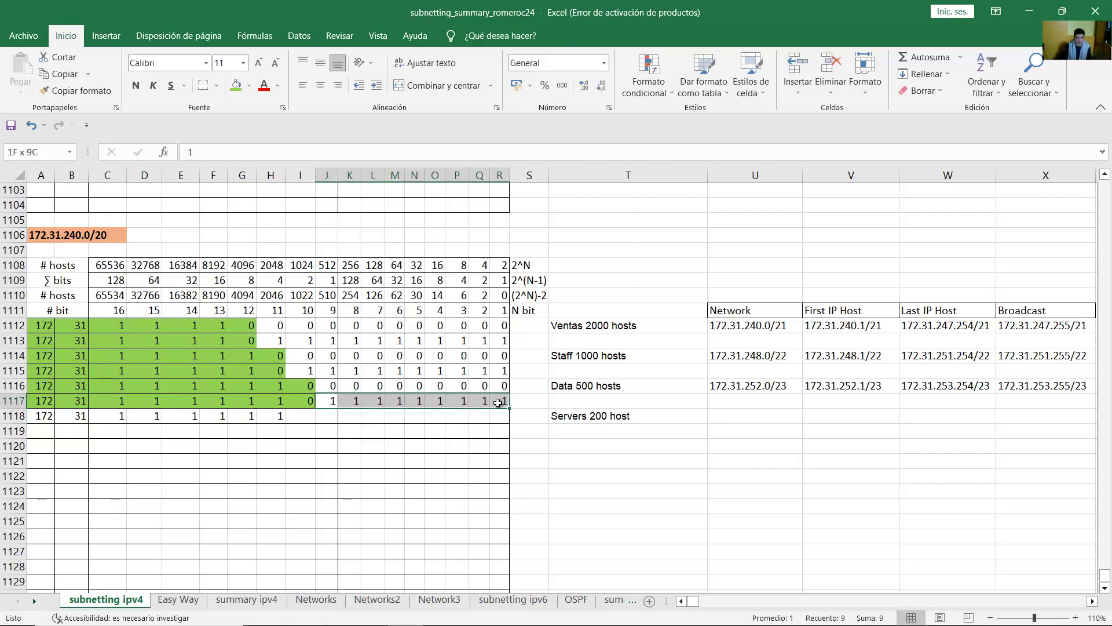
pyautogui.click(306, 417)
pyautogui.write('1')
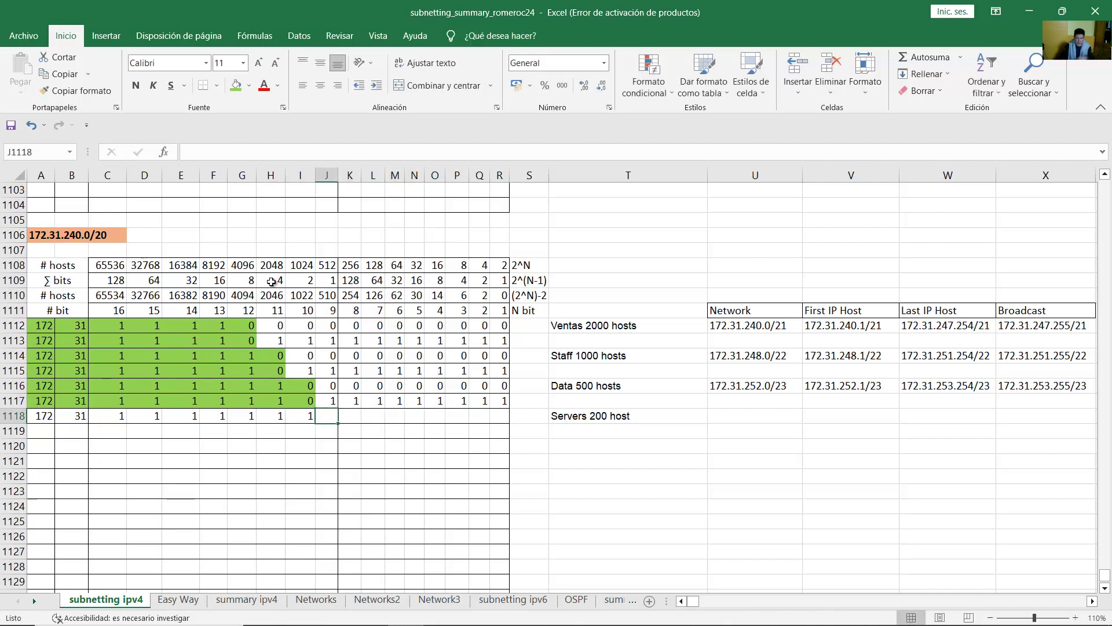
pyautogui.write('\t0\t0\t0\t0\t0\t0\t0\t0\t0')
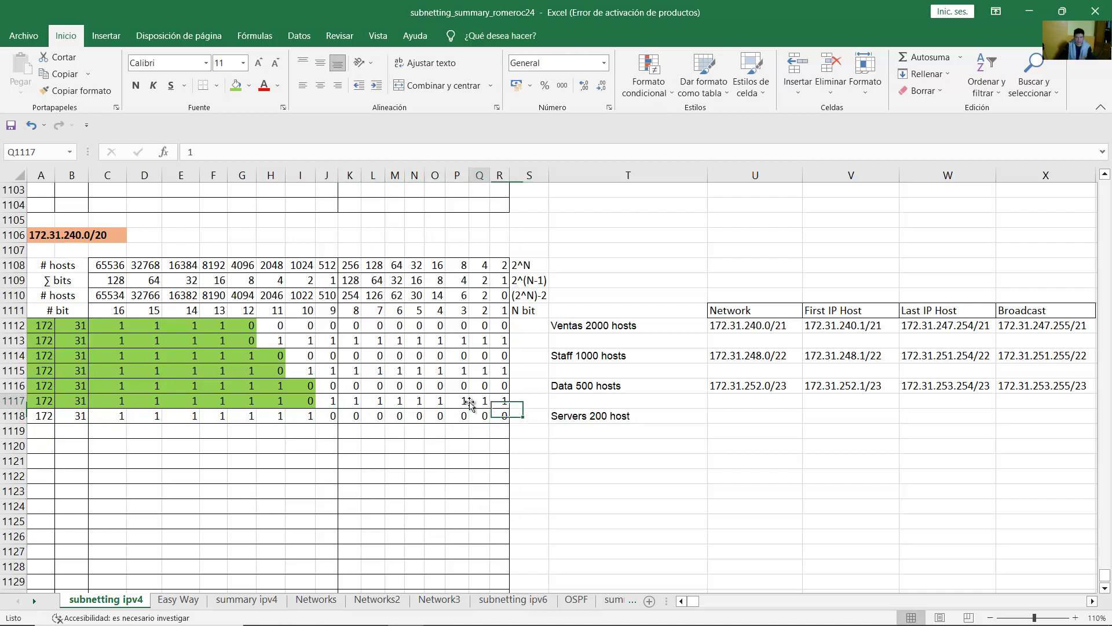
# Match the Servers' 200 hosts to the 8-bit column and fill the network portion A1118:J1118 green
pyautogui.click(596, 416)
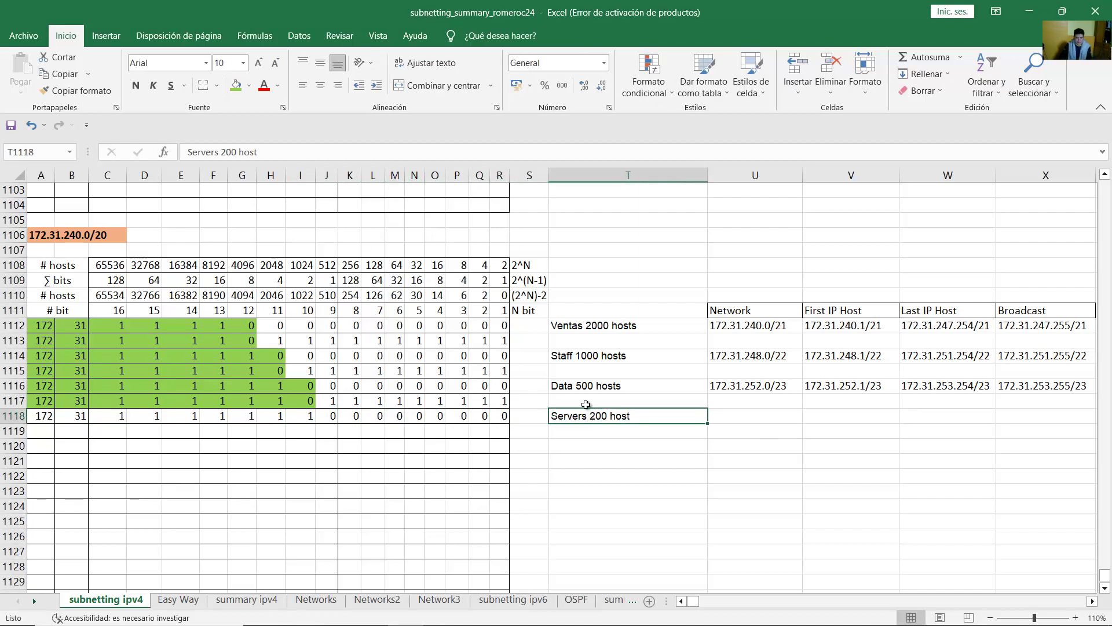
pyautogui.click(354, 297)
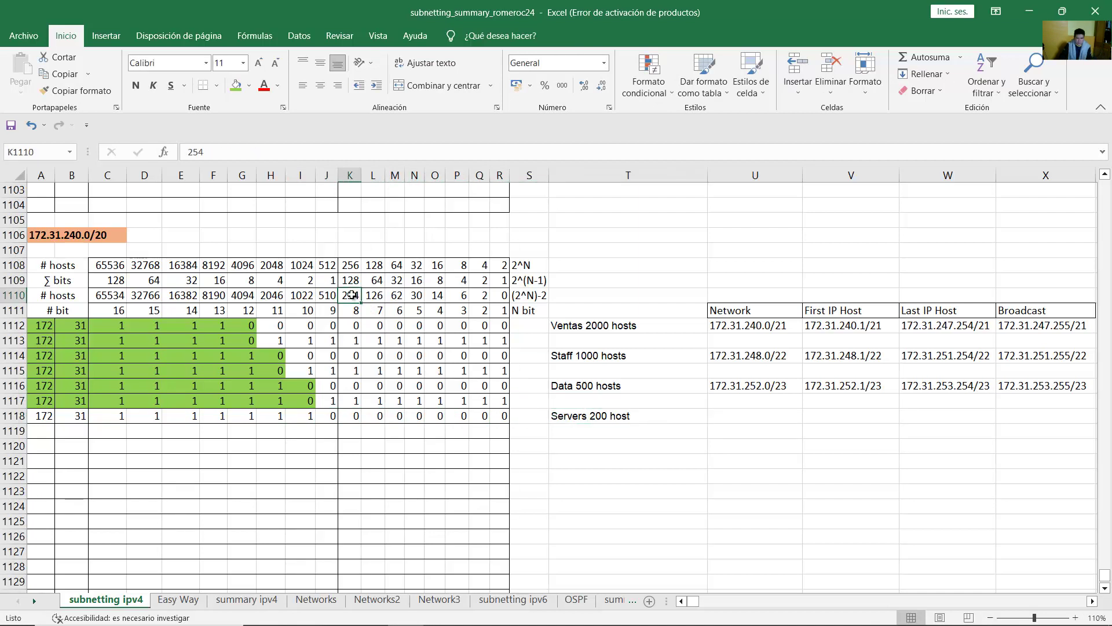
pyautogui.moveTo(352, 306); pyautogui.dragTo(46, 422)
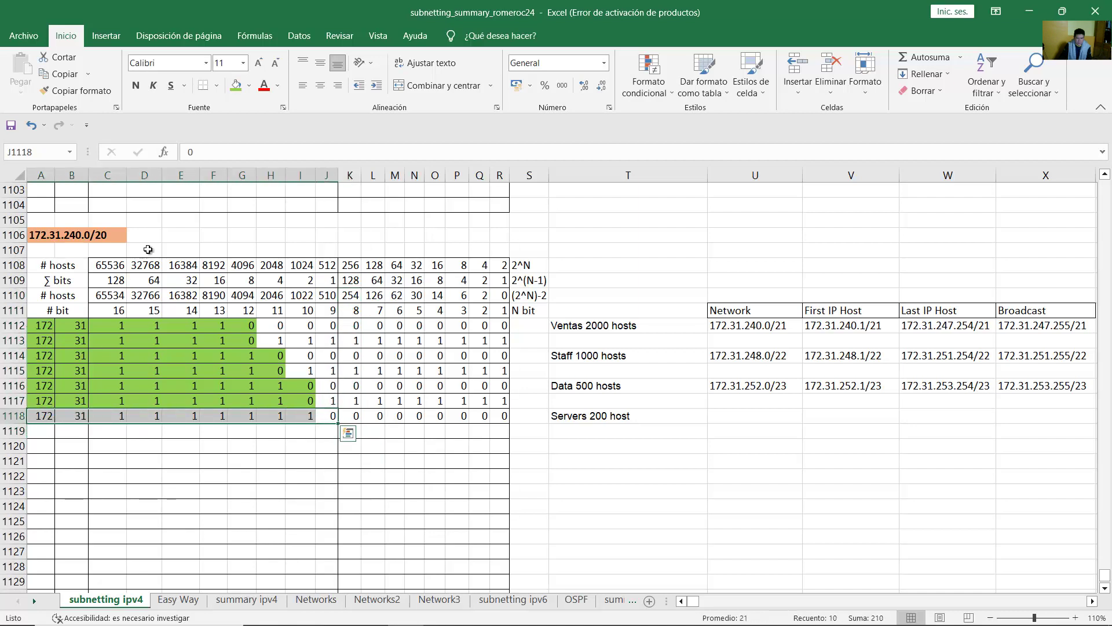
pyautogui.click(236, 88)
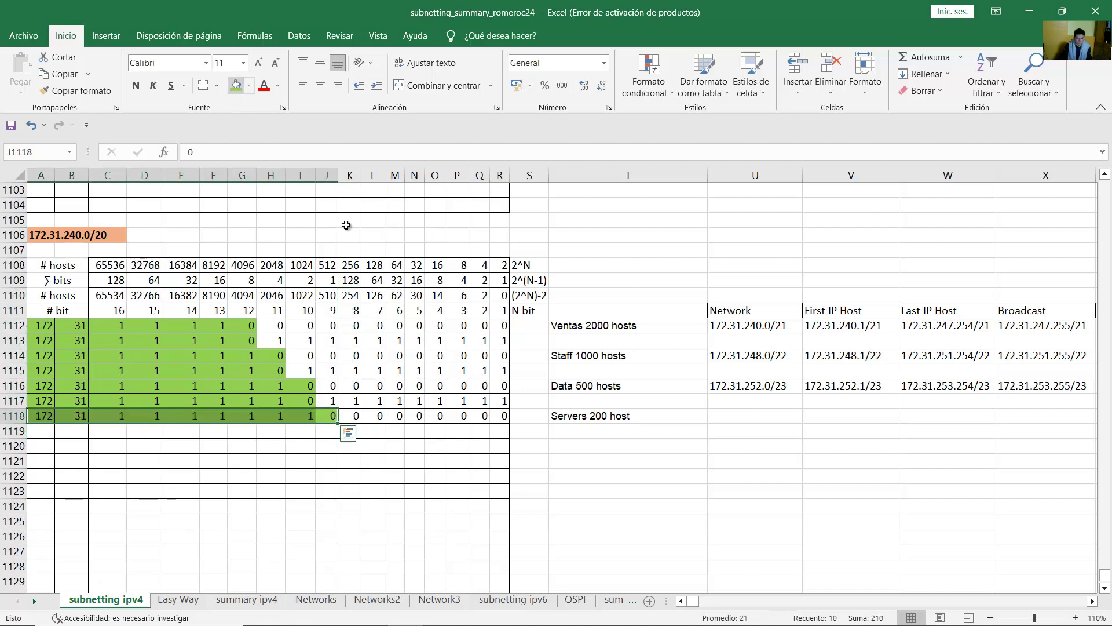
# Work out the third octet from the bits C1118:J1118 and start the Servers network address in U1118 with 172.31.254
pyautogui.moveTo(60, 415); pyautogui.dragTo(502, 416)
pyautogui.click(740, 416)
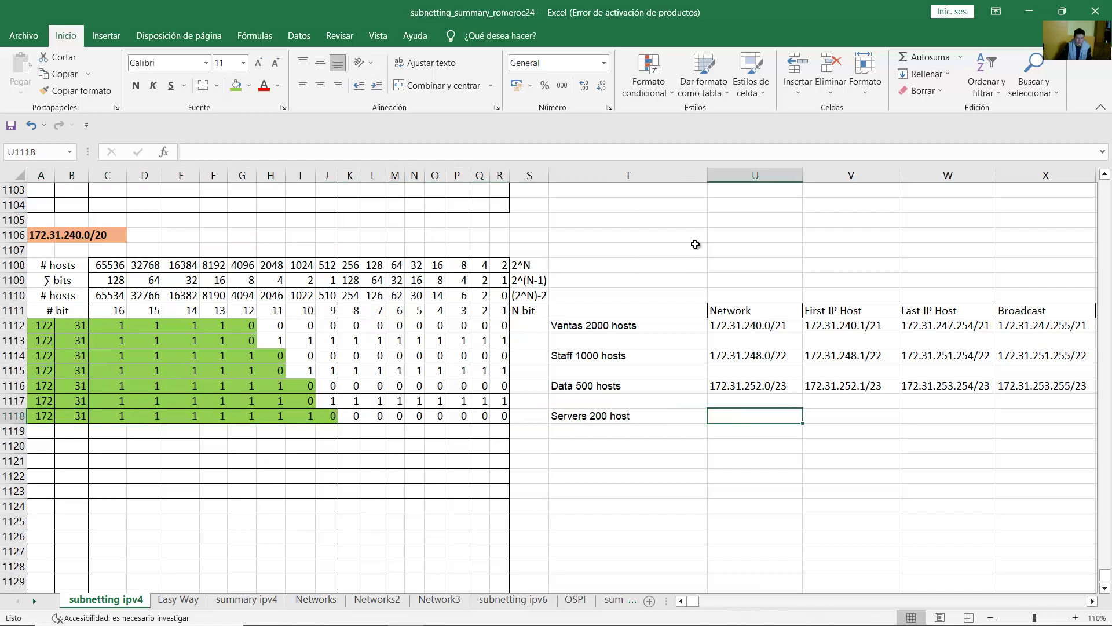
pyautogui.write('1')
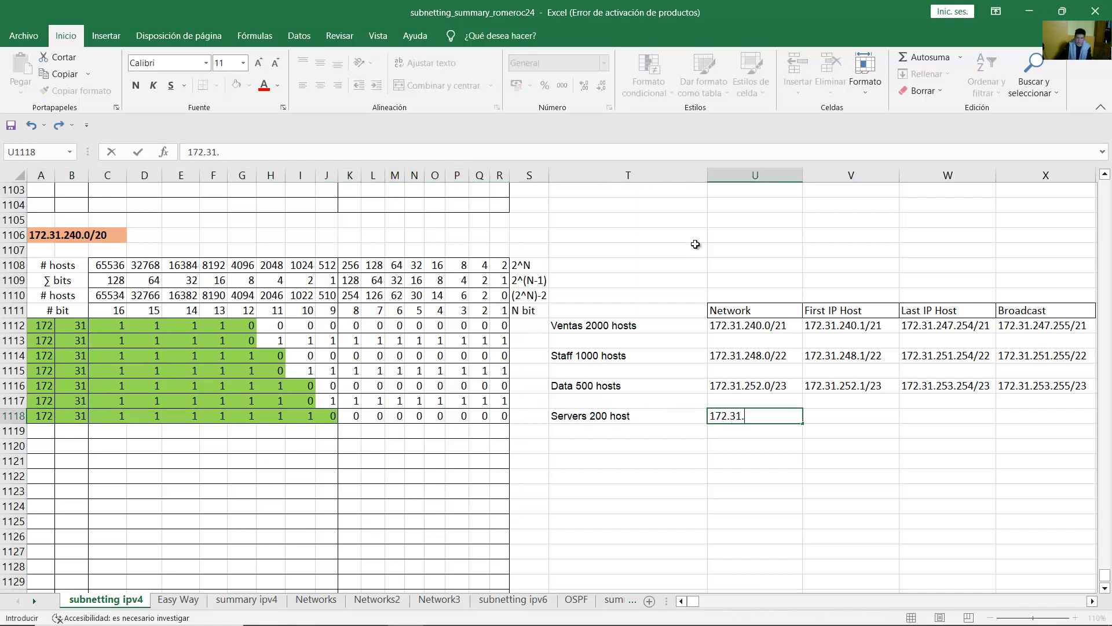
pyautogui.write('72.31.')
pyautogui.click(280, 415)
pyautogui.moveTo(120, 415); pyautogui.dragTo(322, 415)
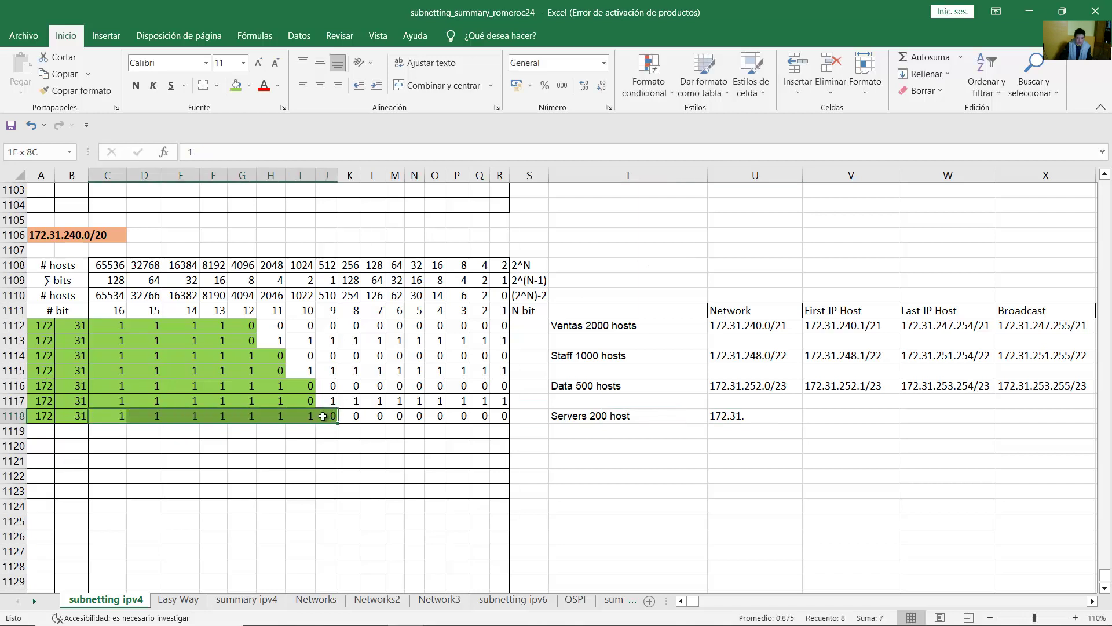
pyautogui.doubleClick(773, 416)
pyautogui.write('254.')
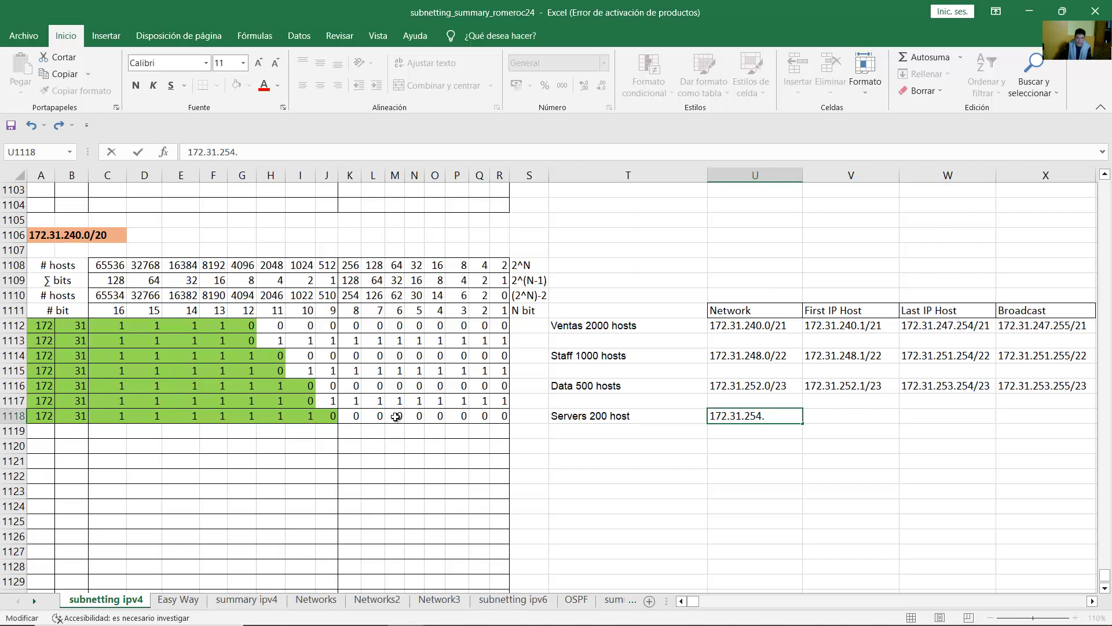
# Check the fourth-octet bits K1118:R1118 and append 0 to the Servers network address in U1118
pyautogui.moveTo(350, 416); pyautogui.dragTo(504, 416)
pyautogui.doubleClick(783, 416)
pyautogui.write('0')
# Count the network bits across A1118:J1118 and add the prefix /24 to the Servers network address in U1118
pyautogui.click(280, 402)
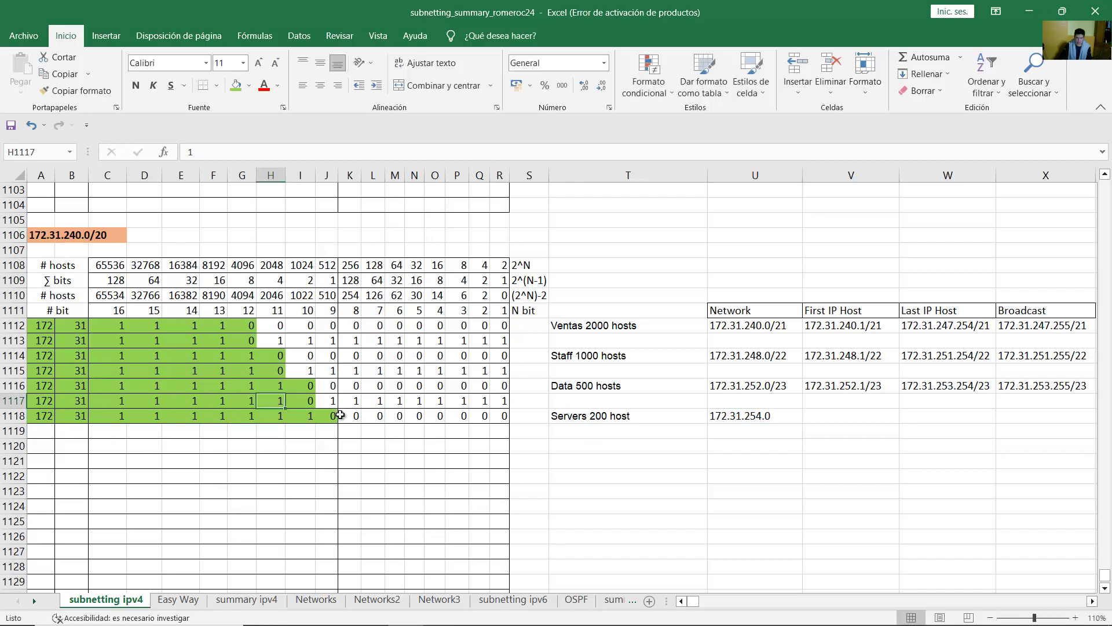
pyautogui.moveTo(333, 416); pyautogui.dragTo(46, 416)
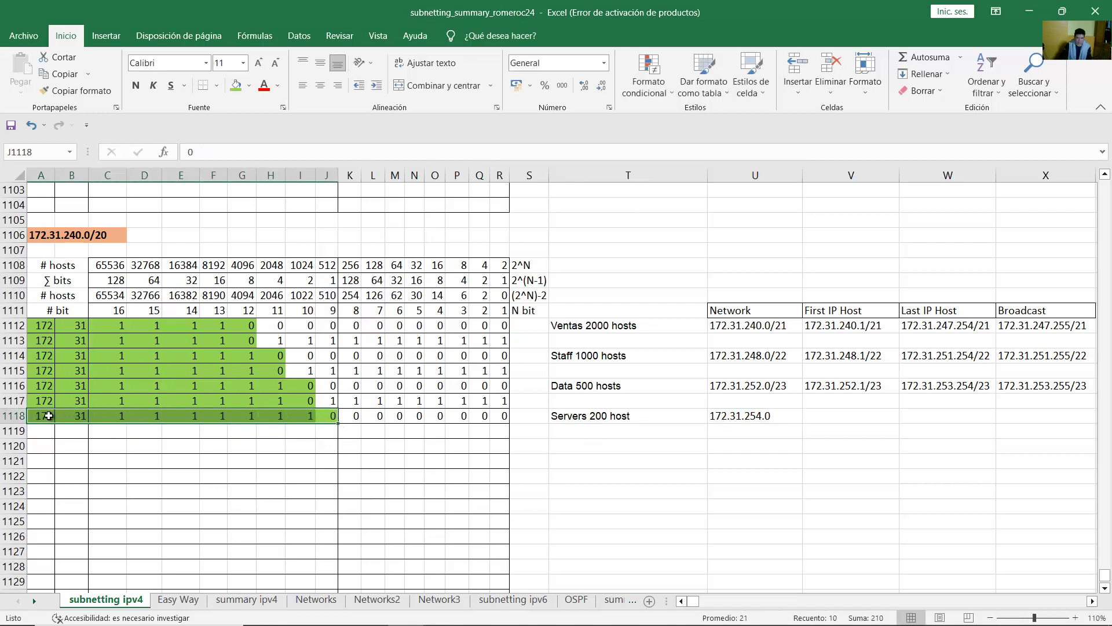
pyautogui.click(38, 417)
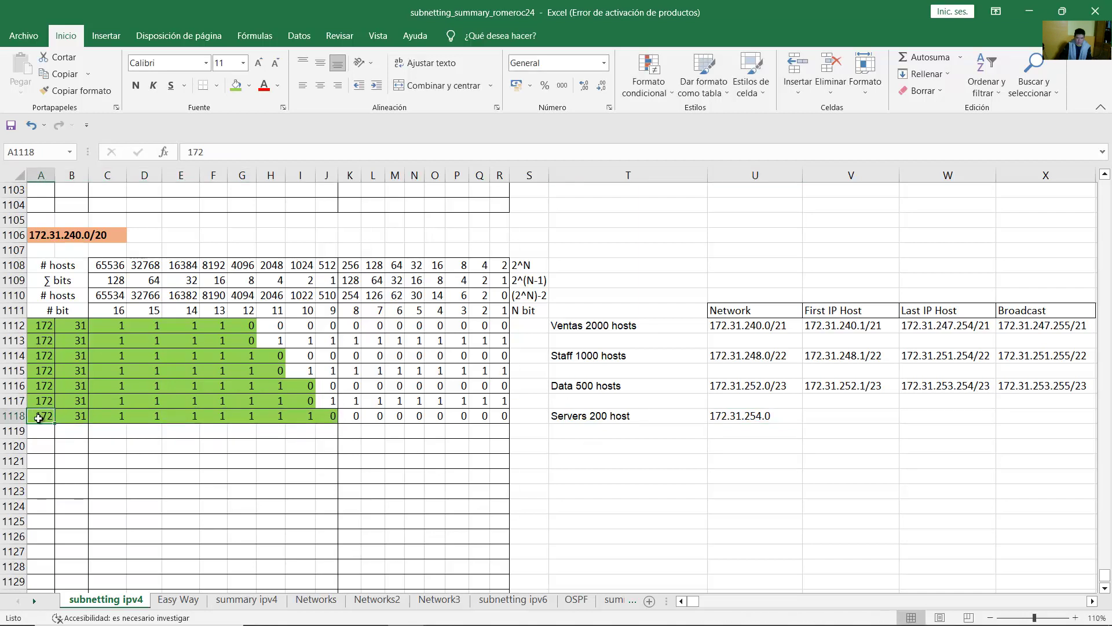
pyautogui.click(72, 416)
pyautogui.moveTo(98, 416); pyautogui.dragTo(334, 416)
pyautogui.doubleClick(779, 417)
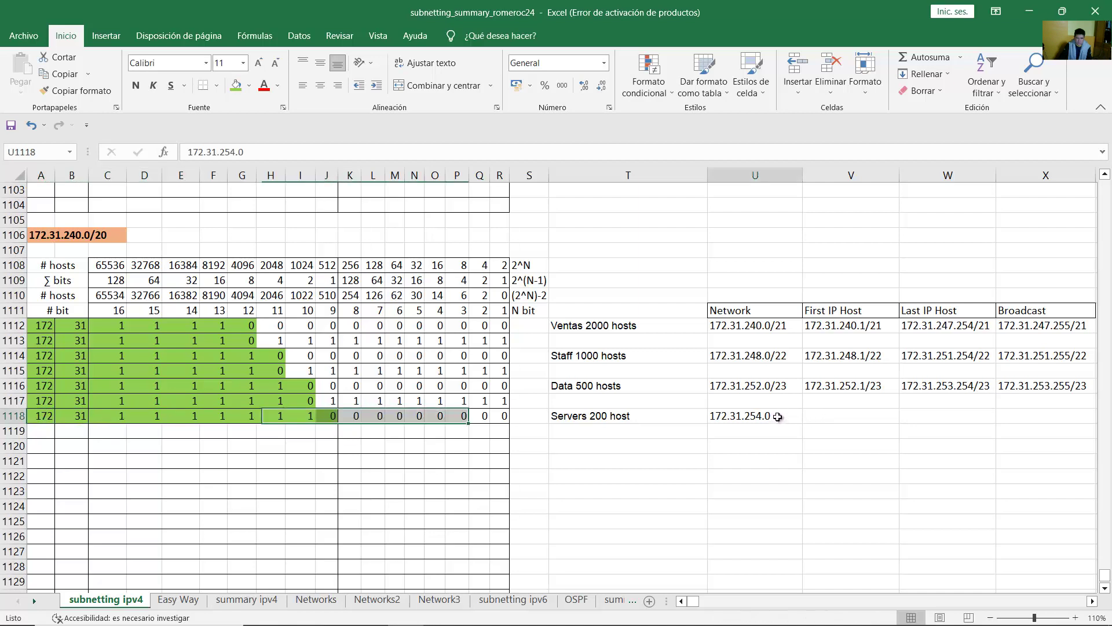
pyautogui.write('/24')
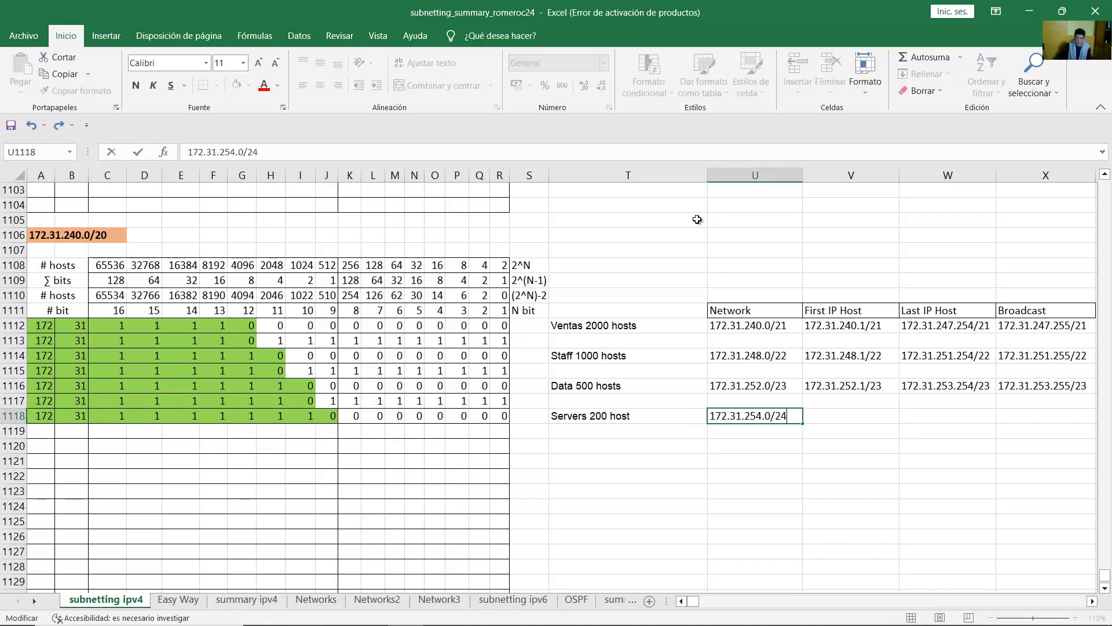
pyautogui.press('Return')
# Copy the network portion A1118:J1118 down to row 1119 and fill the host bits K1119:R1119 with ones
pyautogui.moveTo(48, 417); pyautogui.dragTo(342, 436)
pyautogui.click(362, 432)
pyautogui.write('1')
pyautogui.press('Tab')
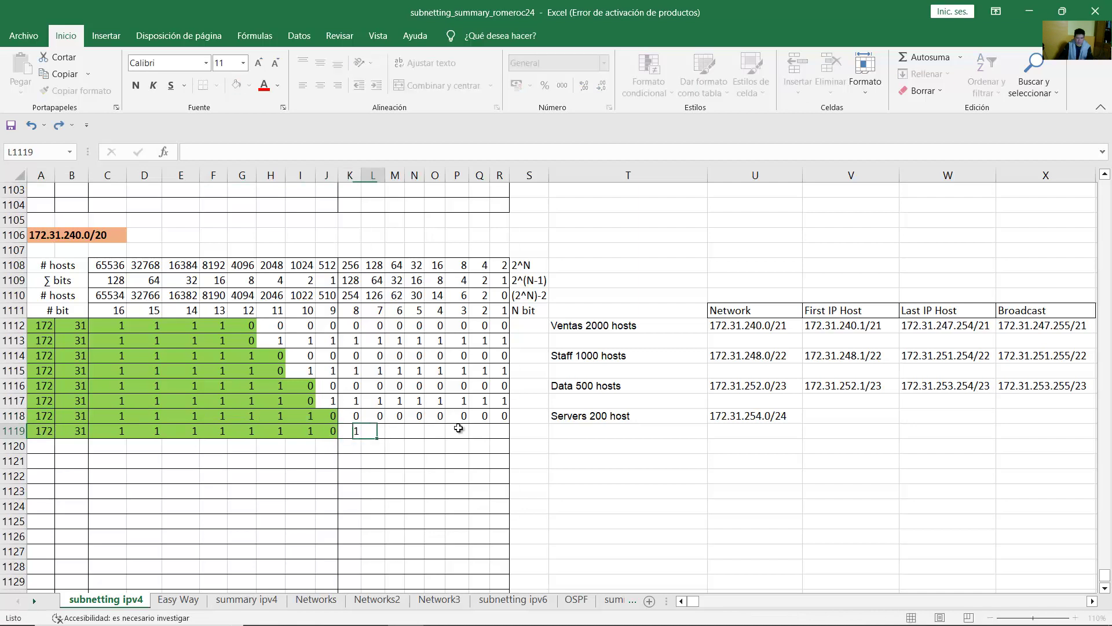
pyautogui.write('1')
pyautogui.press('Tab')
pyautogui.write('1')
pyautogui.press('Tab')
pyautogui.write('1')
pyautogui.press('Tab')
pyautogui.press('Tab')
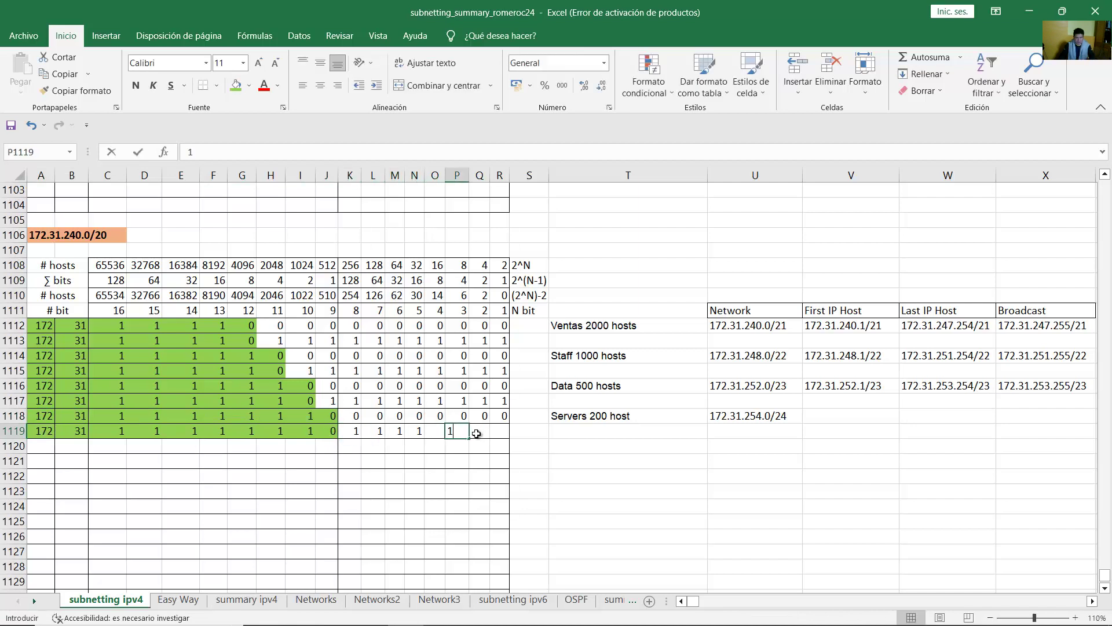
pyautogui.write('1')
pyautogui.hotkey('shift', 'Tab')
pyautogui.write('1')
pyautogui.press('Tab')
pyautogui.click(489, 432)
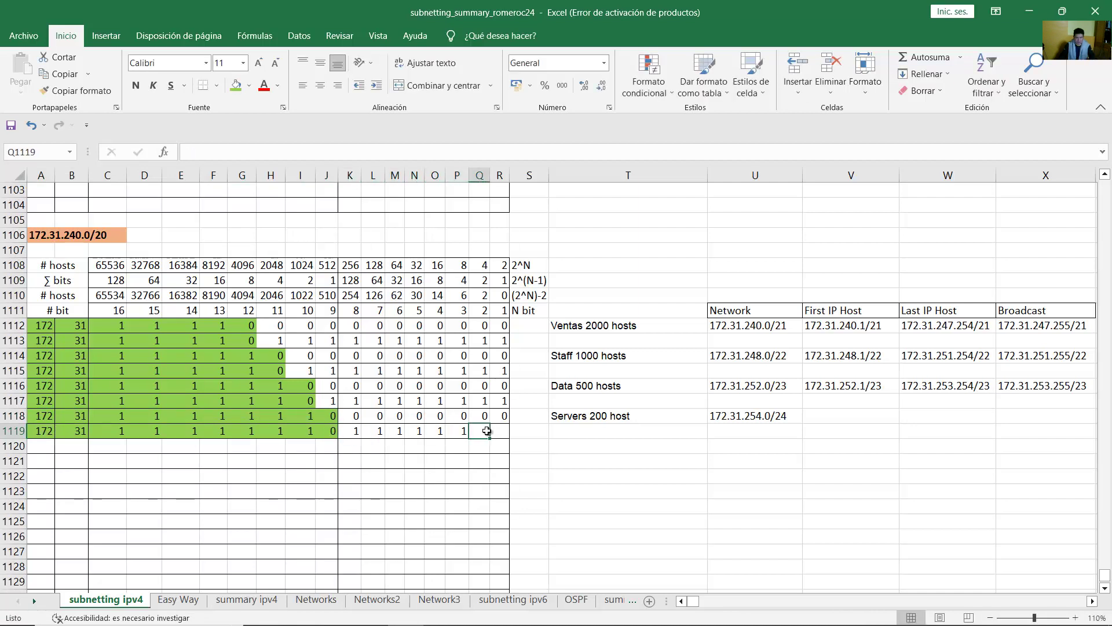
pyautogui.write('1')
pyautogui.click(500, 432)
pyautogui.write('1')
pyautogui.click(532, 433)
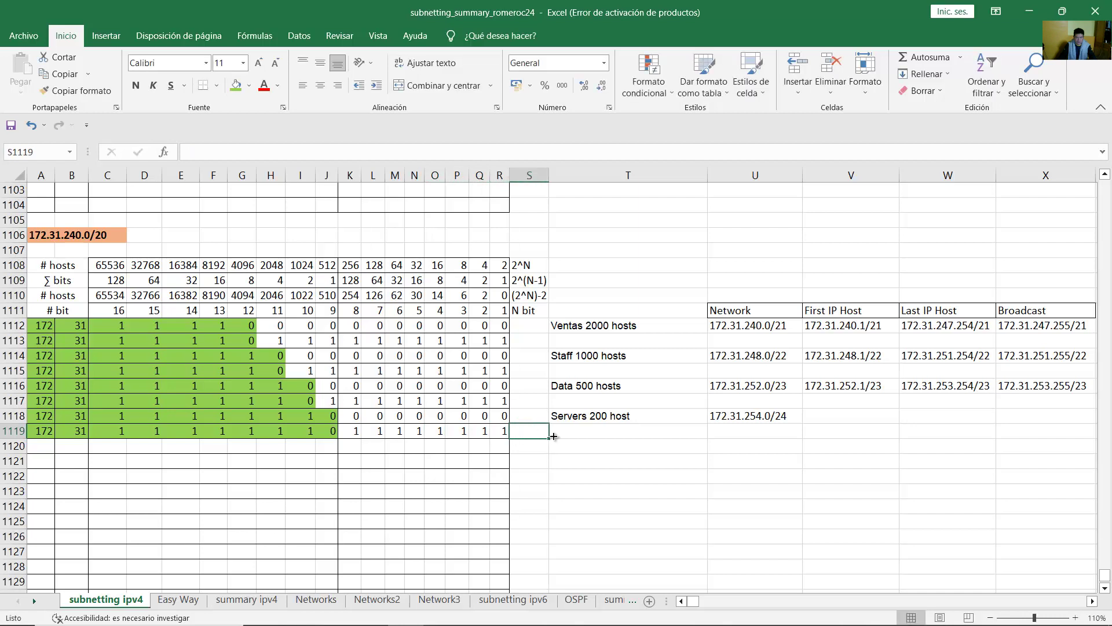
# Check the Servers broadcast bits A1119:R1119 and enter the broadcast address 172.31.254.255/24 in X1118
pyautogui.moveTo(41, 431); pyautogui.dragTo(502, 433)
pyautogui.click(1034, 415)
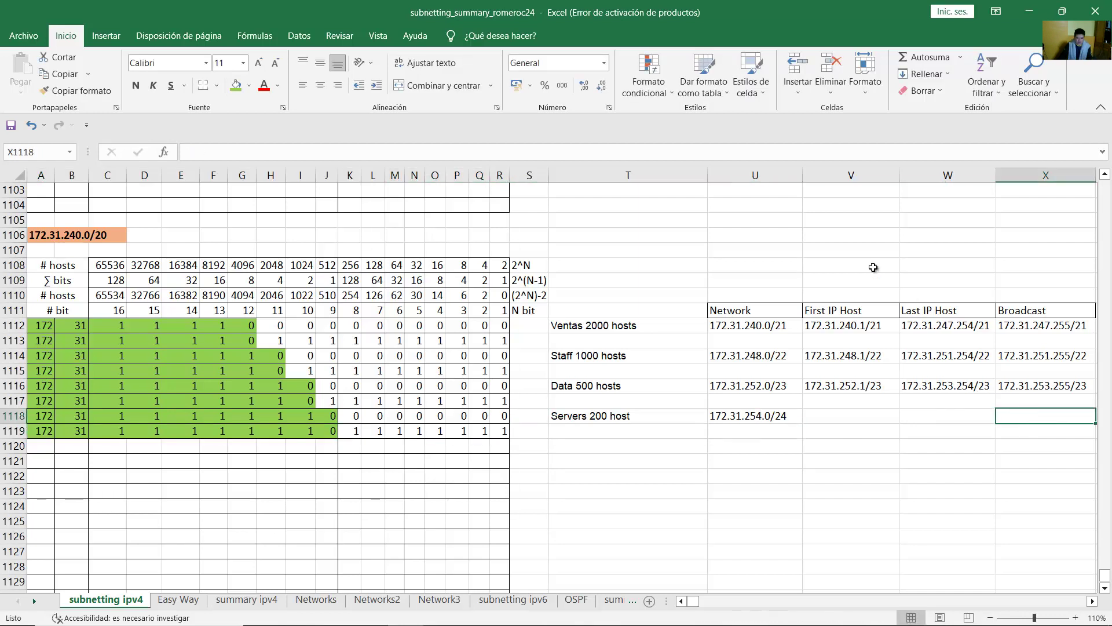
pyautogui.write('172.31.254.25')
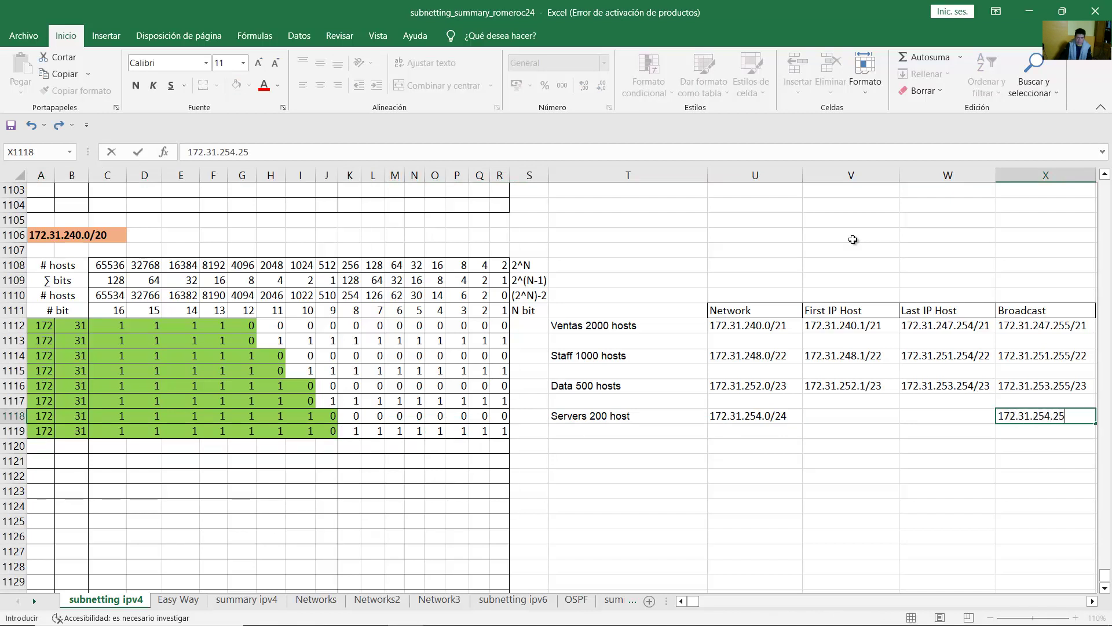
pyautogui.write('5/2')
pyautogui.press('Return')
# Enter the Servers first host 172.31.254.1/24 in V1118 and last host 172.31.254.254/24 in W1118
pyautogui.press('Up')
pyautogui.press('Left')
pyautogui.press('Left')
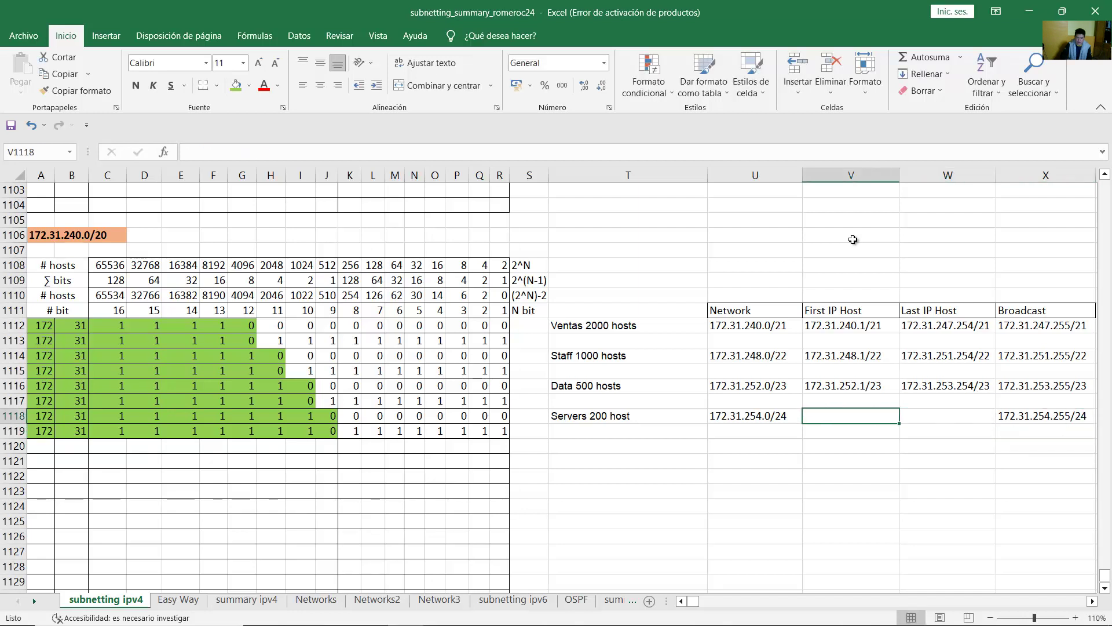
pyautogui.write('172.31')
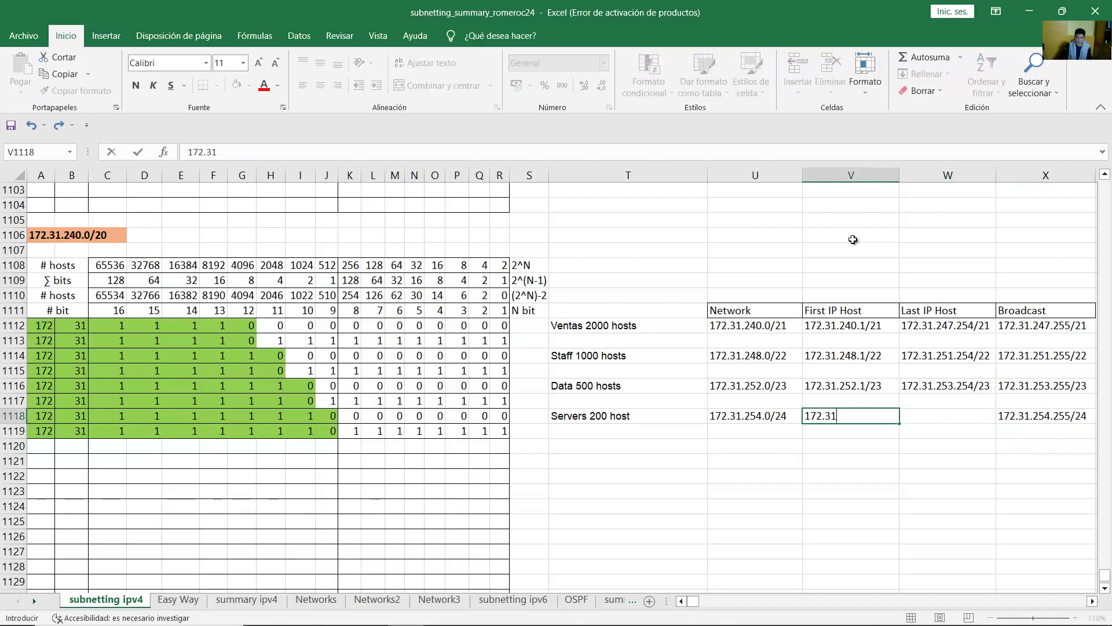
pyautogui.write('.254.1/24')
pyautogui.press('Tab')
pyautogui.write('1')
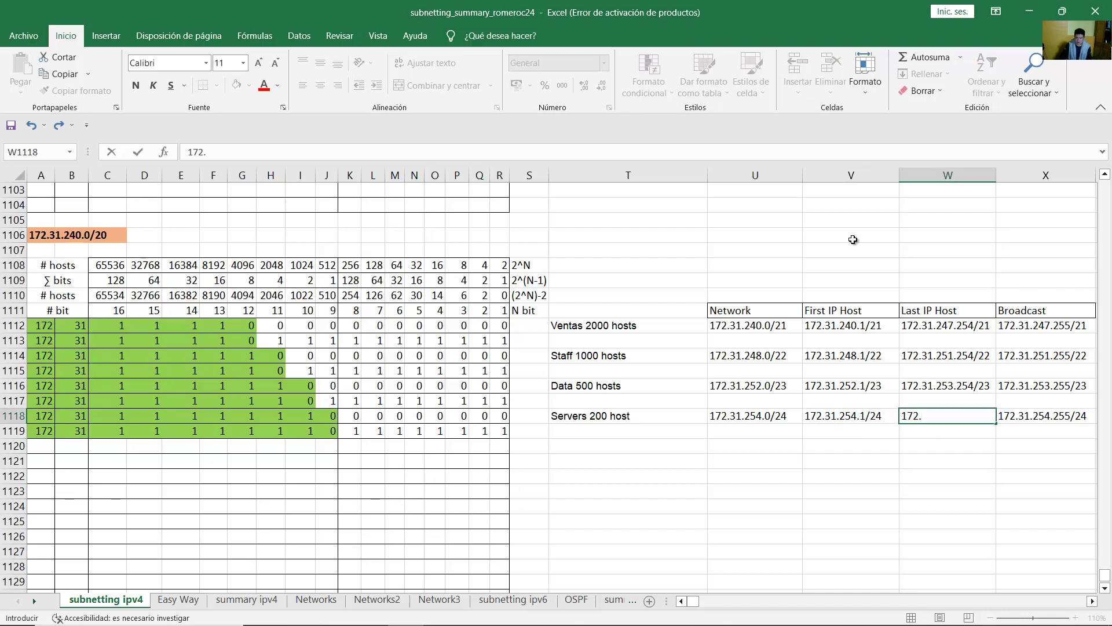
pyautogui.write('72.31.254.254/2')
pyautogui.press('Return')
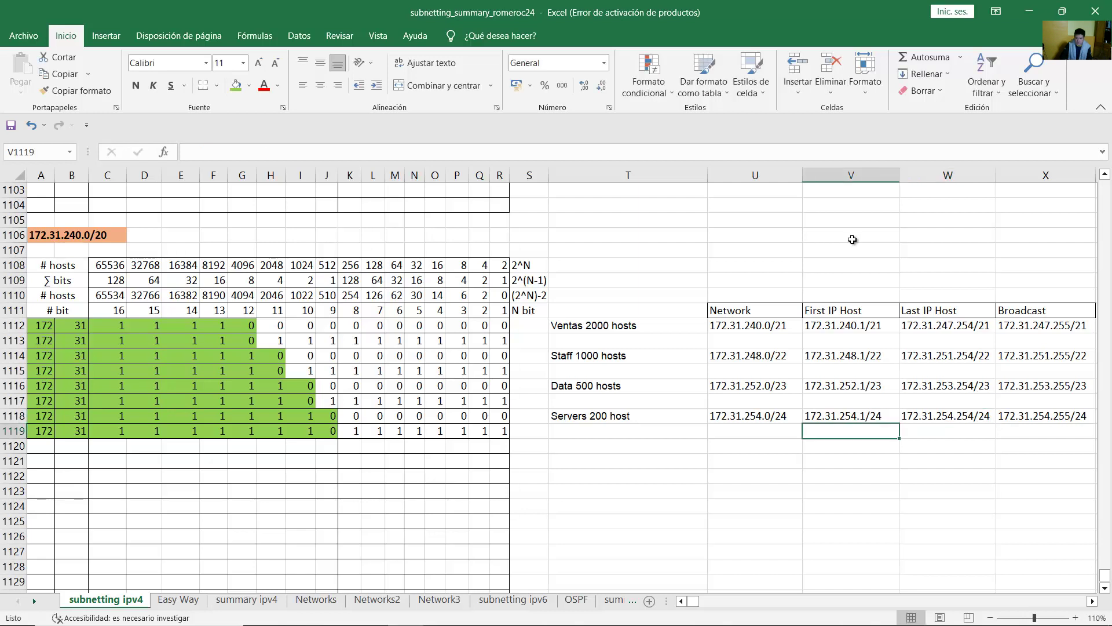
# Check the R1-R2 serial link in the exam PDF in Acrobat Reader and in the Cisco Packet Tracer topology, and return to Excel
pyautogui.moveTo(554, 614)
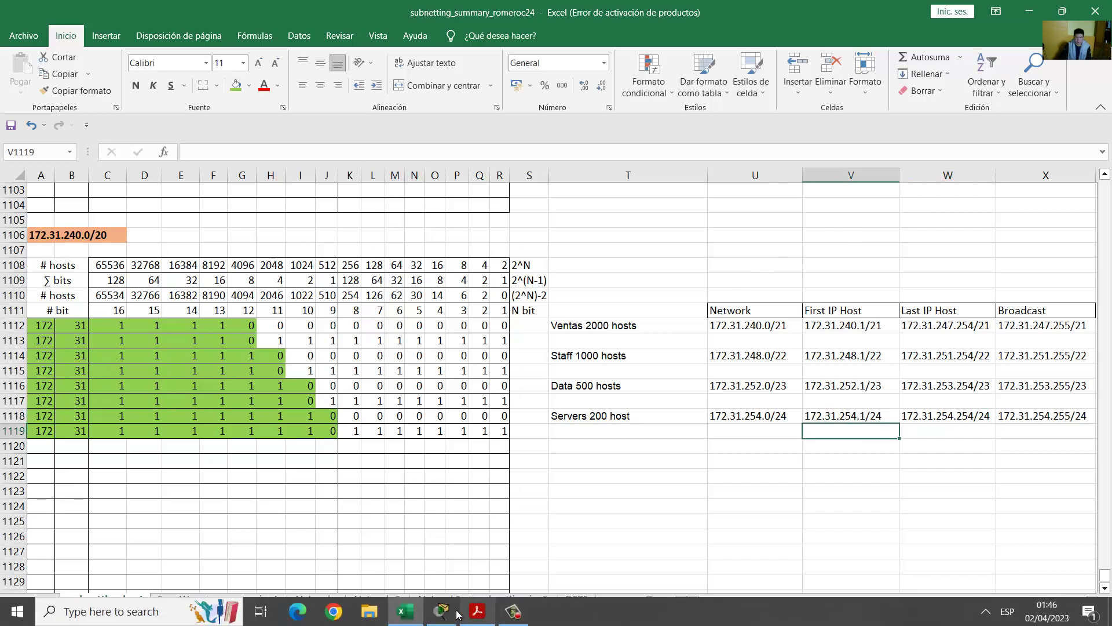
pyautogui.click(477, 613)
pyautogui.scroll(3, 809, 200)
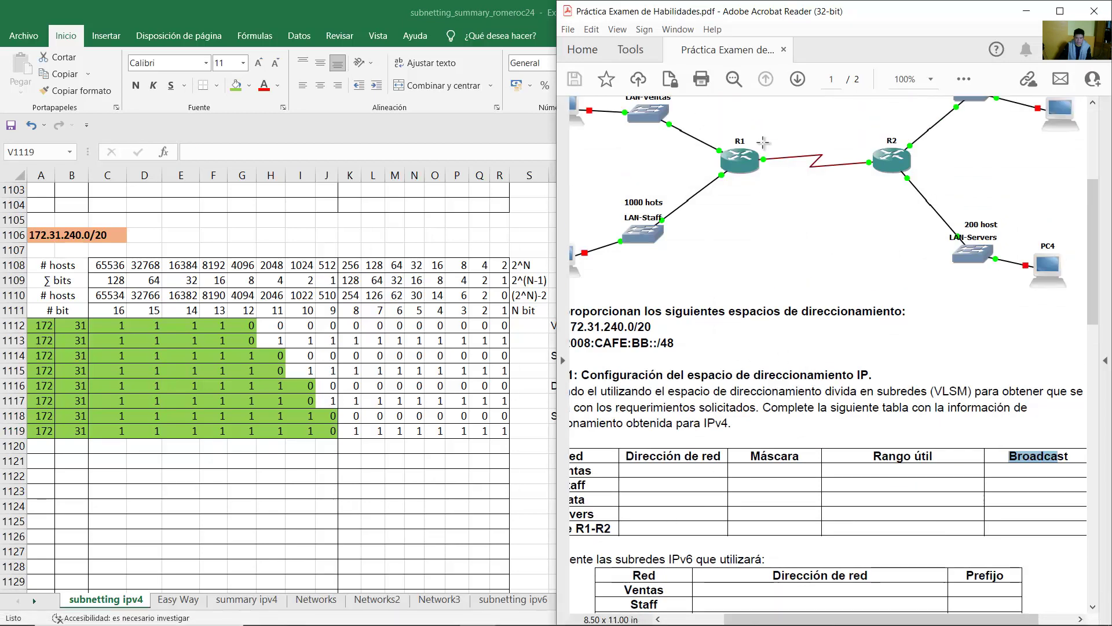
pyautogui.moveTo(810, 200); pyautogui.dragTo(882, 200)
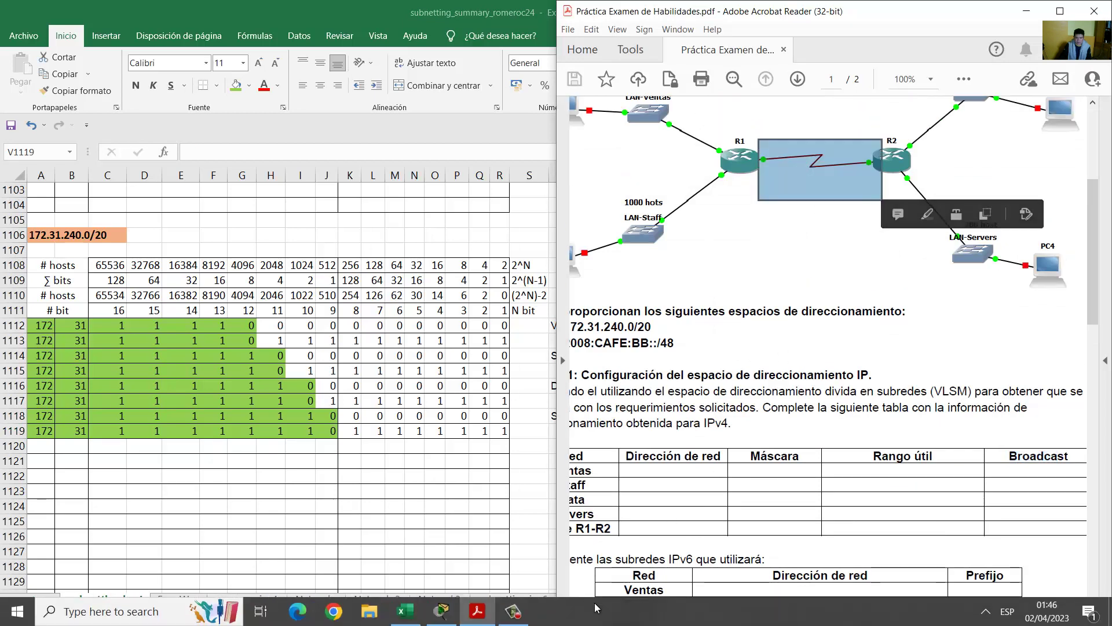
pyautogui.click(443, 613)
pyautogui.moveTo(236, 214); pyautogui.dragTo(288, 311)
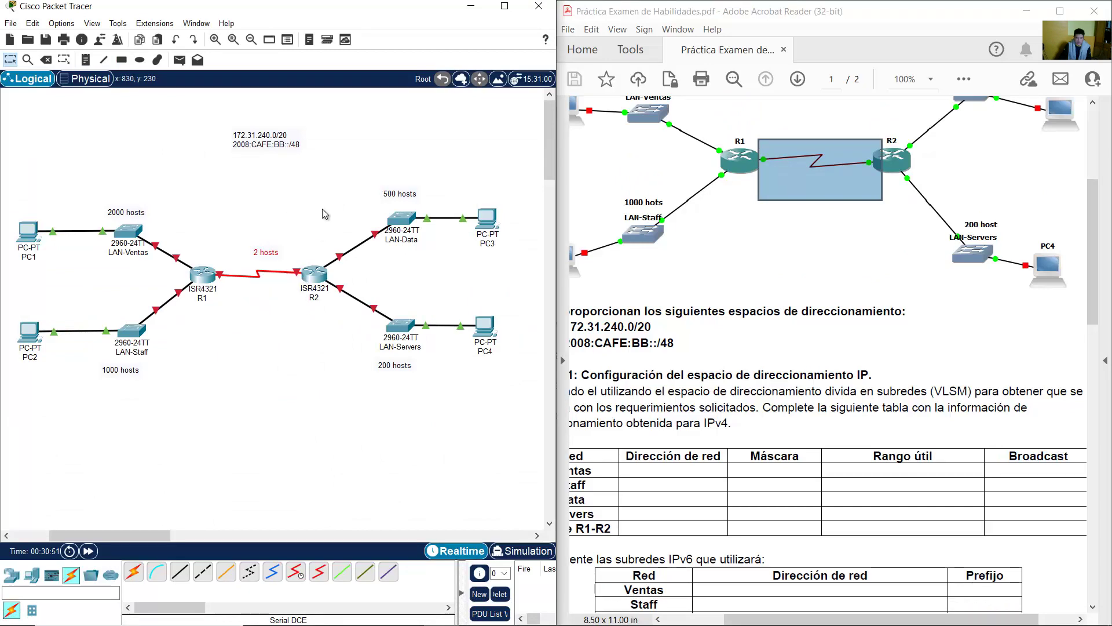
pyautogui.click(471, 6)
pyautogui.click(1027, 11)
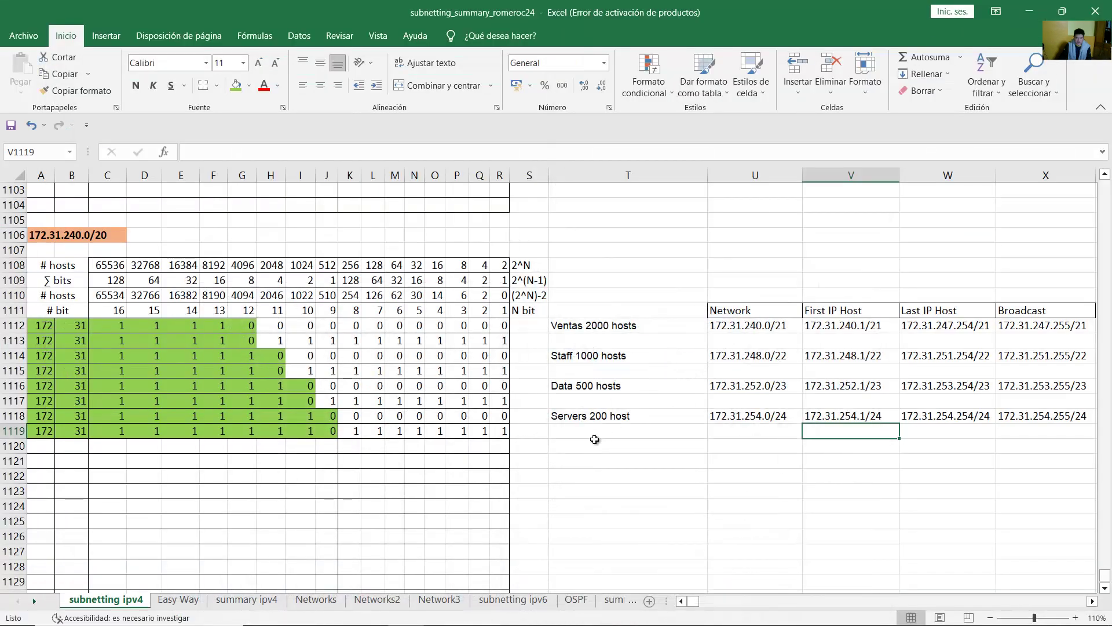
# Select cell T1120 below the Servers 200 host label for the next subnet's entry
pyautogui.click(578, 450)
pyautogui.scroll(-1, 697, 282)
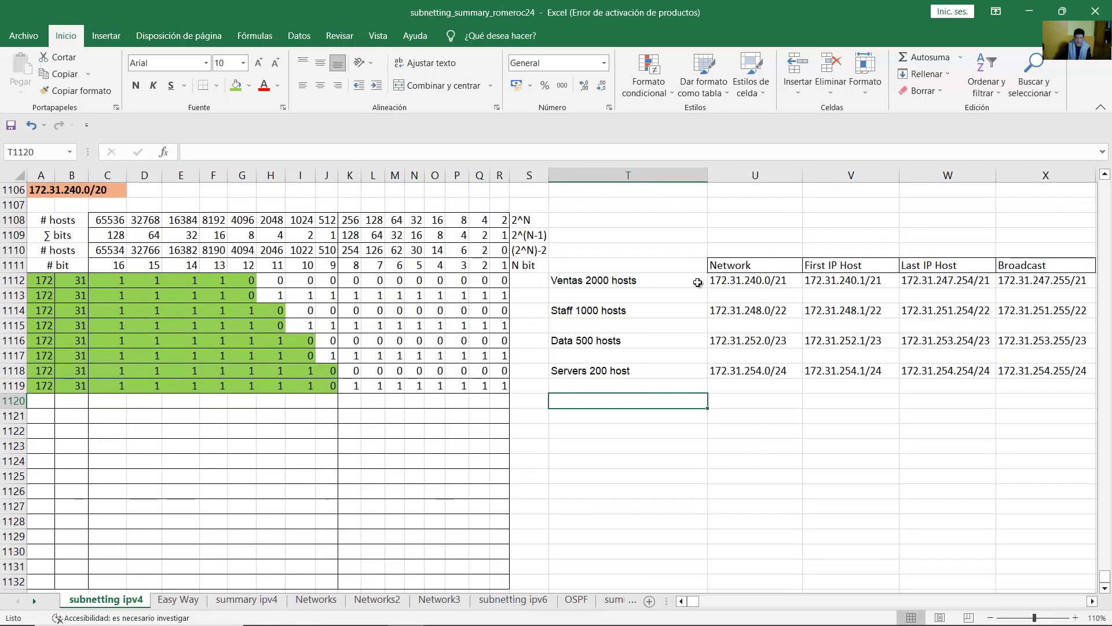
# Add the label "2 hosts" in T1120, below the Servers subnet entry
pyautogui.scroll(1, 697, 282)
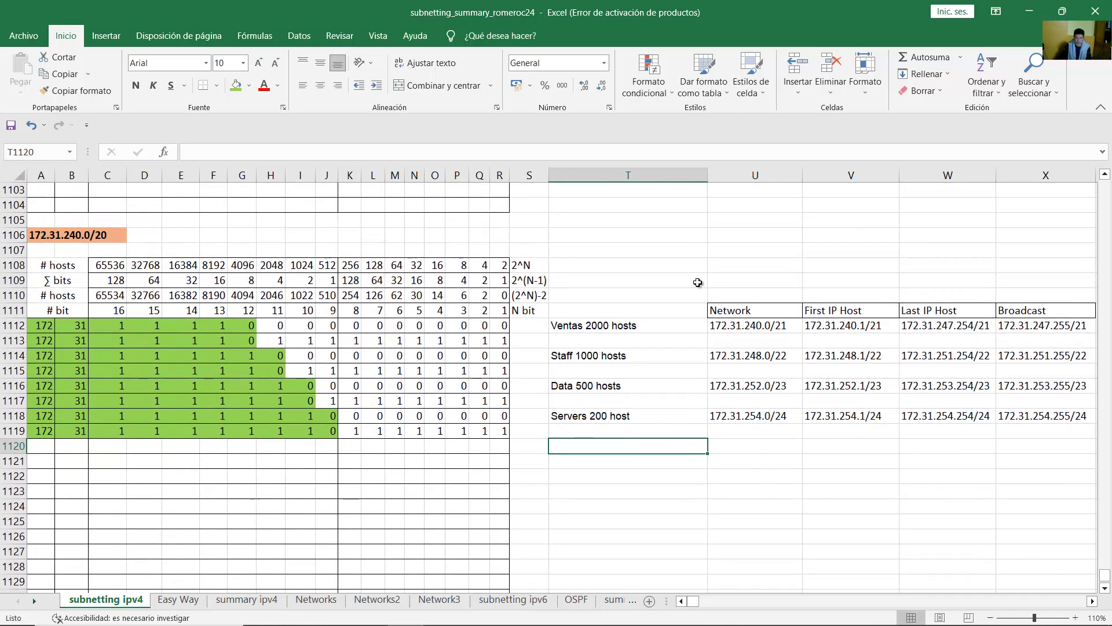
pyautogui.write('2 hosts')
pyautogui.press('Return')
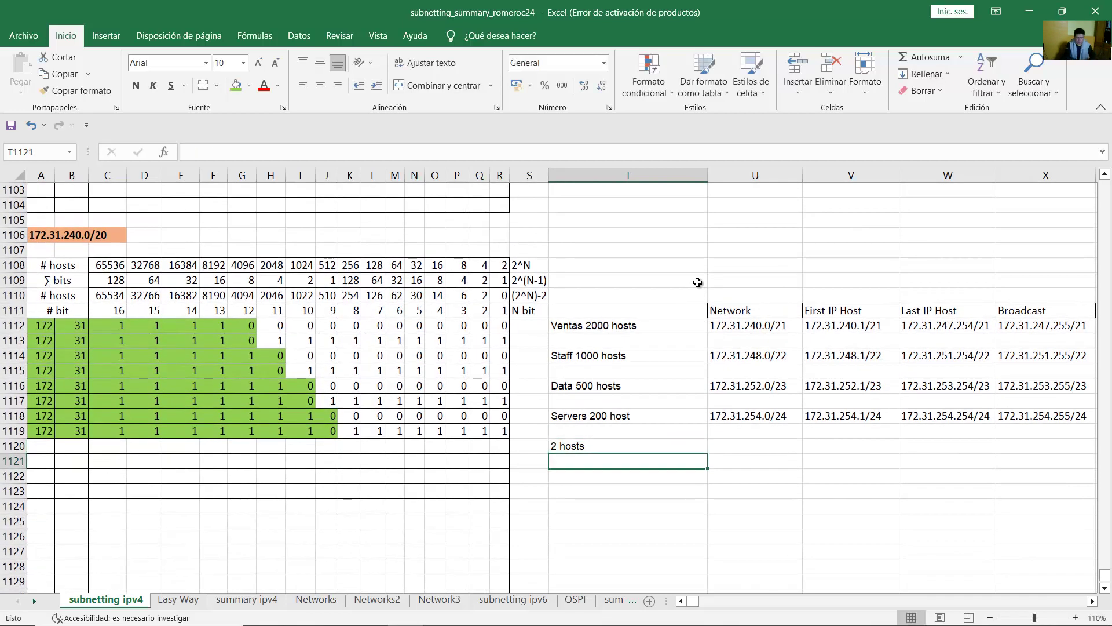
pyautogui.click(612, 446)
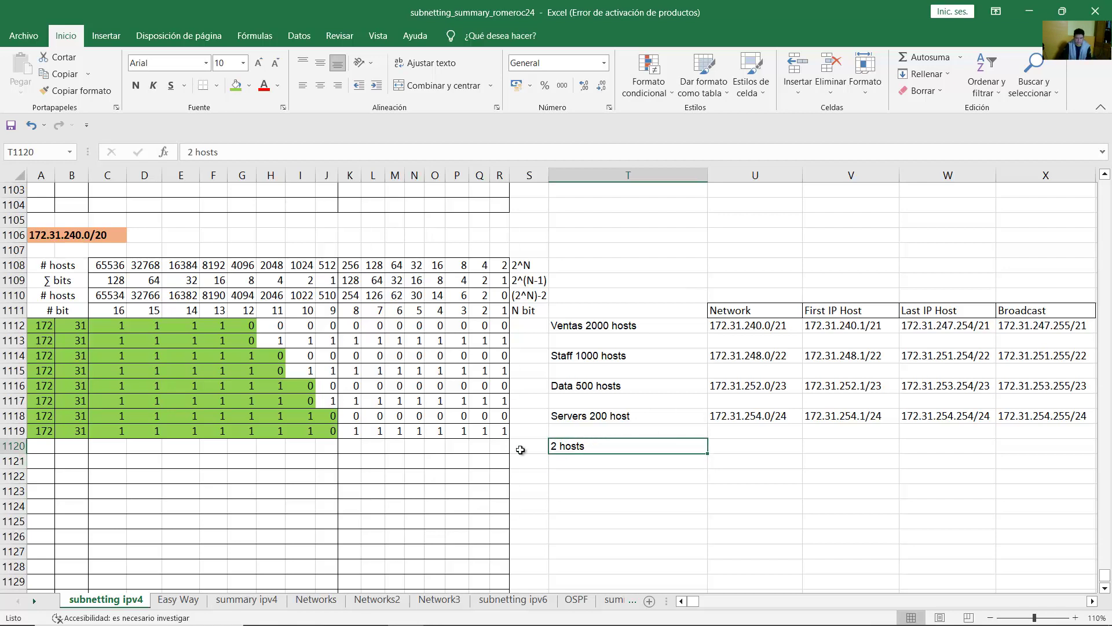
# Start the next subnet's network row by entering 172 in A1120 and 31 in B1120
pyautogui.moveTo(41, 429); pyautogui.dragTo(504, 430)
pyautogui.press('Down')
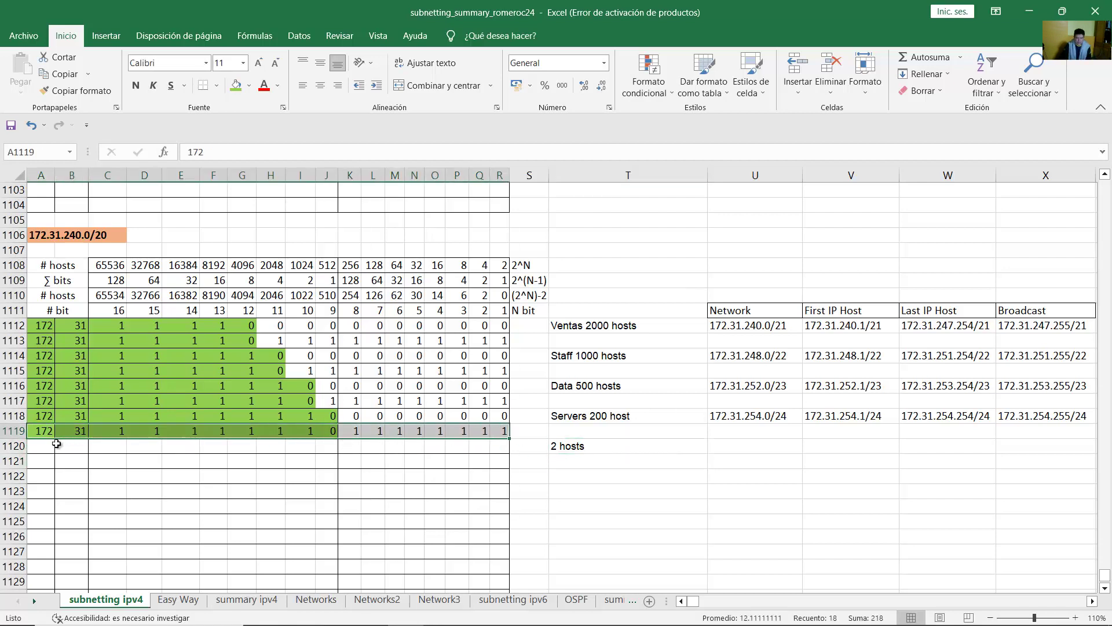
pyautogui.write('1')
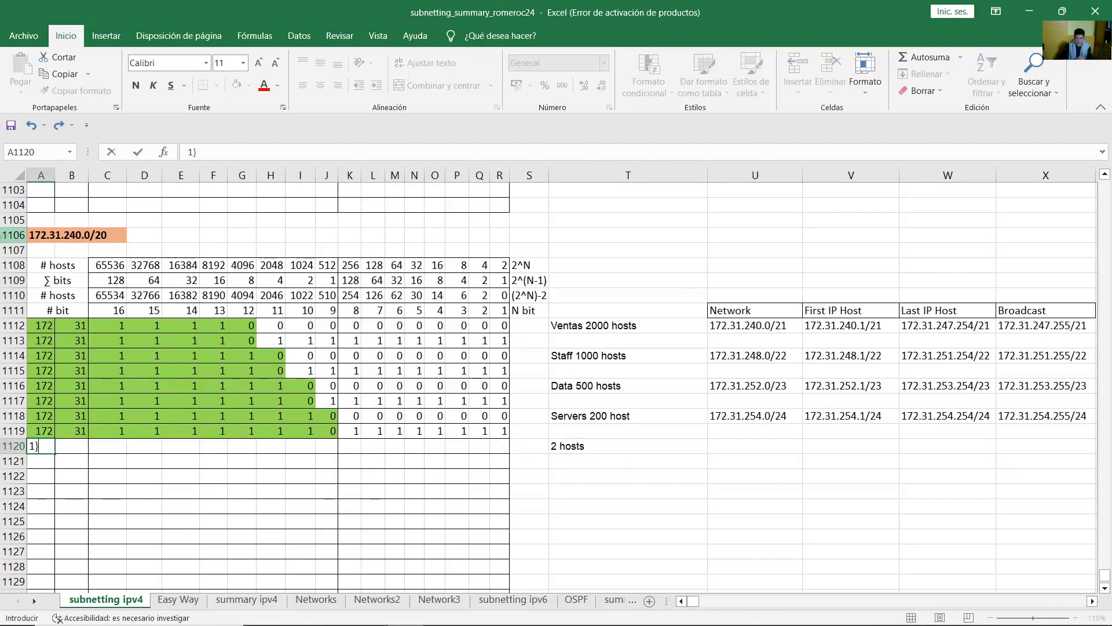
pyautogui.write('72')
pyautogui.press('Tab')
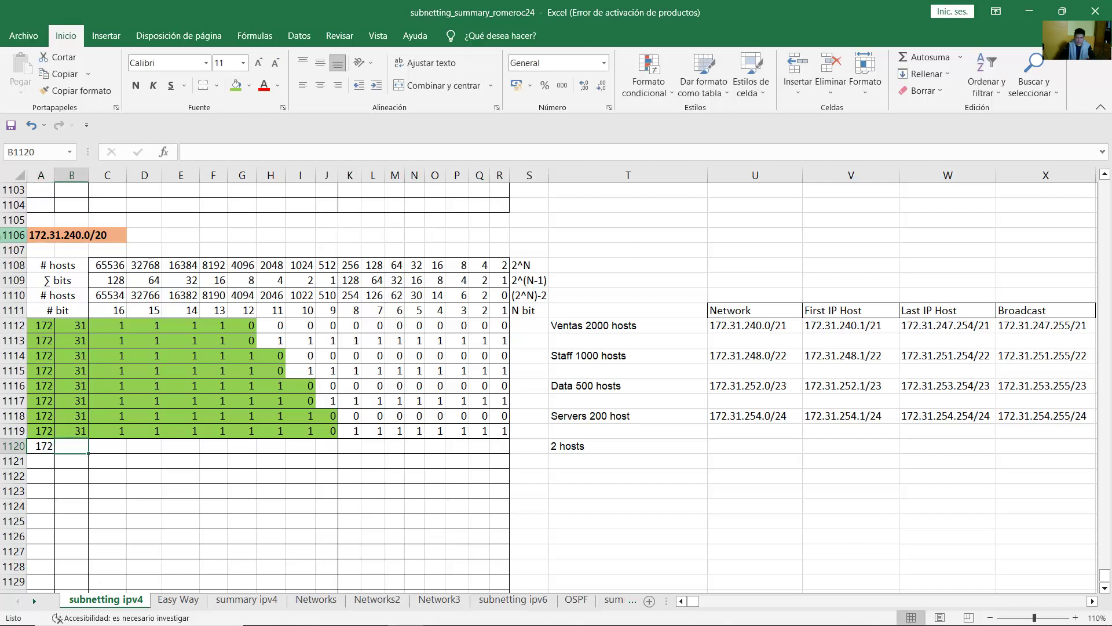
pyautogui.write('31')
pyautogui.press('Tab')
# Complete the network bits in row 1120 with 1 in each cell of C1120:J1120 and 0 in K1120:R1120
pyautogui.write('1')
pyautogui.press('Tab')
pyautogui.write('1\t1')
pyautogui.press('Tab')
pyautogui.write('1\t1\t1\t1')
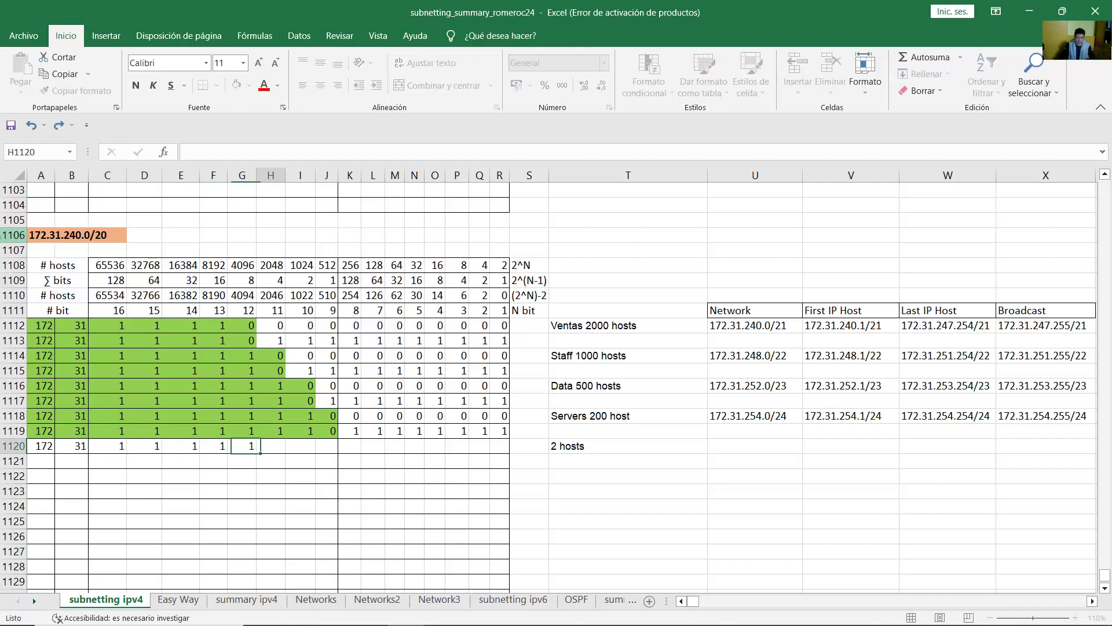
pyautogui.press('Tab')
pyautogui.write('1\t0\t0\t0\t0\t0\t0')
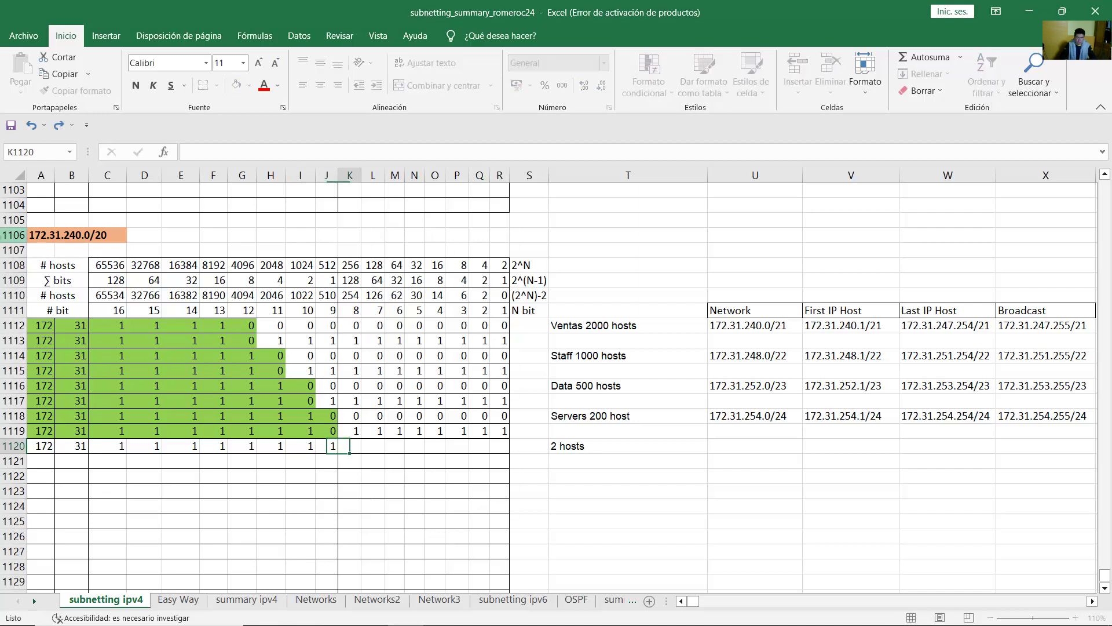
pyautogui.press('Tab')
pyautogui.write('0\t0')
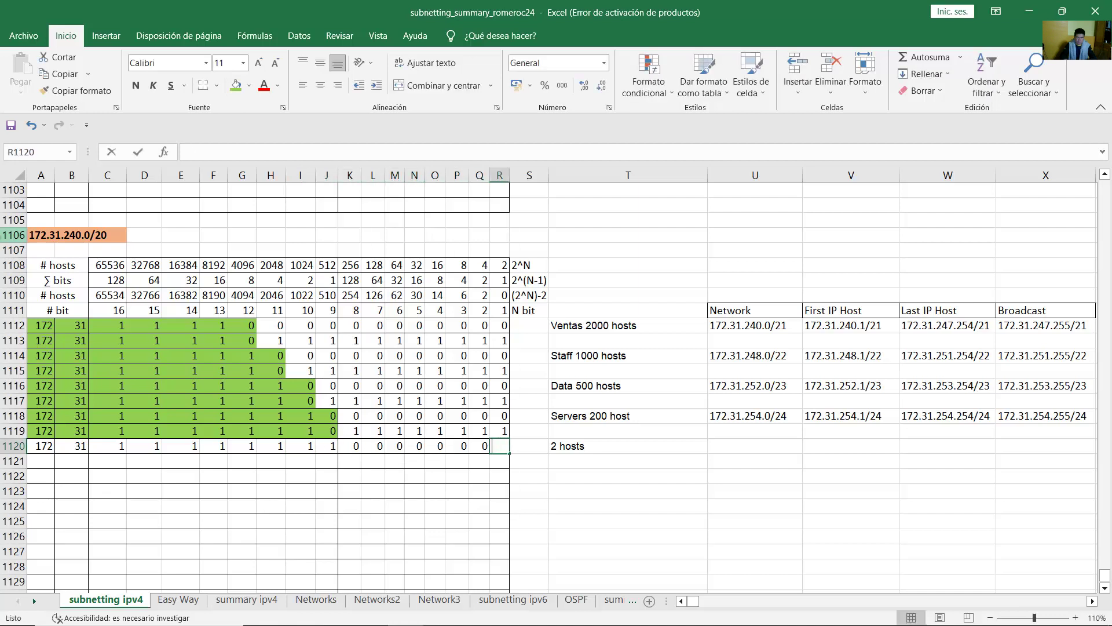
pyautogui.press('Return')
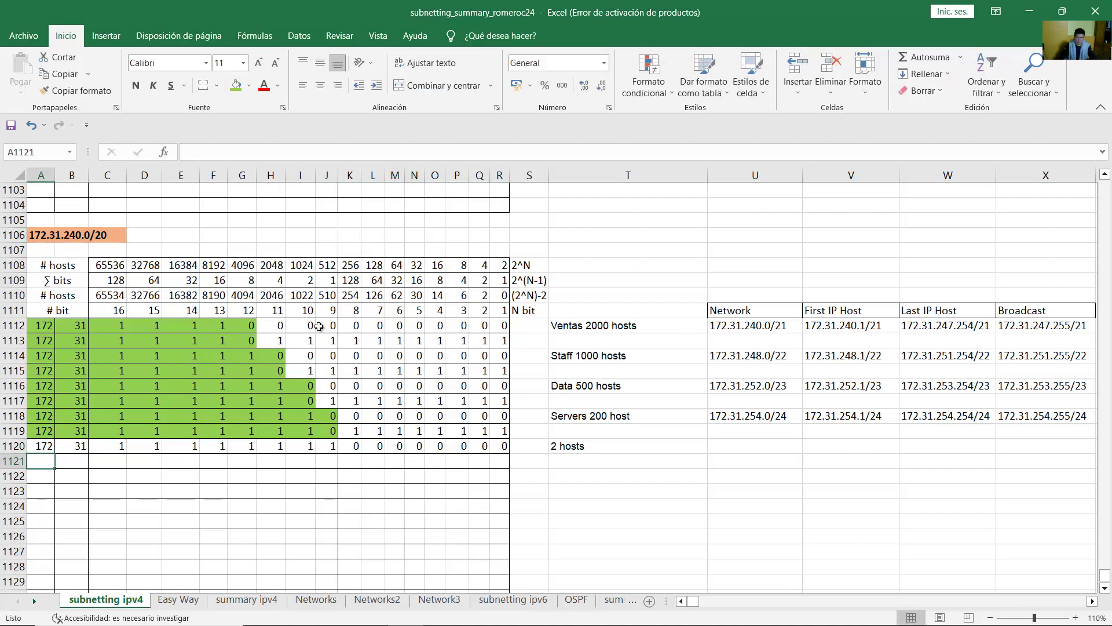
# Shade the network portion A1120:P1120 green, leaving the last two host bits unshaded
pyautogui.click(605, 448)
pyautogui.moveTo(238, 298); pyautogui.dragTo(47, 451)
pyautogui.click(483, 294)
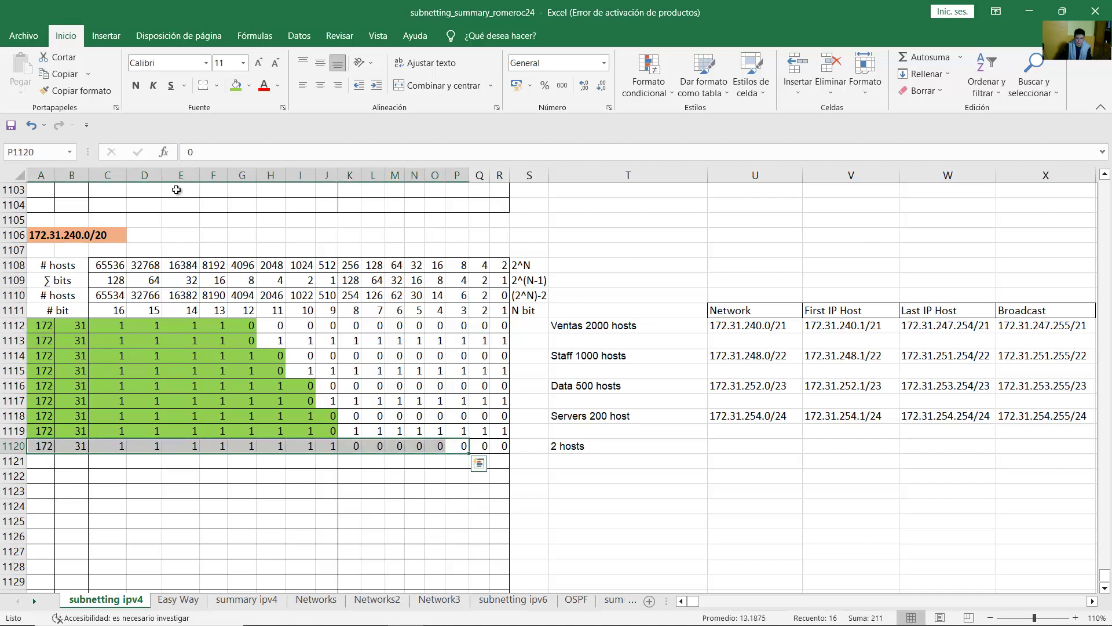
pyautogui.click(237, 91)
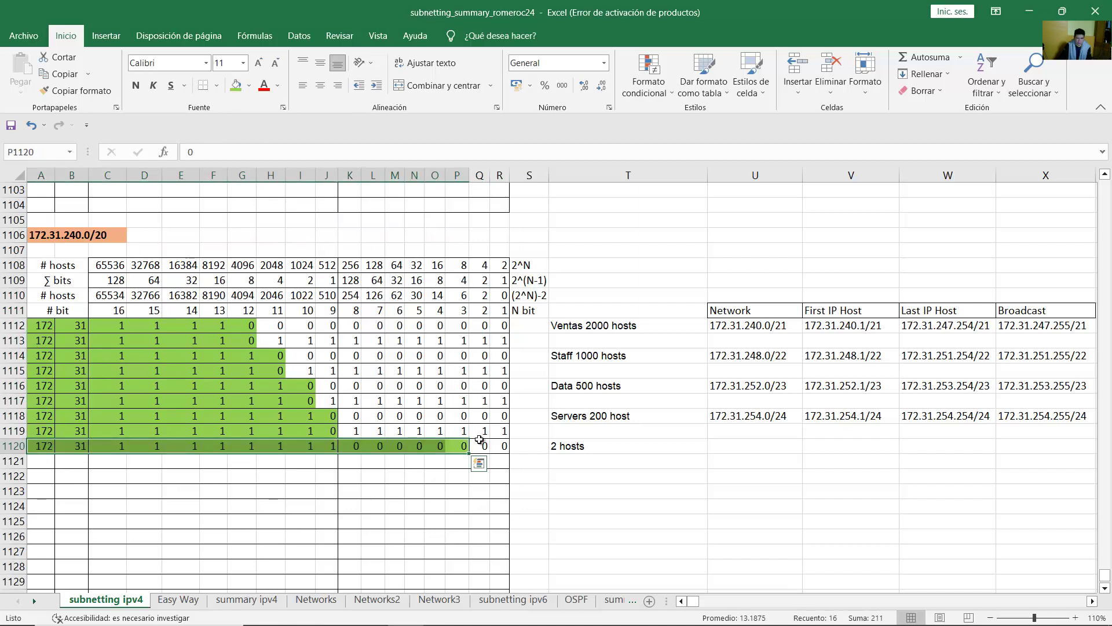
# Enter 172.31.255.0/30 as the network address of the 2 hosts subnet in U1120
pyautogui.moveTo(502, 445); pyautogui.dragTo(75, 445)
pyautogui.click(414, 446)
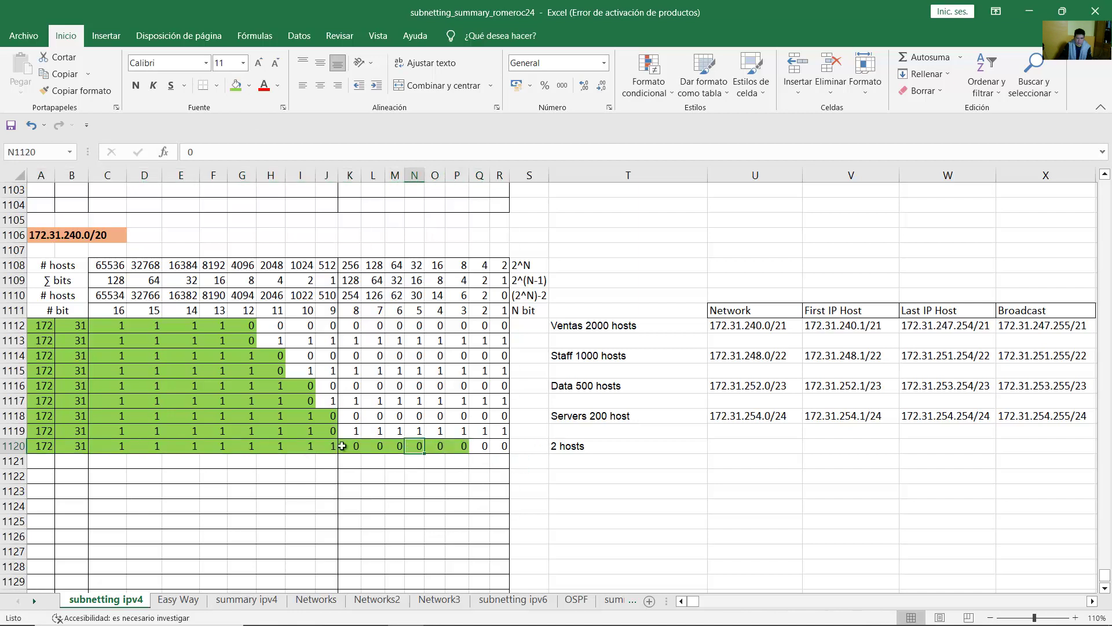
pyautogui.click(39, 446)
pyautogui.moveTo(103, 446); pyautogui.dragTo(333, 446)
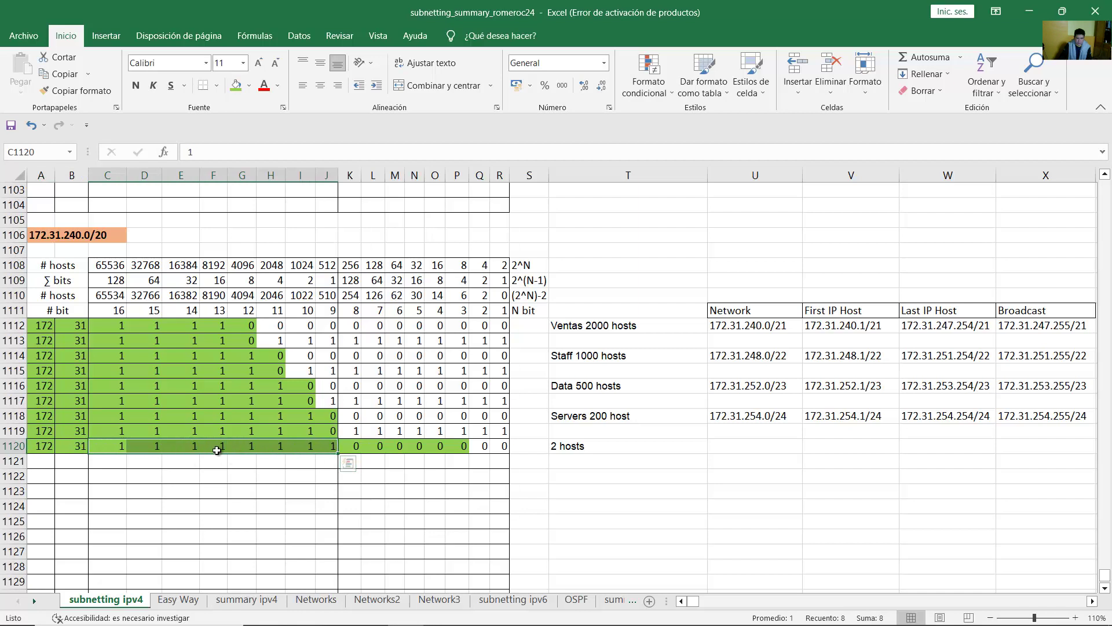
pyautogui.moveTo(353, 446); pyautogui.dragTo(502, 446)
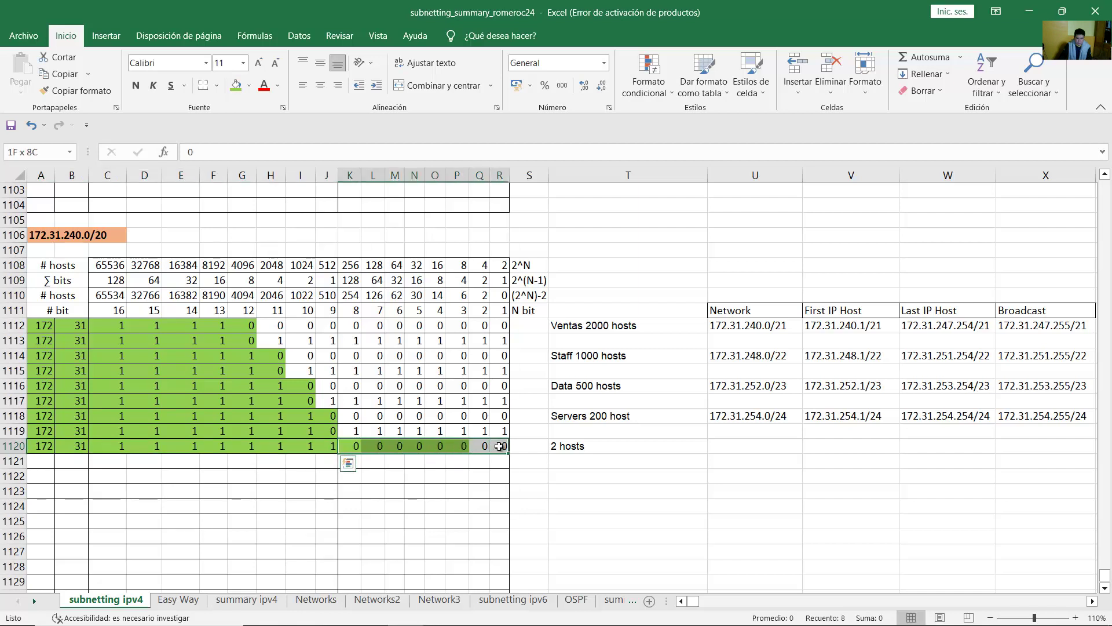
pyautogui.click(711, 446)
pyautogui.write('17')
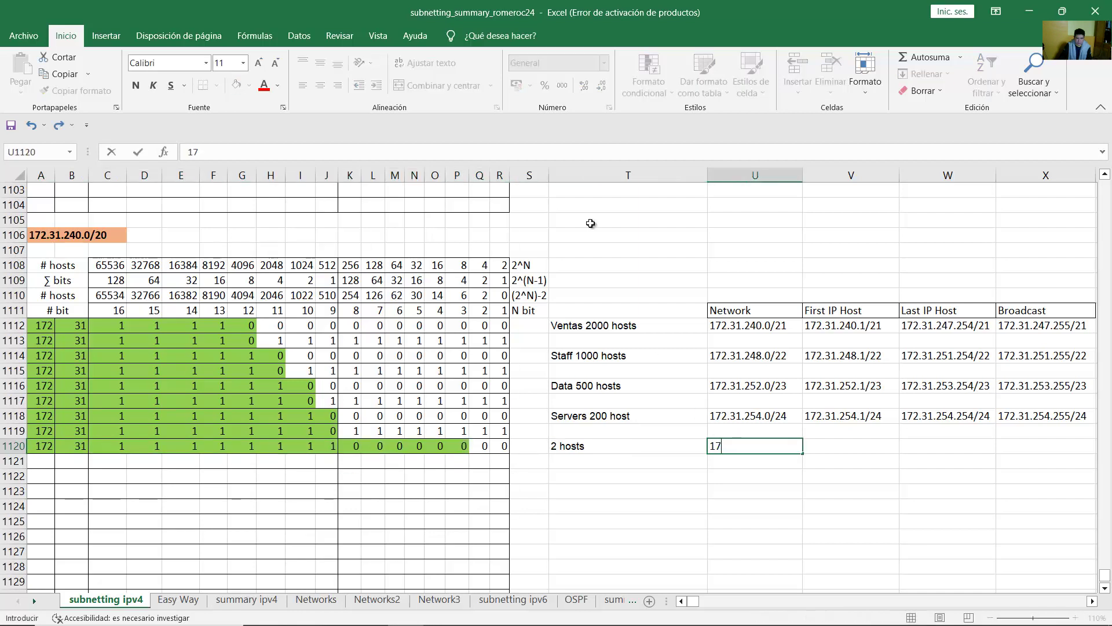
pyautogui.write('2.31.255.0/')
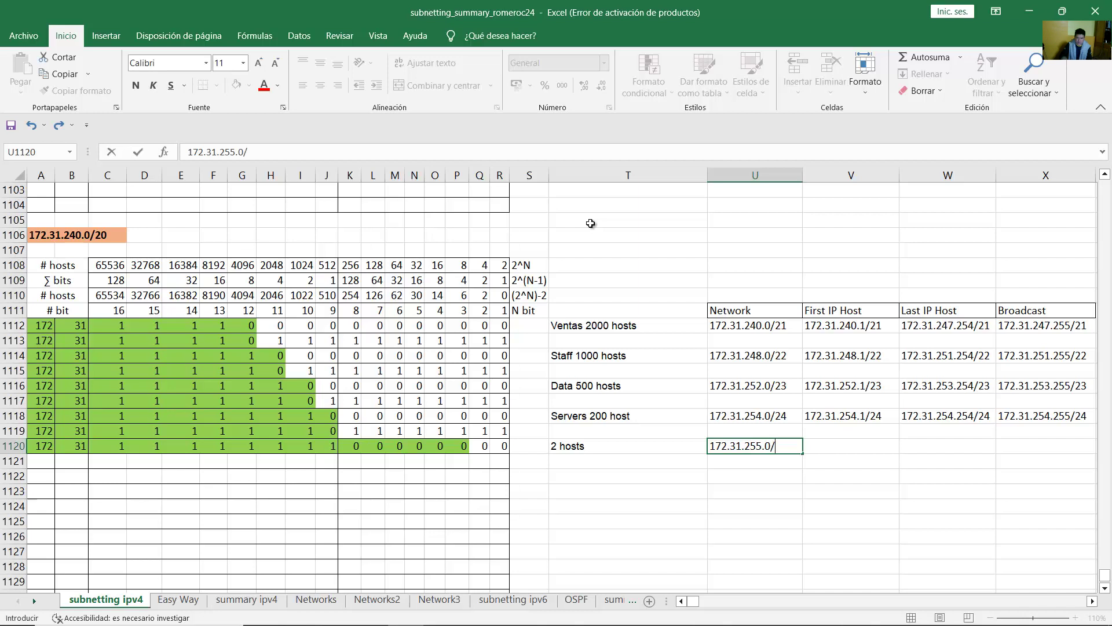
pyautogui.write('30')
pyautogui.press('Return')
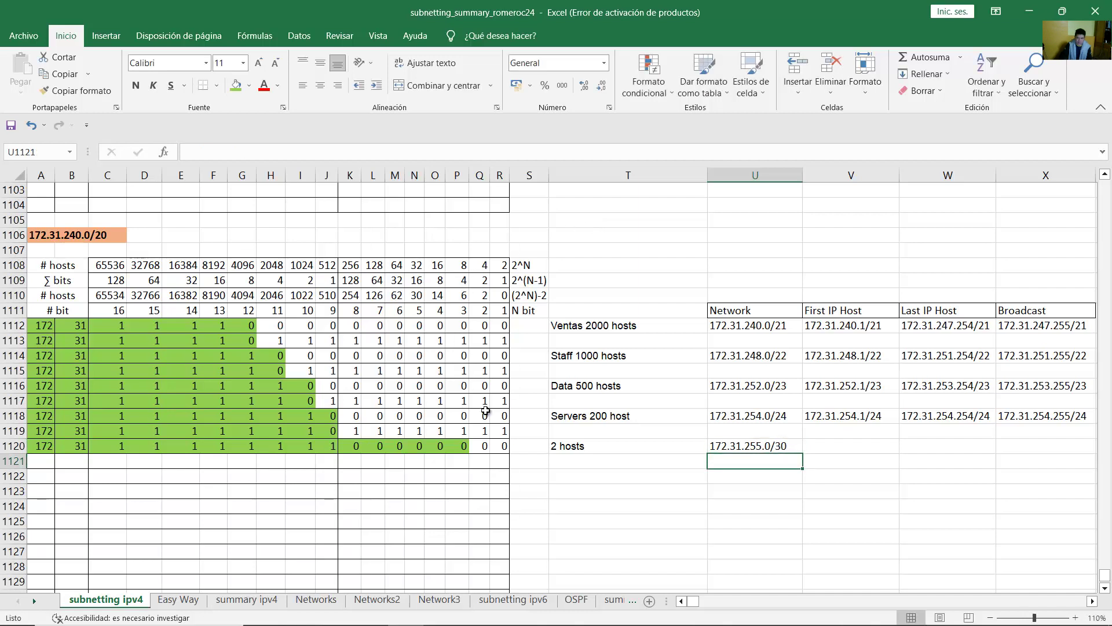
# Examine the network and host bits in row 1120 against the network address in U1120
pyautogui.moveTo(501, 446); pyautogui.dragTo(41, 444)
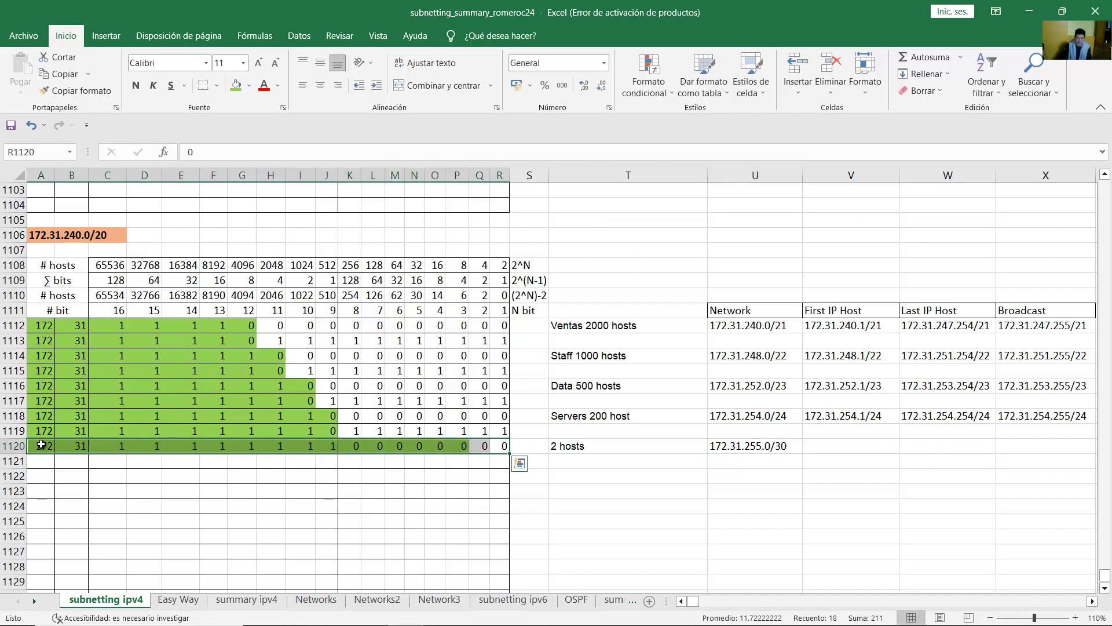
pyautogui.click(500, 447)
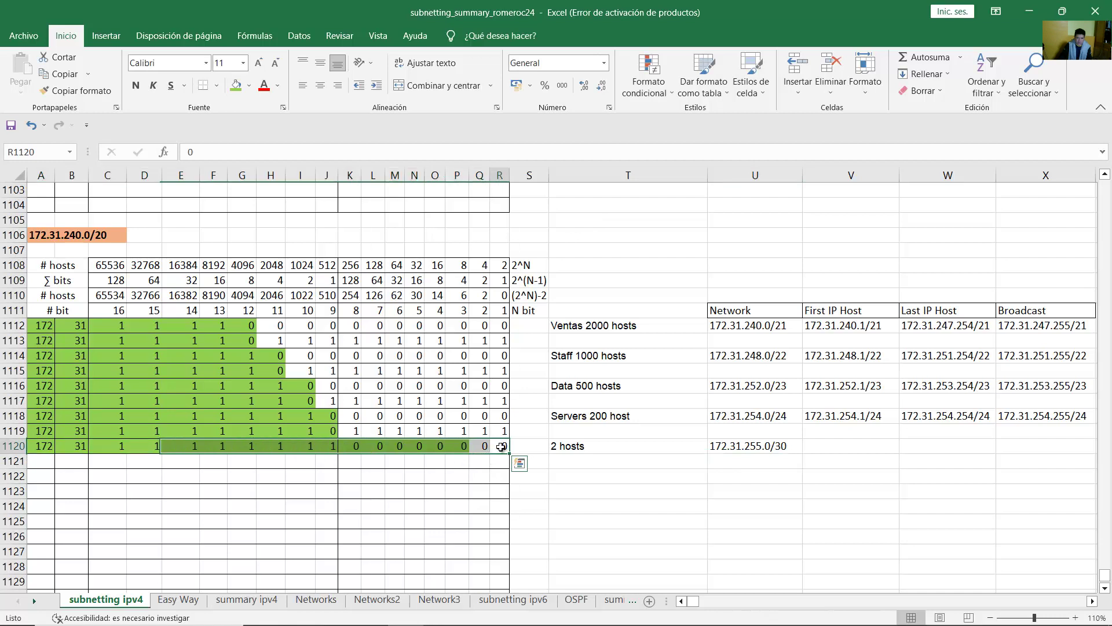
pyautogui.moveTo(481, 446); pyautogui.dragTo(492, 446)
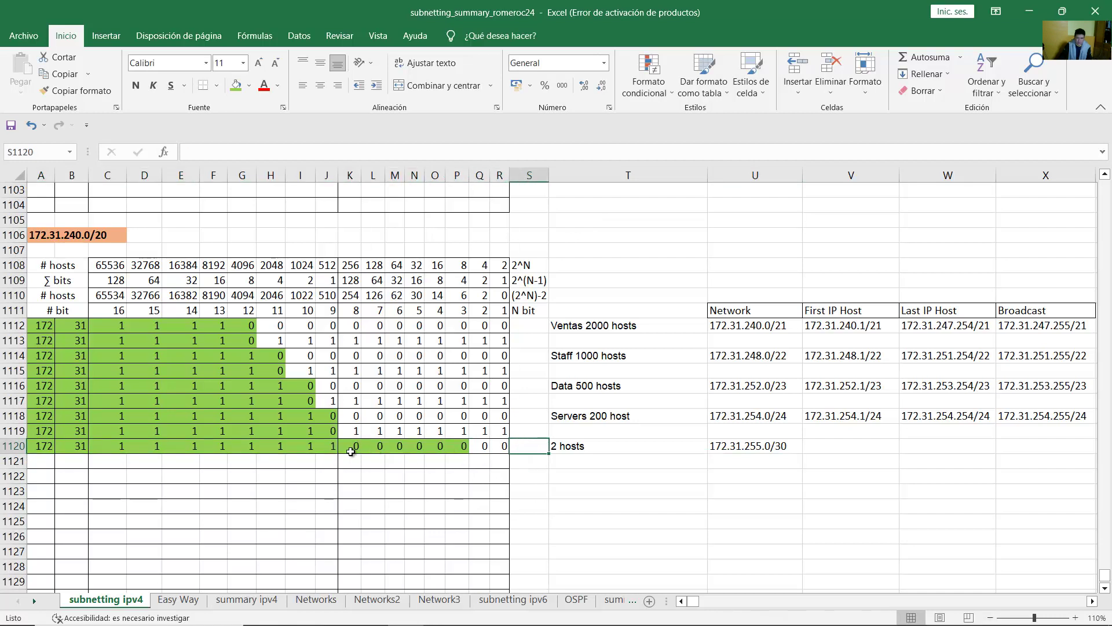
pyautogui.moveTo(327, 446); pyautogui.dragTo(50, 445)
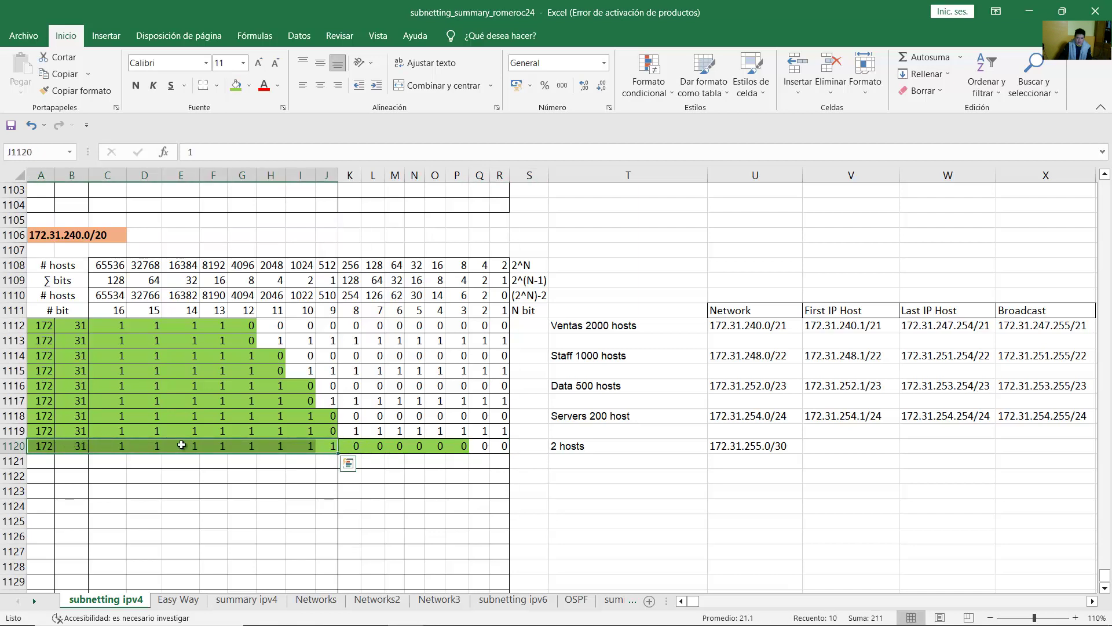
pyautogui.click(353, 444)
pyautogui.click(373, 445)
pyautogui.click(398, 445)
pyautogui.click(417, 444)
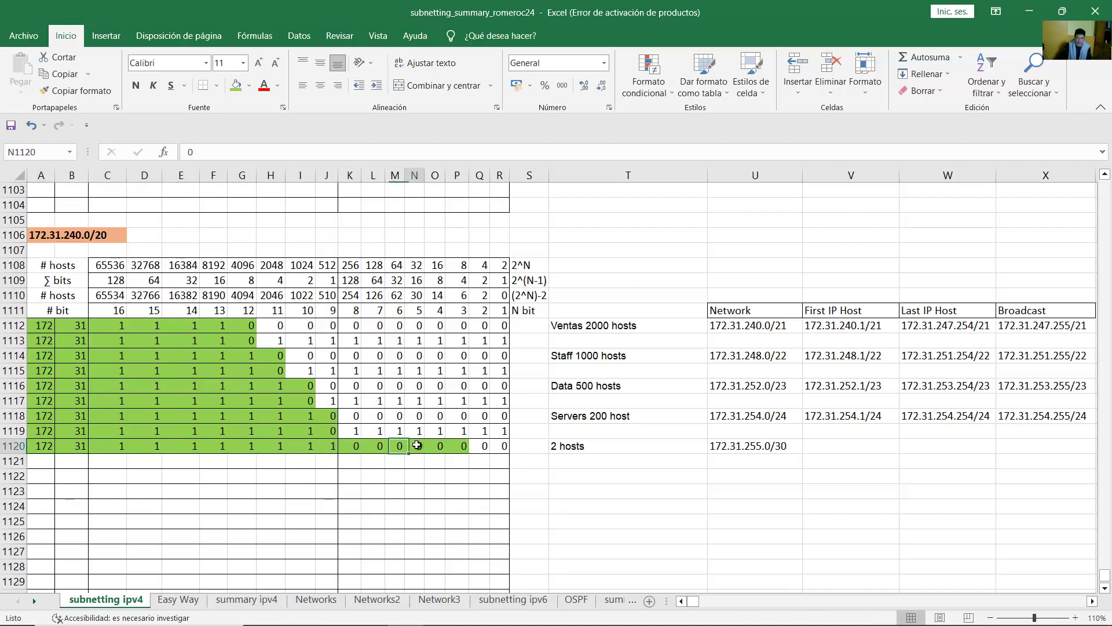
pyautogui.click(439, 445)
pyautogui.click(461, 445)
pyautogui.click(728, 449)
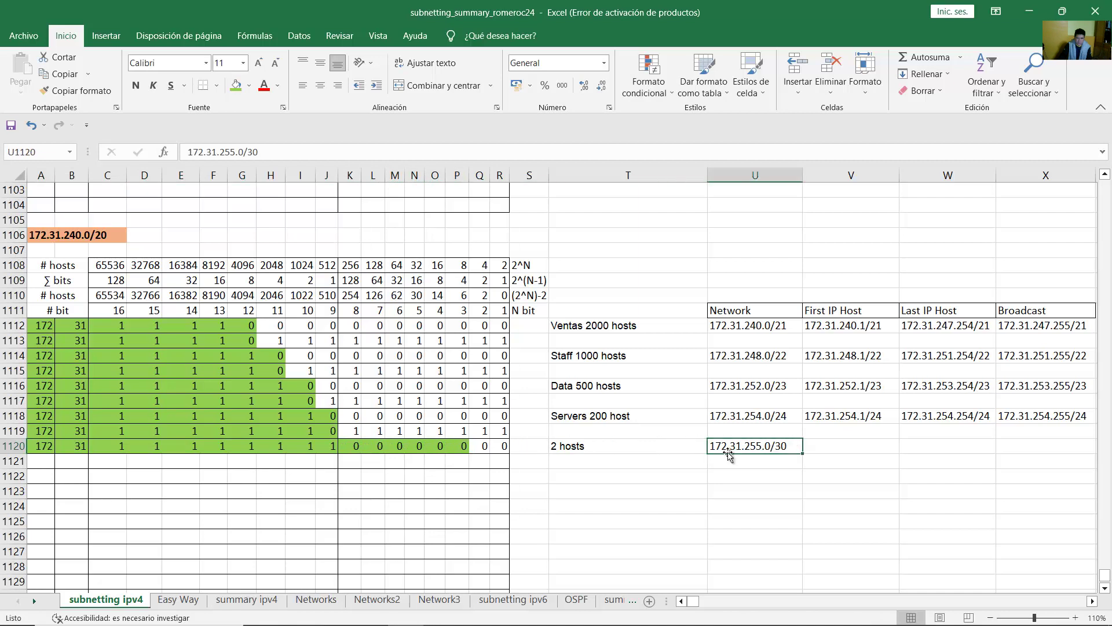
# Copy the shaded range A1120:P1120 down into row 1121 and enter 1 in both Q1121 and R1121
pyautogui.moveTo(462, 446); pyautogui.dragTo(32, 446)
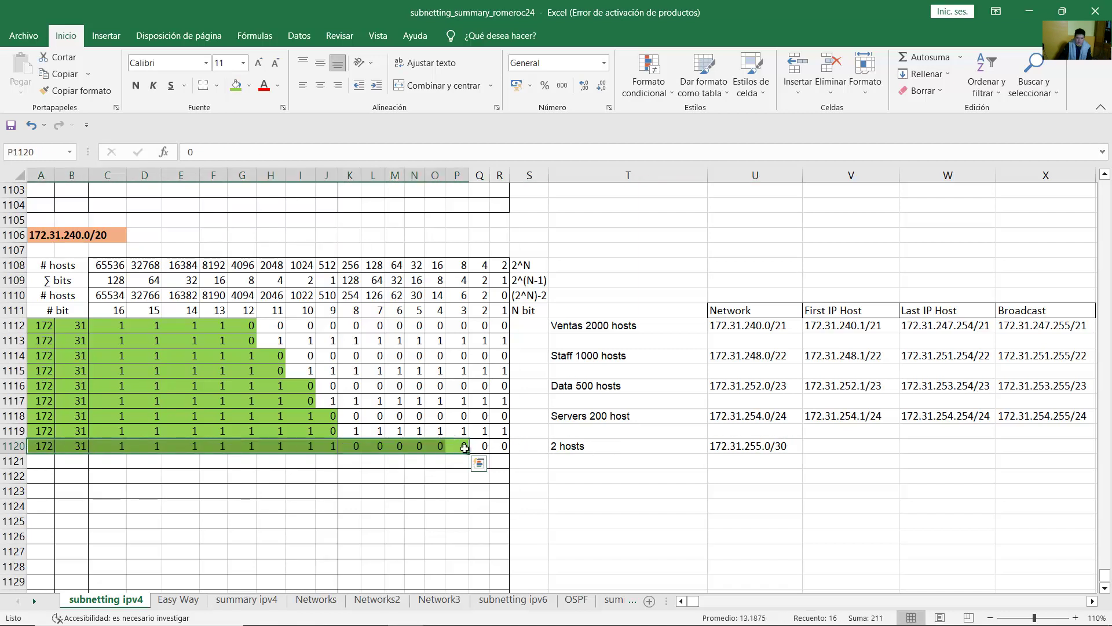
pyautogui.moveTo(467, 454); pyautogui.dragTo(469, 466)
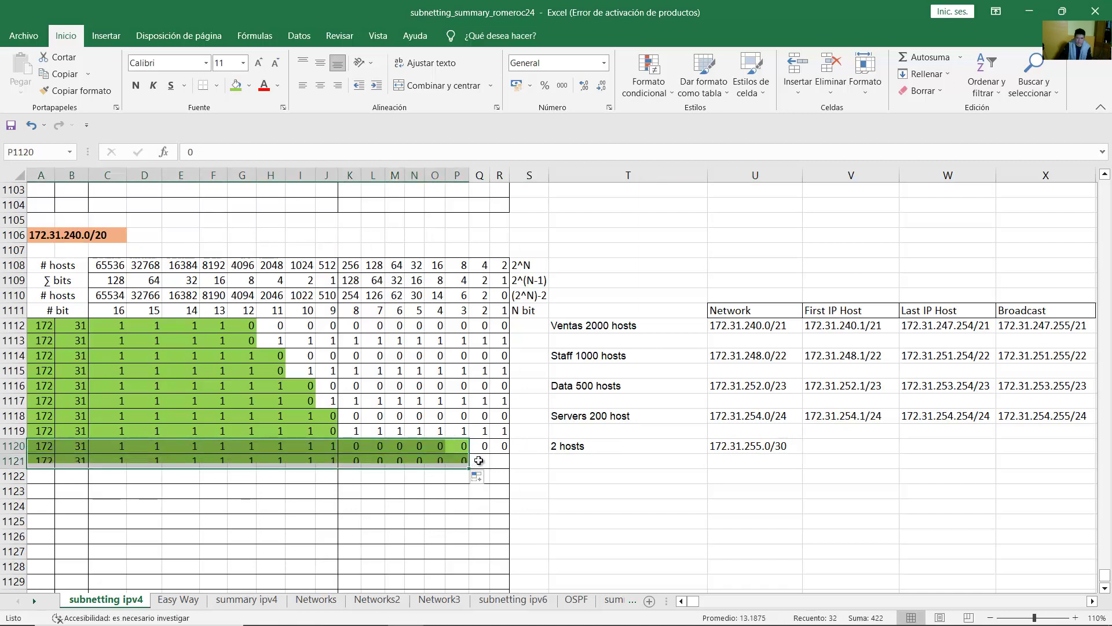
pyautogui.click(480, 460)
pyautogui.write('1')
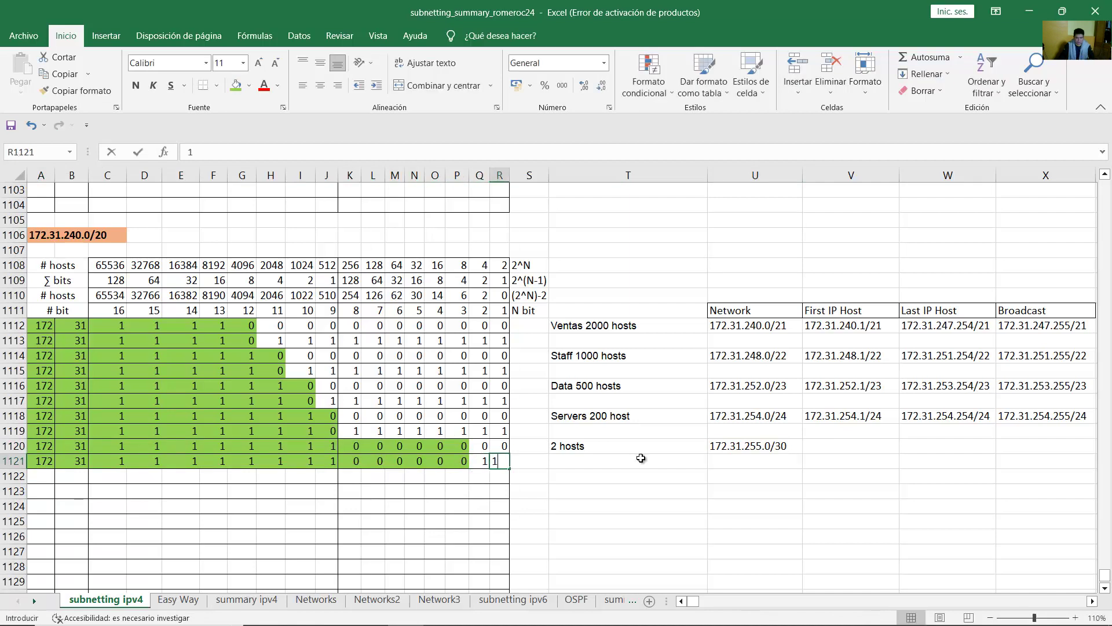
pyautogui.press('Tab')
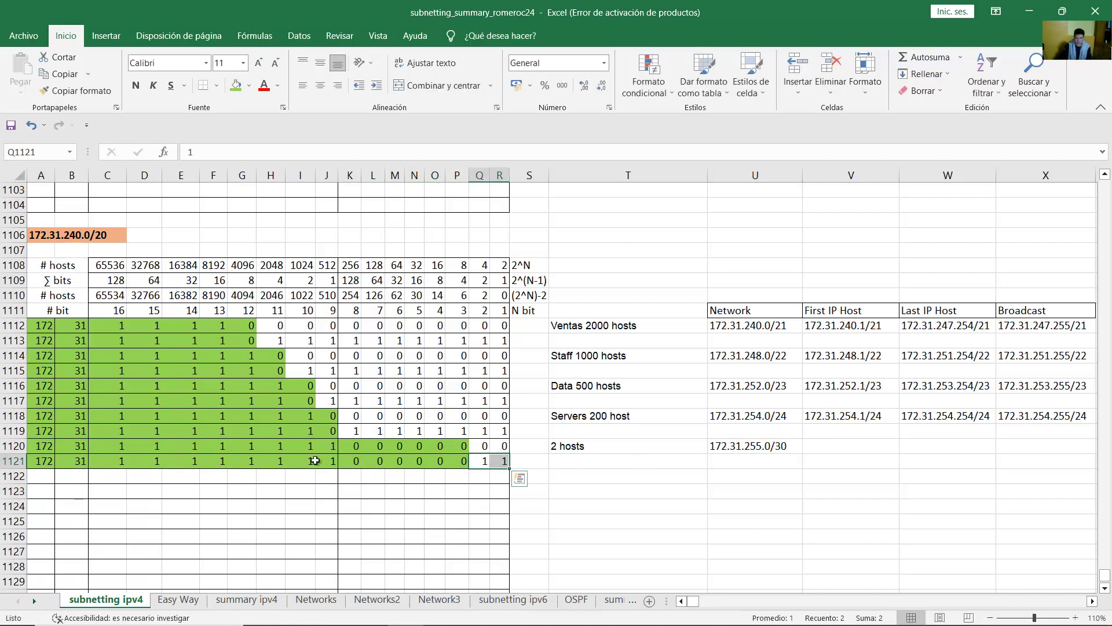
# Enter 172.31.255.3/30 as the broadcast address of the 2 hosts subnet in X1120
pyautogui.click(45, 462)
pyautogui.moveTo(107, 461); pyautogui.dragTo(498, 462)
pyautogui.click(1005, 447)
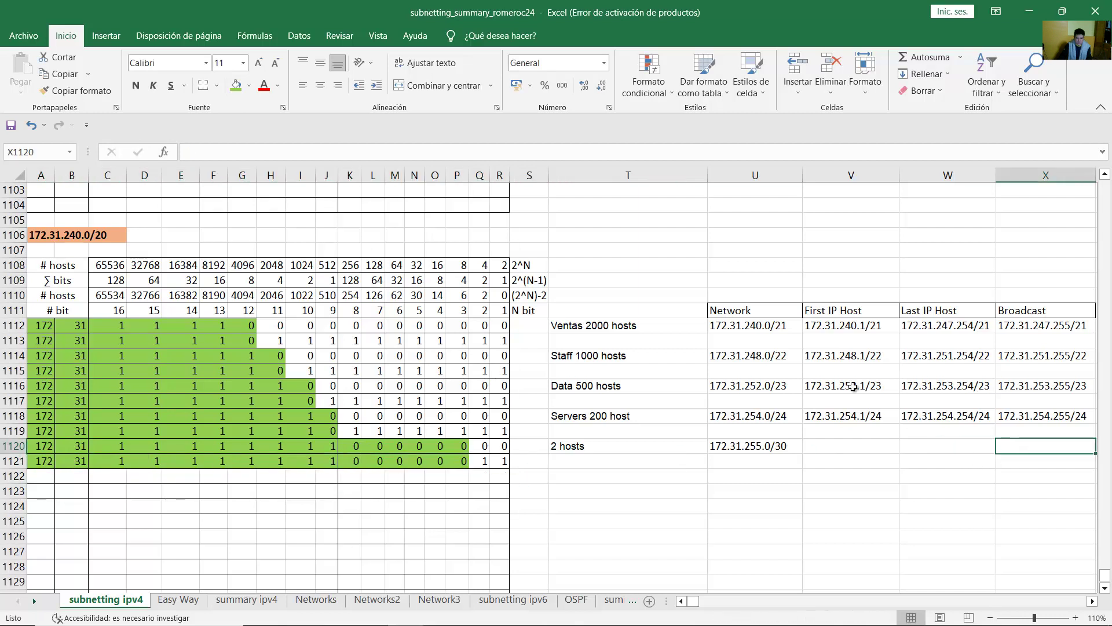
pyautogui.write('172.31.')
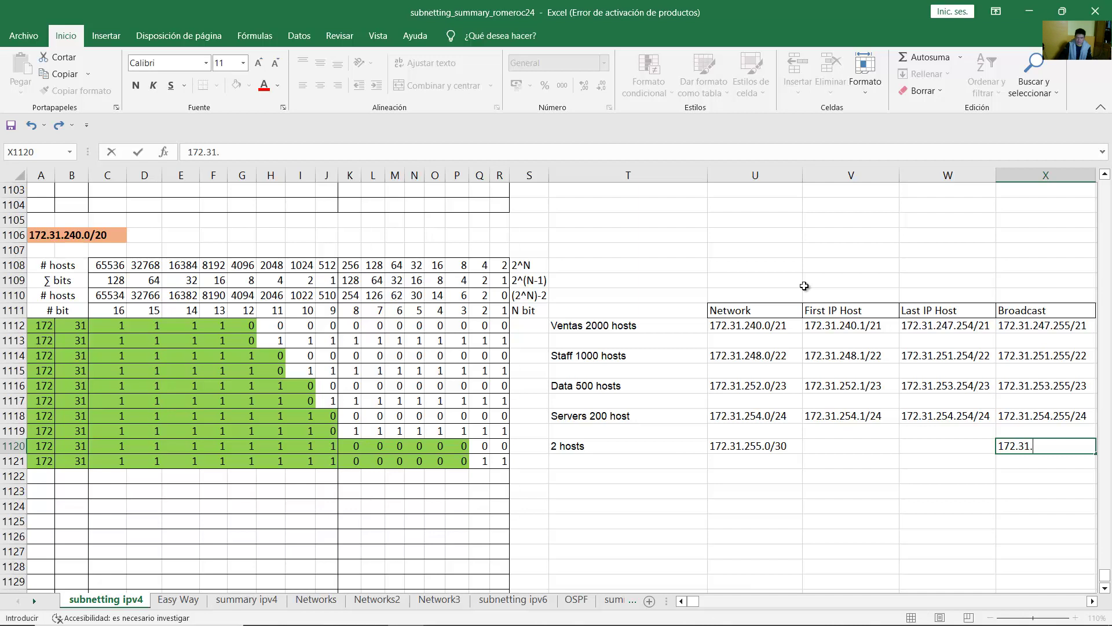
pyautogui.write('255.3/30')
pyautogui.press('Return')
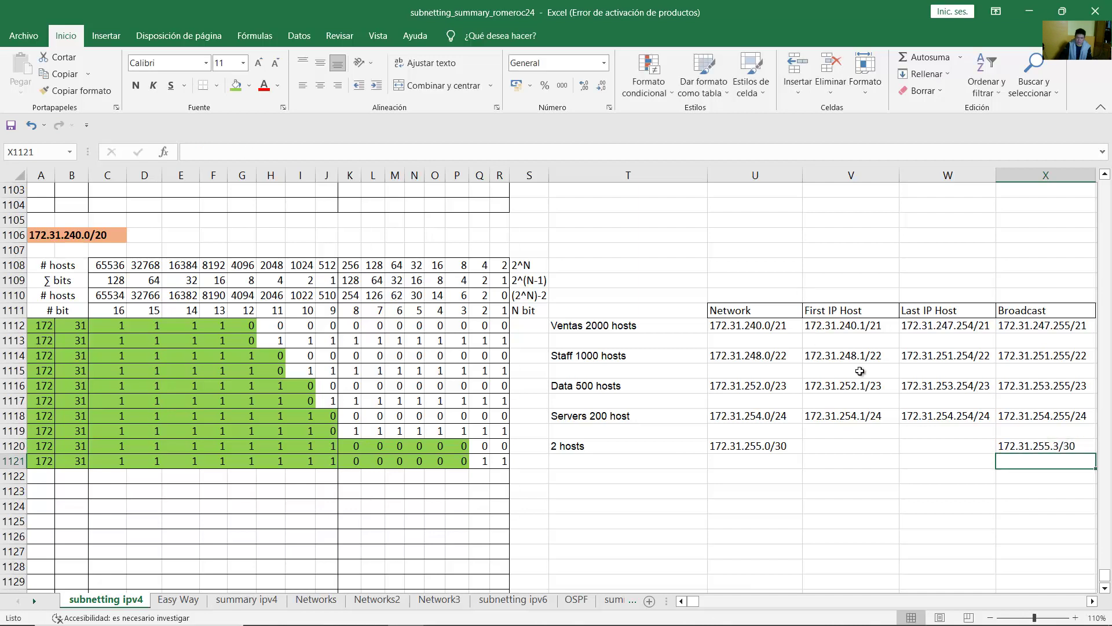
pyautogui.click(1014, 446)
# Enter 172.31.255.1/30 as the first IP host of the 2 hosts subnet in V1120
pyautogui.click(816, 445)
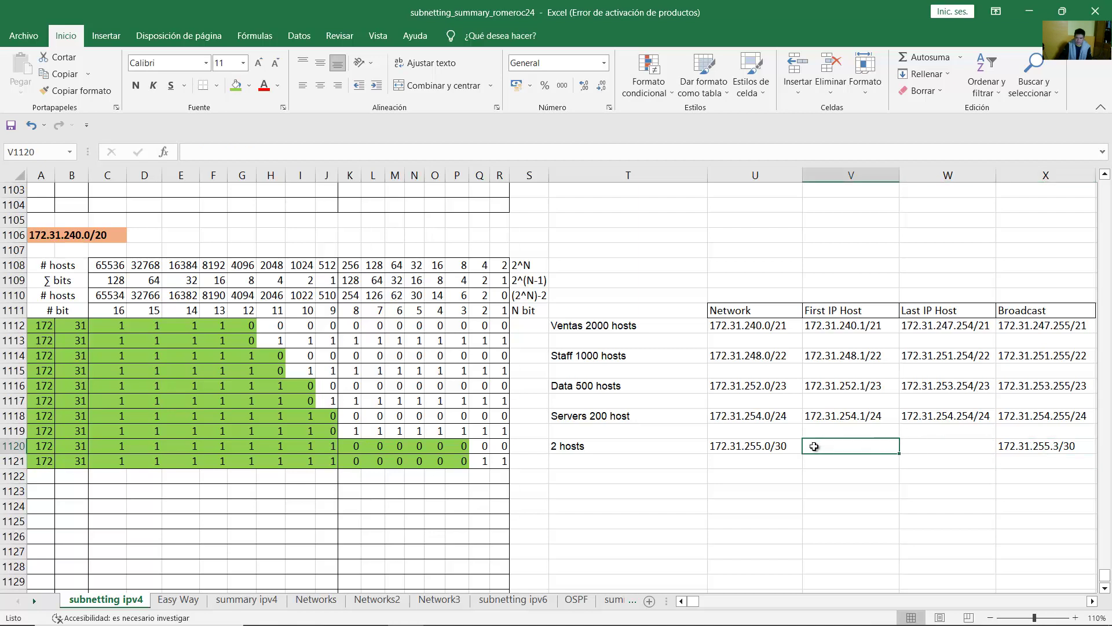
pyautogui.click(671, 449)
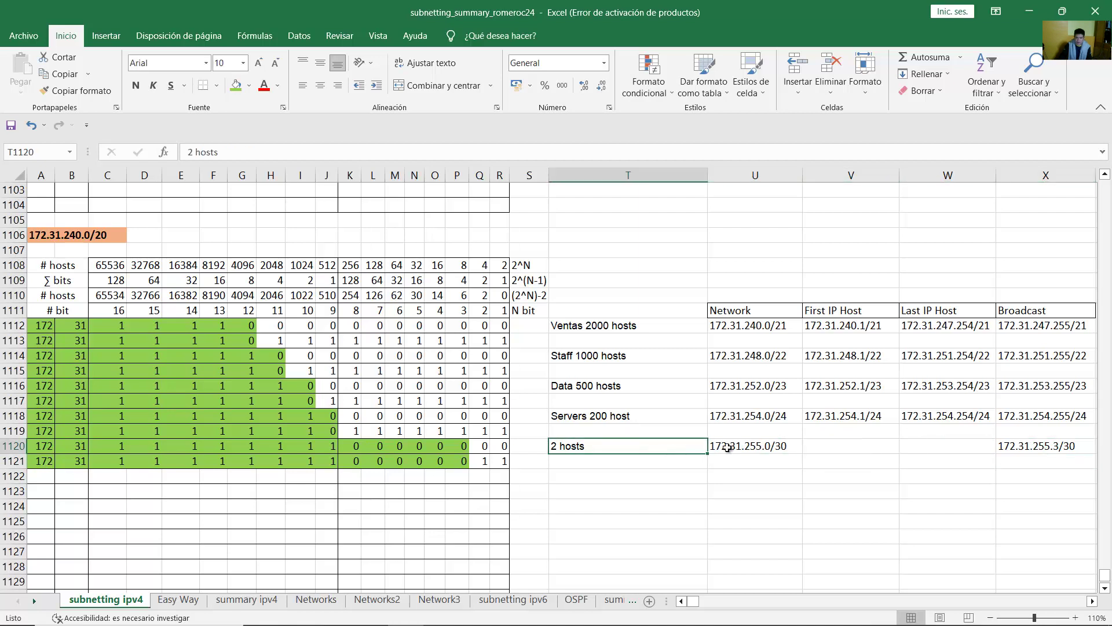
pyautogui.click(824, 447)
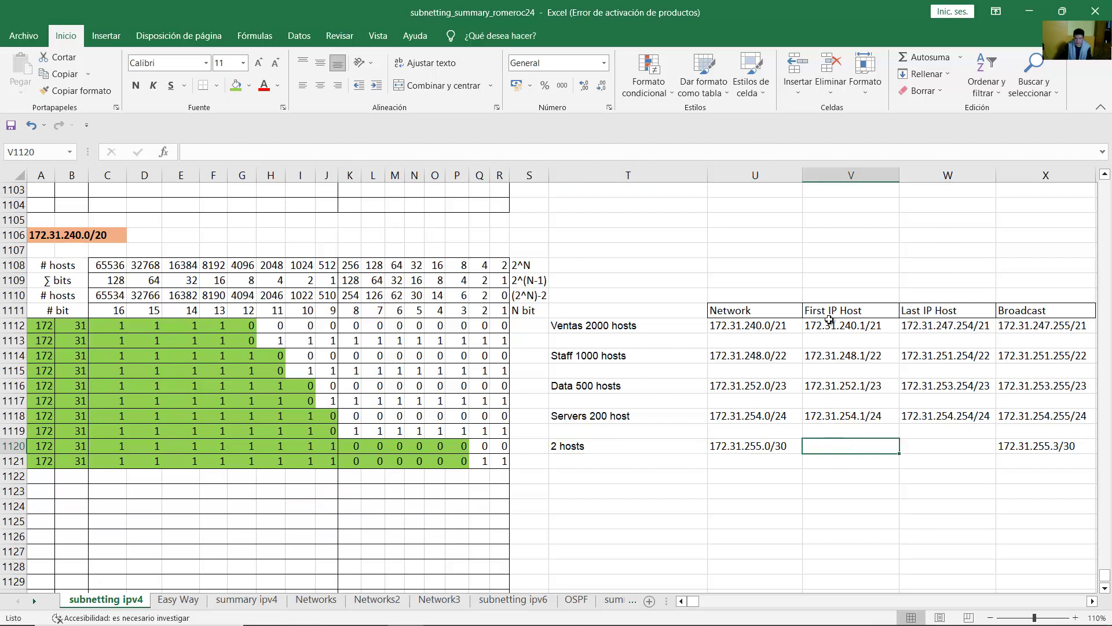
pyautogui.write('172.31.25')
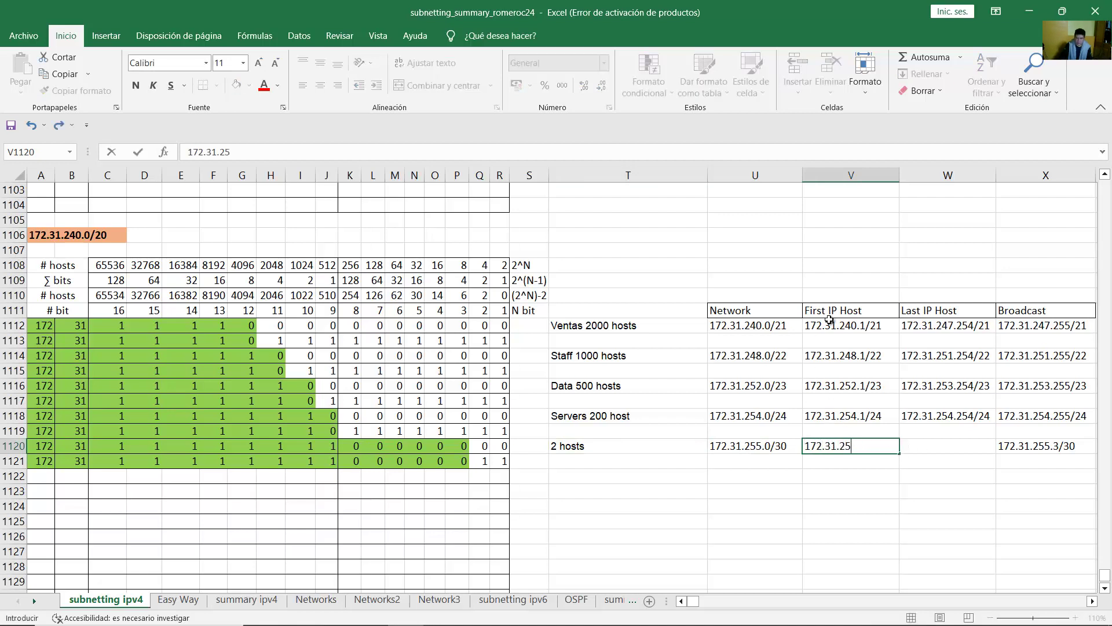
pyautogui.write('5.1/30')
# Enter 172.31.255.2/30 as the last IP host of the 2 hosts subnet in W1120
pyautogui.click(946, 449)
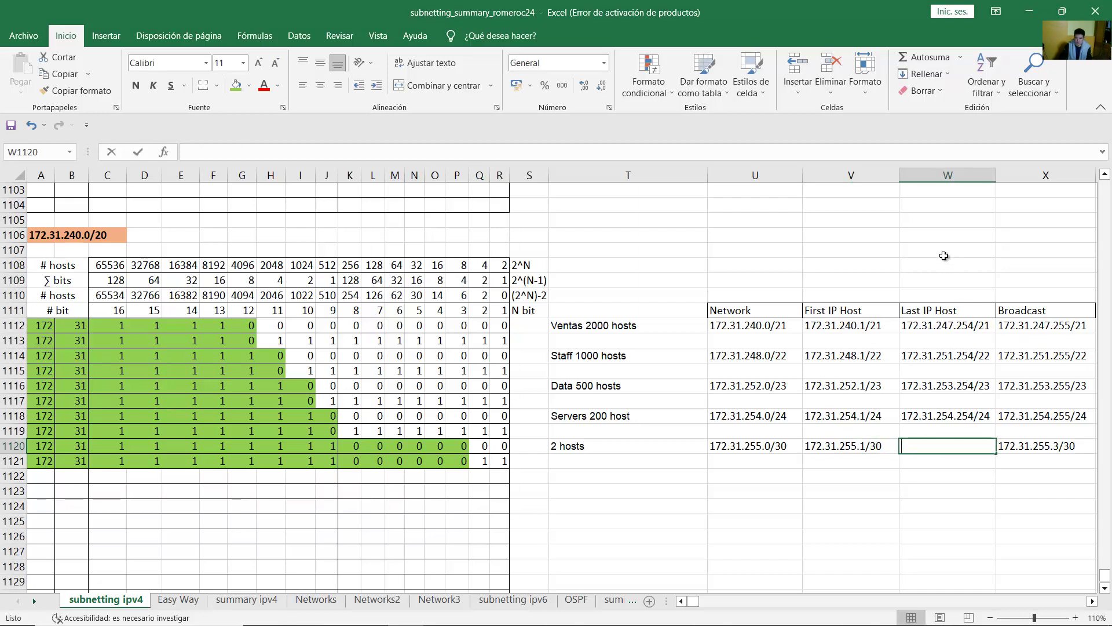
pyautogui.write('172.31.255.2/')
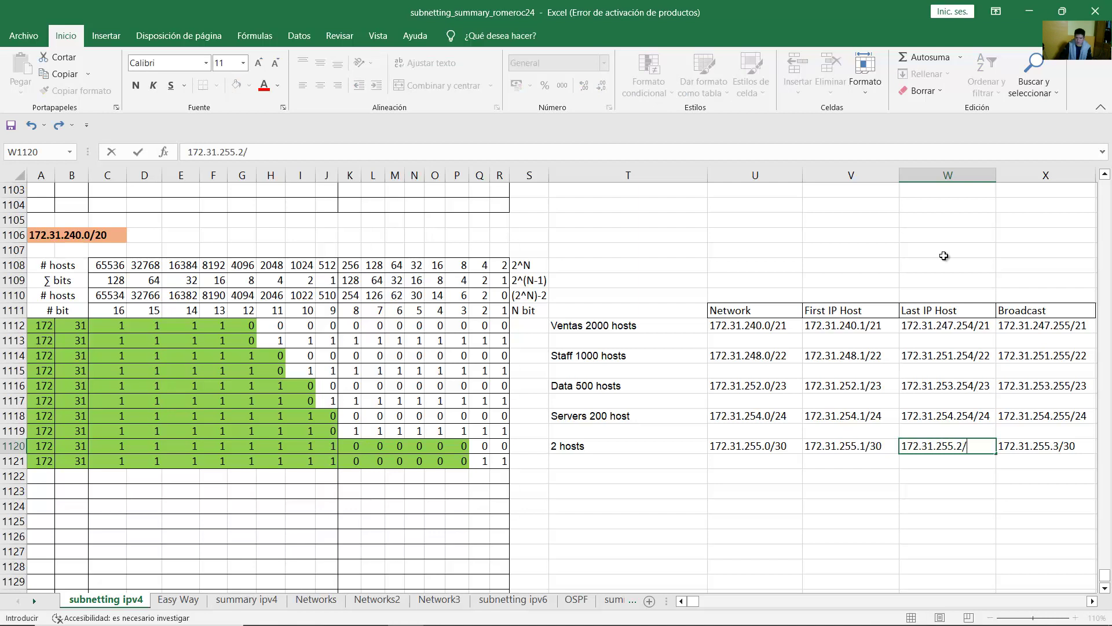
pyautogui.write('30')
pyautogui.press('Return')
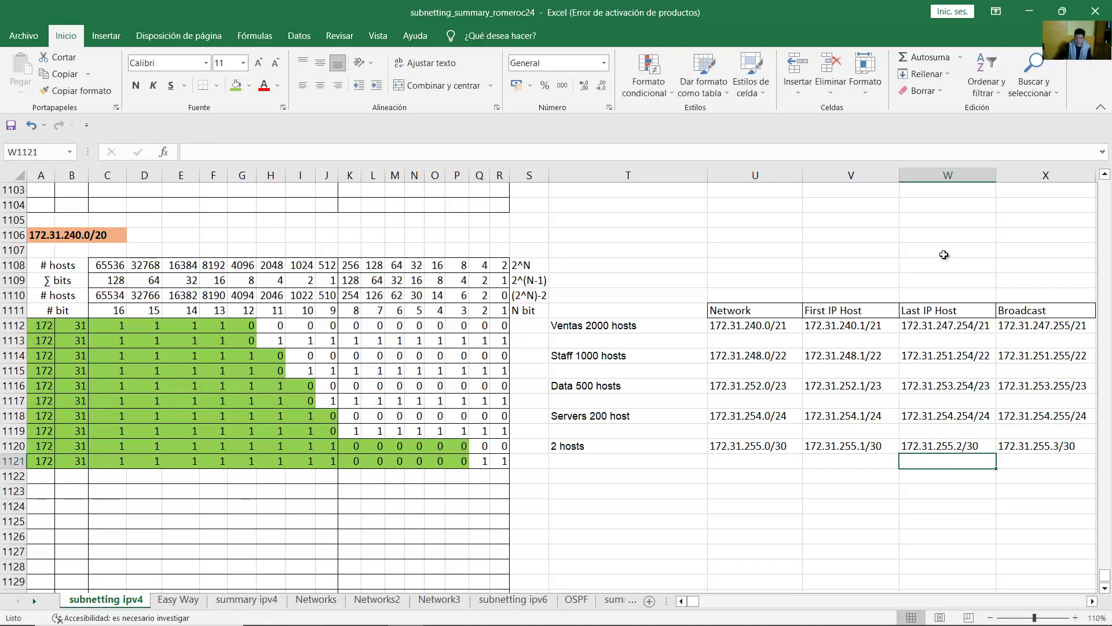
# Review the VLSM results for all five subnets in T1112:X1120
pyautogui.moveTo(581, 326); pyautogui.dragTo(1017, 448)
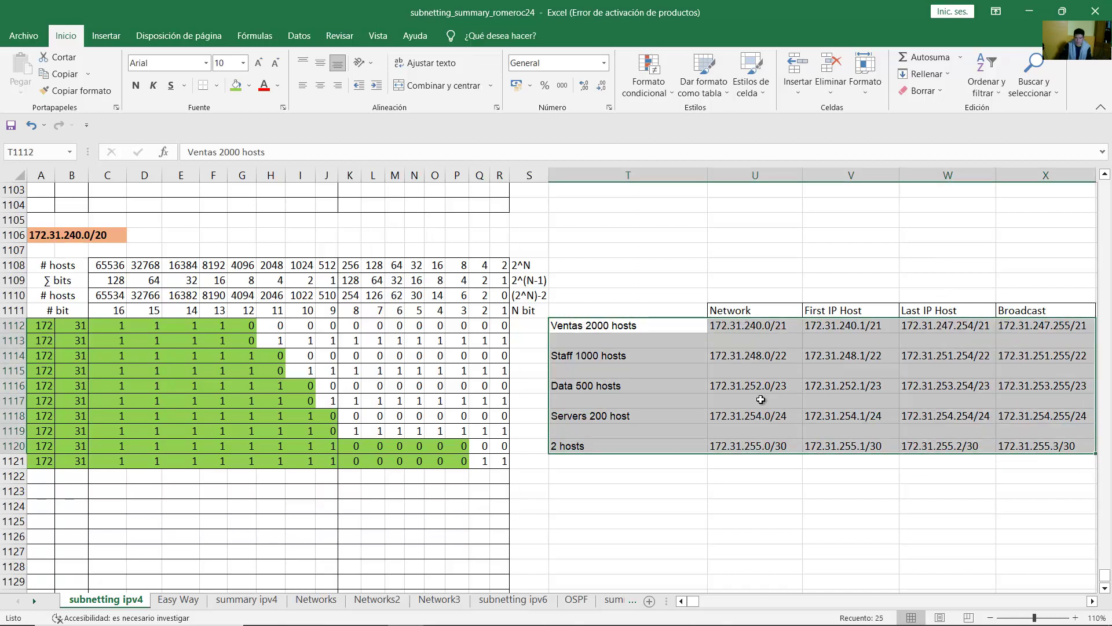
pyautogui.click(747, 387)
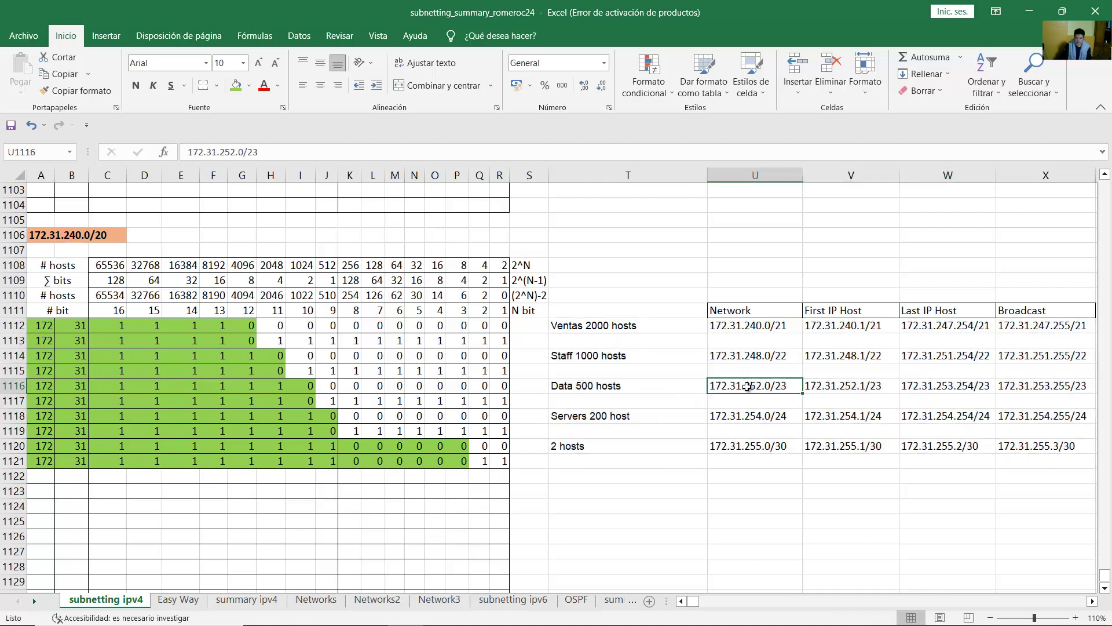
pyautogui.moveTo(614, 326); pyautogui.dragTo(1037, 443)
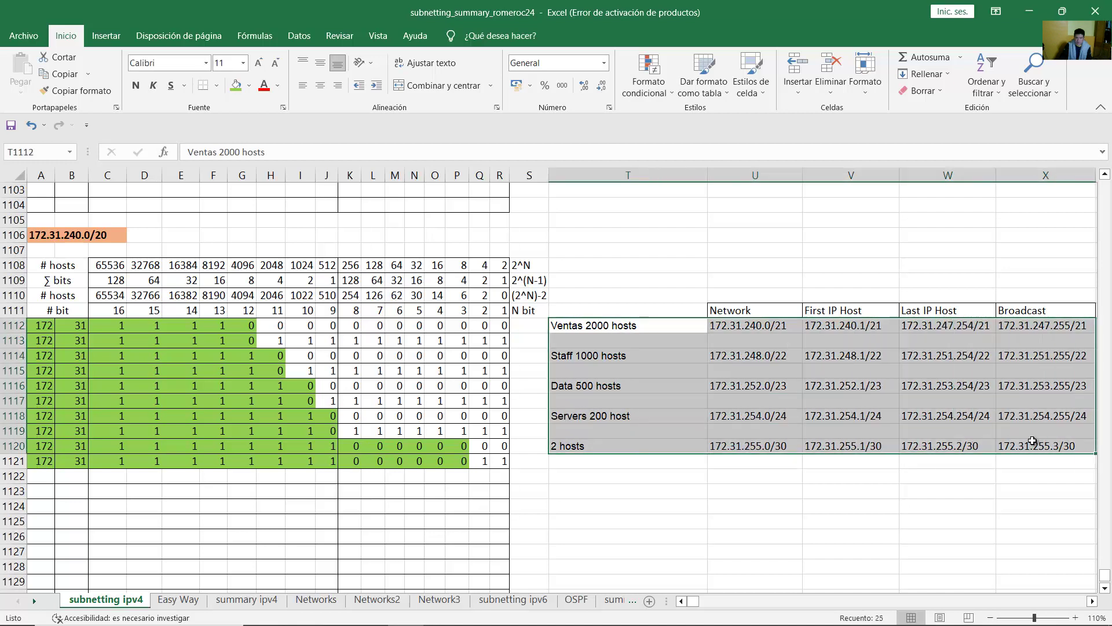
pyautogui.click(761, 474)
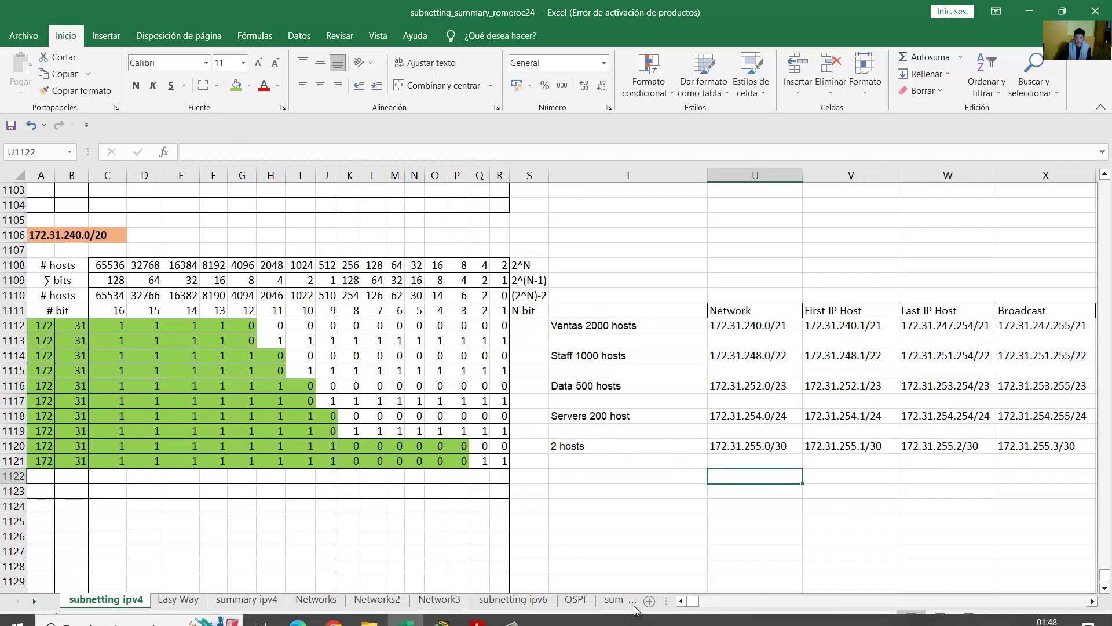
# Switch to Packet Tracer and the Práctica Examen de Habilidades PDF, and examine the IPv4 addressing table of Tarea 1
pyautogui.click(444, 615)
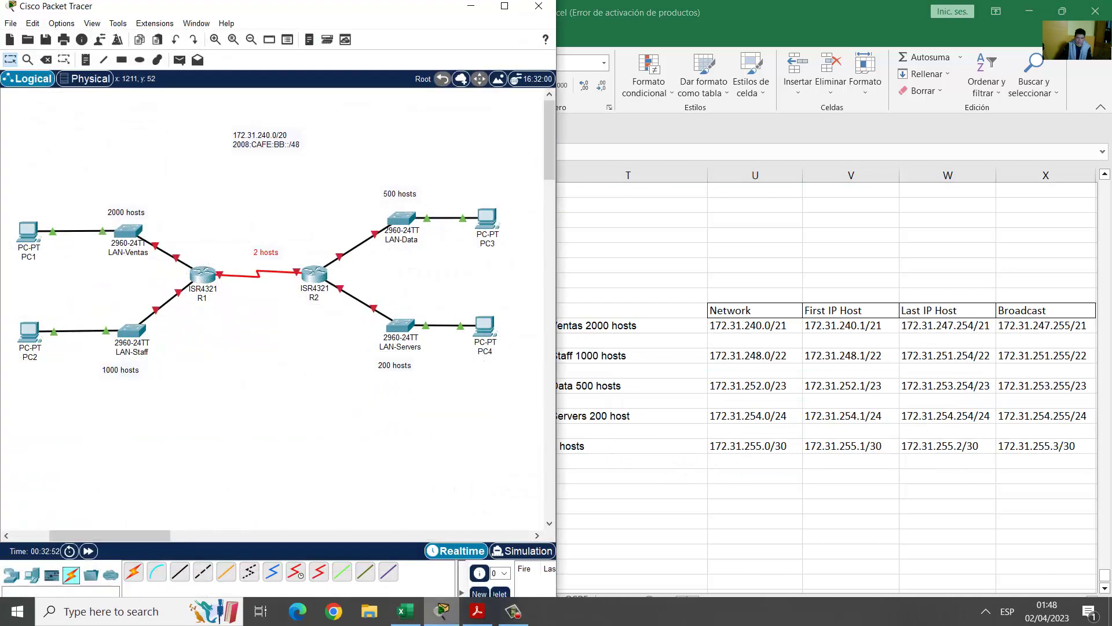
pyautogui.click(477, 612)
pyautogui.scroll(-3, 828, 365)
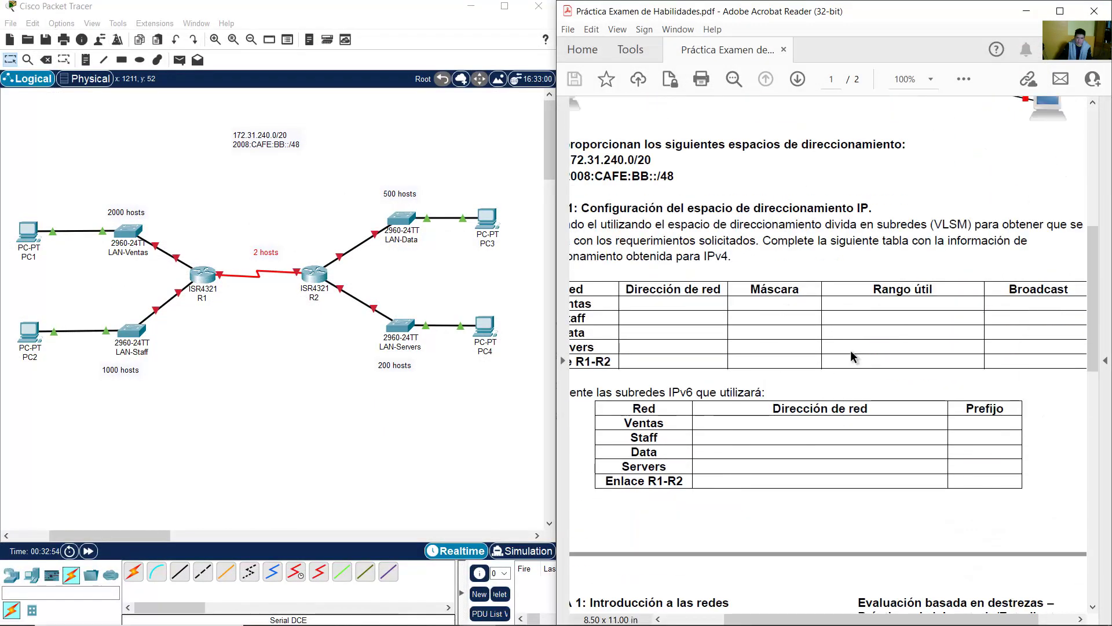
pyautogui.moveTo(794, 619); pyautogui.dragTo(766, 620)
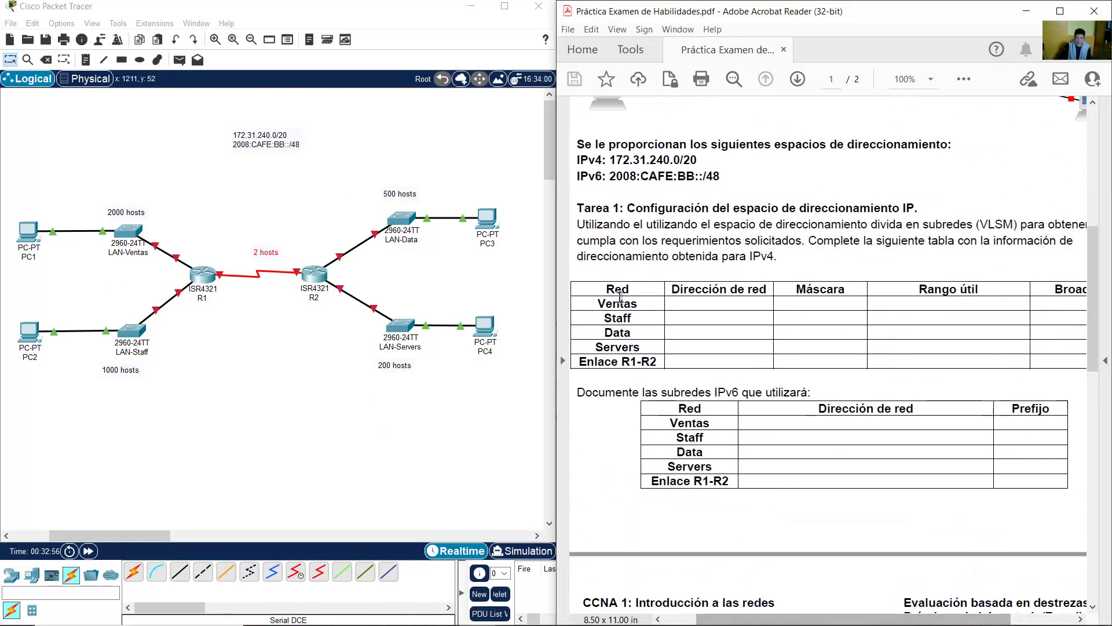
pyautogui.moveTo(605, 288); pyautogui.dragTo(996, 366)
pyautogui.click(936, 352)
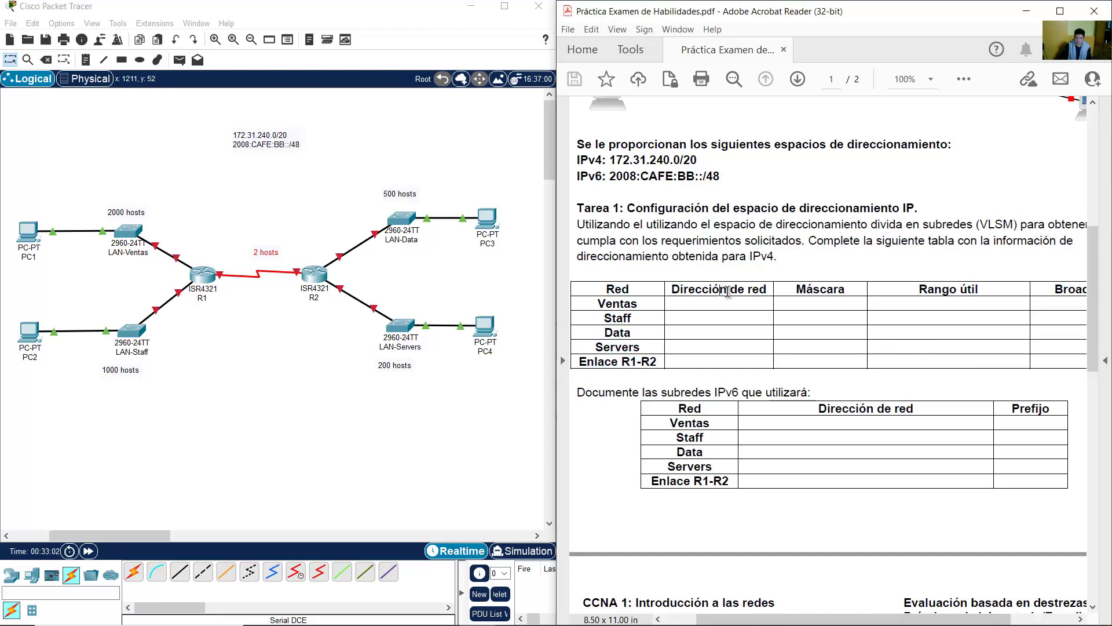
pyautogui.moveTo(721, 288); pyautogui.dragTo(865, 342)
pyautogui.click(863, 343)
# Examine the table in the PDF for documenting the IPv6 subnets of Ventas, Staff, Data, Servers and Enlace R1-R2
pyautogui.scroll(-1, 863, 344)
pyautogui.scroll(-5, 863, 344)
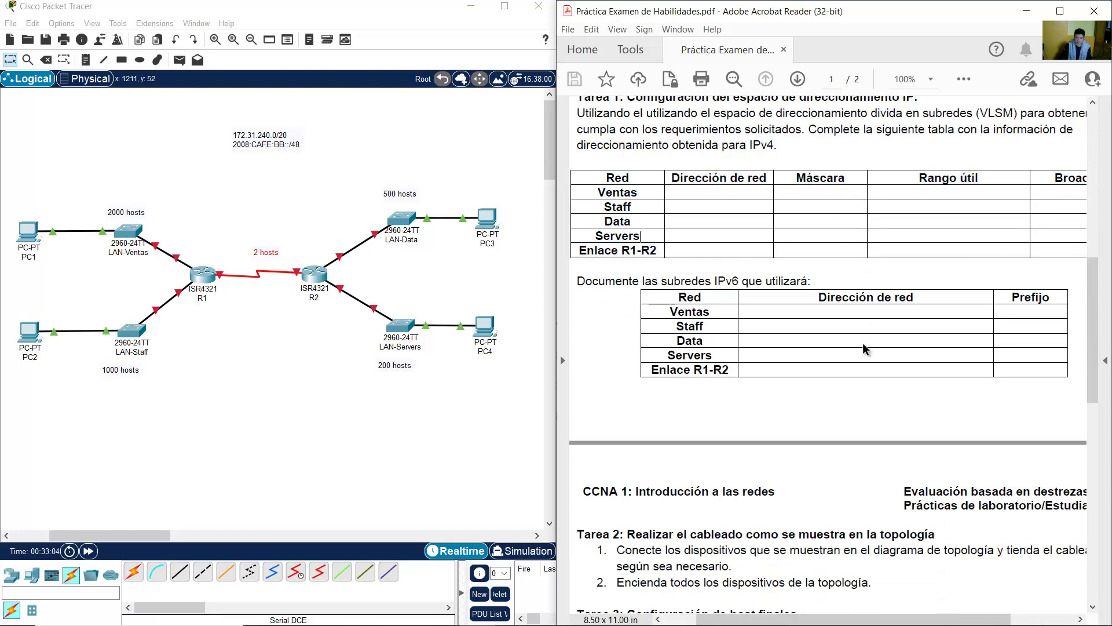
pyautogui.moveTo(606, 226); pyautogui.dragTo(933, 314)
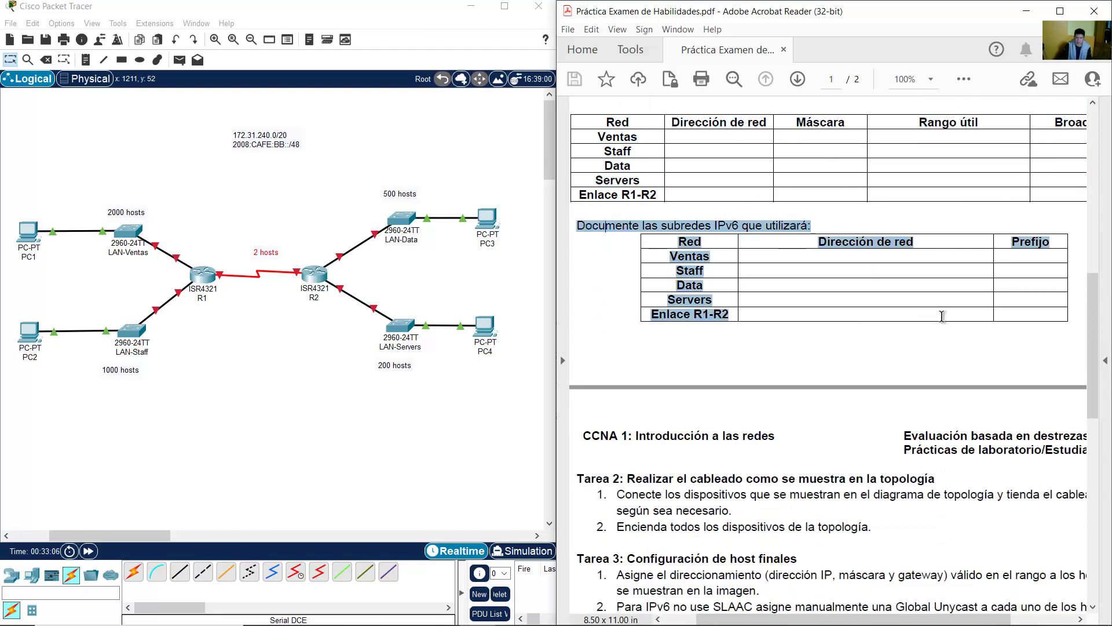
pyautogui.scroll(2, 874, 339)
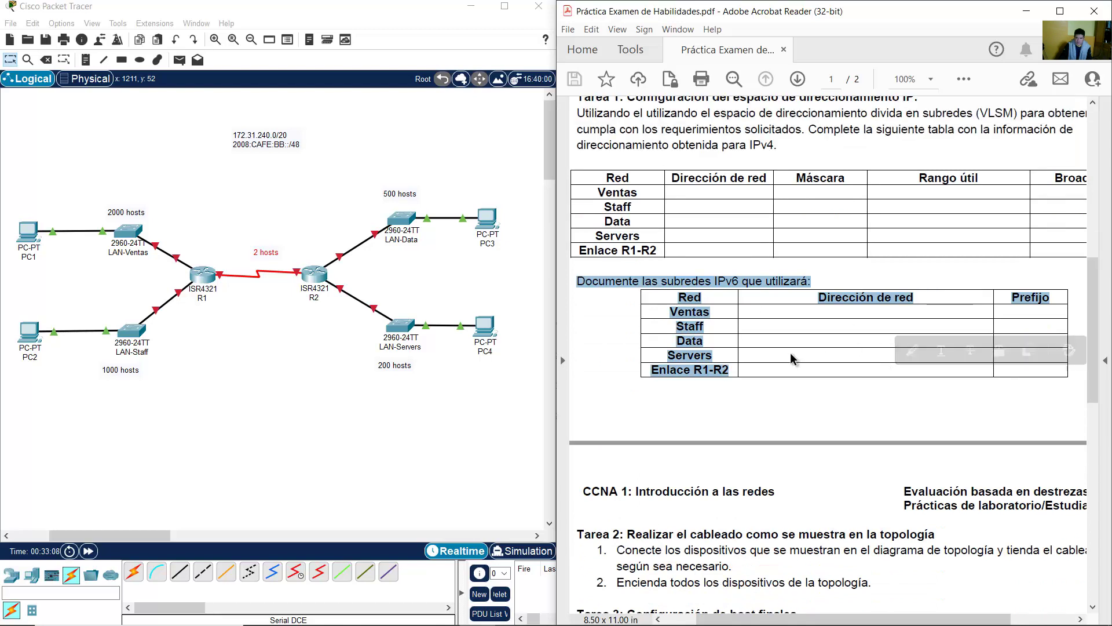
pyautogui.click(770, 363)
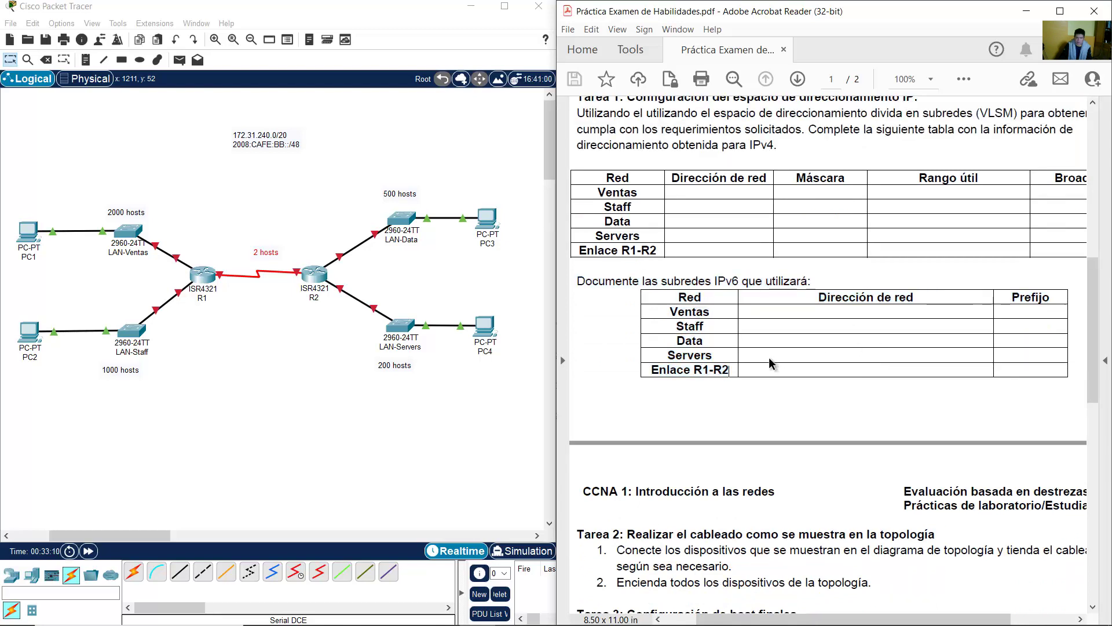
pyautogui.scroll(-1, 770, 363)
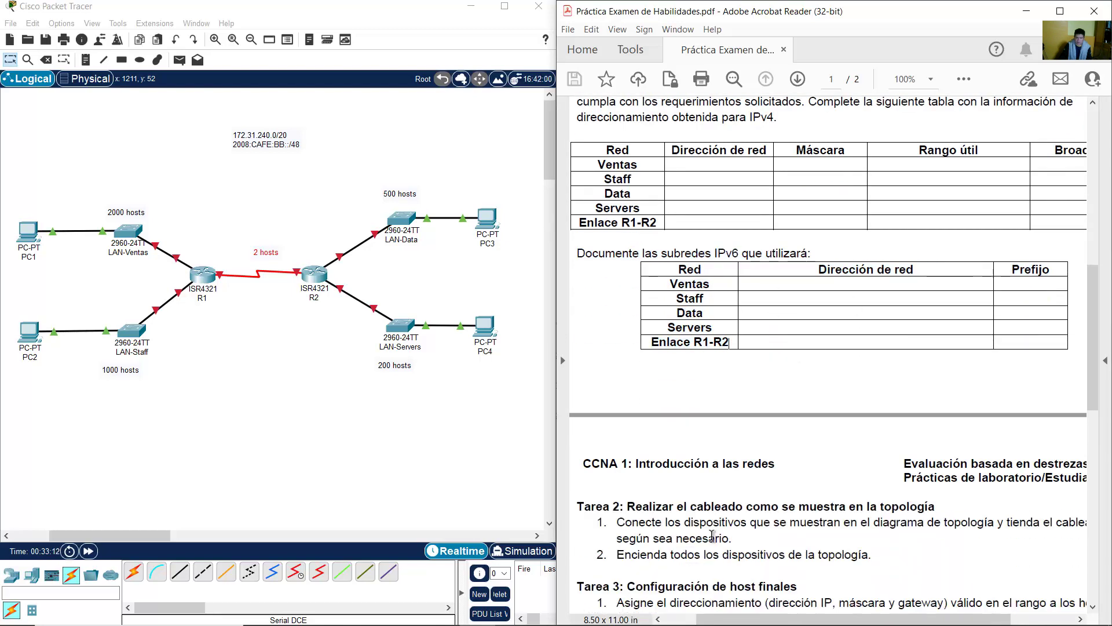
# Copy the IPv6 address 2008:CAFE:BB::/48 from the address note above the Packet Tracer topology
pyautogui.click(422, 147)
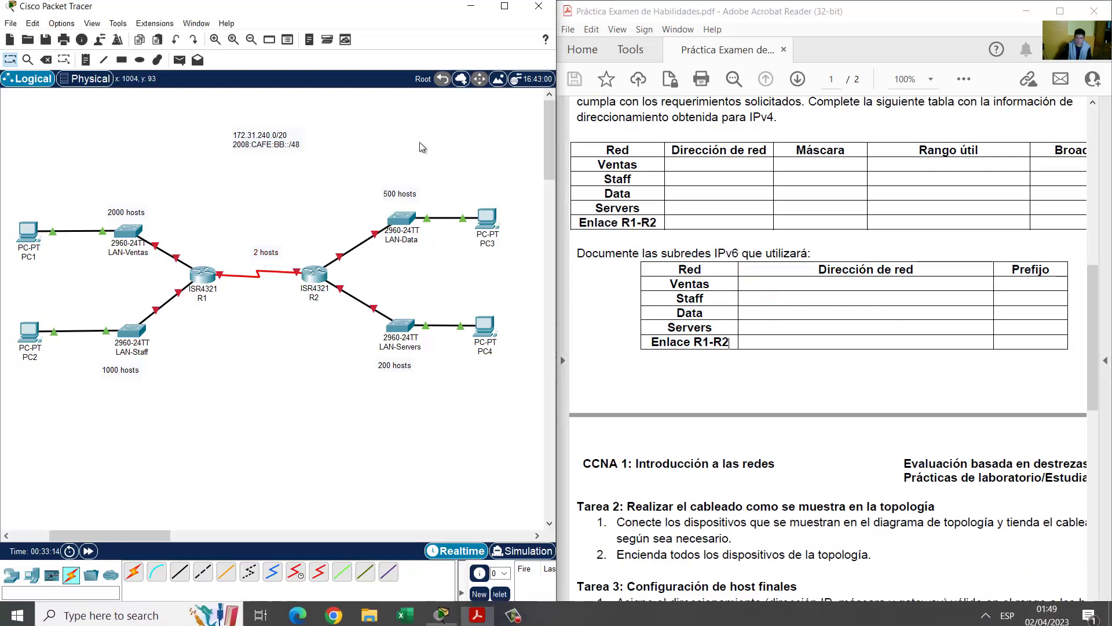
pyautogui.doubleClick(277, 144)
pyautogui.moveTo(299, 144); pyautogui.dragTo(231, 145)
pyautogui.hotkey('ctrl', 'c')
pyautogui.click(278, 147)
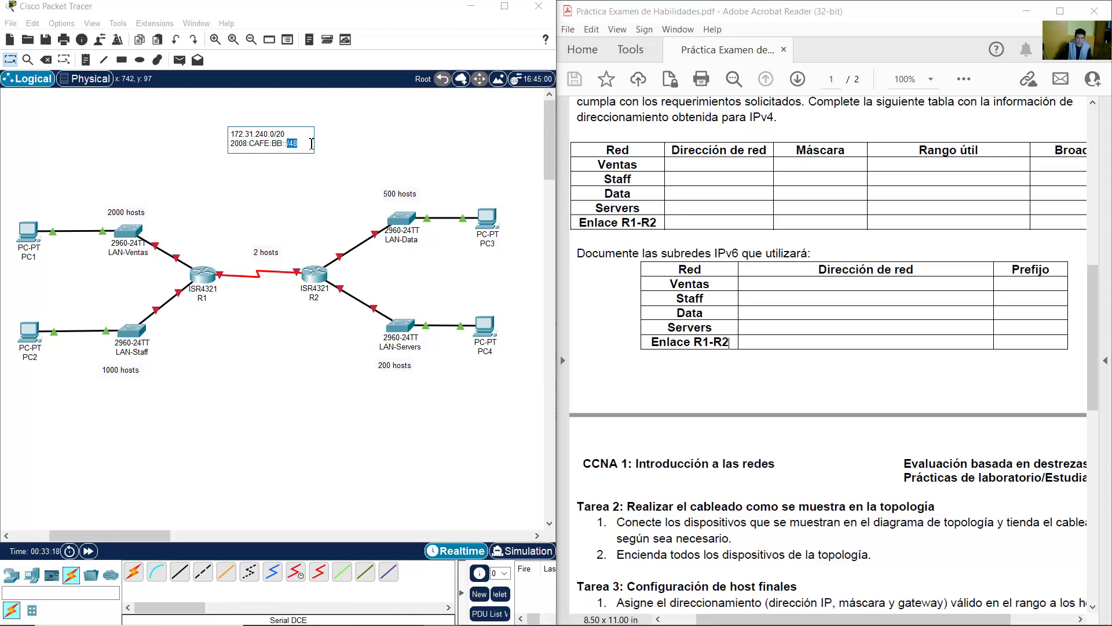
pyautogui.moveTo(304, 147); pyautogui.dragTo(291, 150)
pyautogui.moveTo(231, 145); pyautogui.dragTo(301, 149)
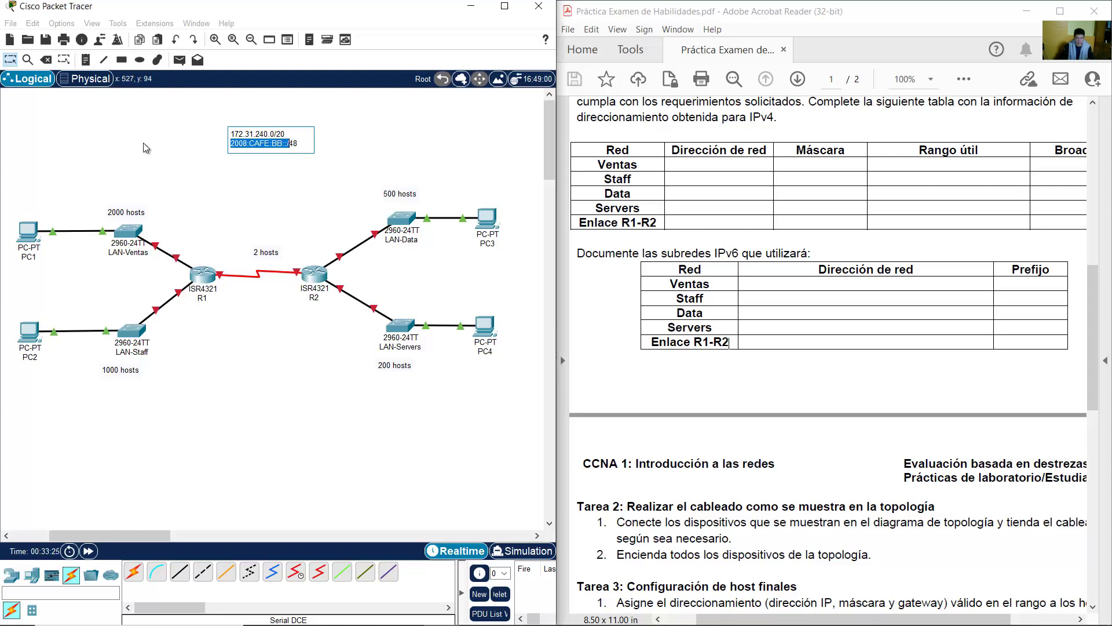
pyautogui.click(160, 152)
# Place a note above the 2000 hosts label of LAN-Ventas reading 2008:CAFE:BB:0000::/64, reusing the copied address
pyautogui.click(87, 61)
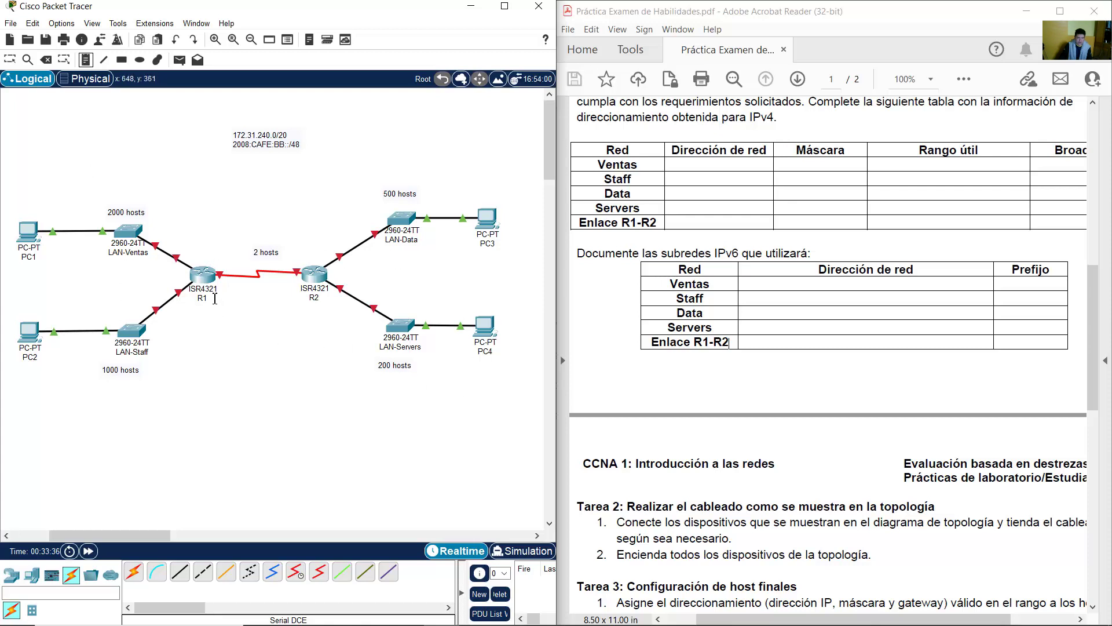
pyautogui.click(98, 185)
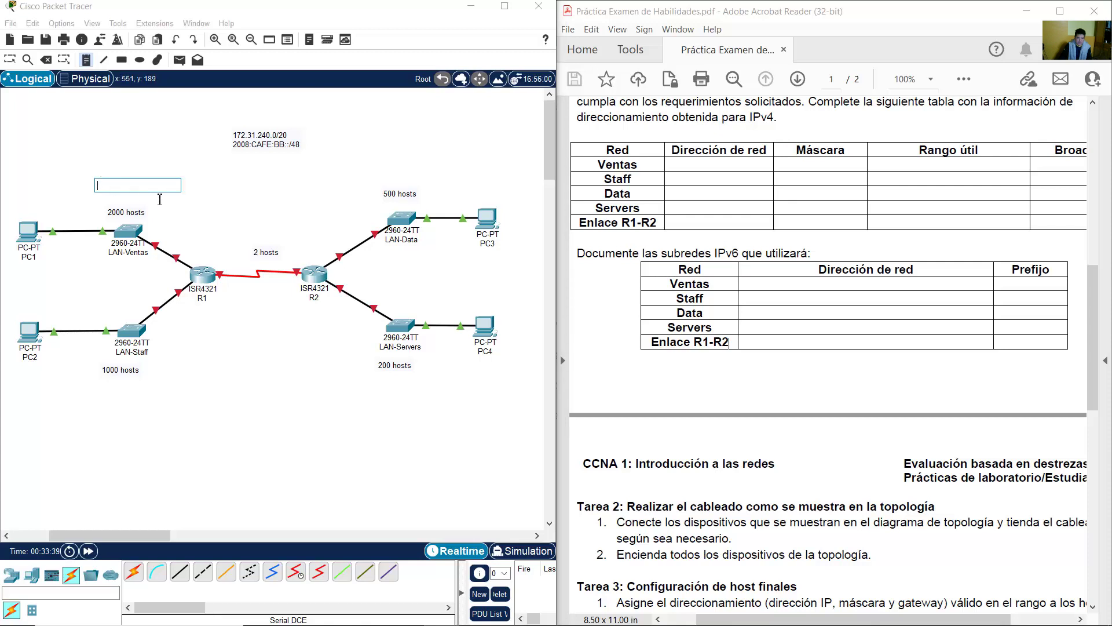
pyautogui.hotkey('ctrl', 'v')
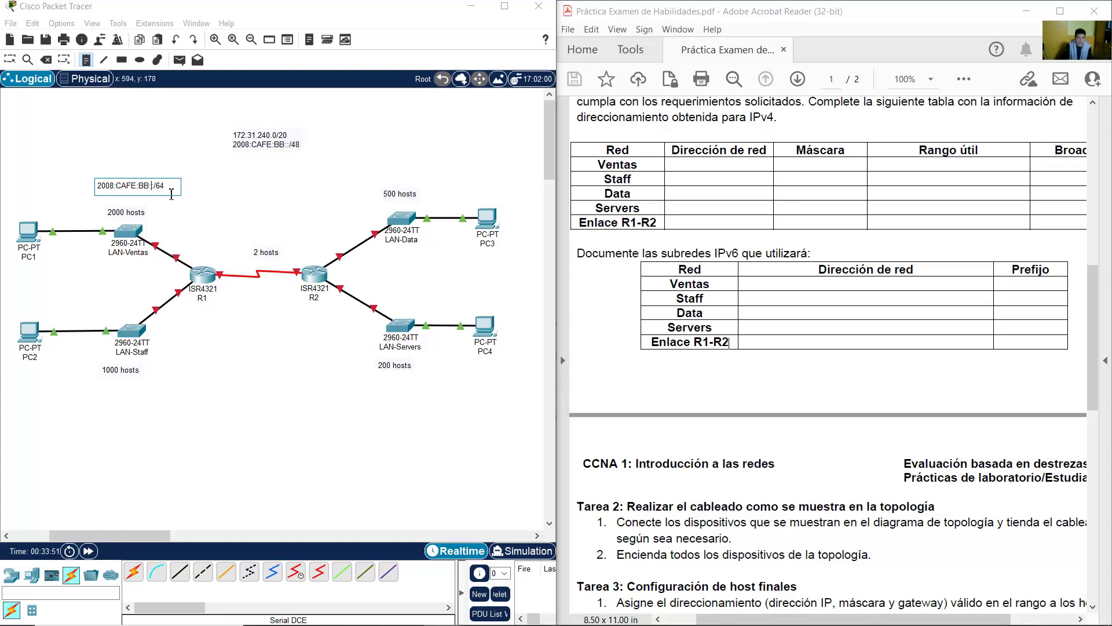
pyautogui.moveTo(100, 189); pyautogui.dragTo(147, 186)
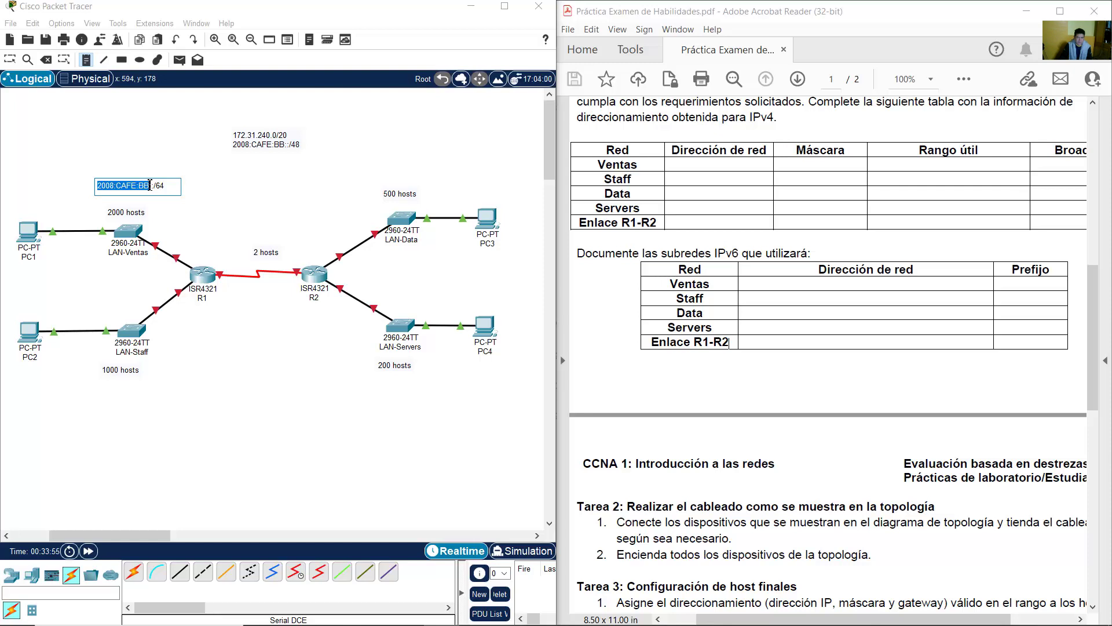
pyautogui.click(151, 185)
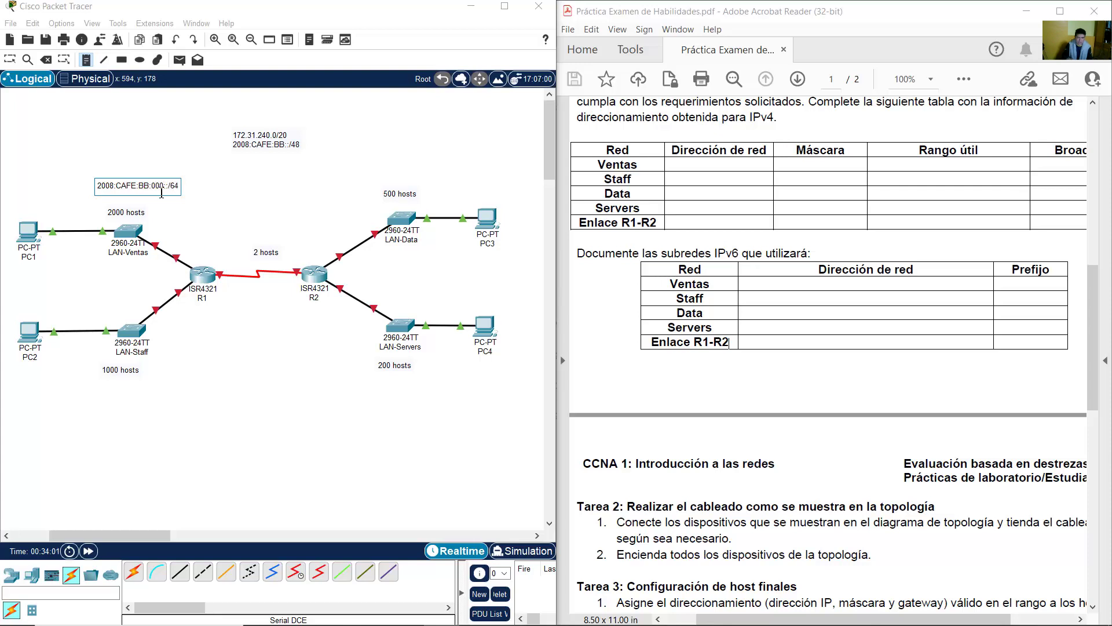
pyautogui.write('0')
# Move the 2008:CAFE:BB:0000::/64 note so it sits roughly centred above the 2000 hosts label
pyautogui.click(9, 60)
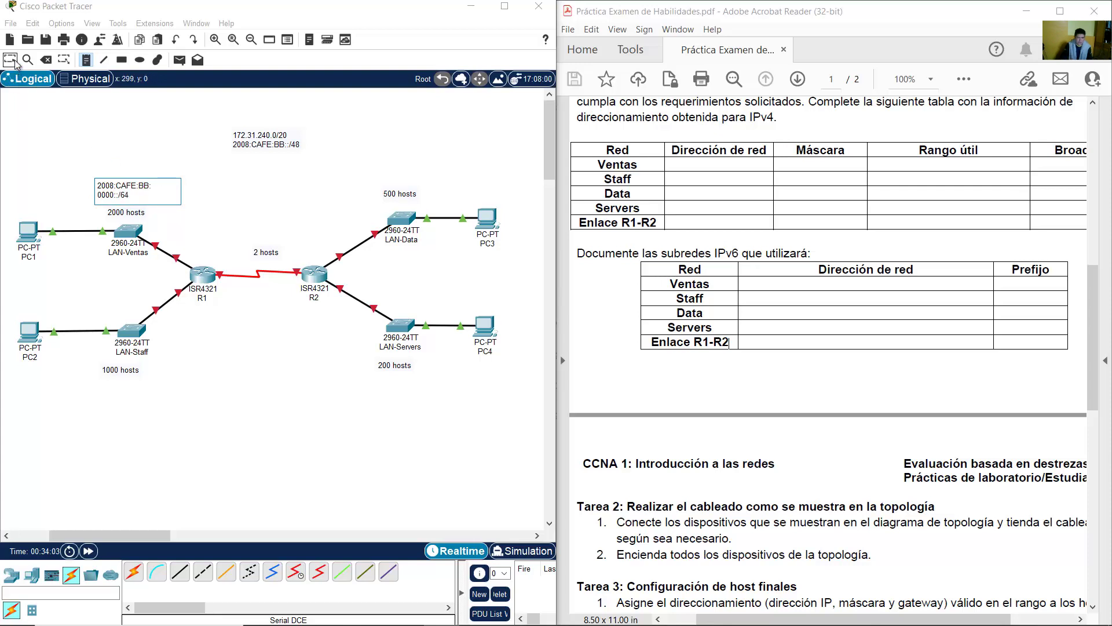
pyautogui.moveTo(153, 188); pyautogui.dragTo(124, 189)
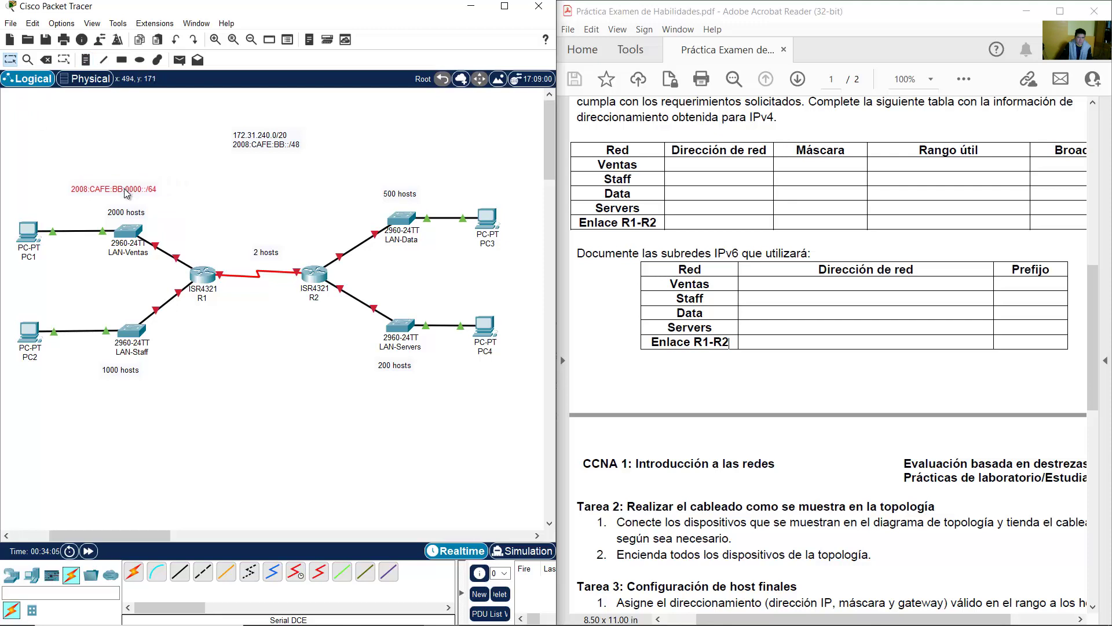
pyautogui.doubleClick(134, 193)
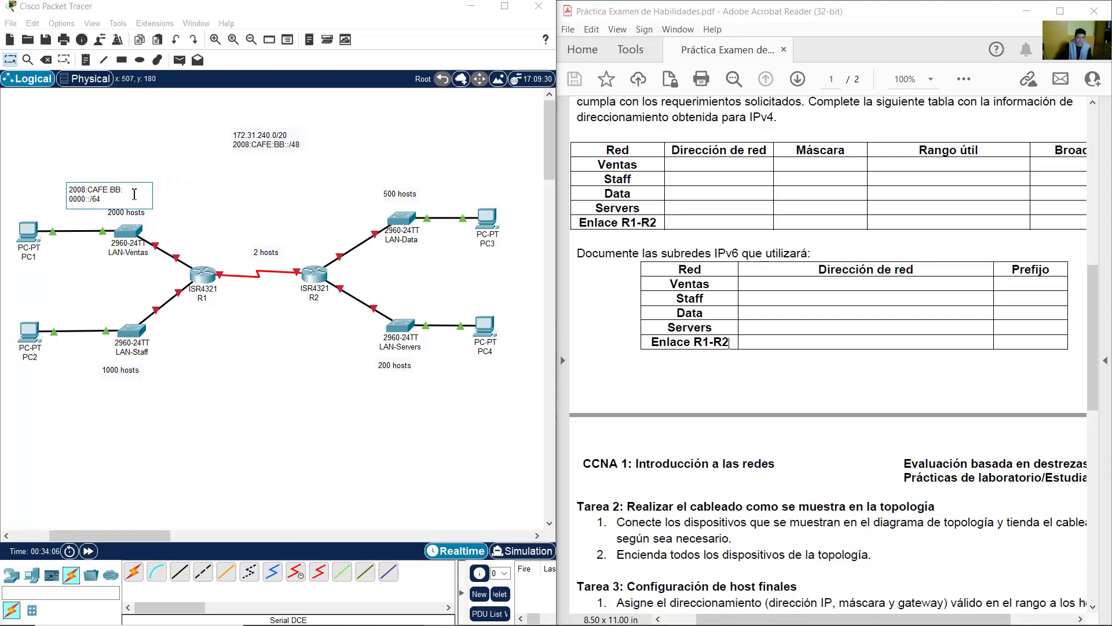
pyautogui.click(123, 164)
pyautogui.moveTo(128, 194); pyautogui.dragTo(134, 181)
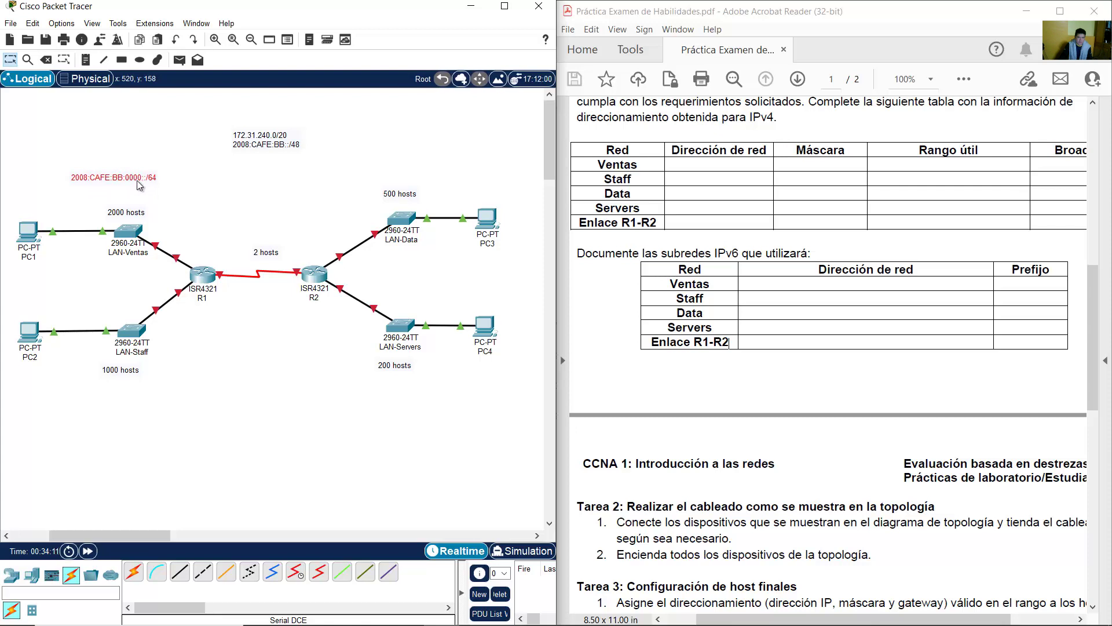
pyautogui.moveTo(137, 183); pyautogui.dragTo(132, 184)
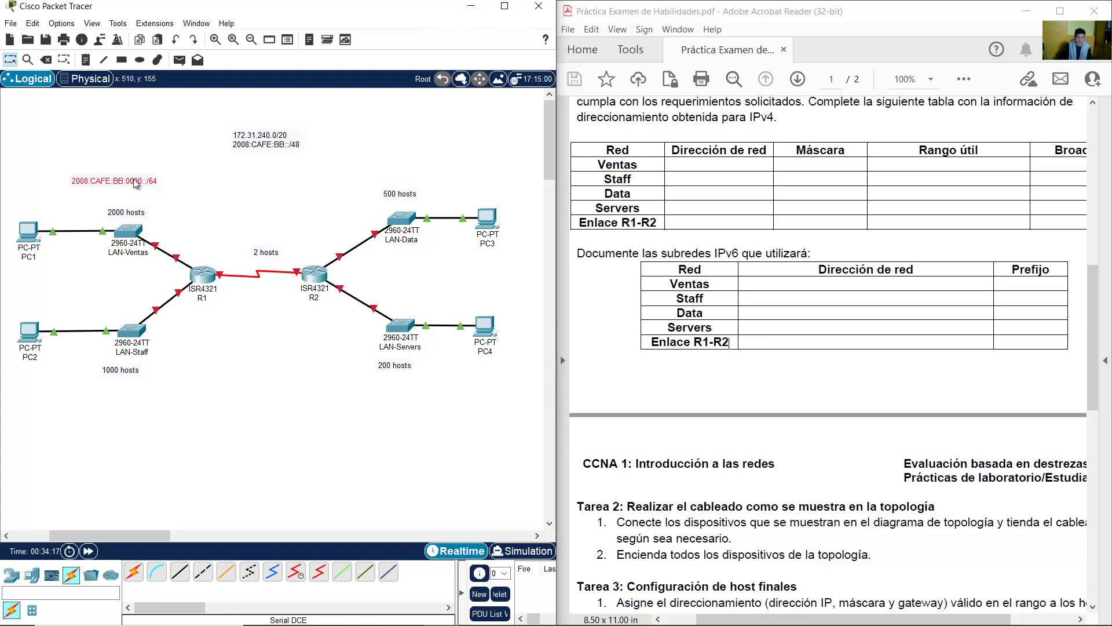
# Open the LAN-Ventas IPv6 note for editing and examine the individual hextets of its address
pyautogui.doubleClick(86, 182)
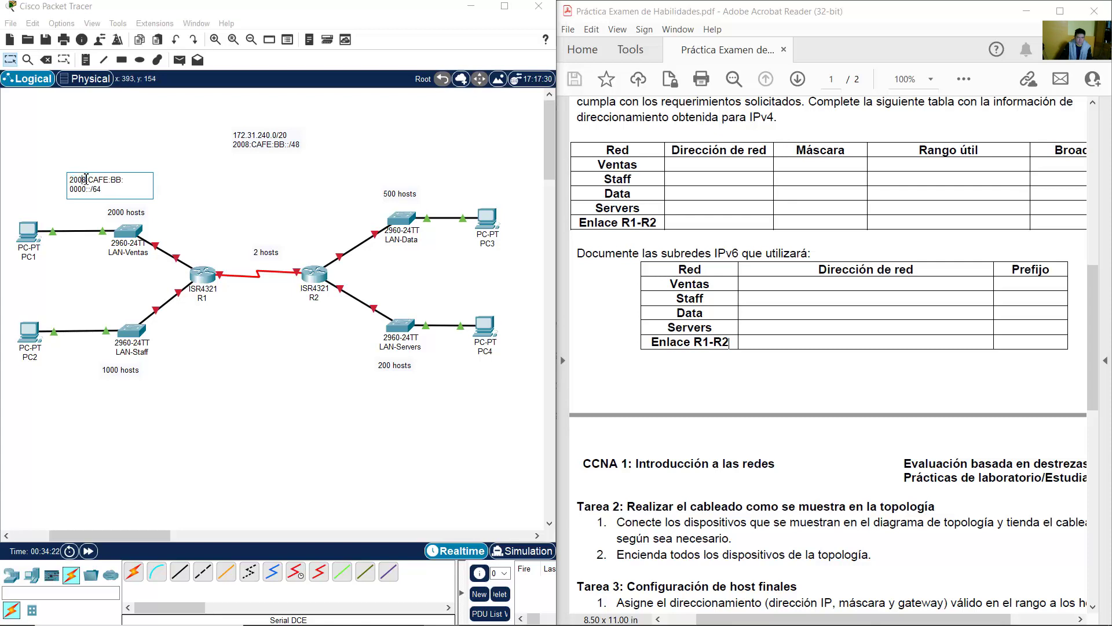
pyautogui.moveTo(85, 180); pyautogui.dragTo(68, 180)
pyautogui.click(73, 180)
pyautogui.doubleClick(116, 181)
pyautogui.press('Delete')
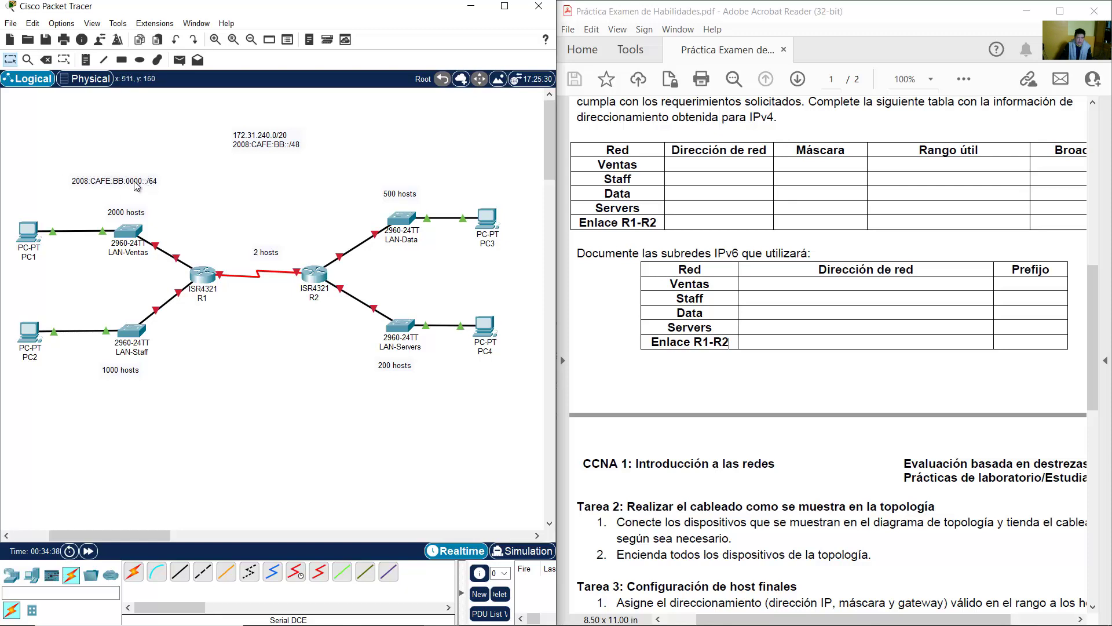
# Finish inspecting the fourth hextet of the LAN-Ventas IPv6 note and reposition the note above the 2000 hosts label
pyautogui.press('Return')
pyautogui.moveTo(70, 189); pyautogui.dragTo(88, 193)
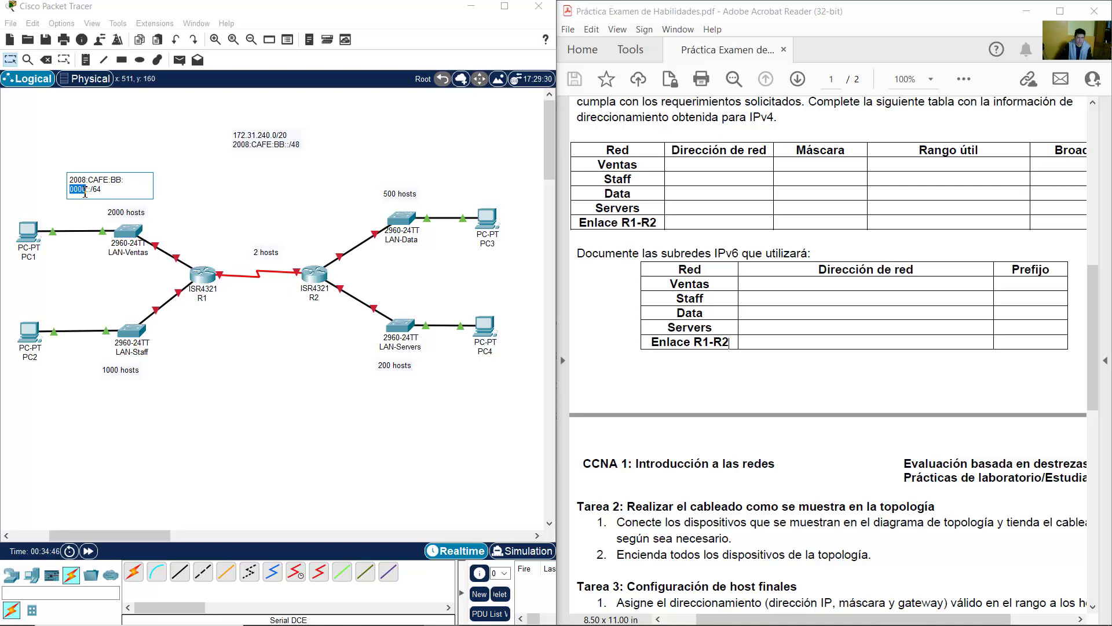
pyautogui.click(123, 195)
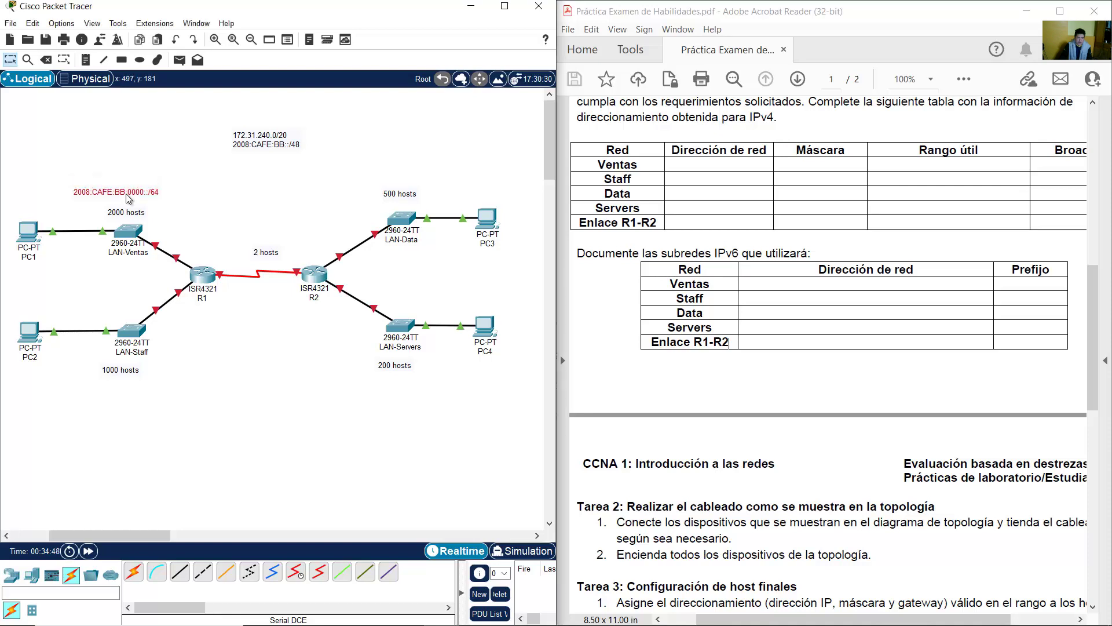
pyautogui.moveTo(130, 190); pyautogui.dragTo(132, 180)
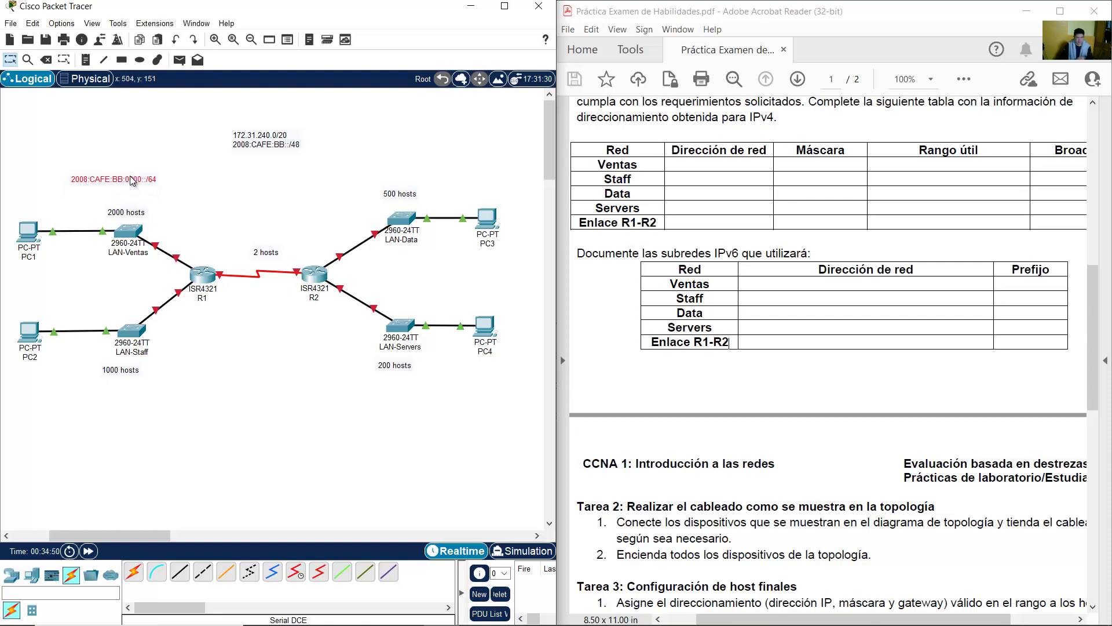
# Duplicate the LAN-Ventas IPv6 note, place the copy below the 1000 hosts label of LAN-Staff and change it to 2008:CAFE:BB:0001::/64
pyautogui.hotkey('ctrl', 'c')
pyautogui.hotkey('ctrl', 'v')
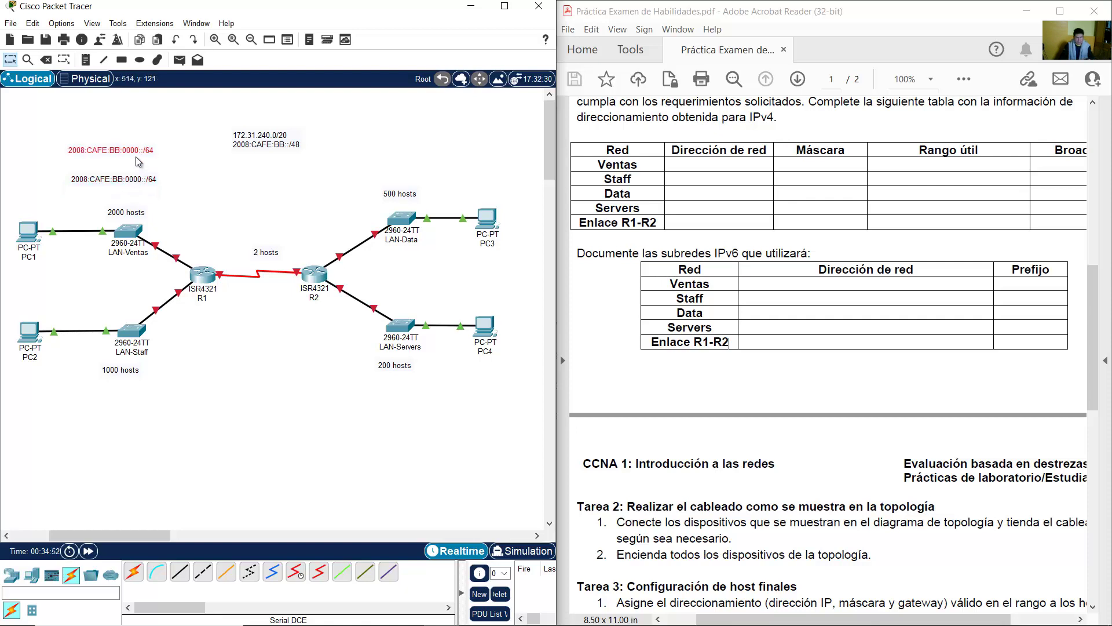
pyautogui.moveTo(138, 155); pyautogui.dragTo(133, 390)
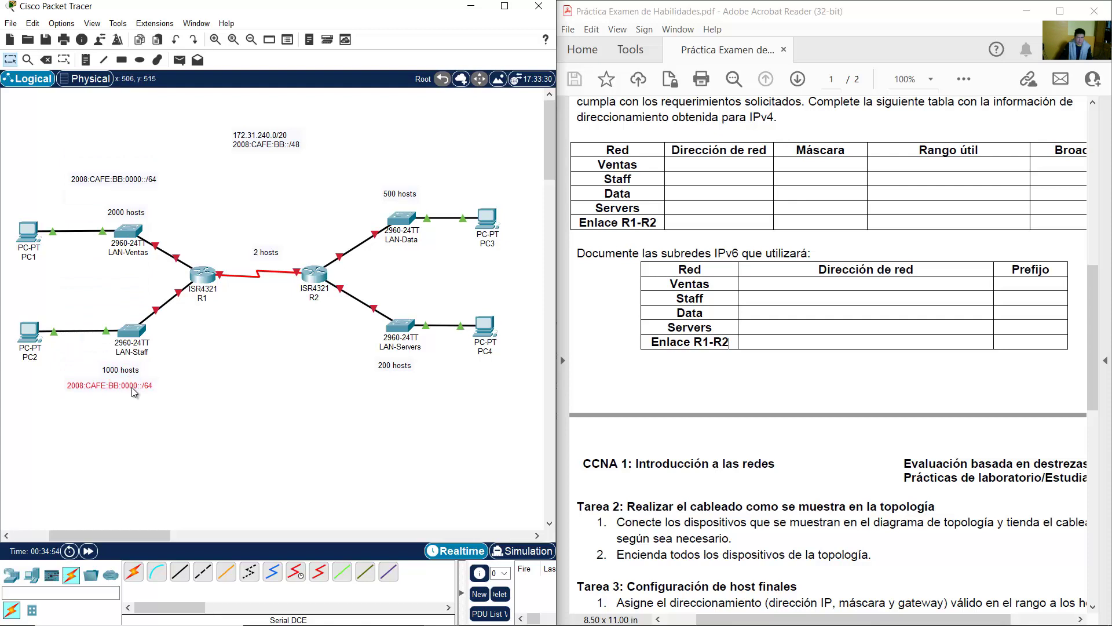
pyautogui.doubleClick(134, 389)
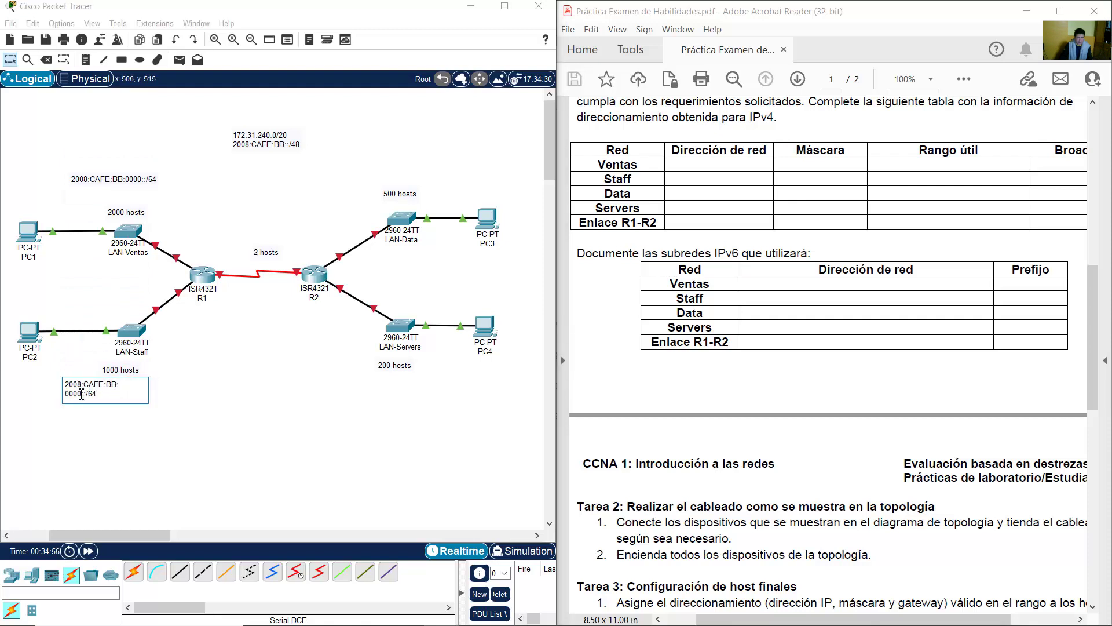
pyautogui.write('1')
pyautogui.click(275, 363)
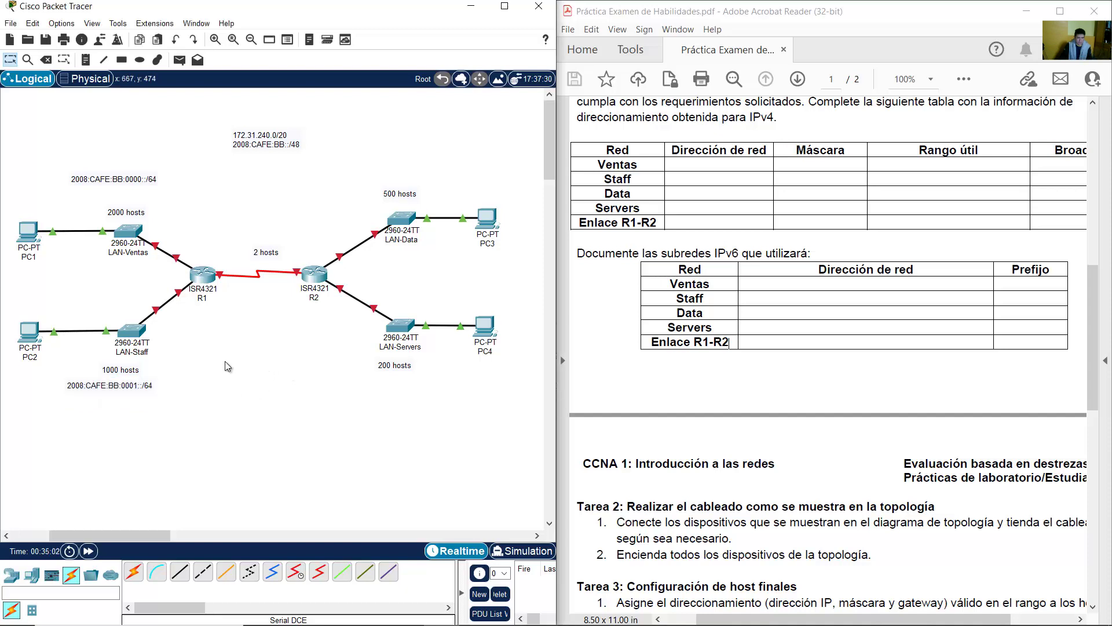
# Place another copy of the IPv6 note above the 500 hosts label of LAN-Data and change it to 2008:CAFE:BB:0002::/64
pyautogui.hotkey('ctrl', 'v')
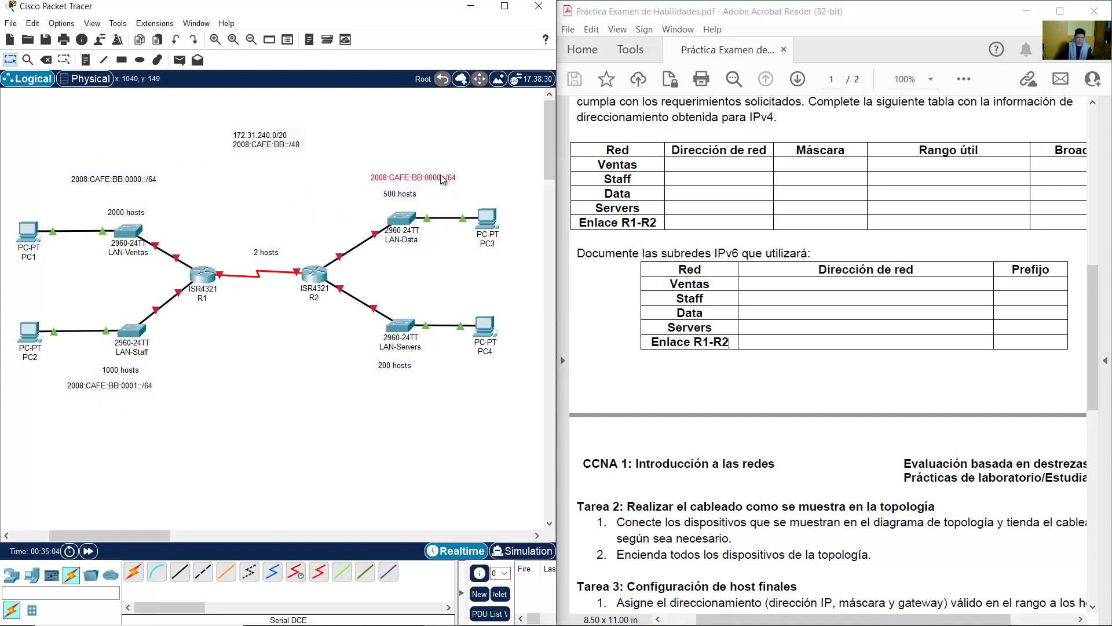
pyautogui.doubleClick(413, 182)
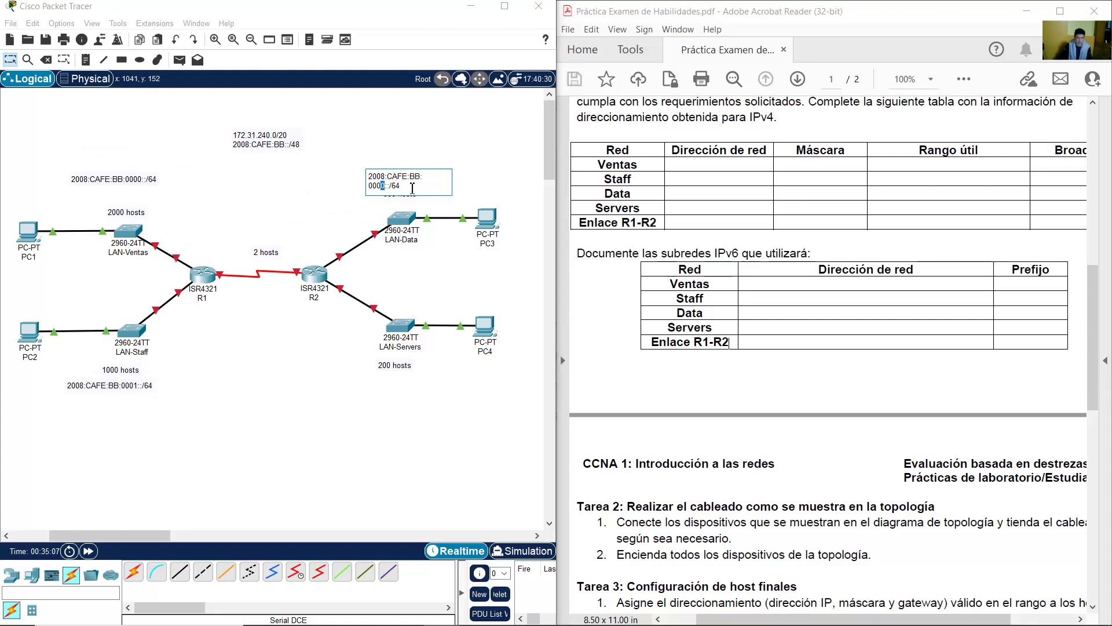
pyautogui.write('2')
pyautogui.click(415, 152)
# Place another copy of the IPv6 note below the 200 hosts label of LAN-Servers and change it to 2008:CAFE:BB:0003::/64
pyautogui.hotkey('ctrl', 'v')
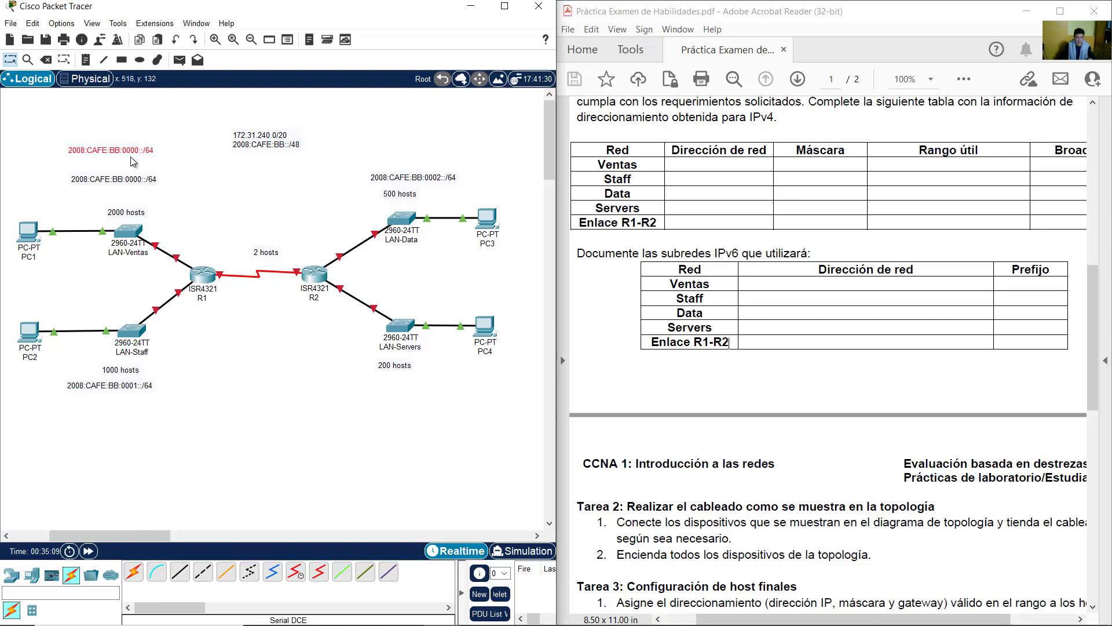
pyautogui.moveTo(133, 161); pyautogui.dragTo(423, 402)
pyautogui.doubleClick(392, 389)
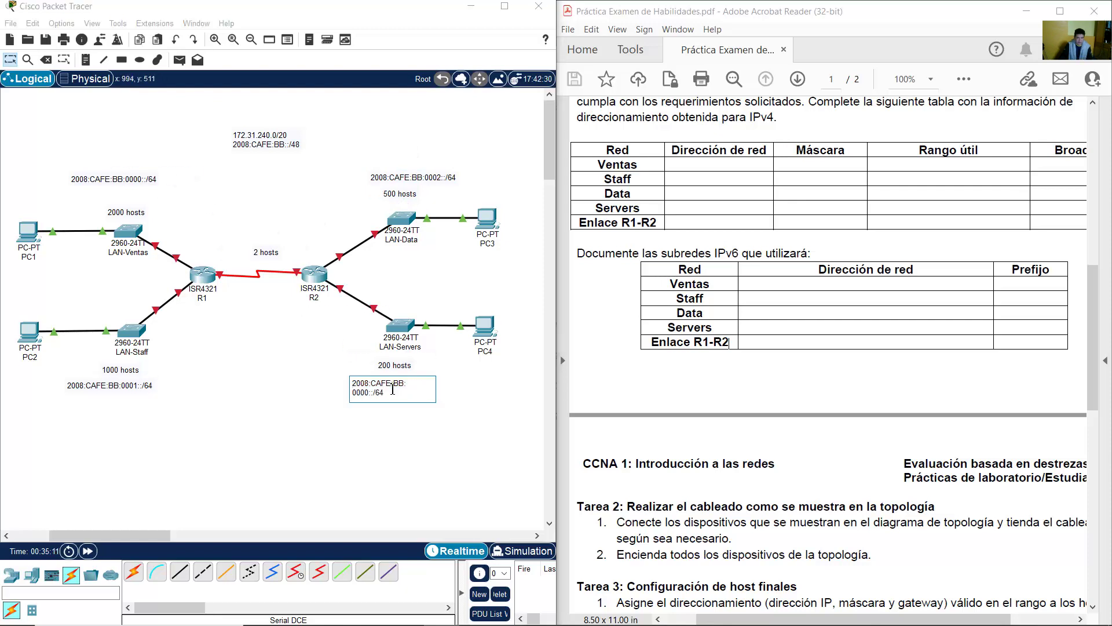
pyautogui.click(366, 392)
pyautogui.press('BackSpace')
pyautogui.write('3')
pyautogui.click(307, 204)
# Place another copy of the IPv6 note above the 2 hosts label of the R1-R2 link and change it to 2008:CAFE:BB:0004::/64
pyautogui.hotkey('ctrl', 'v')
pyautogui.moveTo(136, 162); pyautogui.dragTo(290, 241)
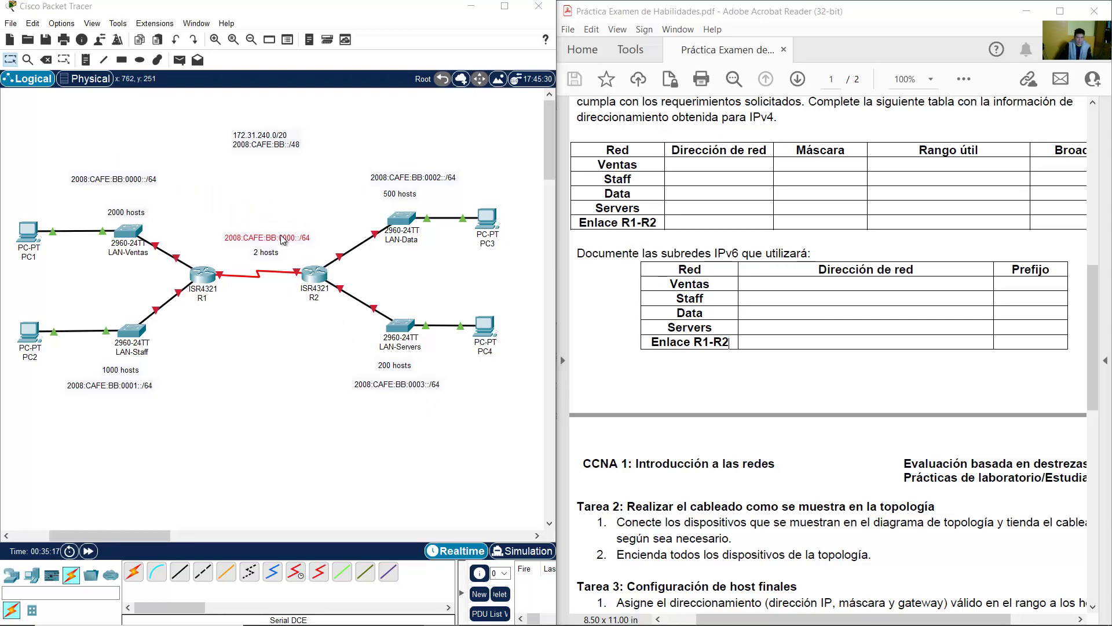
pyautogui.doubleClick(287, 241)
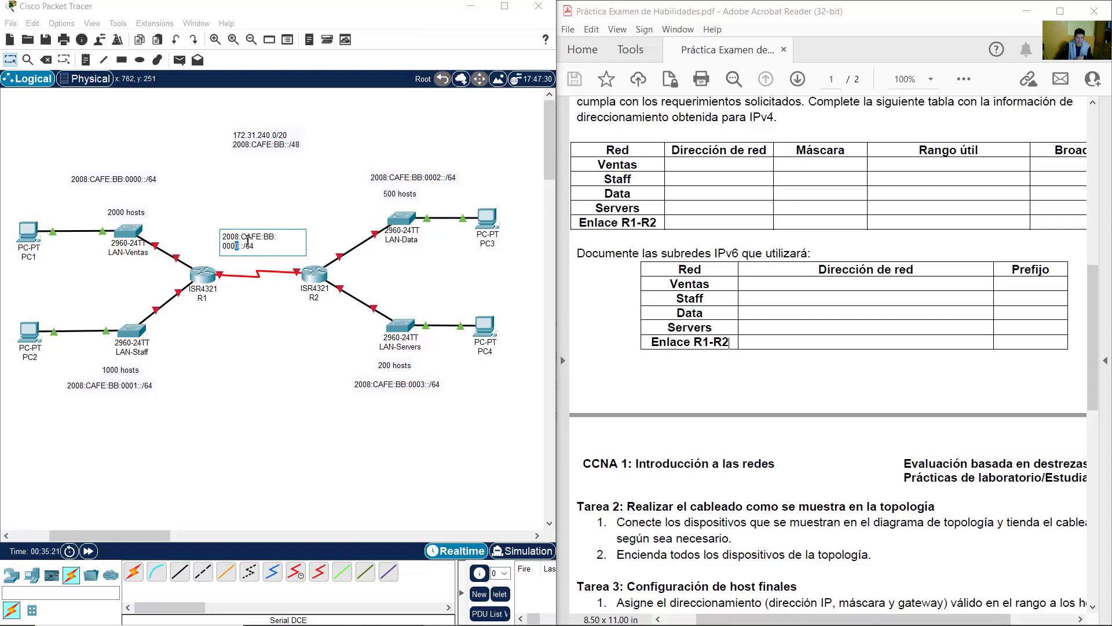
pyautogui.write('4')
pyautogui.click(298, 241)
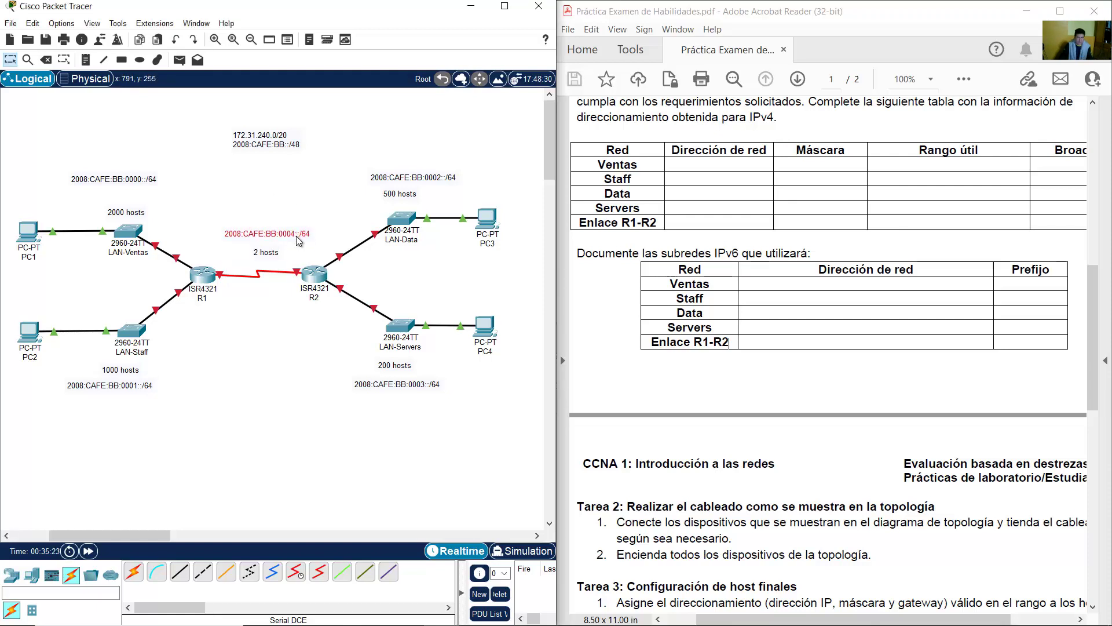
# Nudge the five IPv6 subnet notes slightly to leave more room around the hosts labels
pyautogui.moveTo(139, 185); pyautogui.dragTo(134, 186)
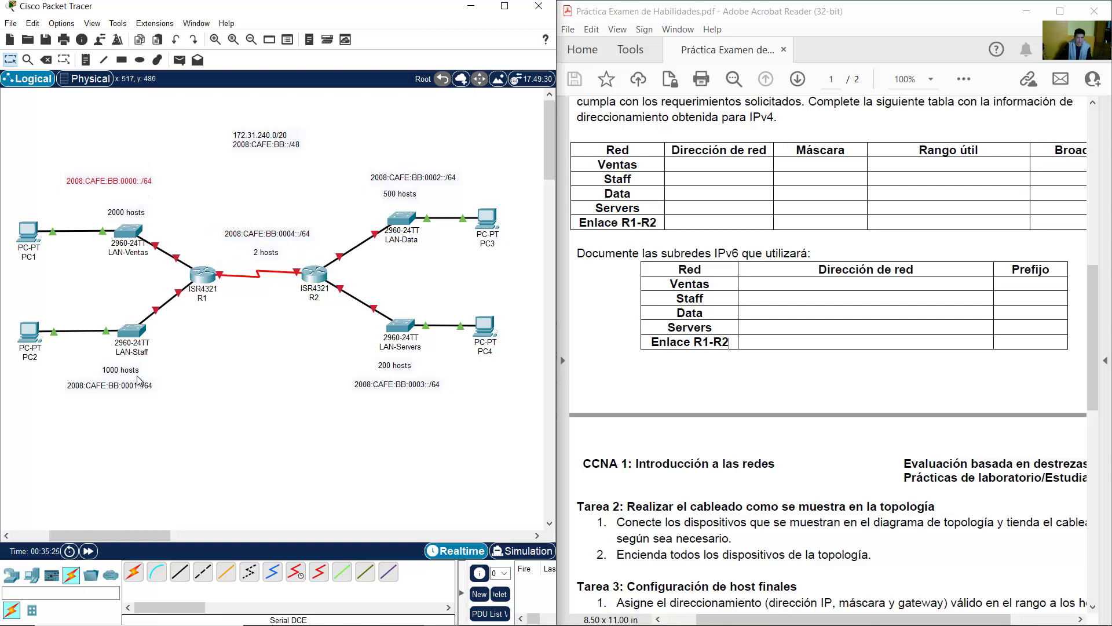
pyautogui.moveTo(138, 384); pyautogui.dragTo(135, 388)
pyautogui.moveTo(434, 182); pyautogui.dragTo(433, 179)
pyautogui.moveTo(399, 383); pyautogui.dragTo(402, 387)
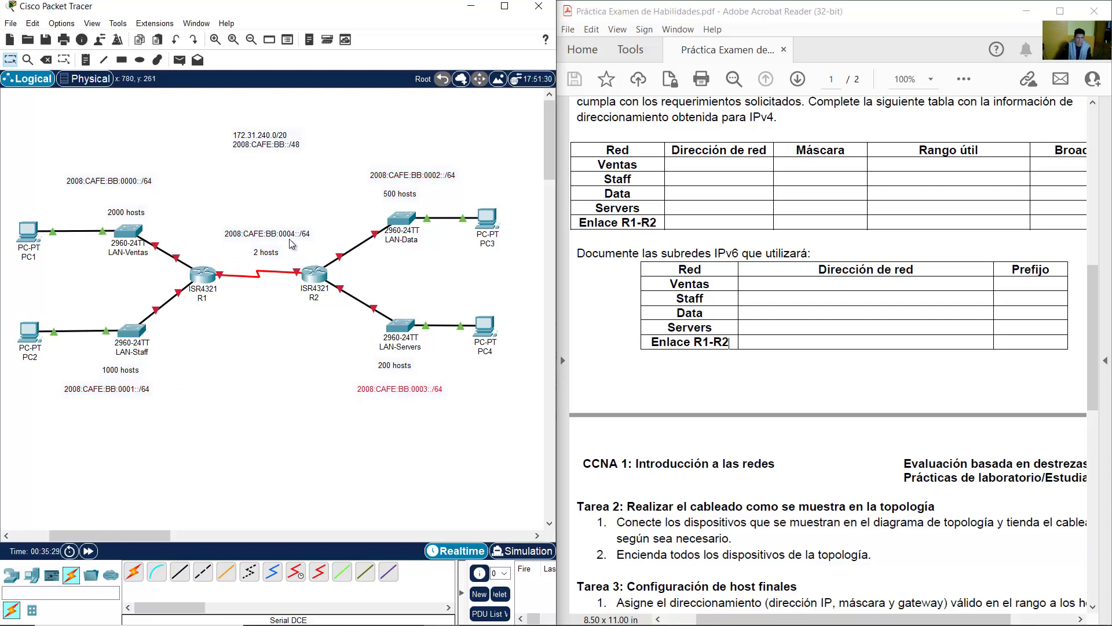
pyautogui.moveTo(289, 235); pyautogui.dragTo(288, 229)
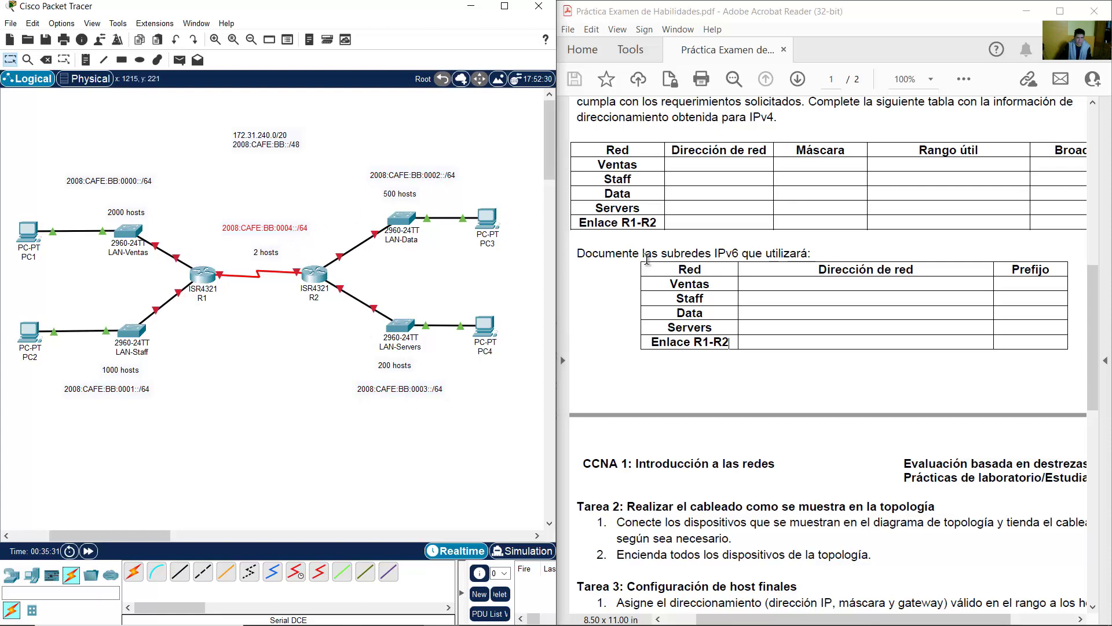
# Switch to the Excel subnetting workbook and examine the IPv4 network address assigned to each LAN and the router link
pyautogui.click(405, 613)
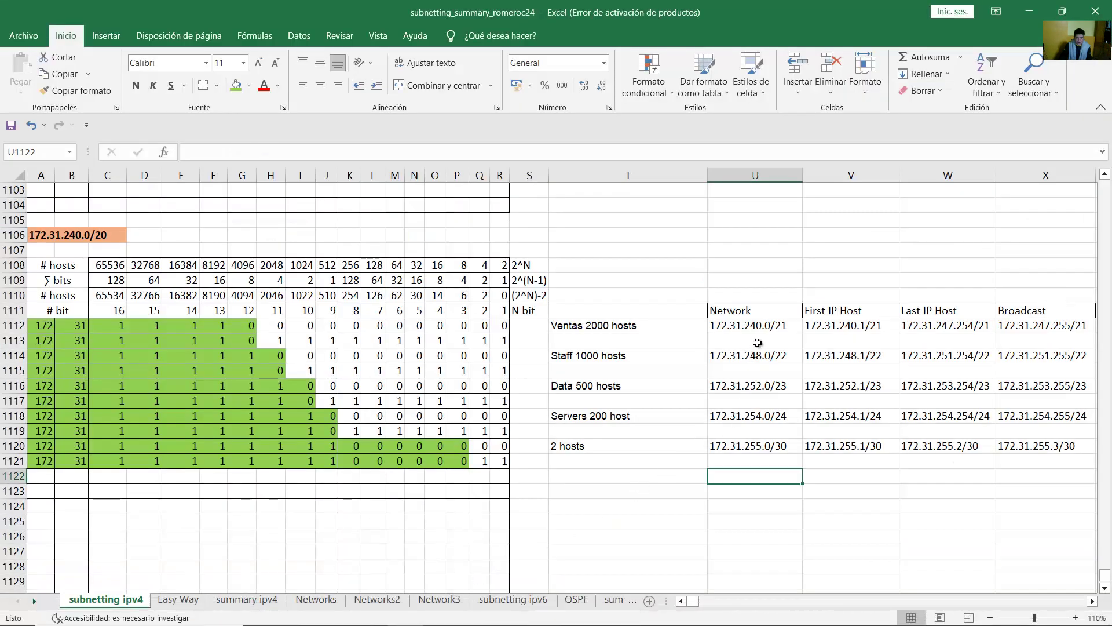
pyautogui.click(442, 612)
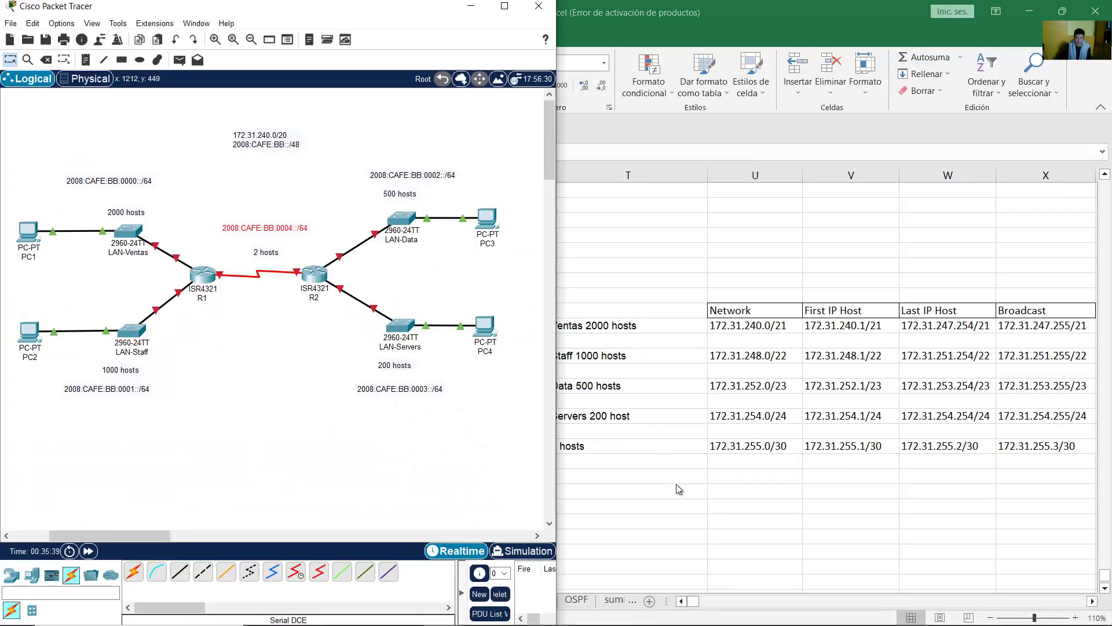
pyautogui.click(684, 602)
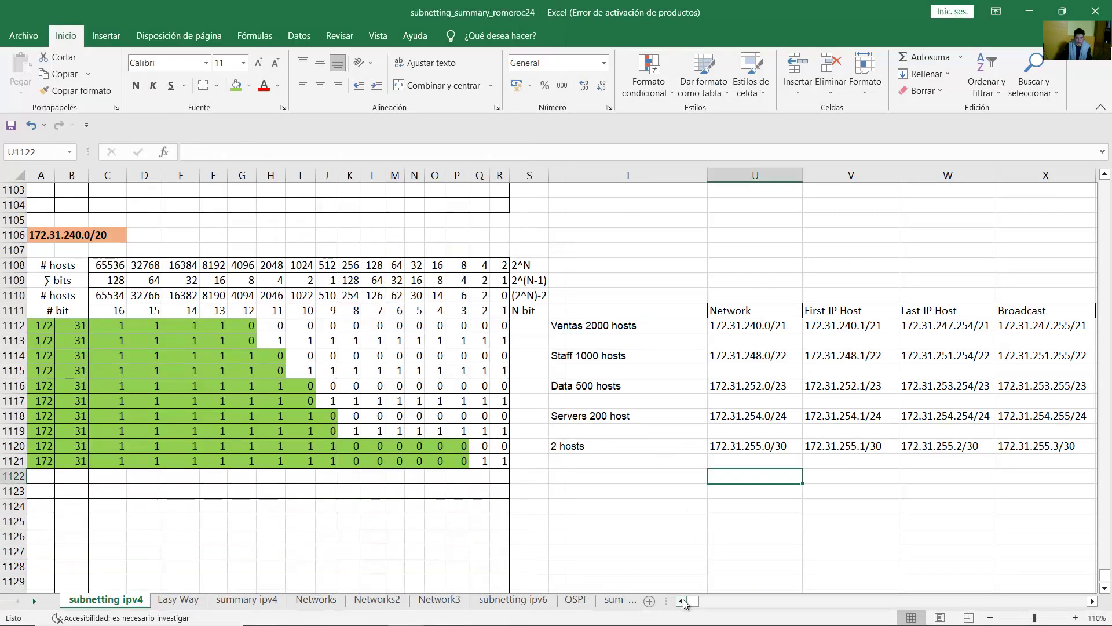
pyautogui.click(631, 326)
pyautogui.moveTo(631, 326); pyautogui.dragTo(758, 449)
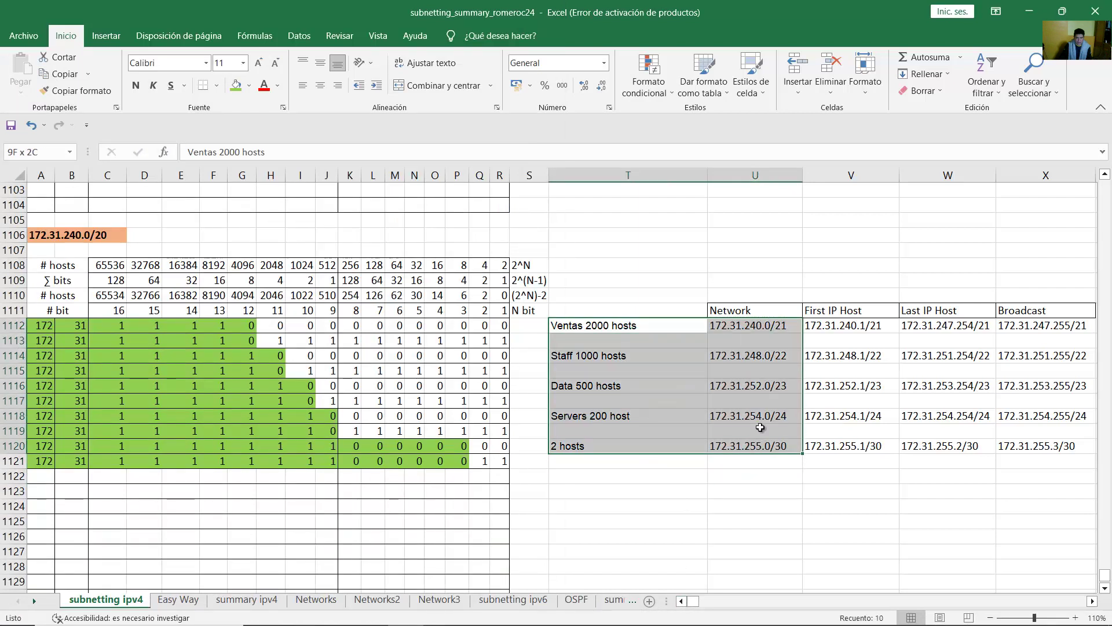
pyautogui.click(771, 328)
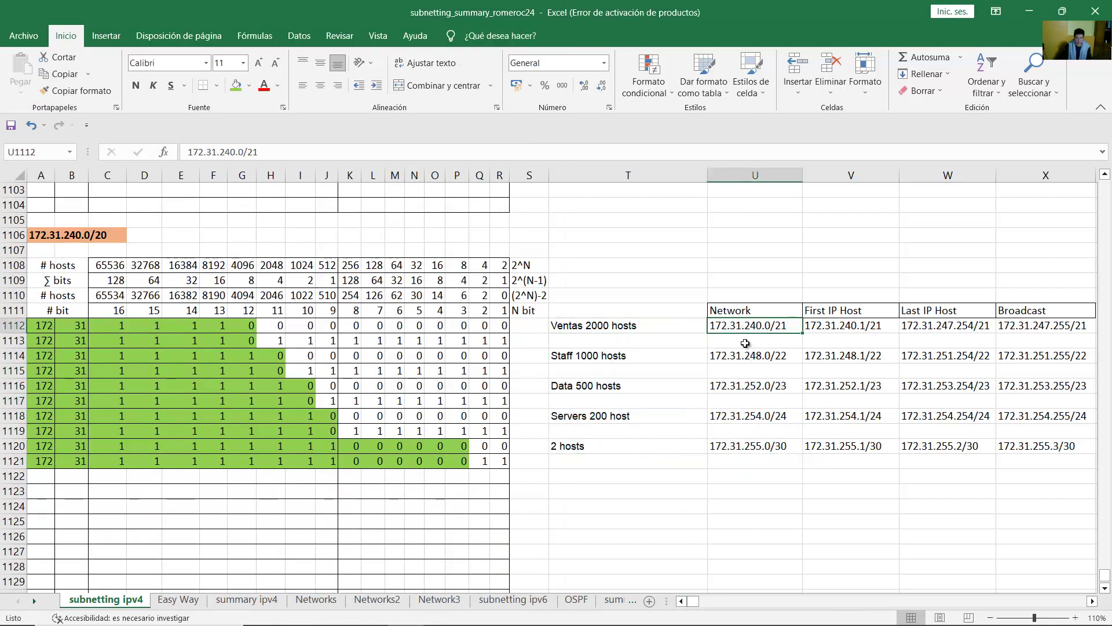
pyautogui.moveTo(638, 325); pyautogui.dragTo(747, 448)
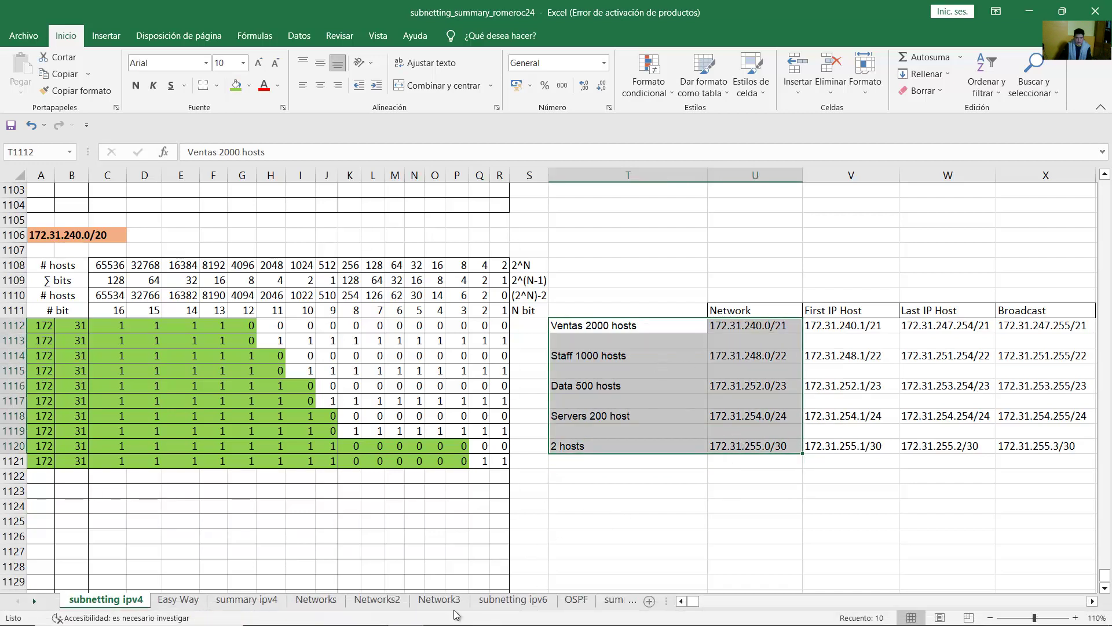
# Switch to Packet Tracer and copy the text 172.31.240.0/ from the address note above the topology
pyautogui.click(443, 615)
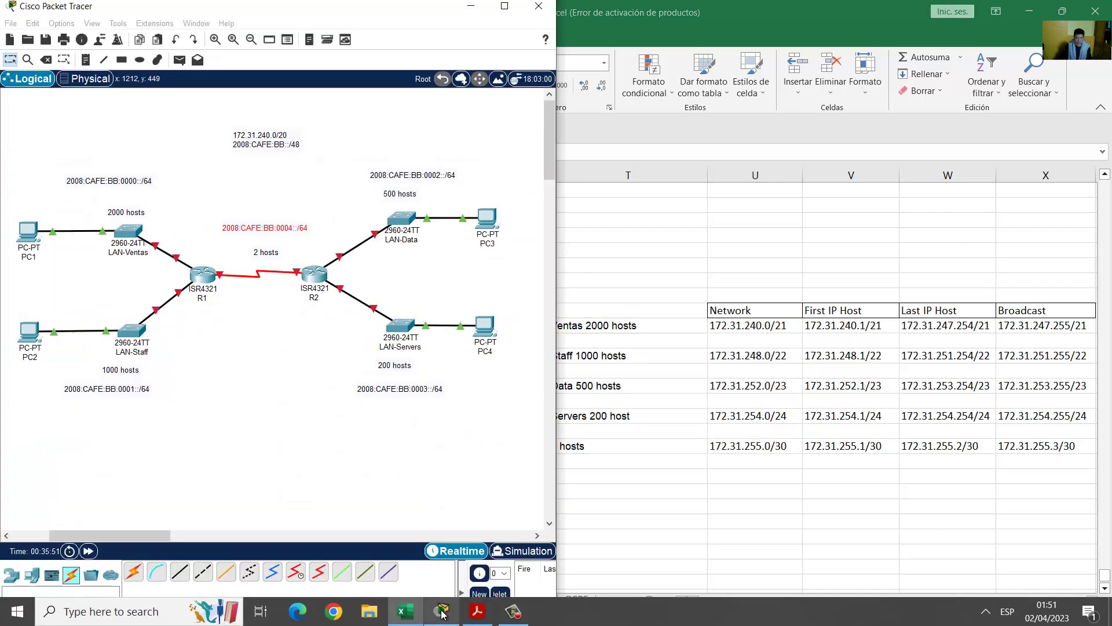
pyautogui.doubleClick(135, 182)
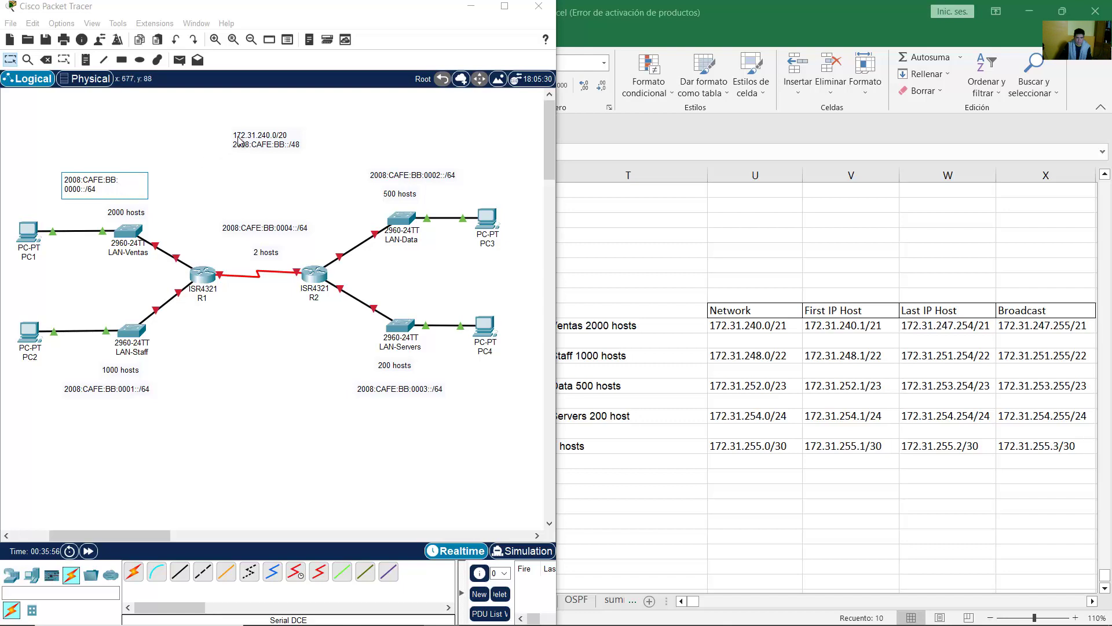
pyautogui.doubleClick(275, 142)
pyautogui.click(279, 134)
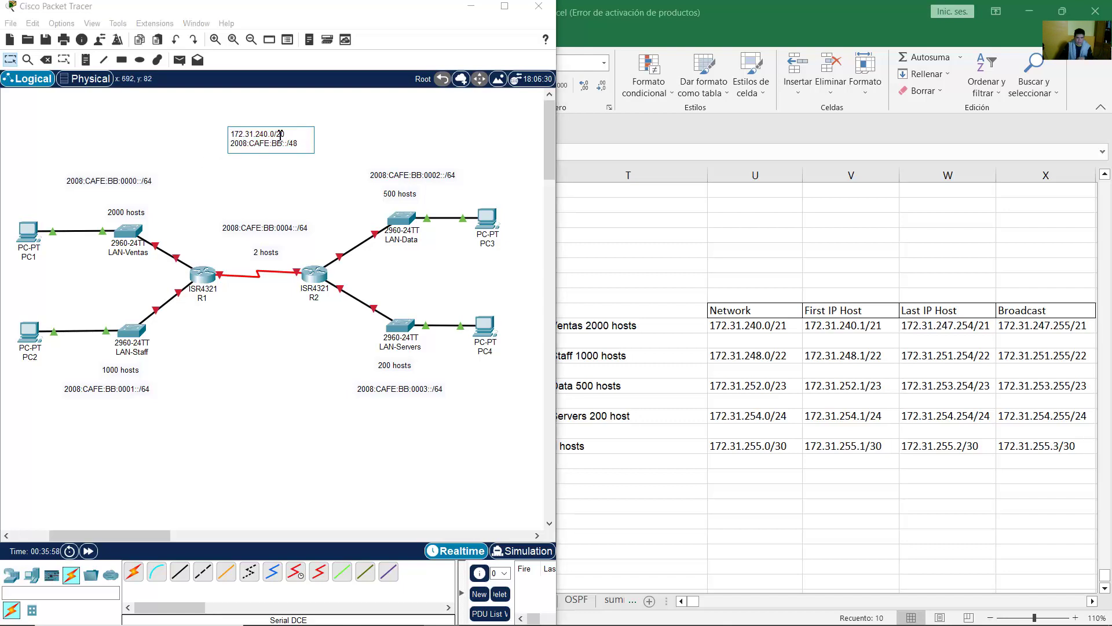
pyautogui.moveTo(278, 135); pyautogui.dragTo(215, 137)
pyautogui.hotkey('ctrl', 'c')
# Add a second line reading 172.31.240.0/21 to the LAN-Ventas IPv6 note, reusing the copied address
pyautogui.click(143, 188)
pyautogui.doubleClick(142, 186)
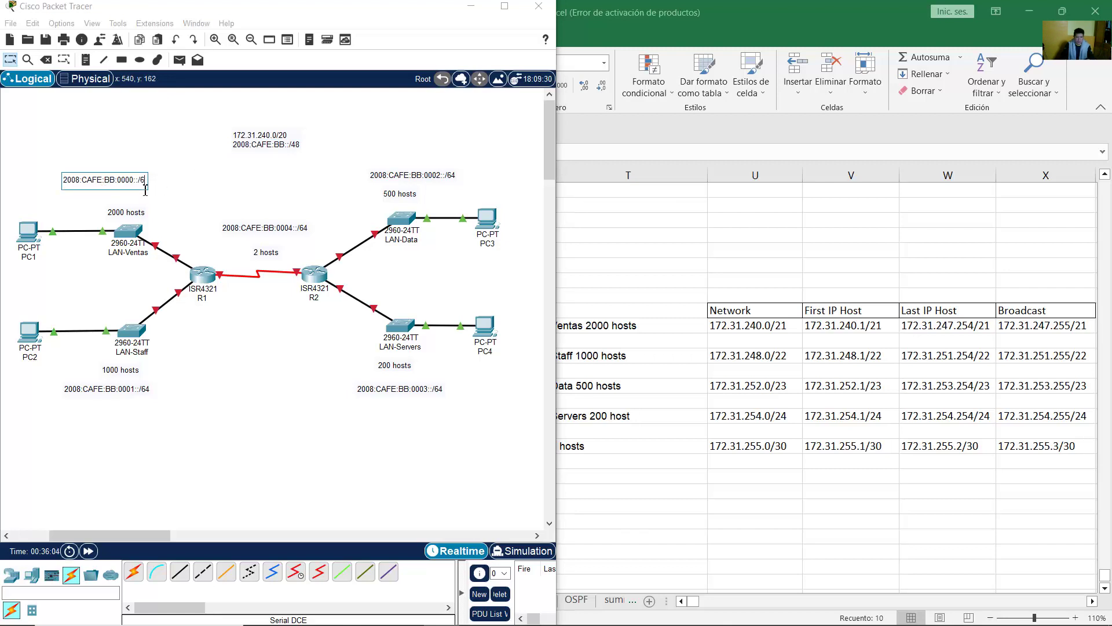
pyautogui.press('Return')
pyautogui.write('172.31.240.0/')
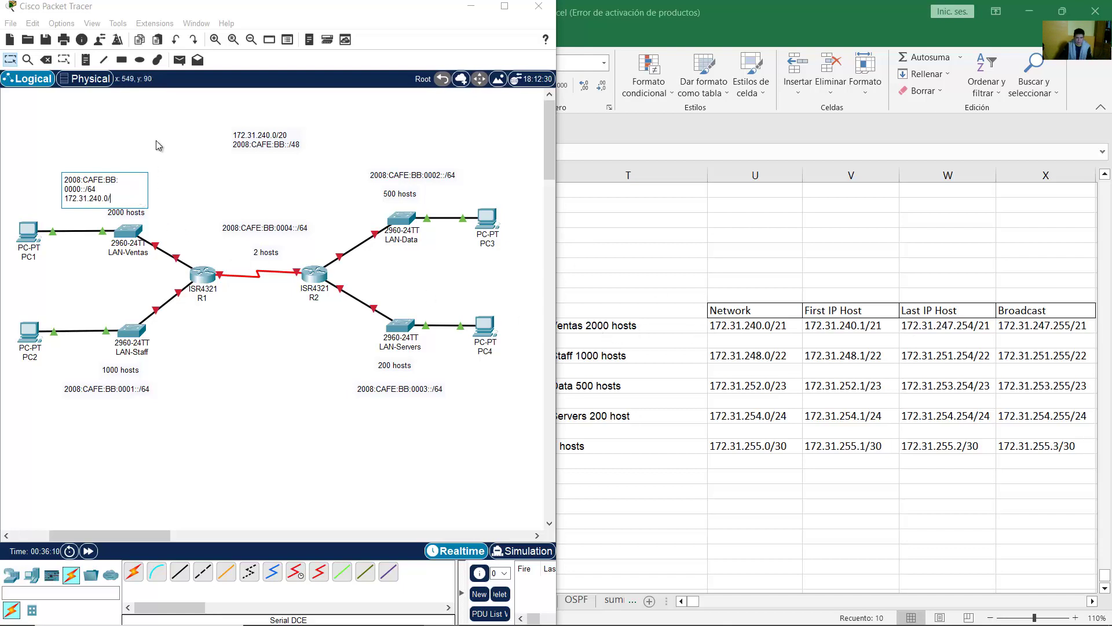
pyautogui.write('21')
pyautogui.click(201, 200)
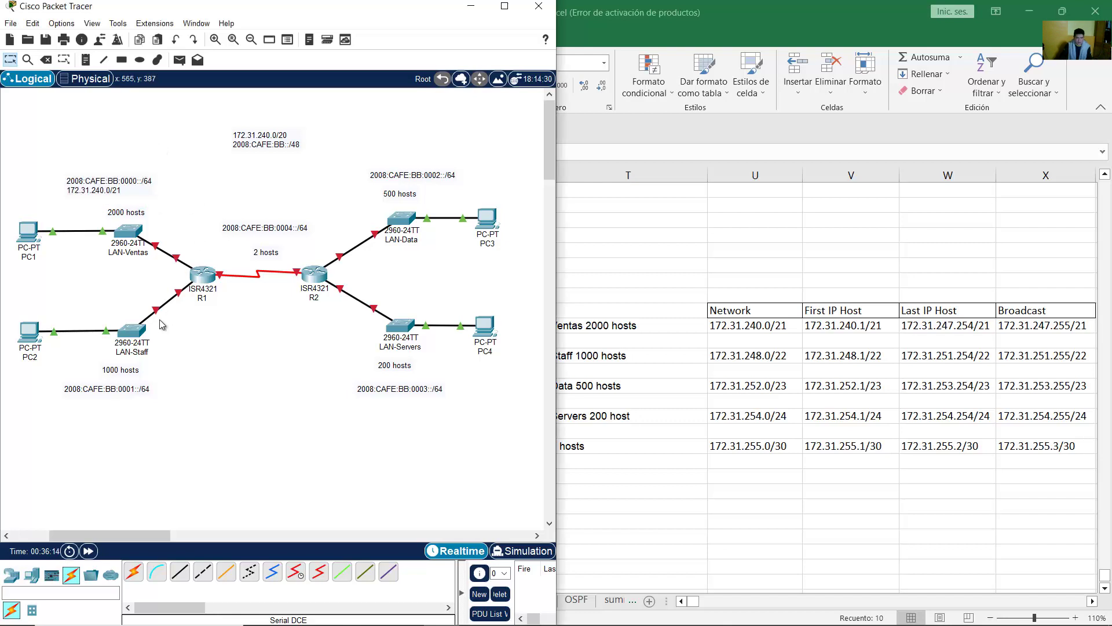
# Add a second line reading 172.31.248.0/22 to the LAN-Staff note below the 1000 hosts label
pyautogui.doubleClick(127, 390)
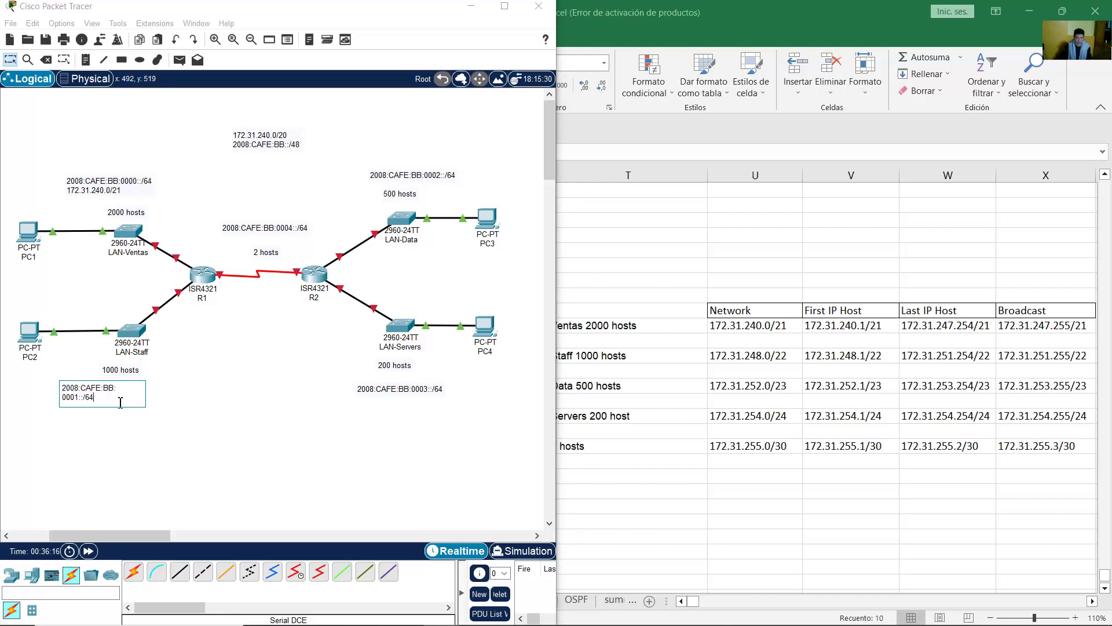
pyautogui.press('Return')
pyautogui.write('172.31.240.0/22')
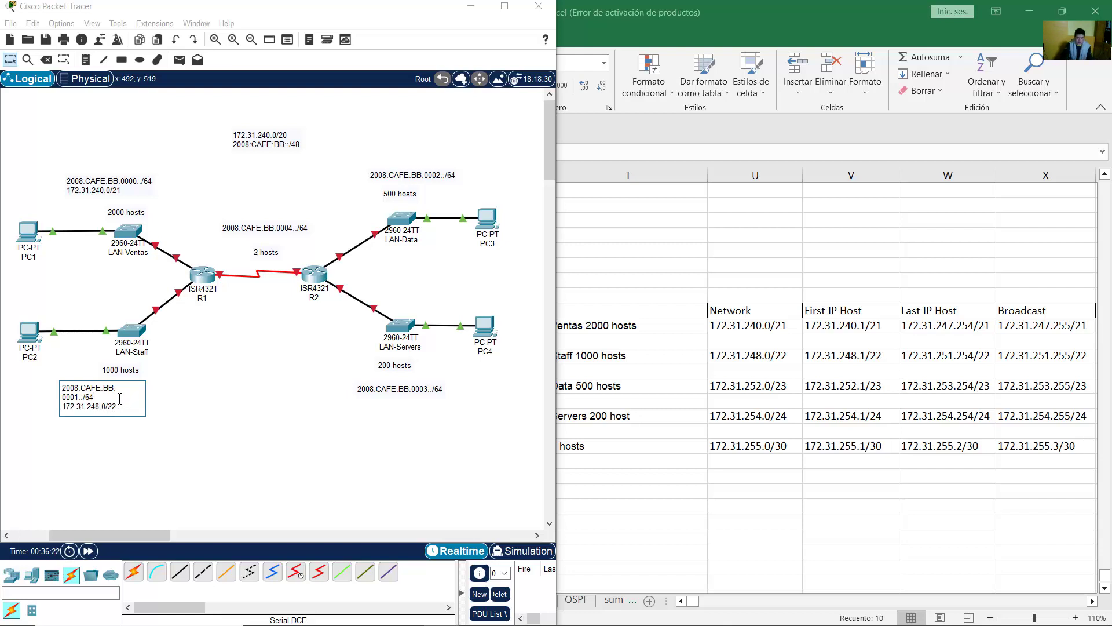
pyautogui.click(193, 385)
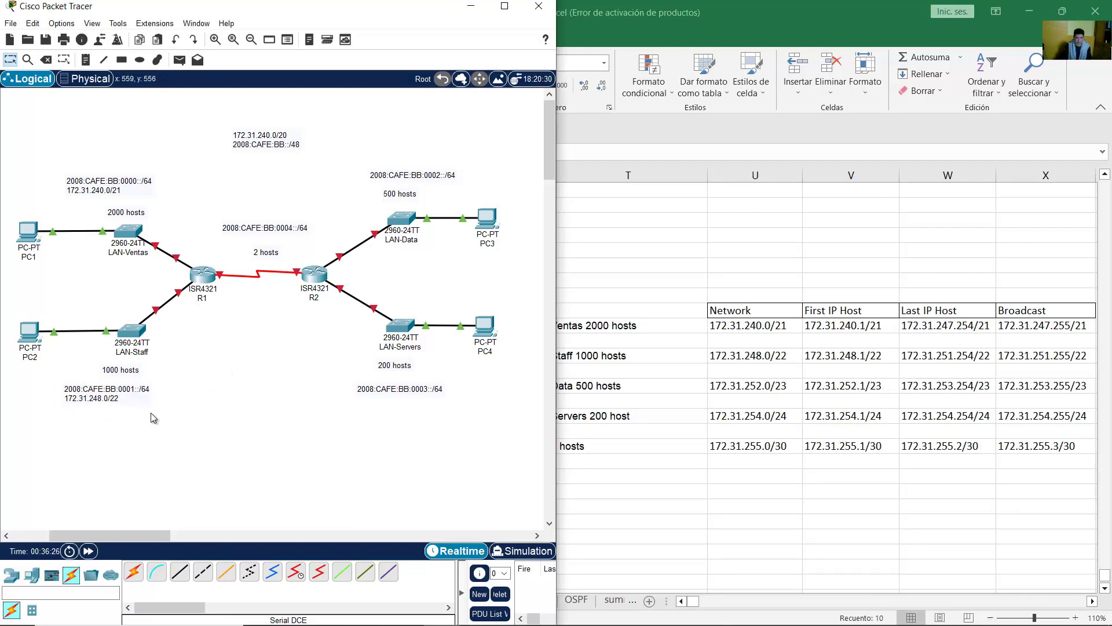
# Move the LAN-Data note slightly up and add a second line reading 172.31.252.0/23
pyautogui.moveTo(397, 183); pyautogui.dragTo(406, 175)
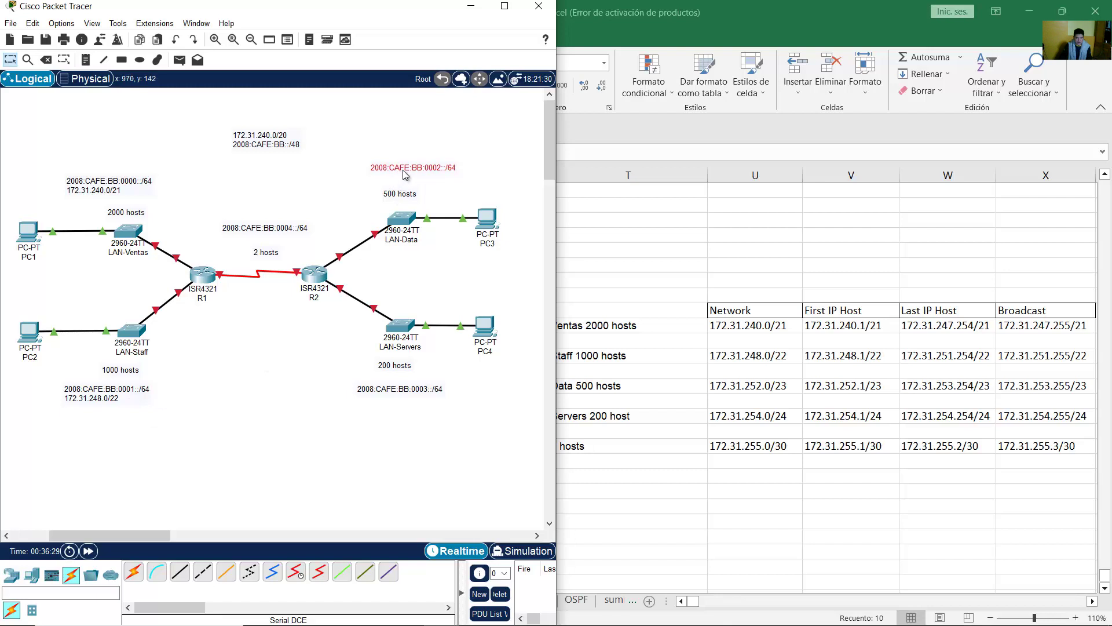
pyautogui.doubleClick(451, 169)
pyautogui.press('Return')
pyautogui.write('172.31.240.0/')
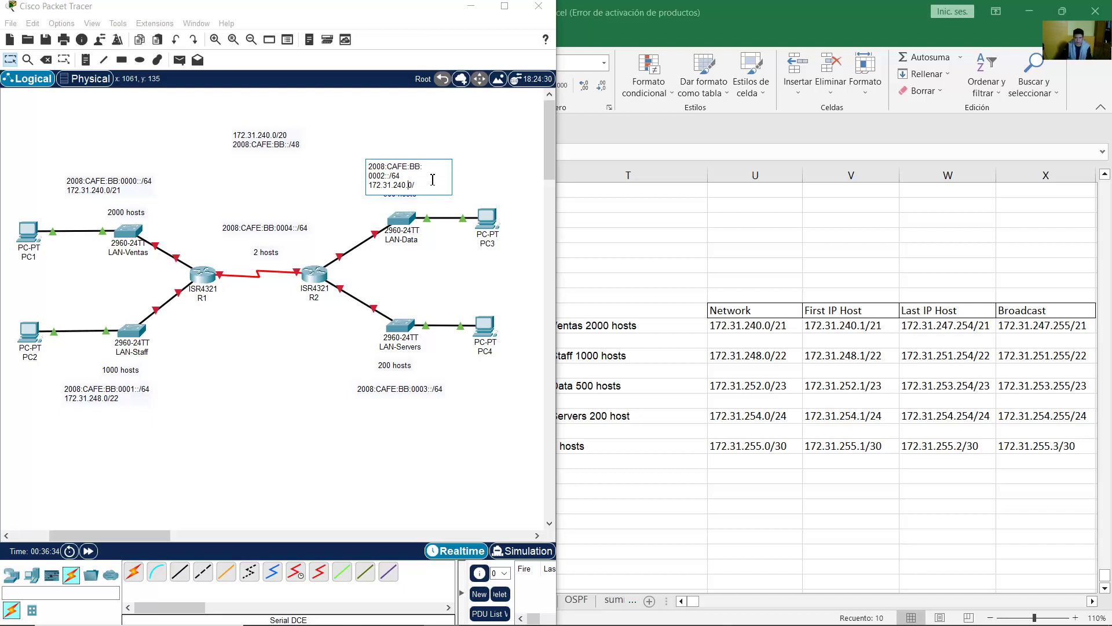
pyautogui.press('BackSpace')
pyautogui.press('BackSpace')
pyautogui.click(464, 174)
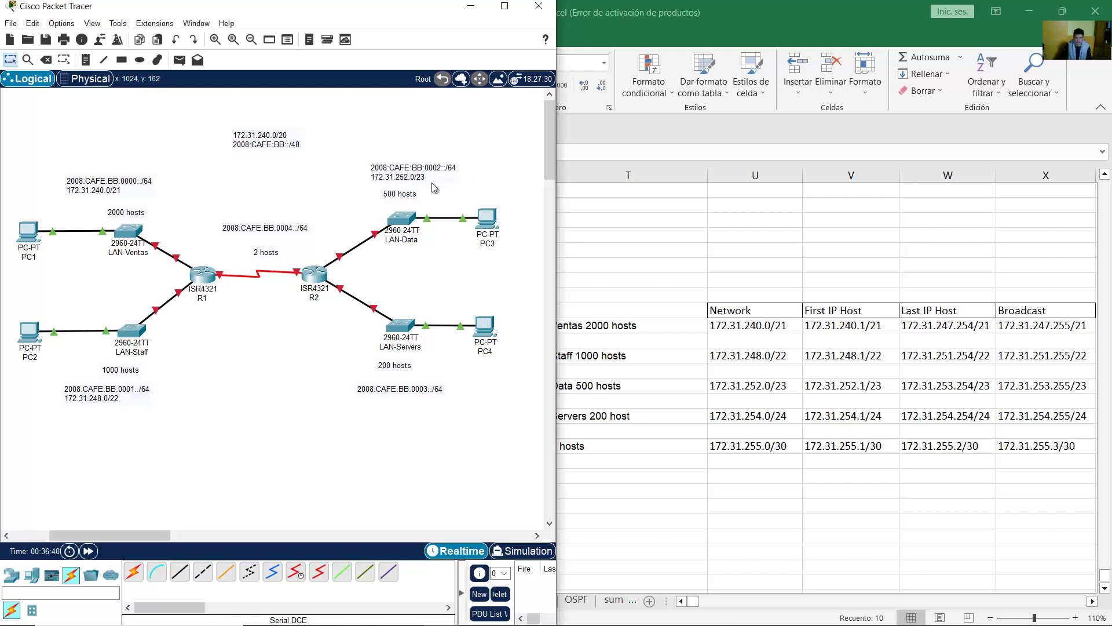
# Add a second line reading 172.31.254.0/24 to the LAN-Servers IPv6 note below the 200 hosts label
pyautogui.doubleClick(420, 394)
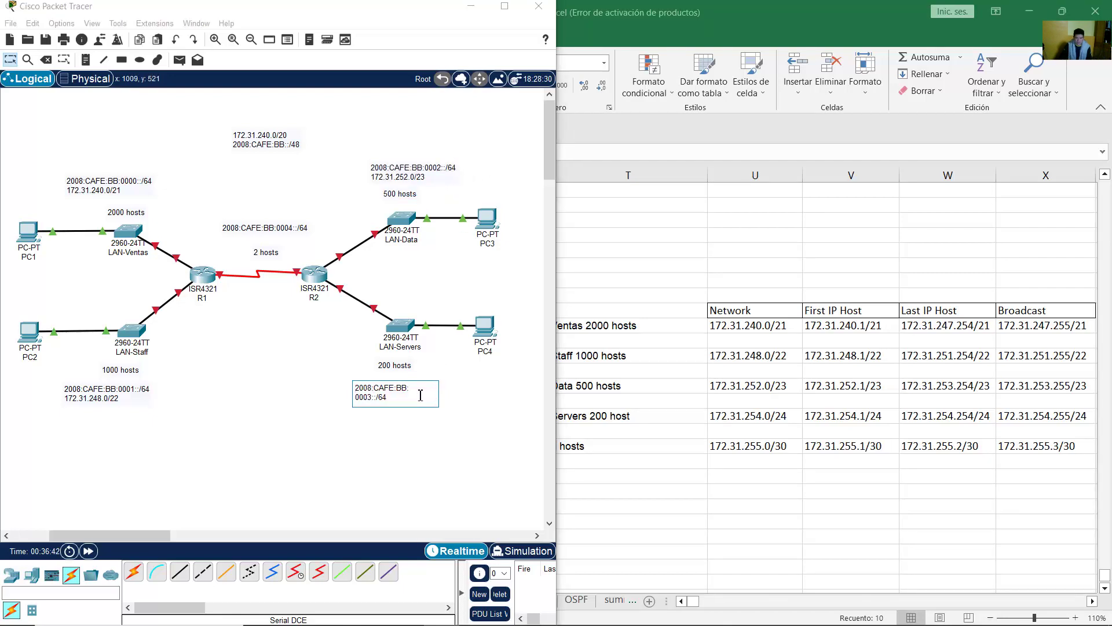
pyautogui.press('Return')
pyautogui.write('172.31.240.0/24')
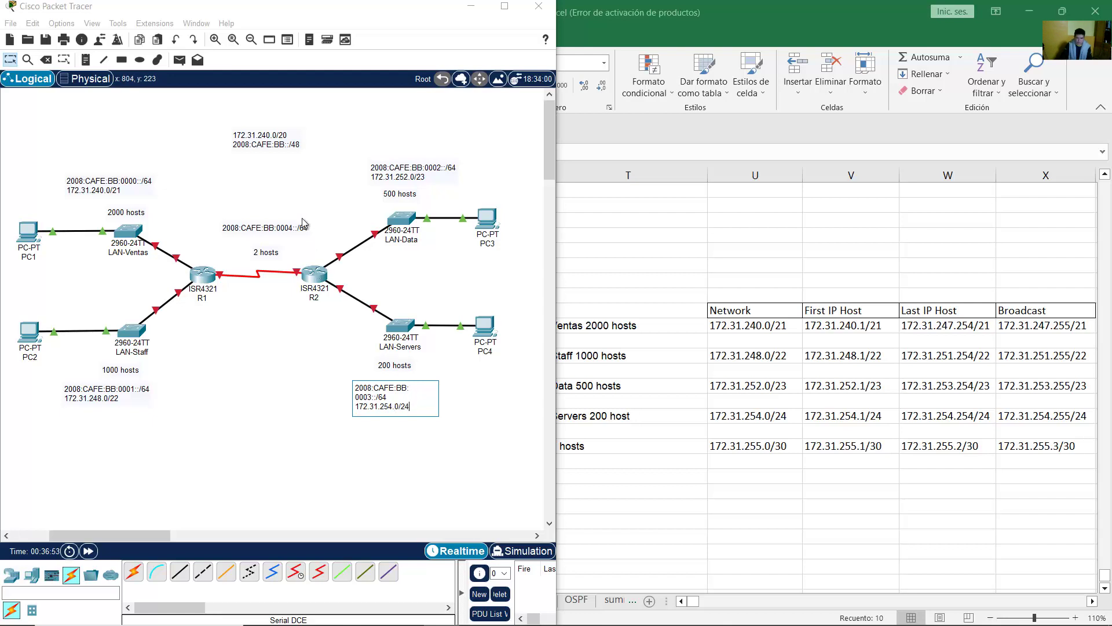
# Add a second line reading 172.31.255.0/30 to the IPv6 note of the serial link between R1 and R2
pyautogui.click(279, 234)
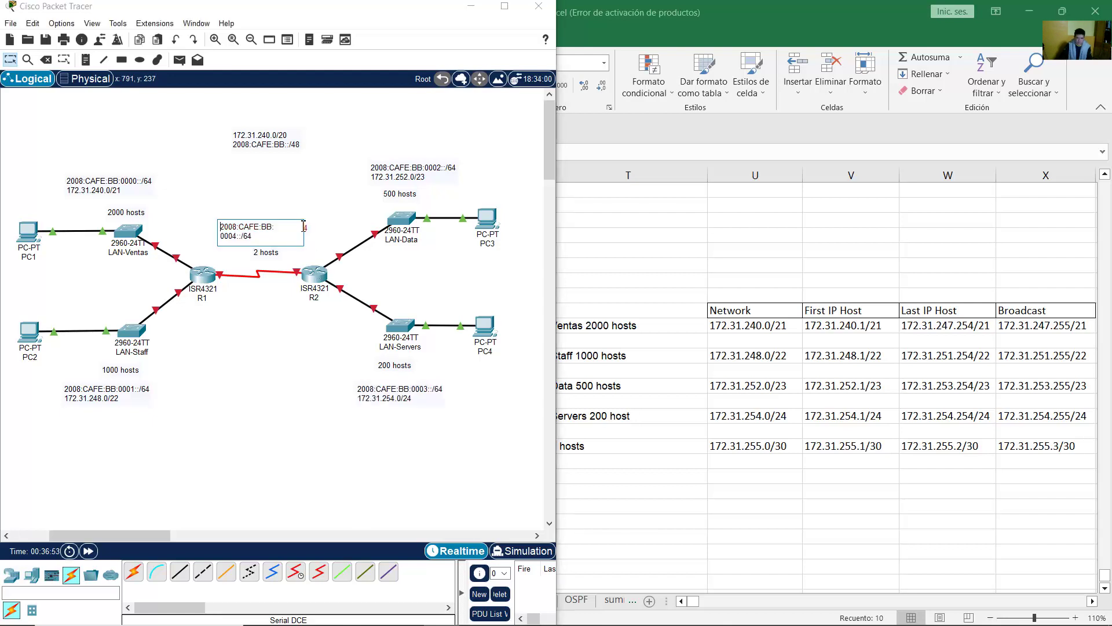
pyautogui.press('Return')
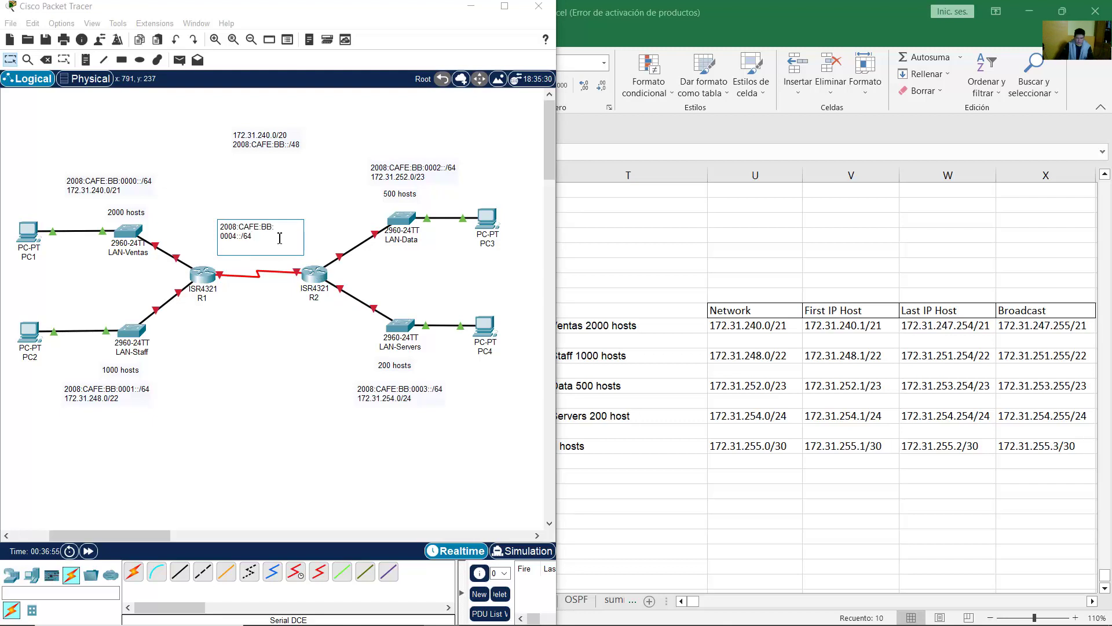
pyautogui.hotkey('ctrl', 'v')
pyautogui.press('Left')
pyautogui.press('Left')
pyautogui.press('BackSpace')
pyautogui.press('BackSpace')
pyautogui.press('BackSpace')
pyautogui.write('30')
pyautogui.click(27, 61)
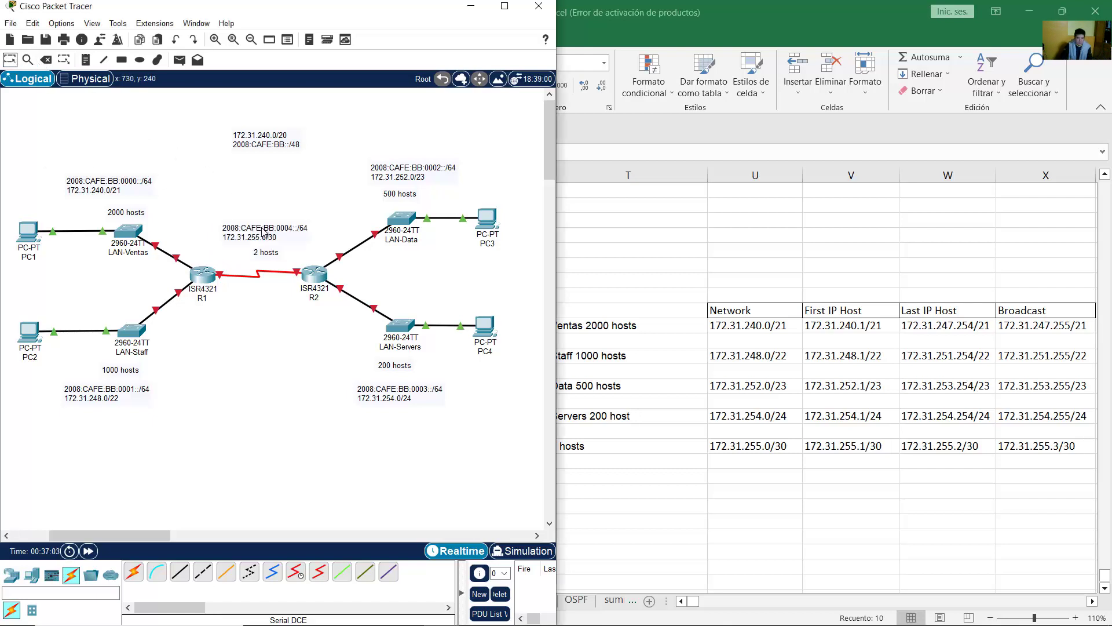
# Nudge the five subnet notes slightly so each sits neatly beside the hosts label of its own network
pyautogui.moveTo(121, 192); pyautogui.dragTo(129, 199)
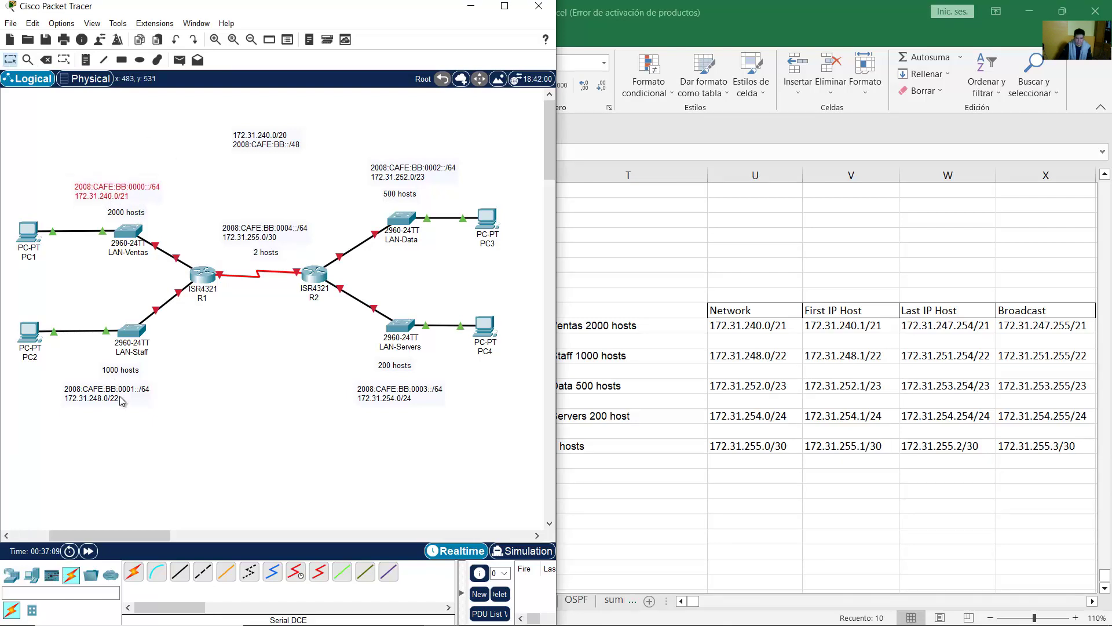
pyautogui.moveTo(119, 396); pyautogui.dragTo(124, 396)
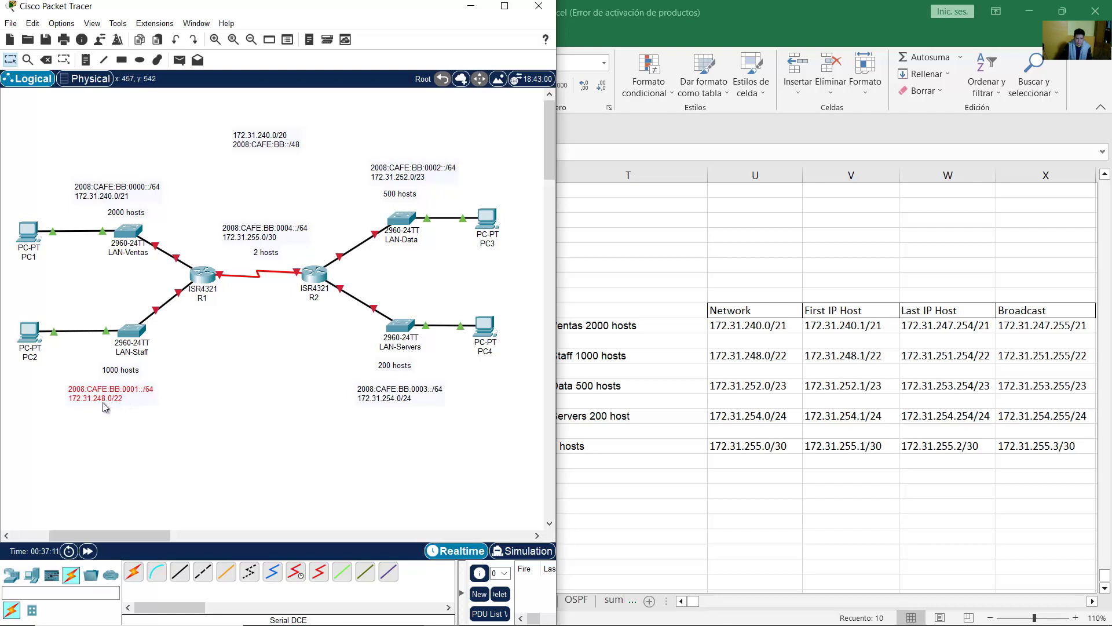
pyautogui.moveTo(413, 179); pyautogui.dragTo(410, 179)
pyautogui.moveTo(393, 403); pyautogui.dragTo(392, 397)
pyautogui.moveTo(281, 238); pyautogui.dragTo(287, 239)
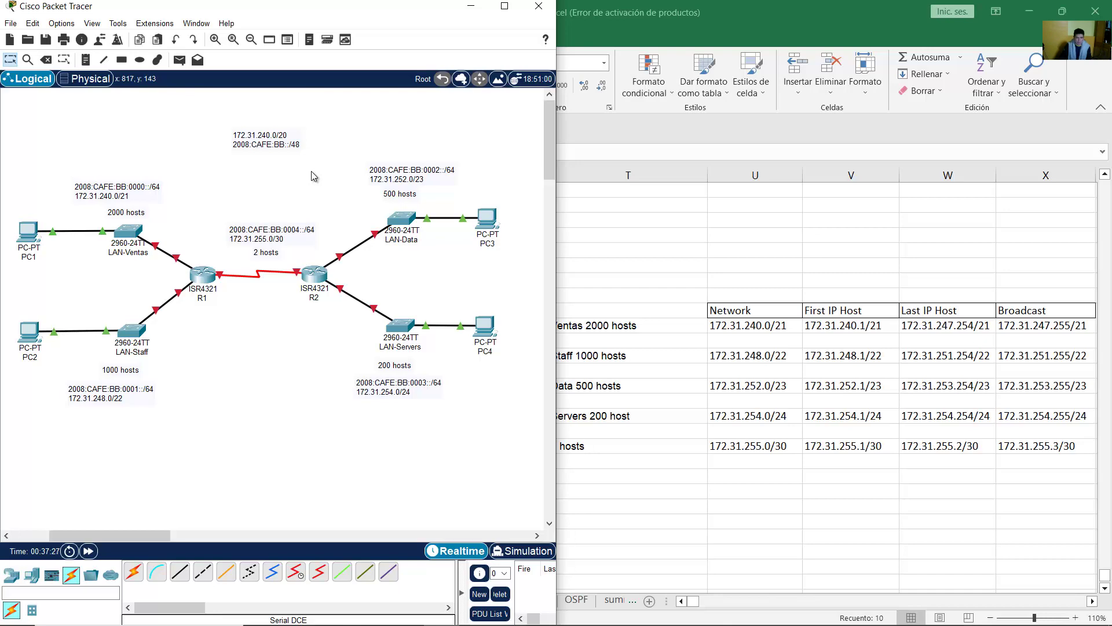
# Switch to the exam PDF in Acrobat Reader and review Tarea 2 on cabling against the built topology
pyautogui.click(472, 614)
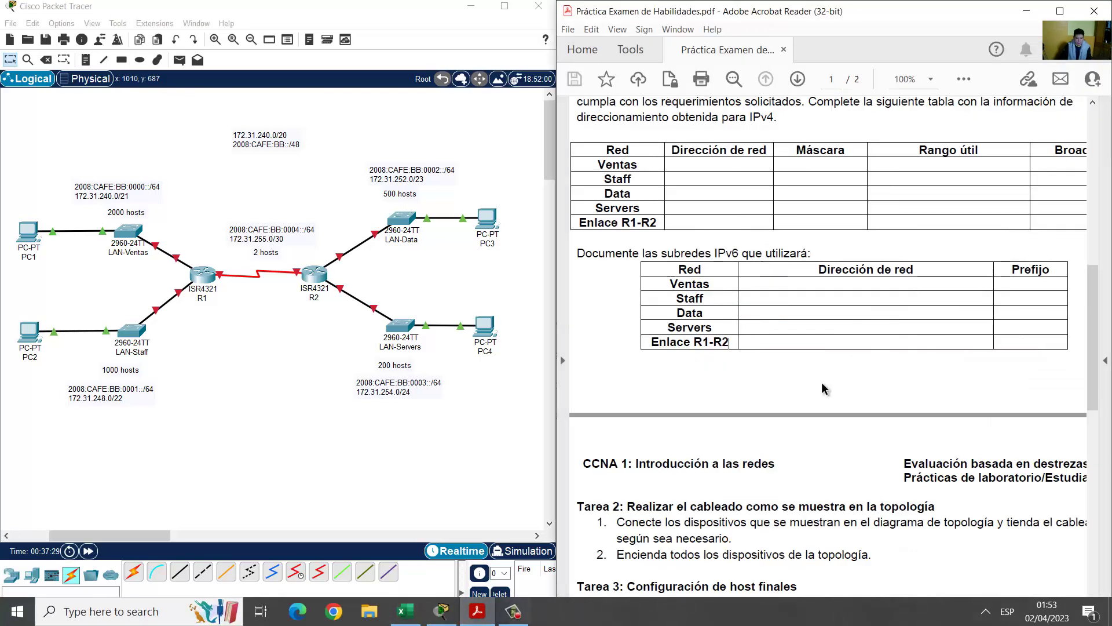
pyautogui.scroll(-3, 920, 340)
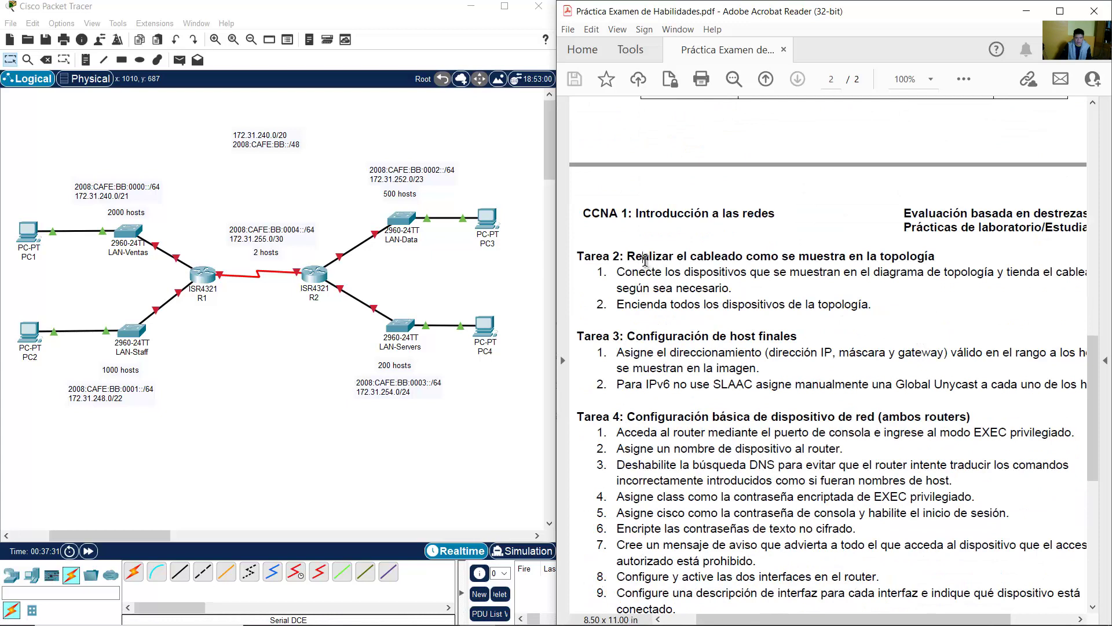
pyautogui.moveTo(637, 257); pyautogui.dragTo(863, 309)
pyautogui.moveTo(504, 129); pyautogui.dragTo(34, 453)
pyautogui.click(763, 336)
pyautogui.scroll(-3, 952, 329)
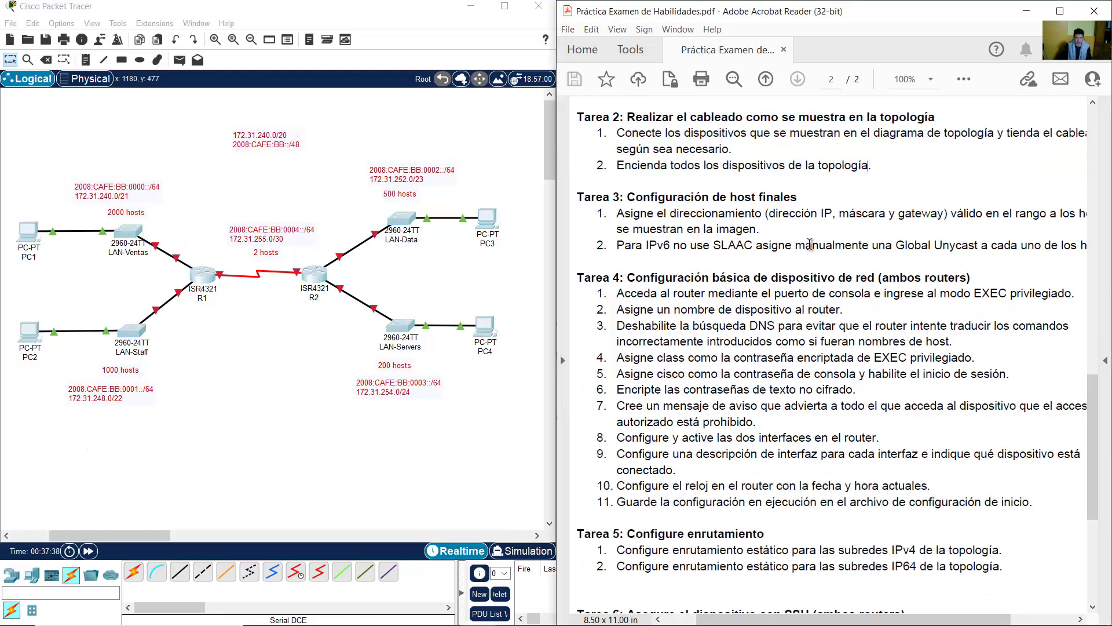
# Read the Tarea 3 instructions on IPv4 addressing and manual IPv6 global unicast assignment for the end hosts
pyautogui.moveTo(628, 198); pyautogui.dragTo(767, 212)
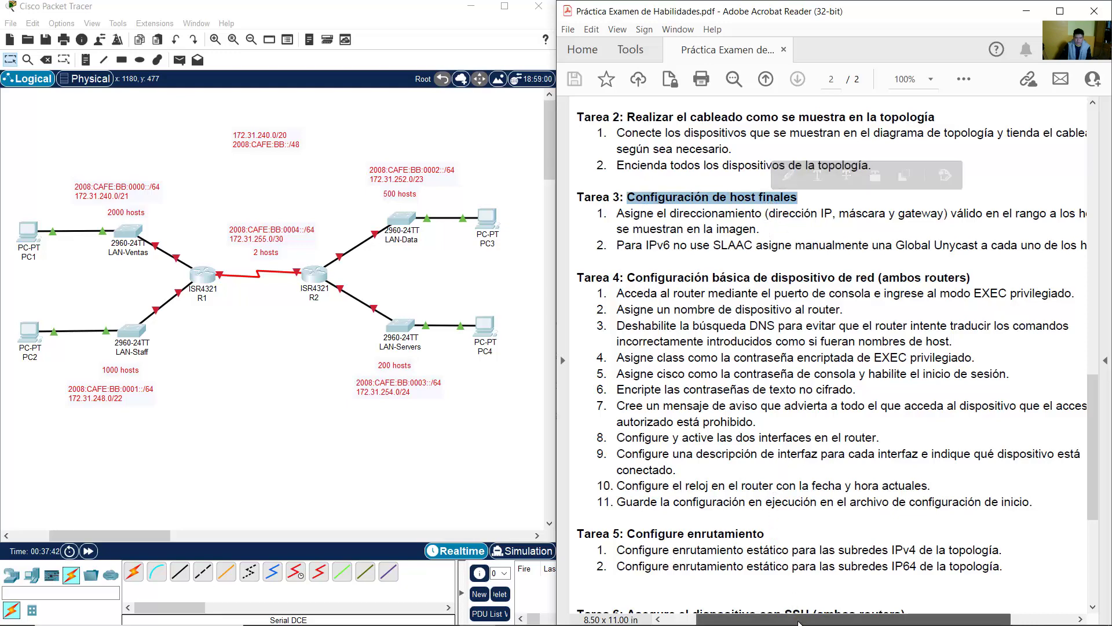
pyautogui.moveTo(795, 619); pyautogui.dragTo(819, 621)
pyautogui.moveTo(580, 213); pyautogui.dragTo(956, 214)
pyautogui.moveTo(839, 226); pyautogui.dragTo(724, 230)
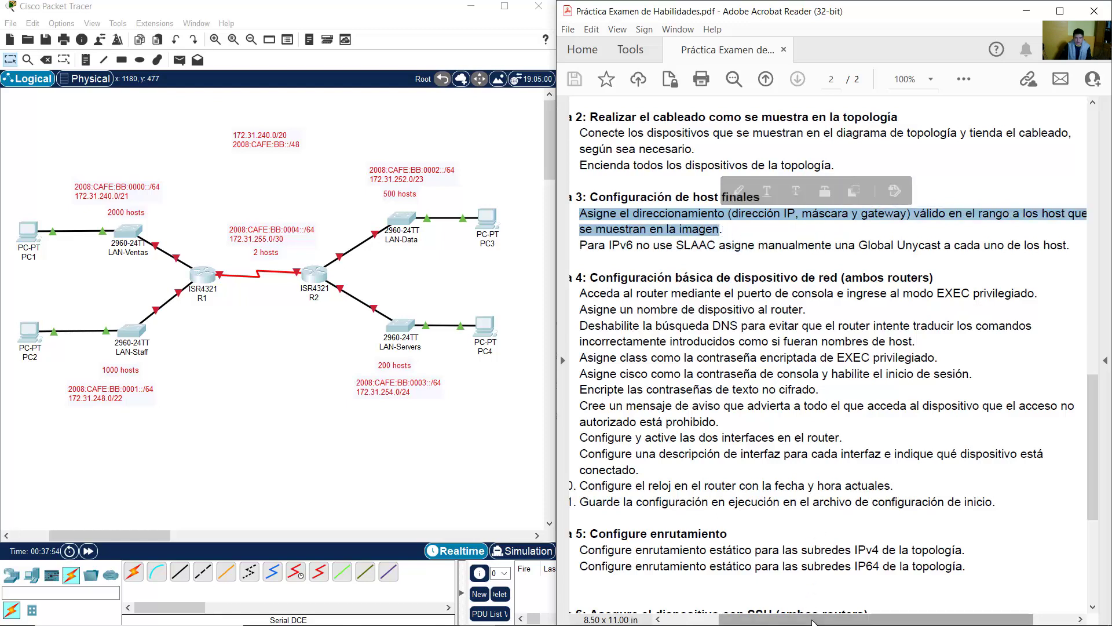
pyautogui.moveTo(812, 620)
pyautogui.mouseDown()
pyautogui.moveTo(829, 621)
pyautogui.moveTo(799, 622)
pyautogui.mouseUp()
pyautogui.click(647, 251)
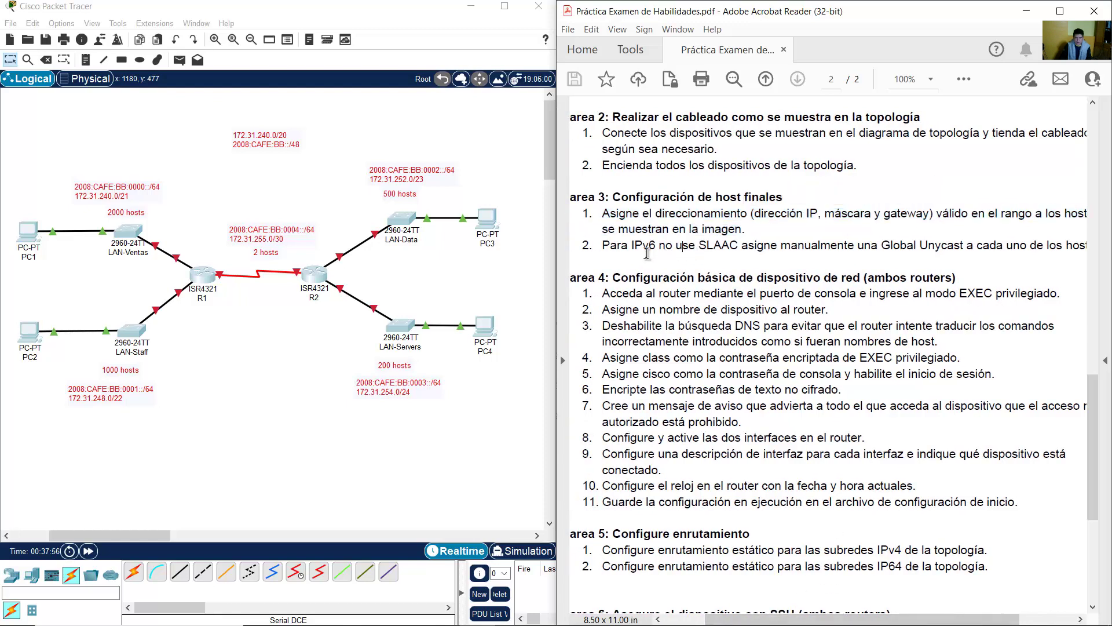
pyautogui.moveTo(606, 246); pyautogui.dragTo(1041, 255)
pyautogui.click(821, 245)
pyautogui.moveTo(657, 215); pyautogui.dragTo(736, 246)
pyautogui.click(785, 248)
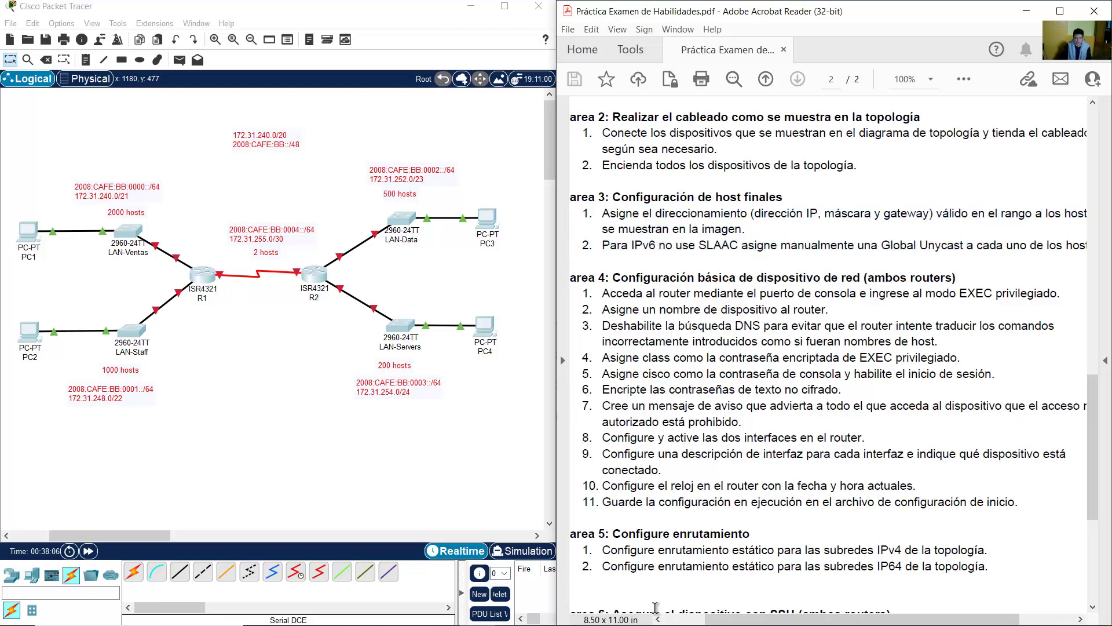
# Return to Packet Tracer, open PC1's IP Configuration and move its window clear of the topology
pyautogui.click(316, 434)
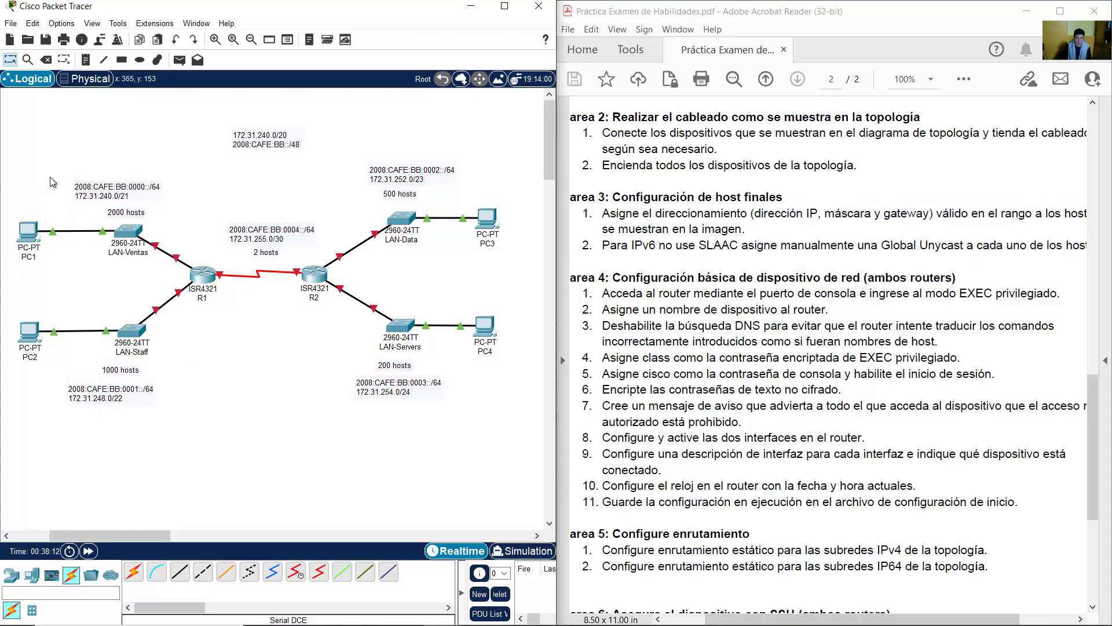
pyautogui.moveTo(89, 145); pyautogui.dragTo(184, 280)
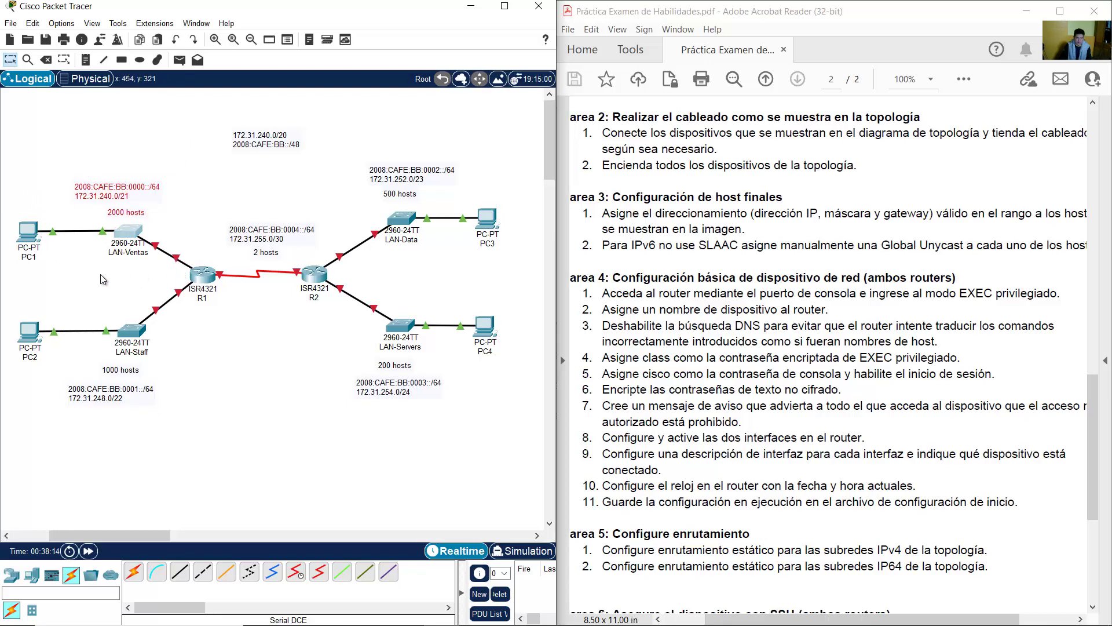
pyautogui.click(27, 235)
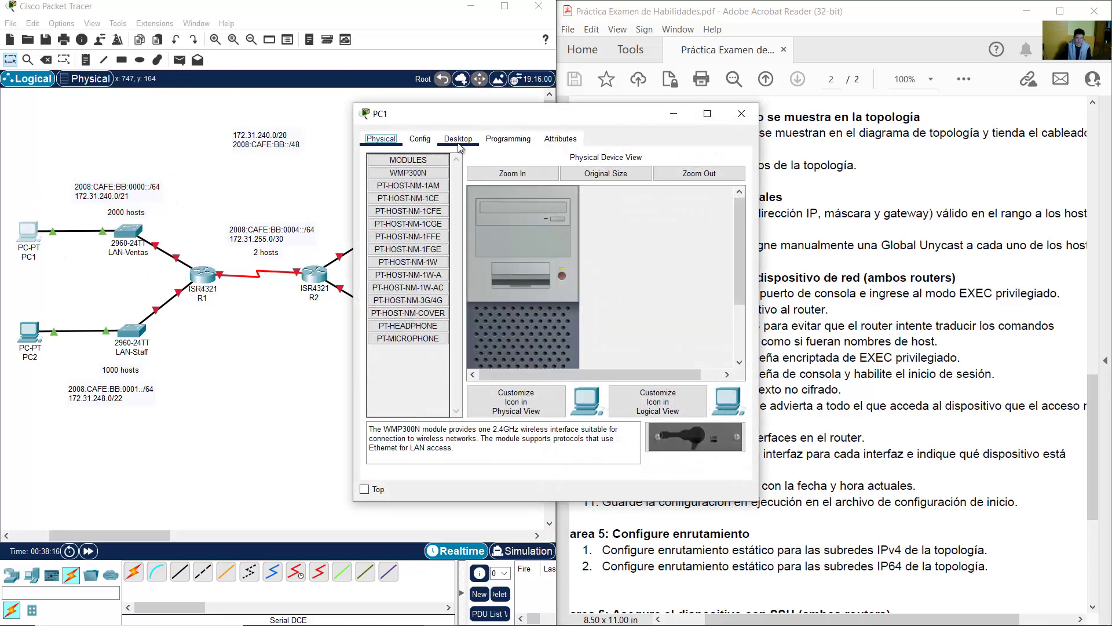
pyautogui.click(457, 138)
pyautogui.moveTo(489, 120); pyautogui.dragTo(705, 102)
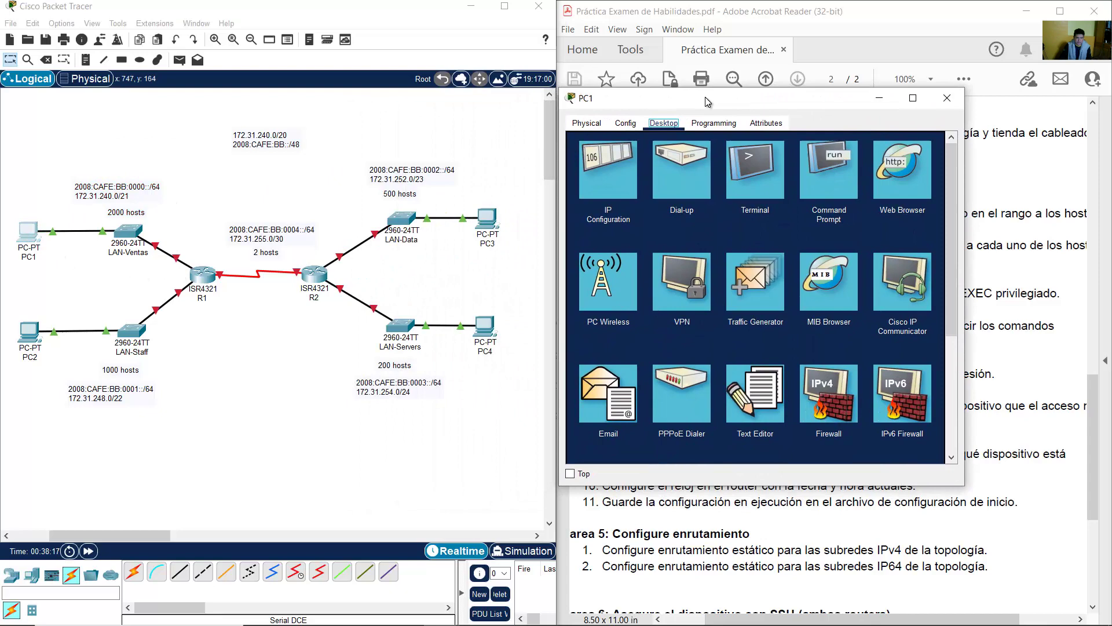
pyautogui.click(602, 174)
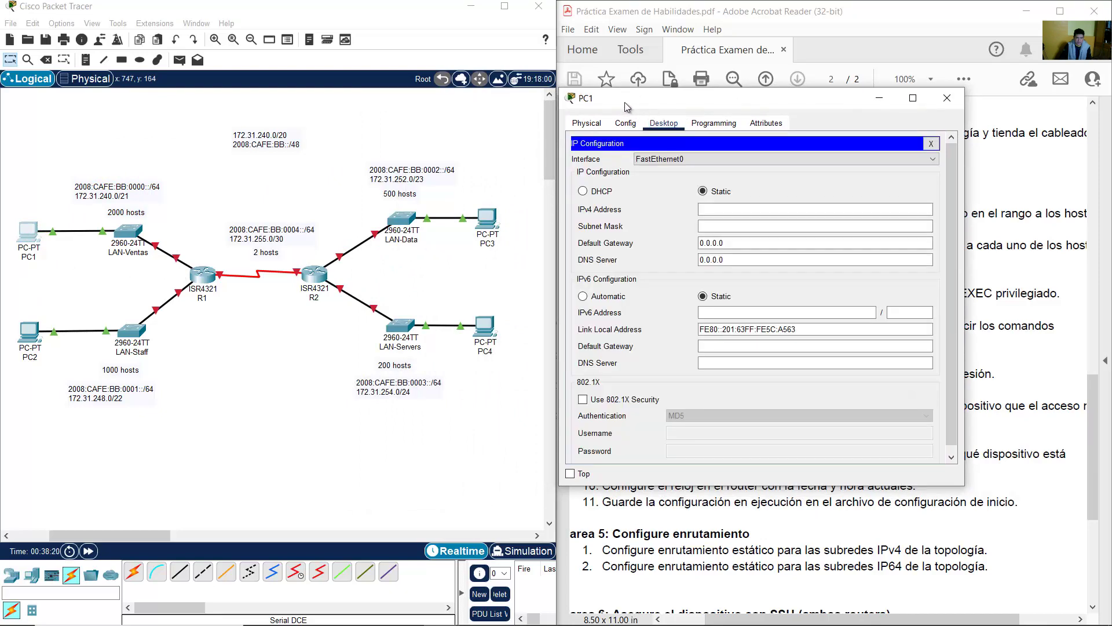
pyautogui.moveTo(626, 107); pyautogui.dragTo(592, 107)
# Switch to the Excel subnetting workbook and examine the first and last IP host addresses of the Ventas 2000 hosts subnet
pyautogui.moveTo(531, 616)
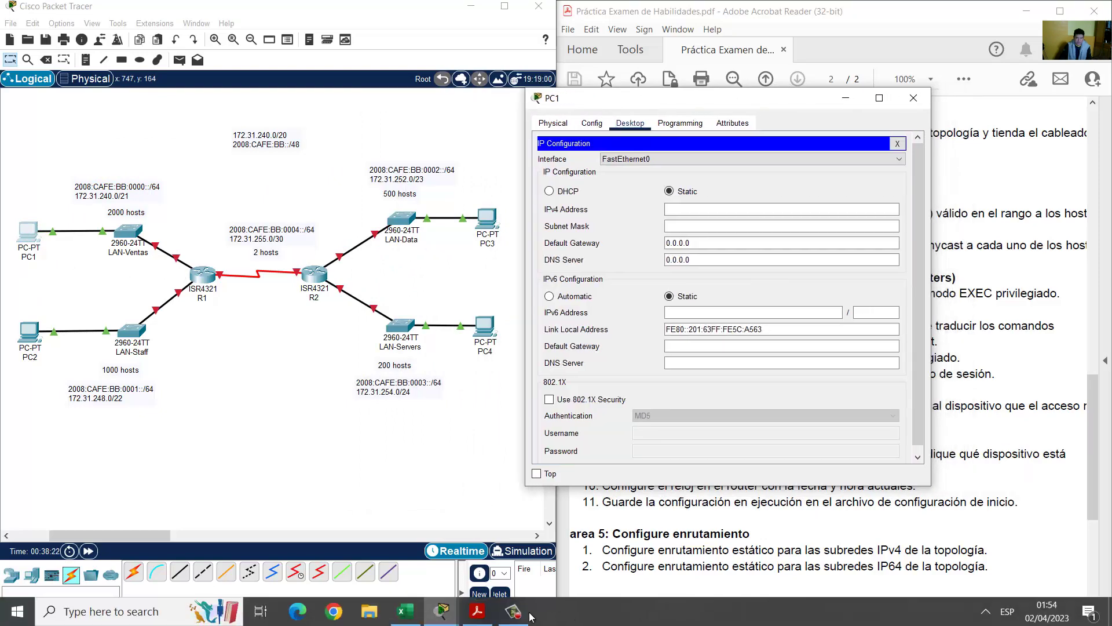
pyautogui.click(406, 610)
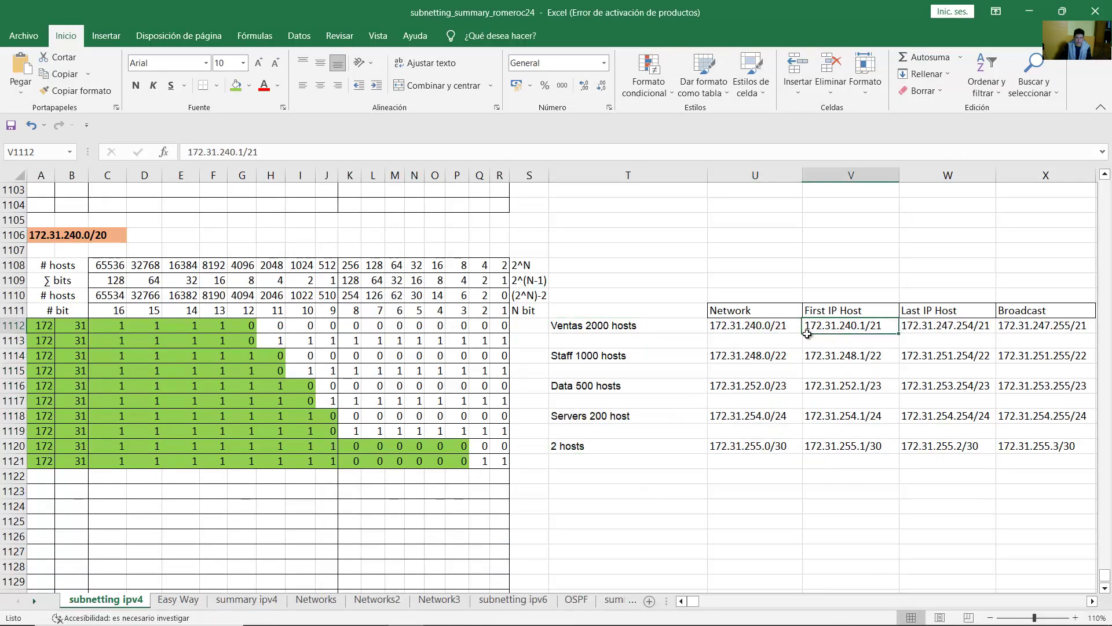
pyautogui.click(655, 325)
pyautogui.click(810, 327)
pyautogui.moveTo(847, 325); pyautogui.dragTo(927, 326)
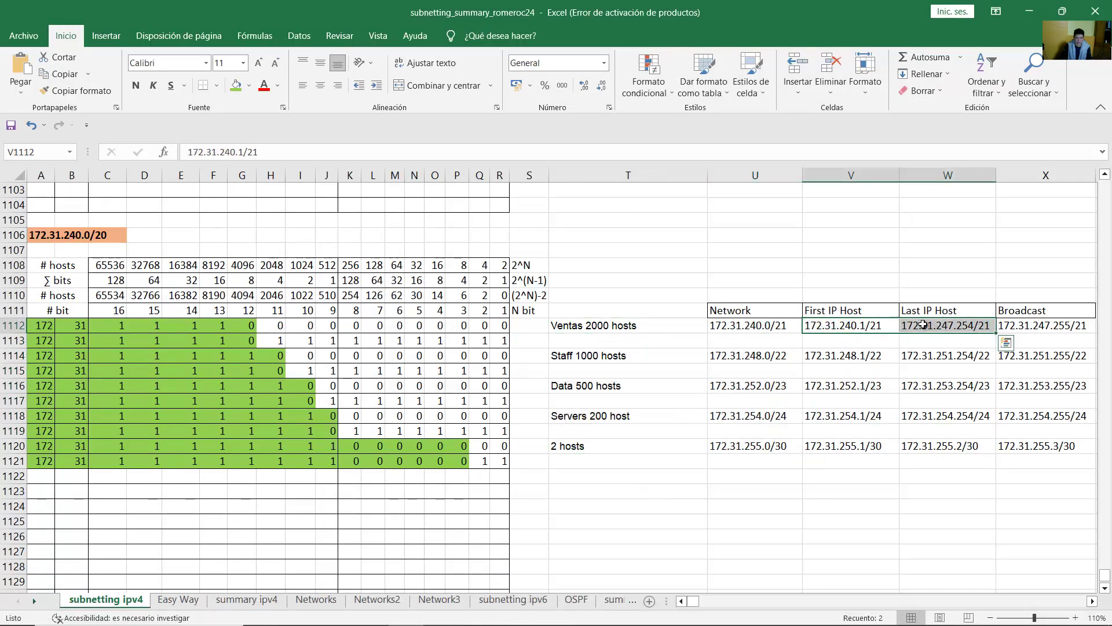
pyautogui.click(863, 326)
pyautogui.doubleClick(864, 326)
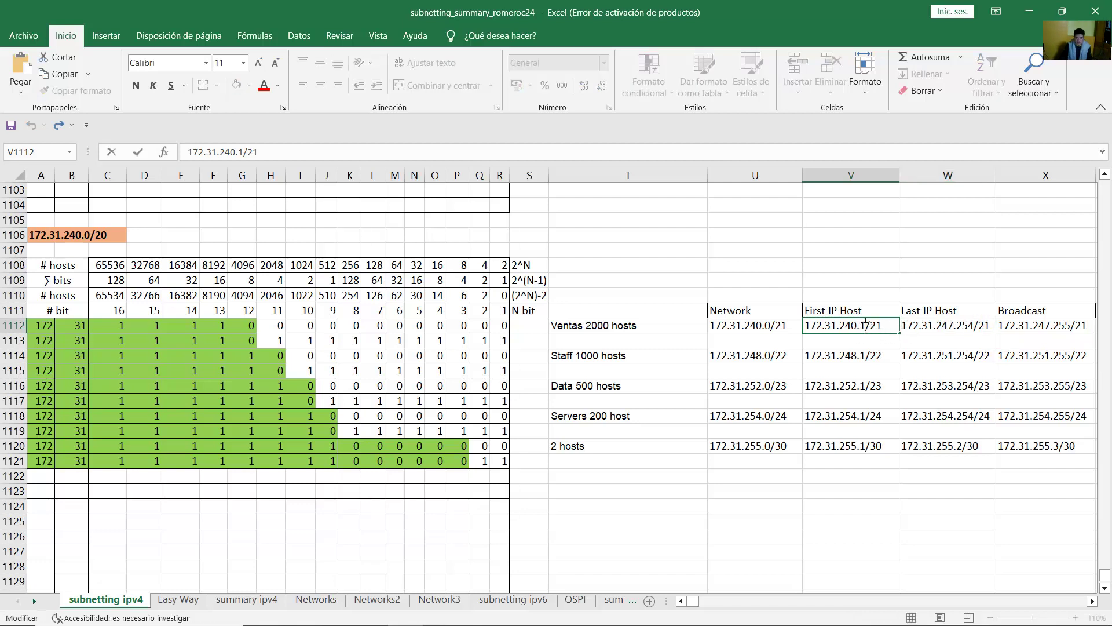
pyautogui.moveTo(861, 328); pyautogui.dragTo(869, 328)
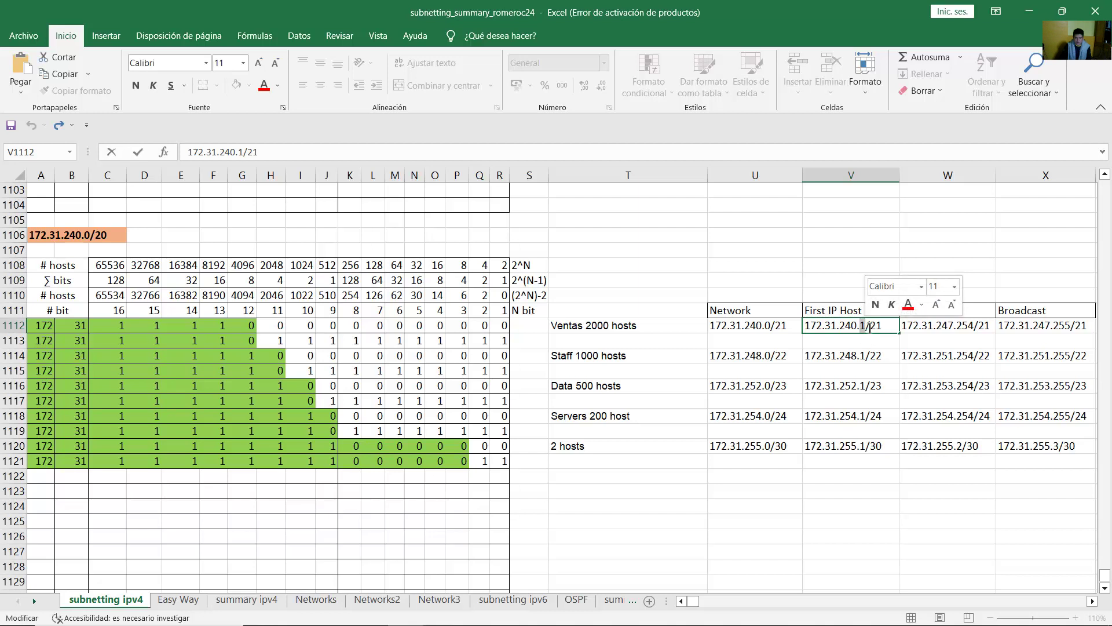
pyautogui.click(972, 328)
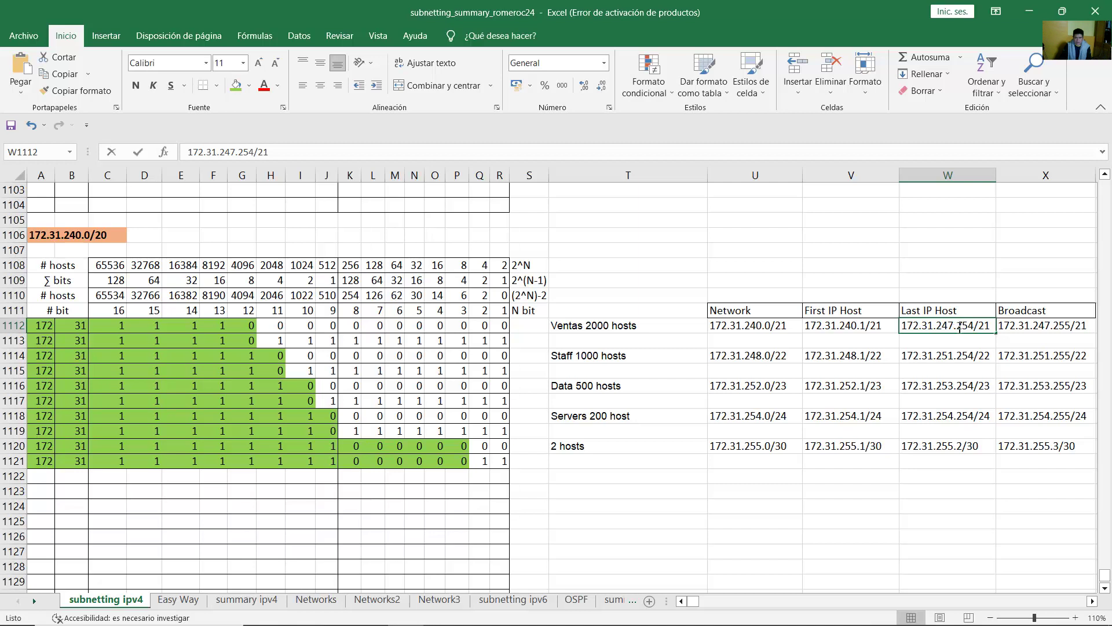
pyautogui.doubleClick(960, 327)
pyautogui.doubleClick(963, 328)
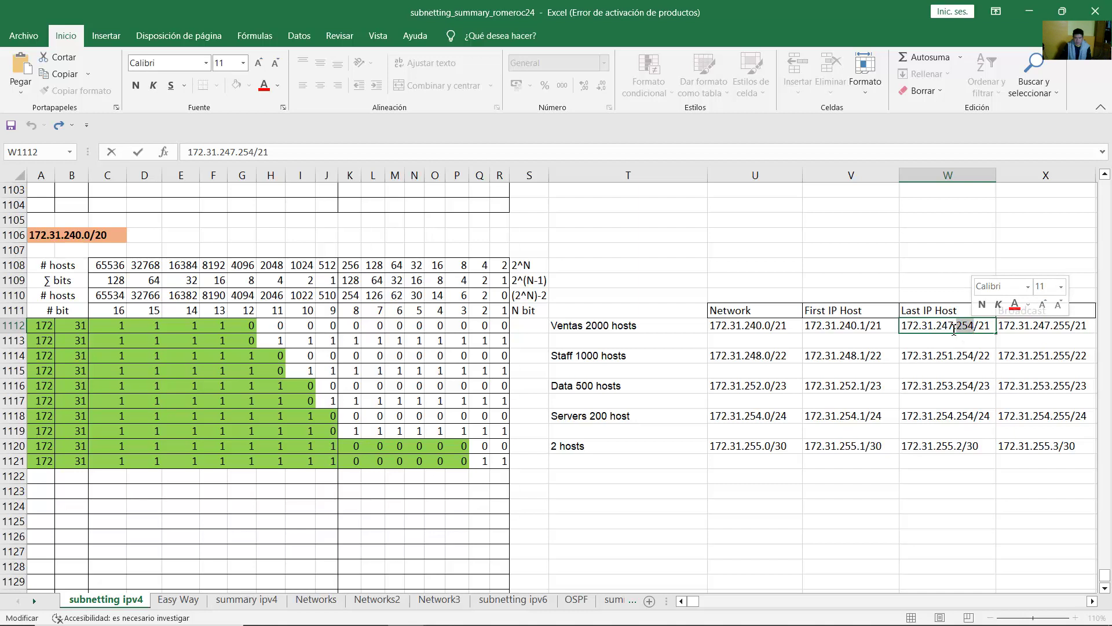
pyautogui.keyDown('shift'); pyautogui.click(936, 327); pyautogui.keyUp('shift')
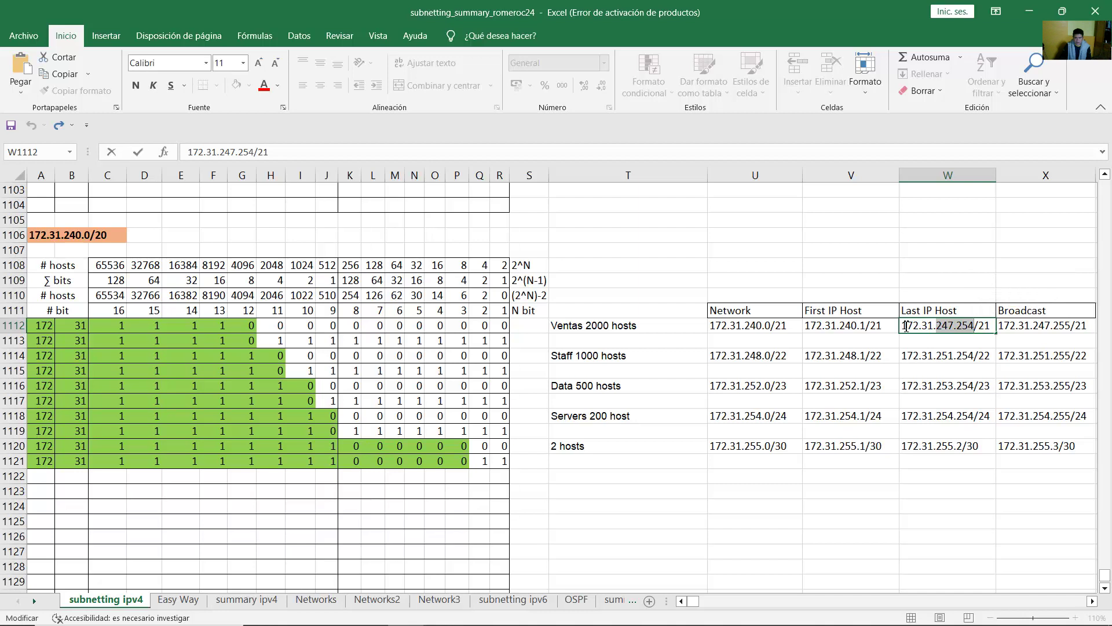
pyautogui.moveTo(906, 326); pyautogui.dragTo(974, 326)
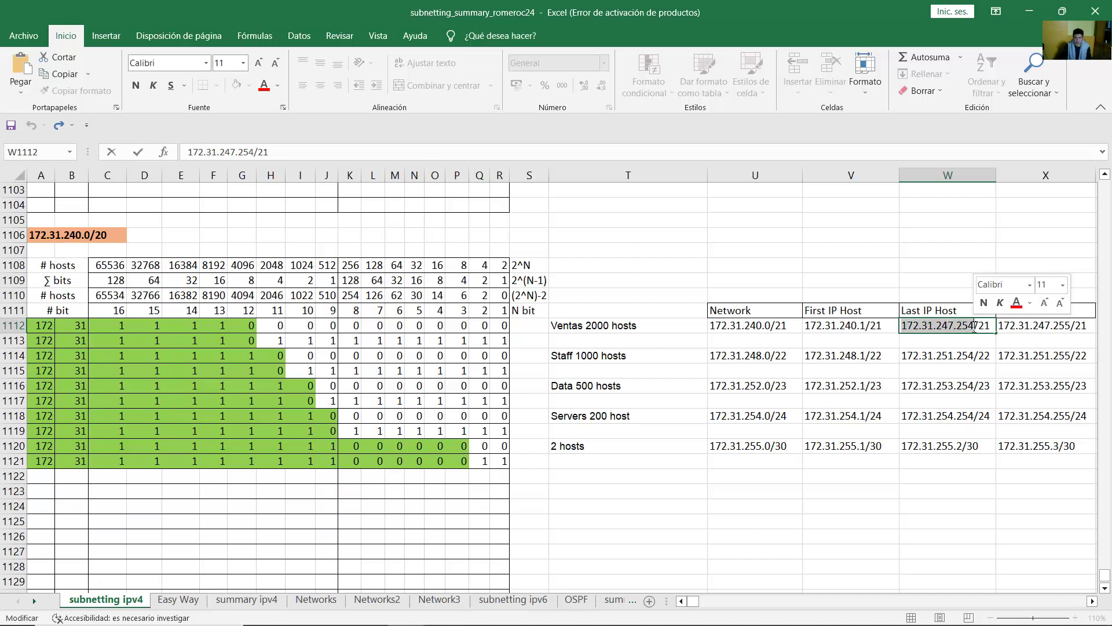
pyautogui.click(867, 326)
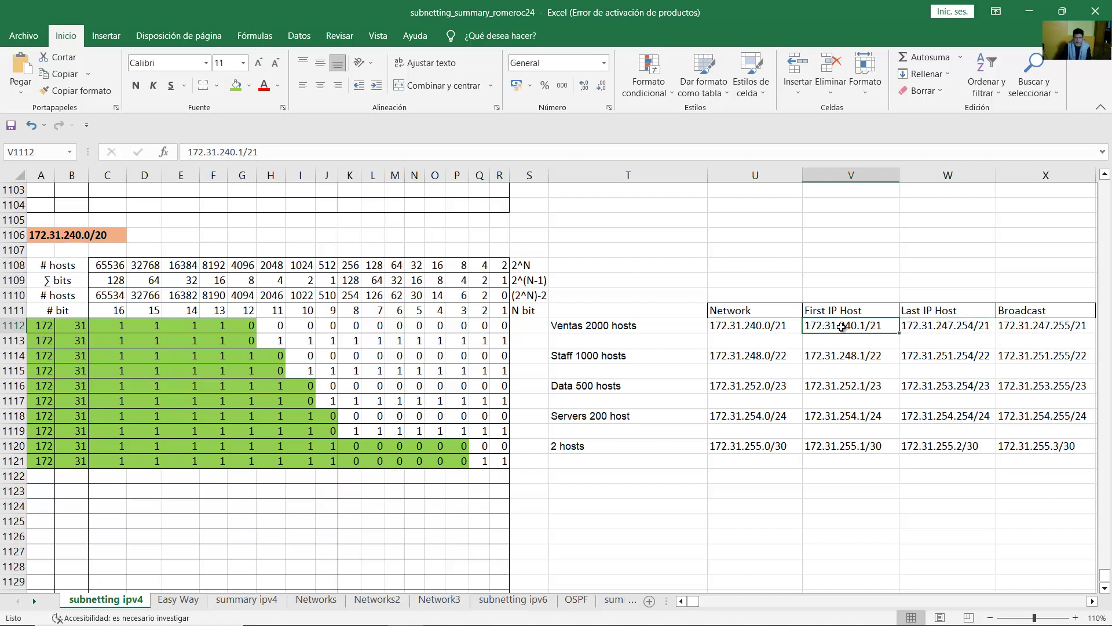
pyautogui.click(928, 327)
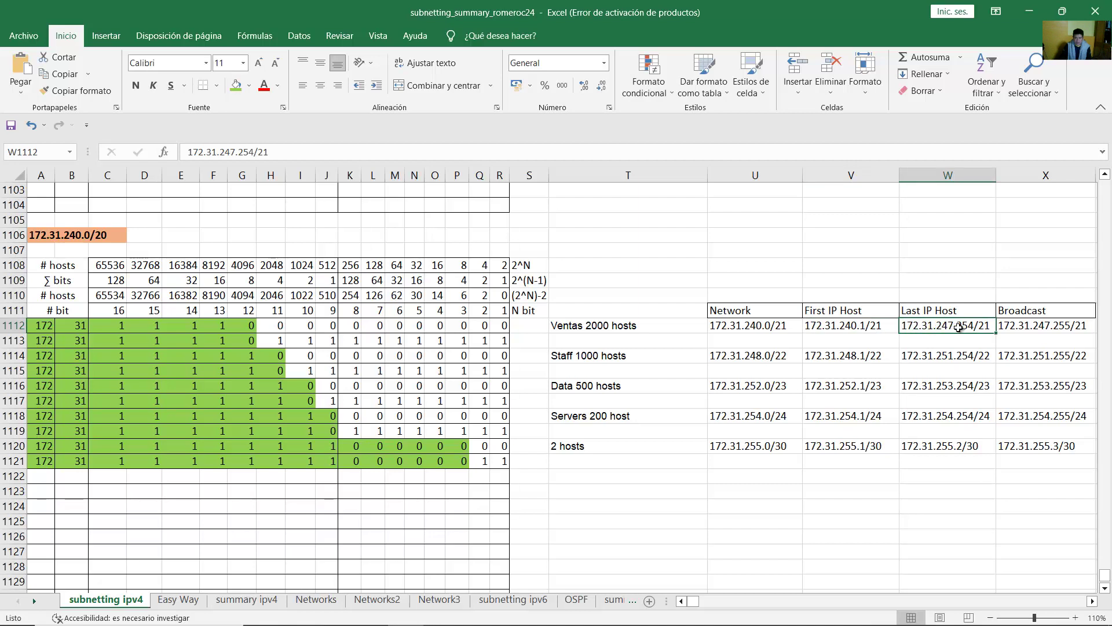
# Bring PC1's configuration window over the workbook, clear of the subnet table, and set its IPv4 address to 172.31.247.254
pyautogui.moveTo(658, 591)
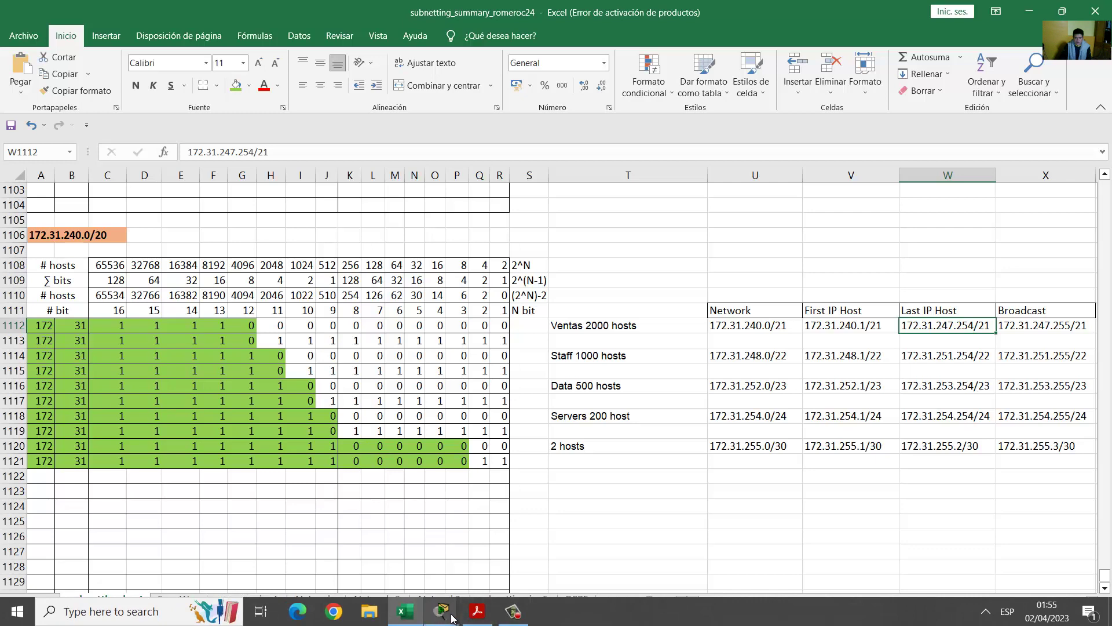
pyautogui.moveTo(449, 615)
pyautogui.click(510, 533)
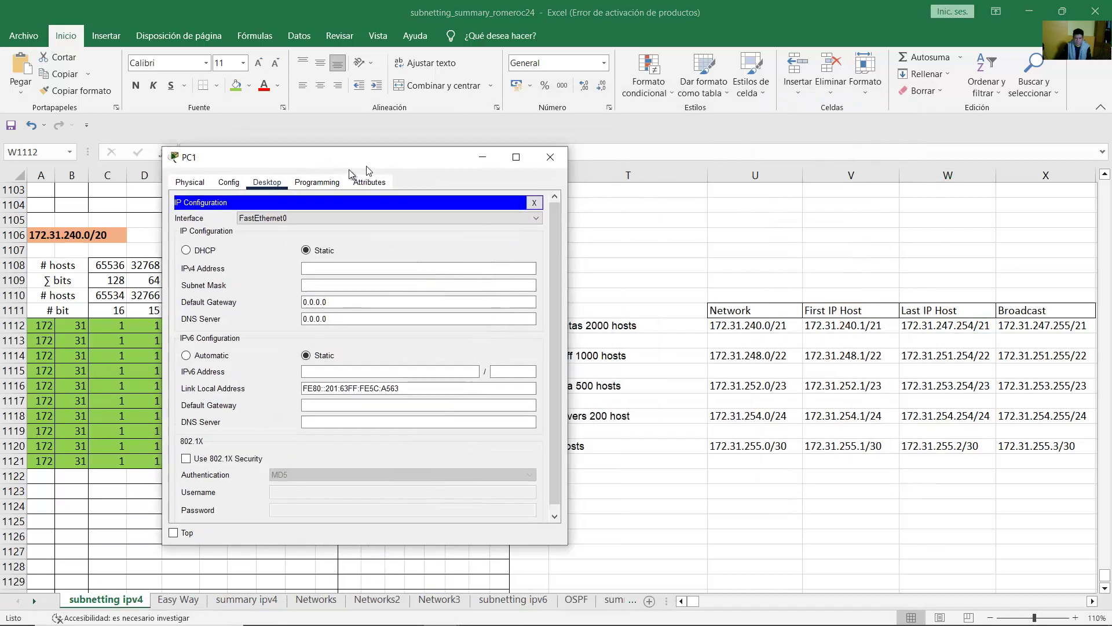
pyautogui.moveTo(366, 168); pyautogui.dragTo(270, 160)
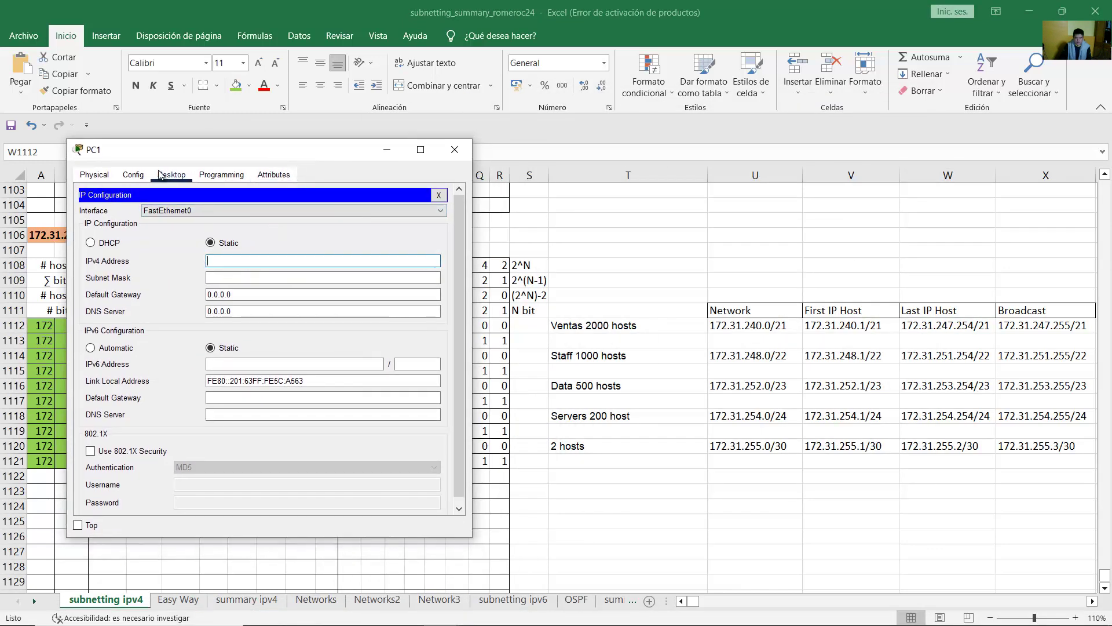
pyautogui.write('172.31.247.254')
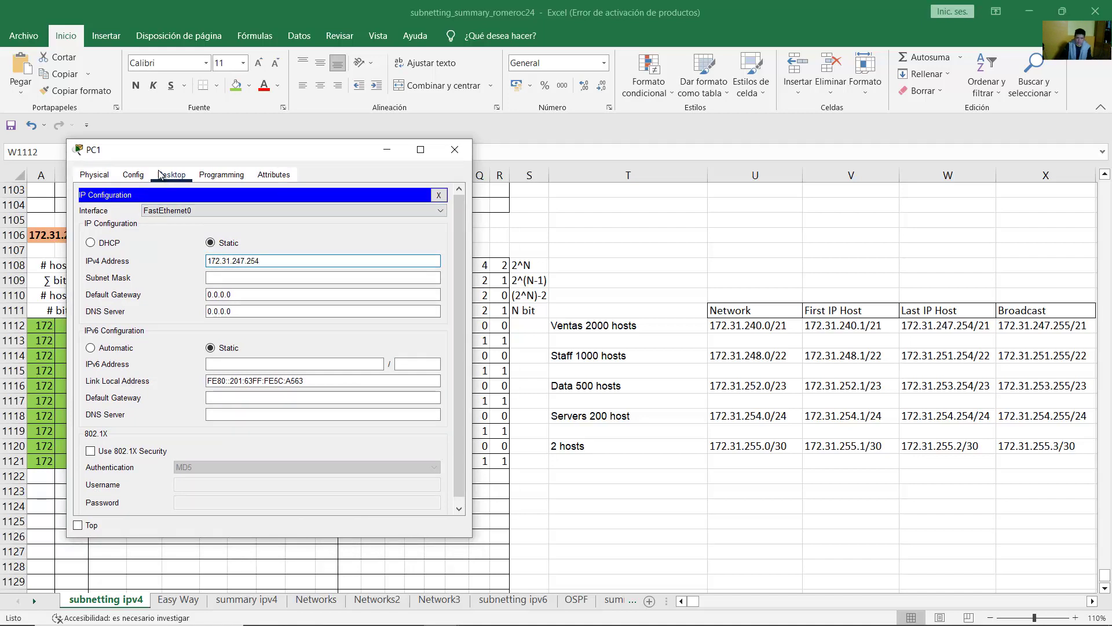
# Set PC1's IPv4 subnet mask to 255.255.248.0
pyautogui.click(253, 277)
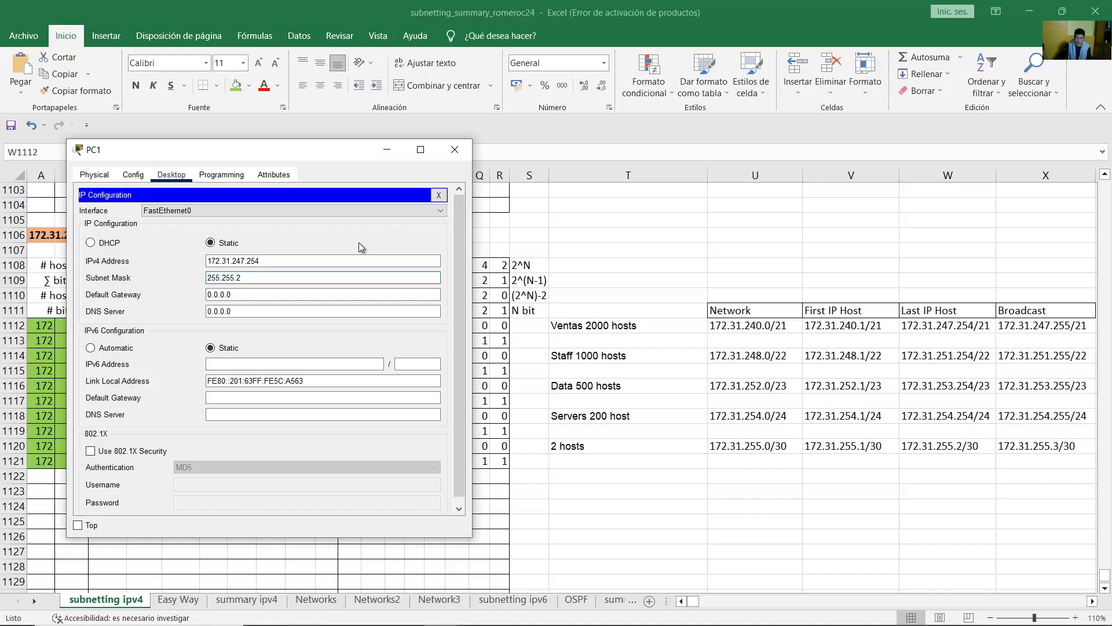
pyautogui.write('.0')
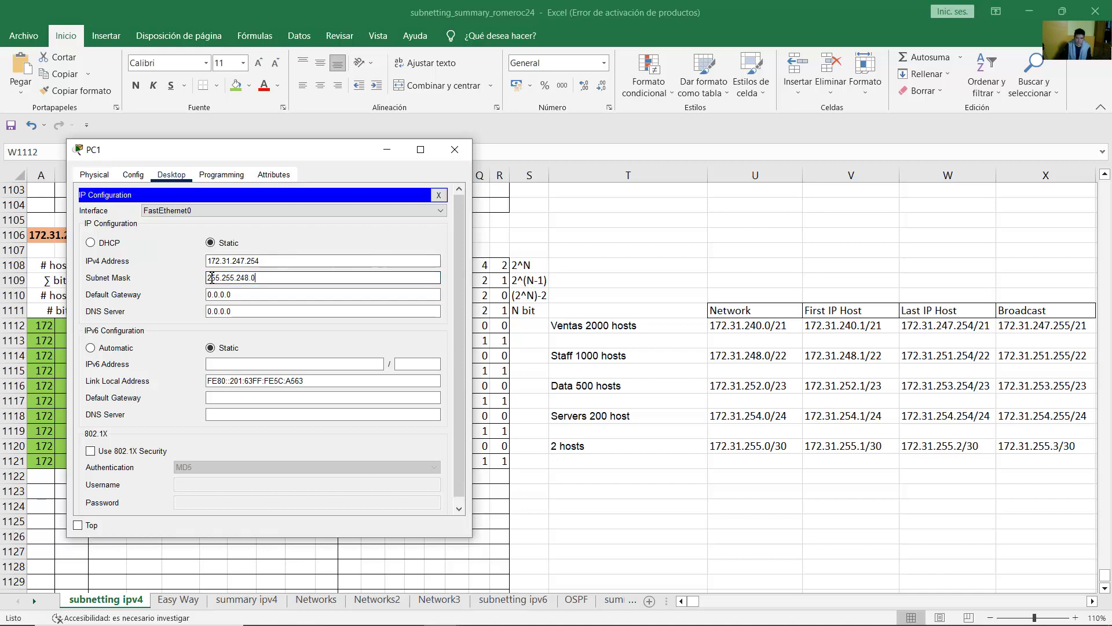
pyautogui.moveTo(207, 278); pyautogui.dragTo(244, 277)
pyautogui.click(271, 278)
pyautogui.doubleClick(231, 280)
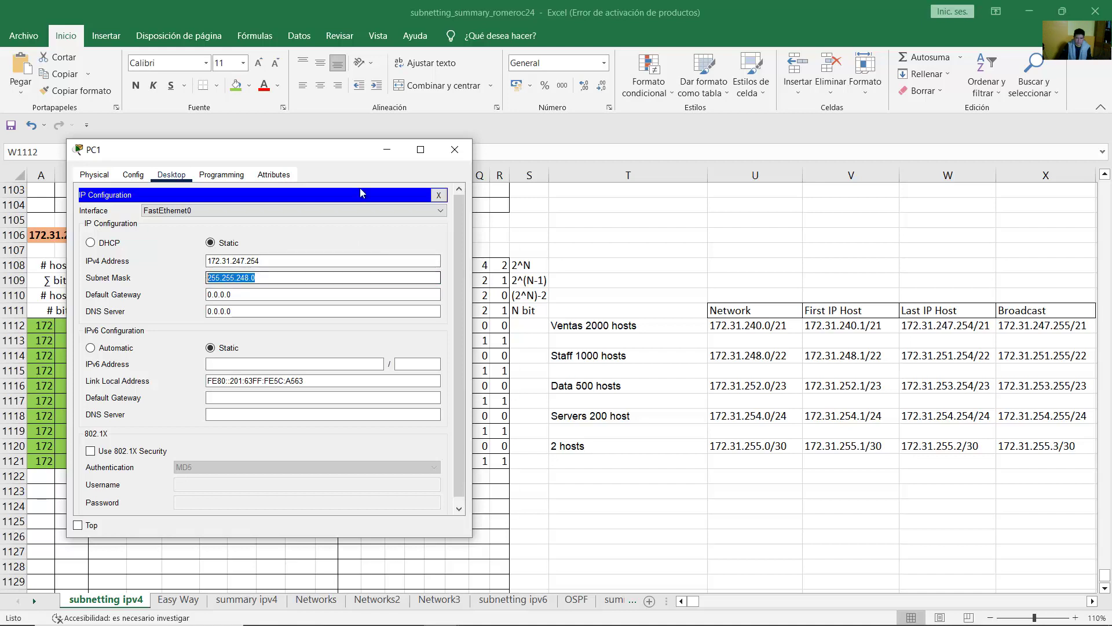
# Switch to the Excel workbook and look up the decimal mask matching the /21 prefix on the SubnetMask sheet
pyautogui.click(565, 22)
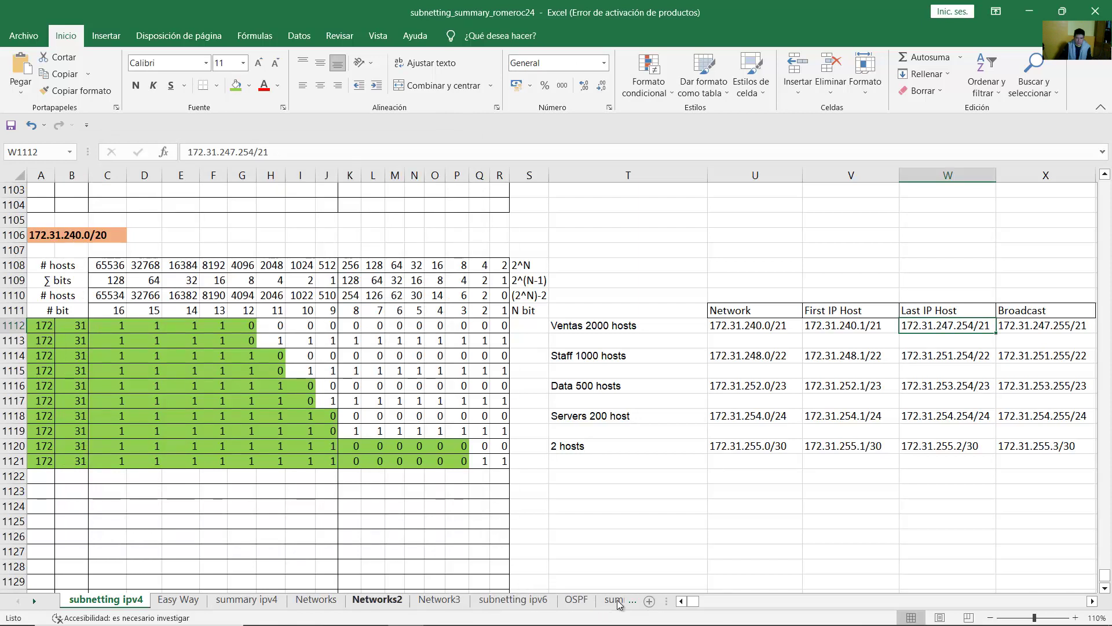
pyautogui.moveTo(37, 602); pyautogui.dragTo(36, 603)
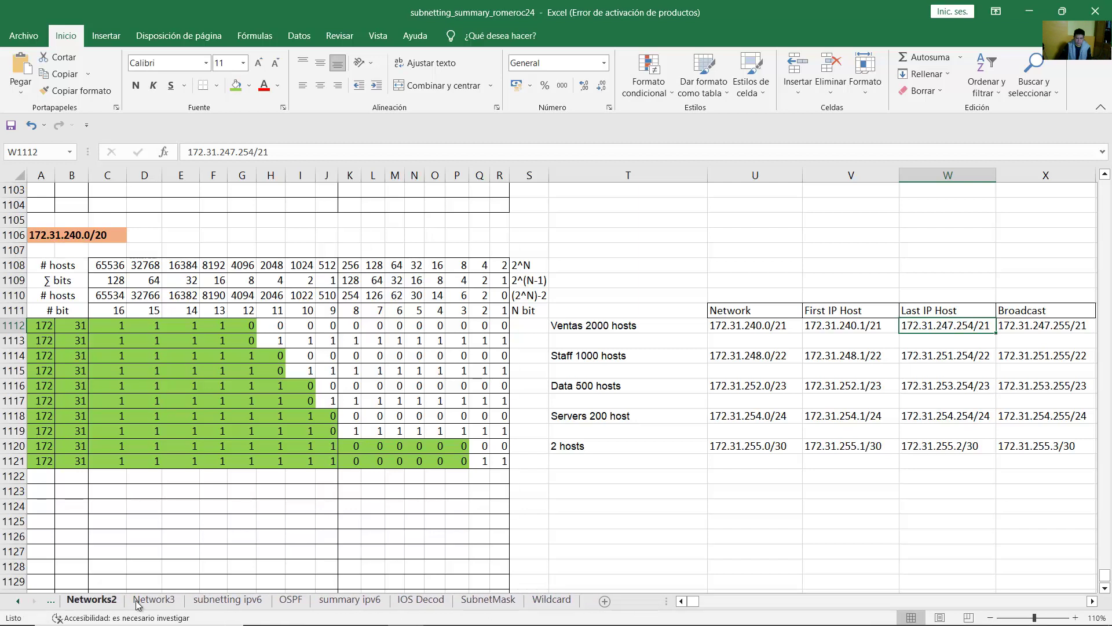
pyautogui.click(488, 600)
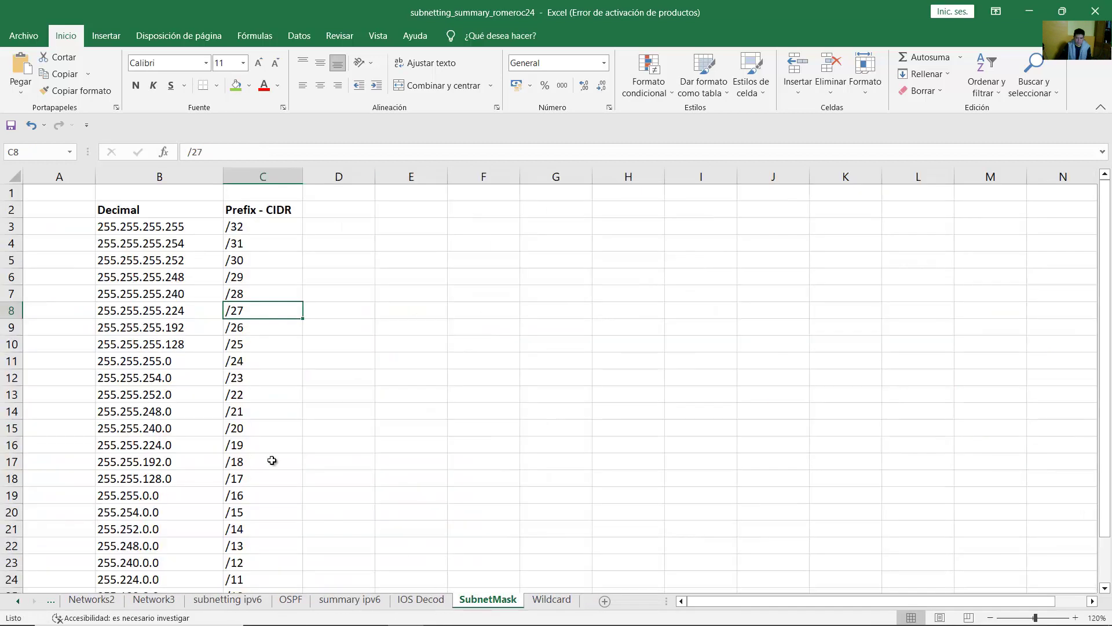
pyautogui.click(241, 367)
pyautogui.click(256, 414)
pyautogui.keyDown('shift'); pyautogui.click(192, 410); pyautogui.keyUp('shift')
pyautogui.click(139, 411)
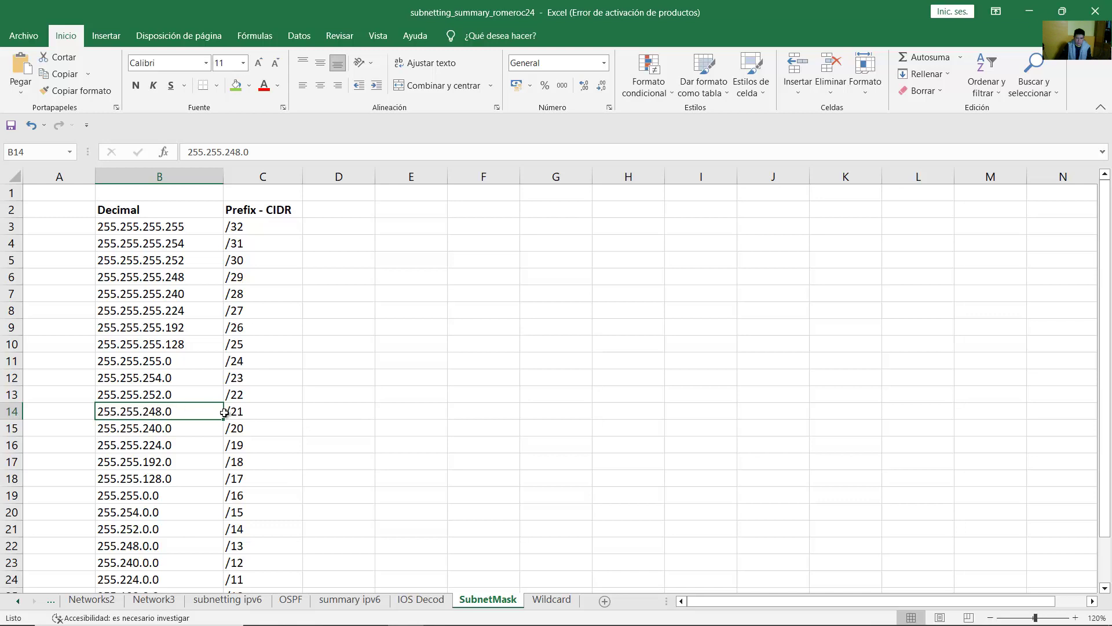
pyautogui.click(228, 414)
# Return to the subnetting ipv4 sheet, bring PC1's configuration window back over it and recheck the subnet mask
pyautogui.click(18, 601)
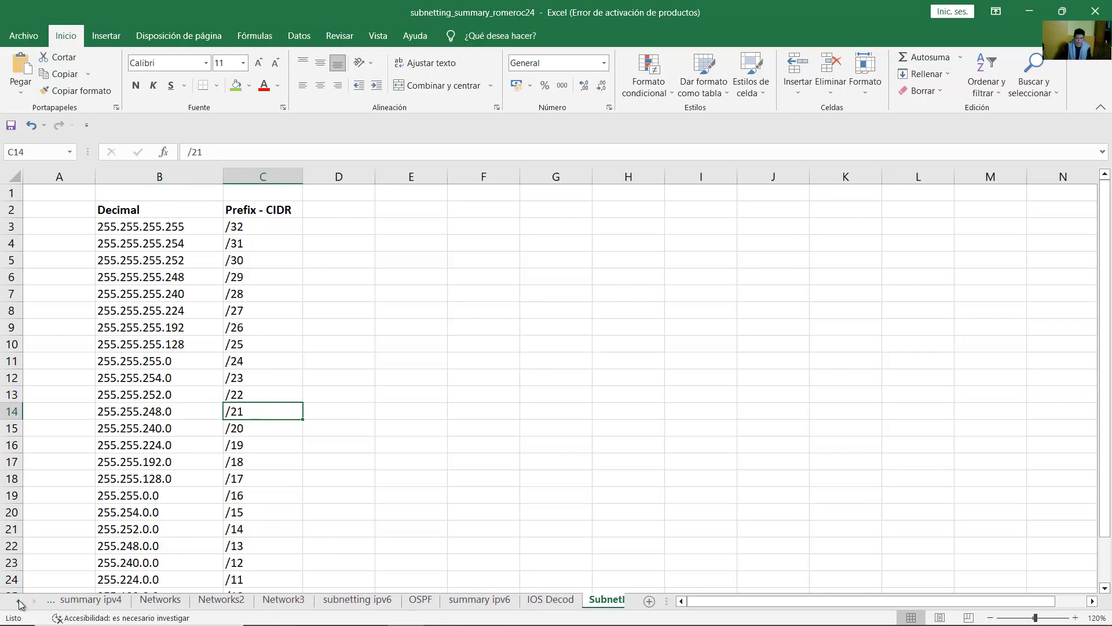
pyautogui.click(18, 601)
pyautogui.click(148, 601)
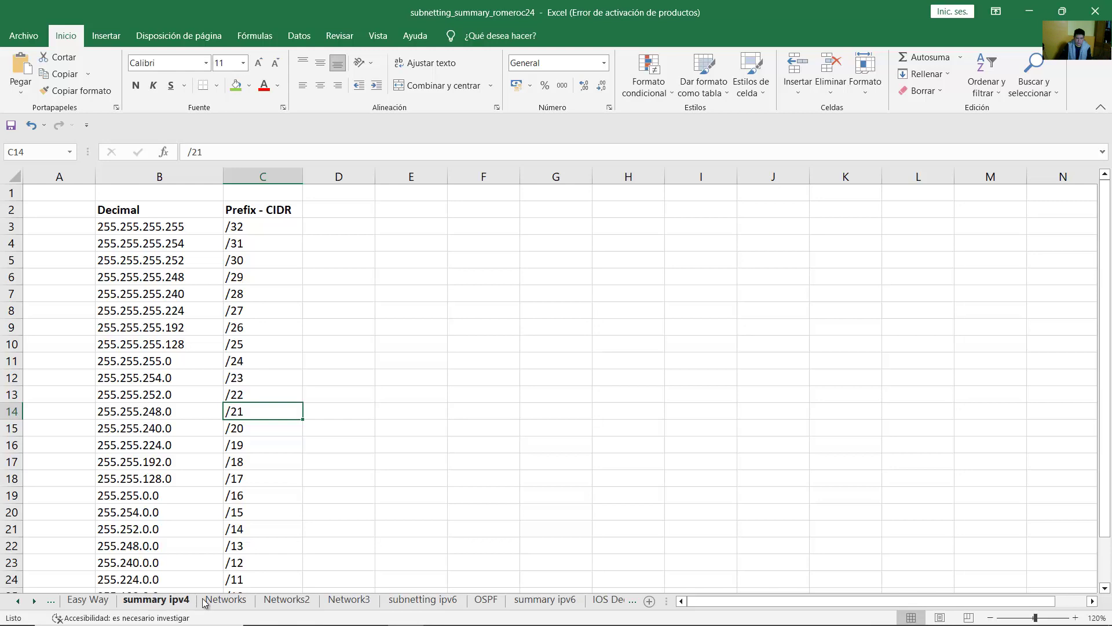
pyautogui.click(18, 600)
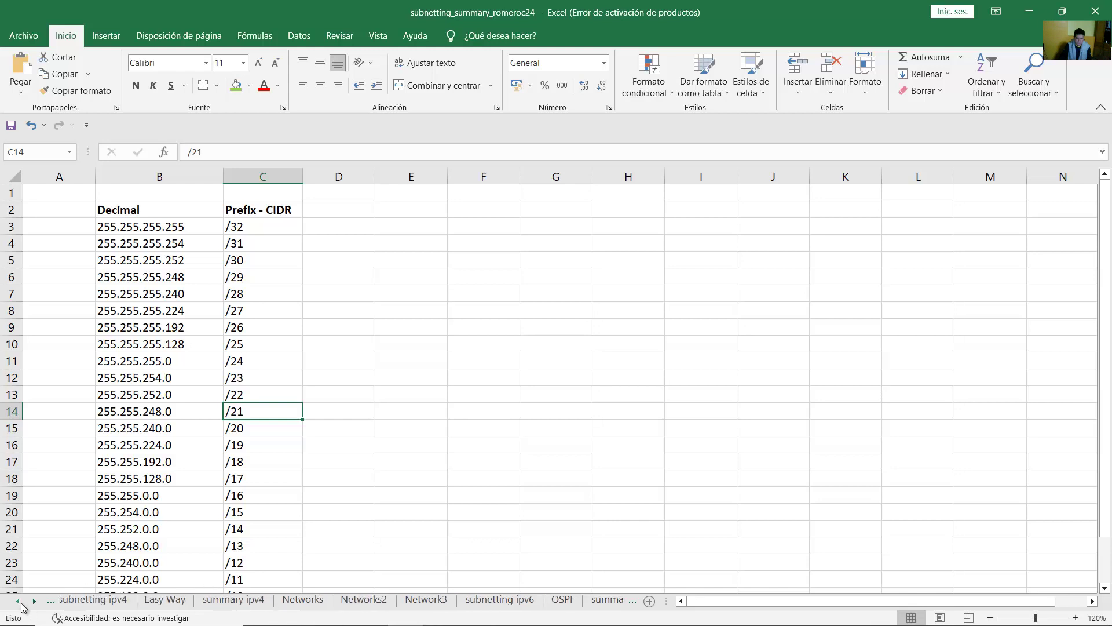
pyautogui.click(93, 600)
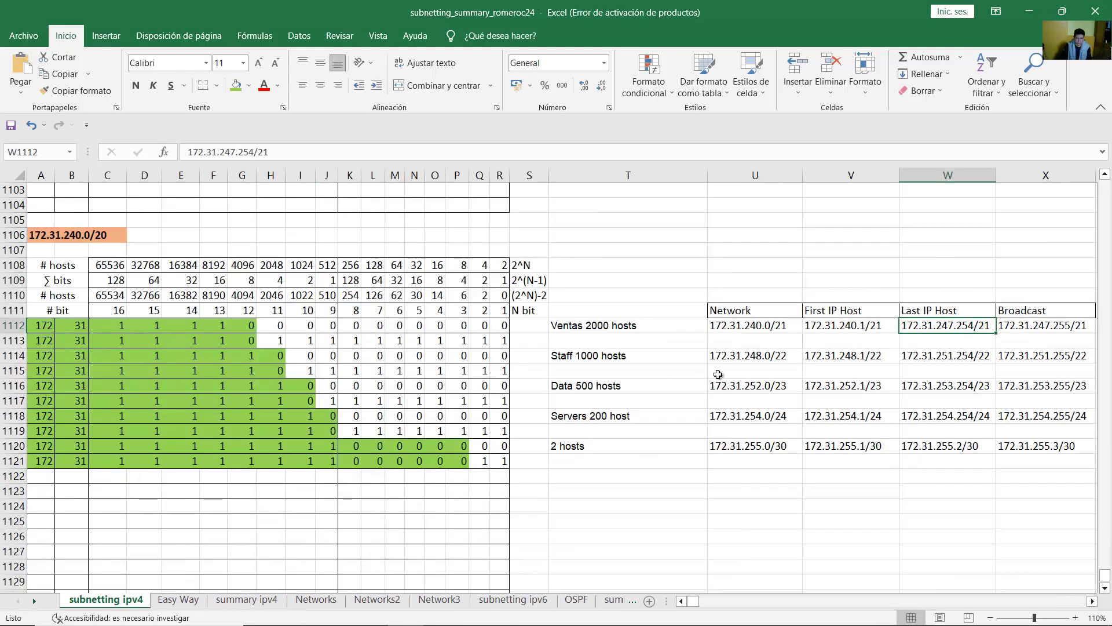
pyautogui.moveTo(469, 599)
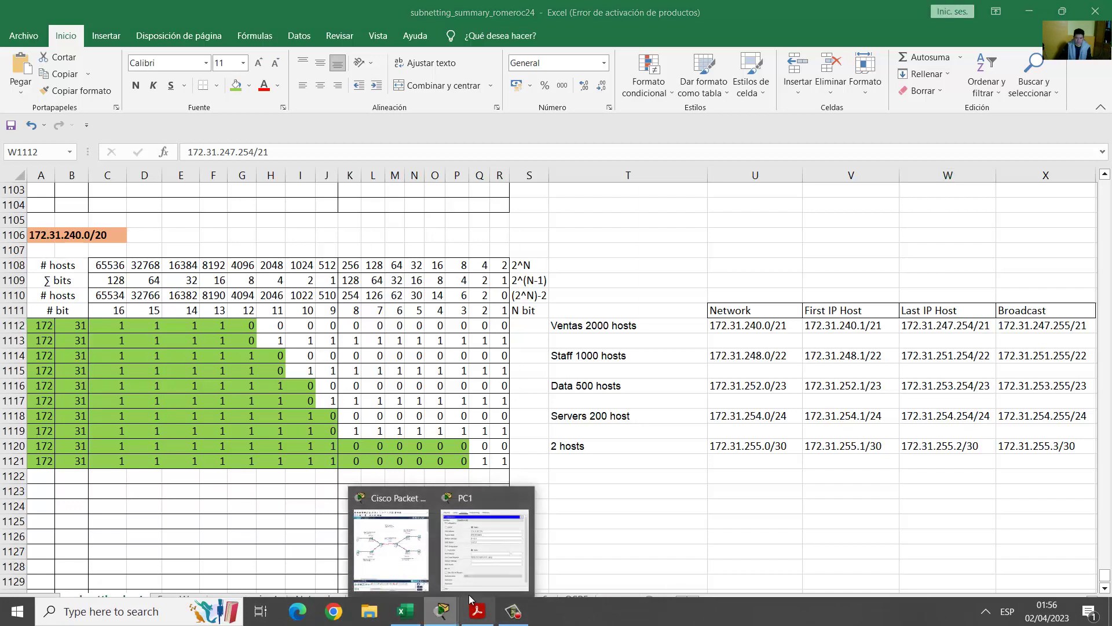
pyautogui.click(484, 548)
pyautogui.moveTo(258, 278); pyautogui.dragTo(187, 276)
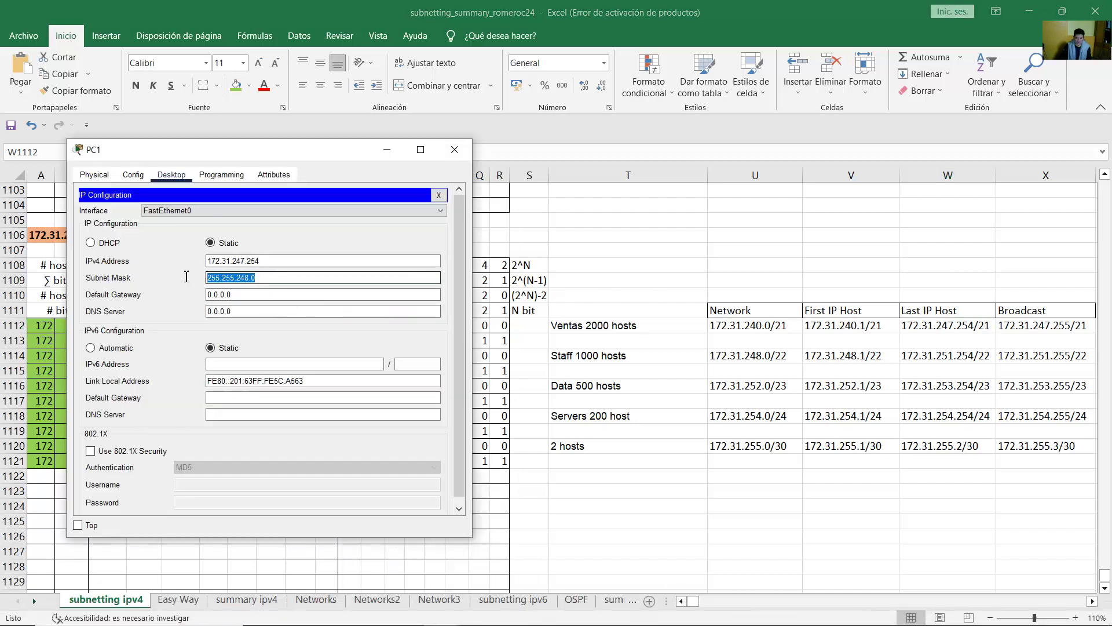
pyautogui.press('Tab')
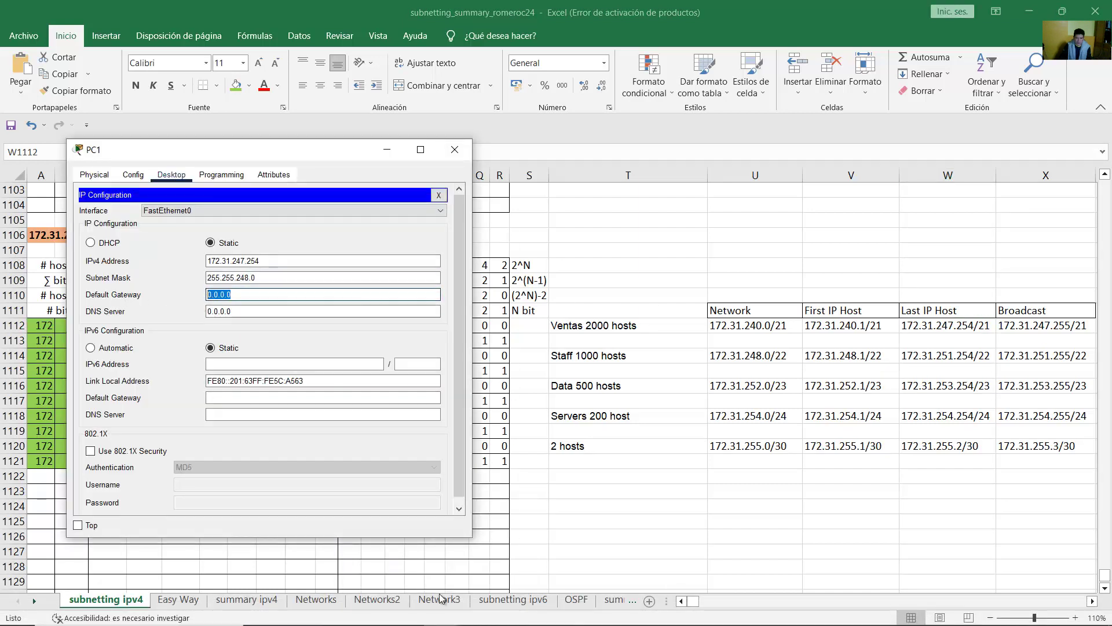
# Review PC1's network in the Packet Tracer topology, and check the first IP host of Ventas 2000 hosts in the workbook
pyautogui.moveTo(442, 615)
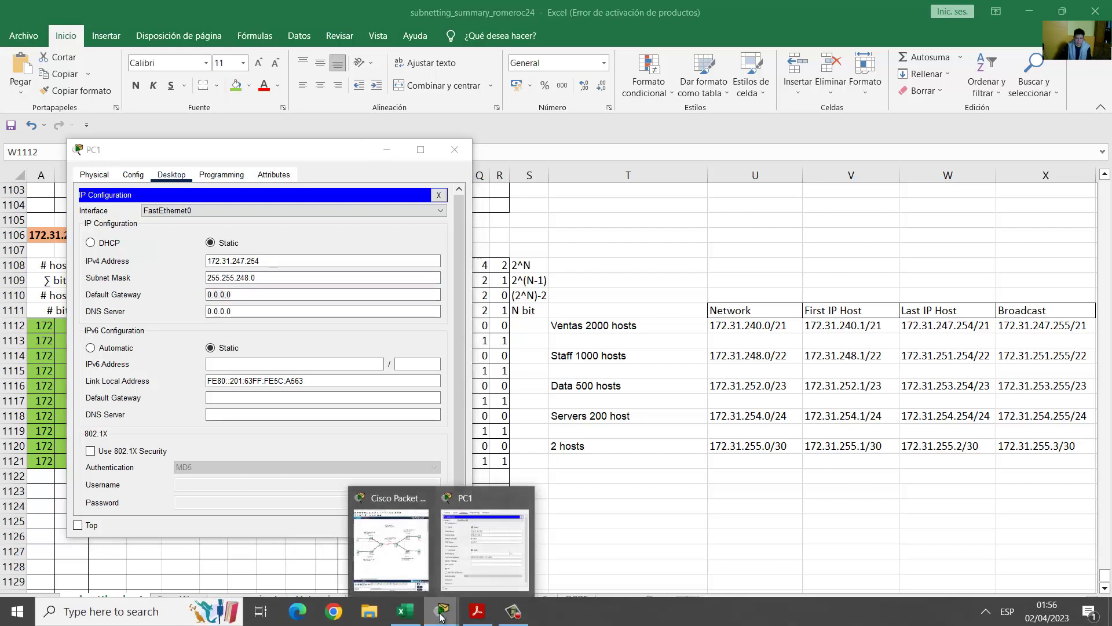
pyautogui.click(395, 539)
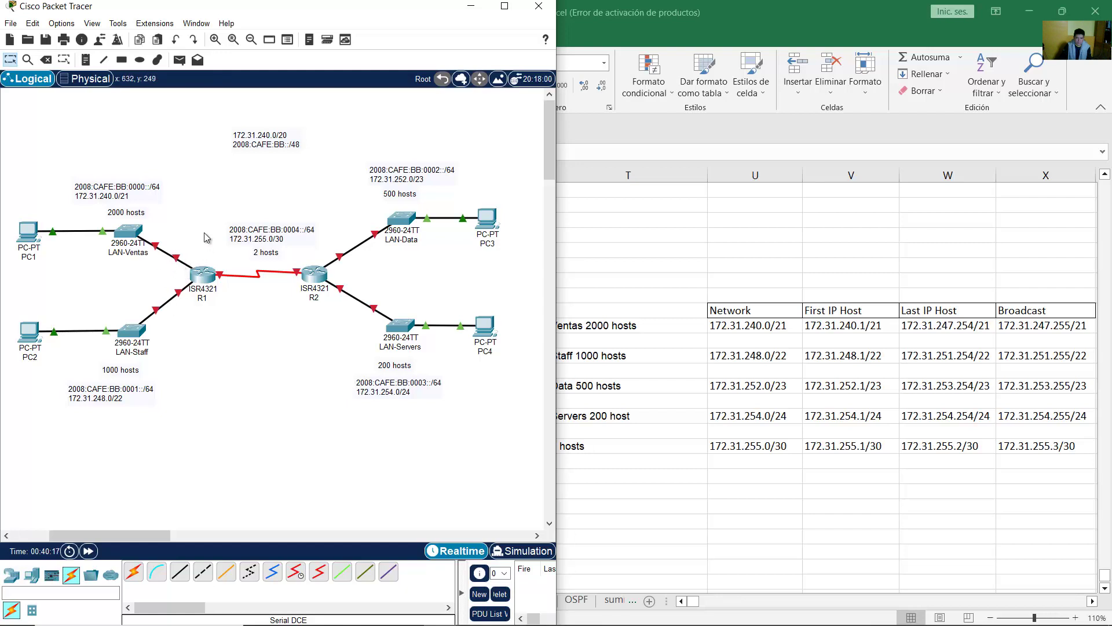
pyautogui.moveTo(475, 622)
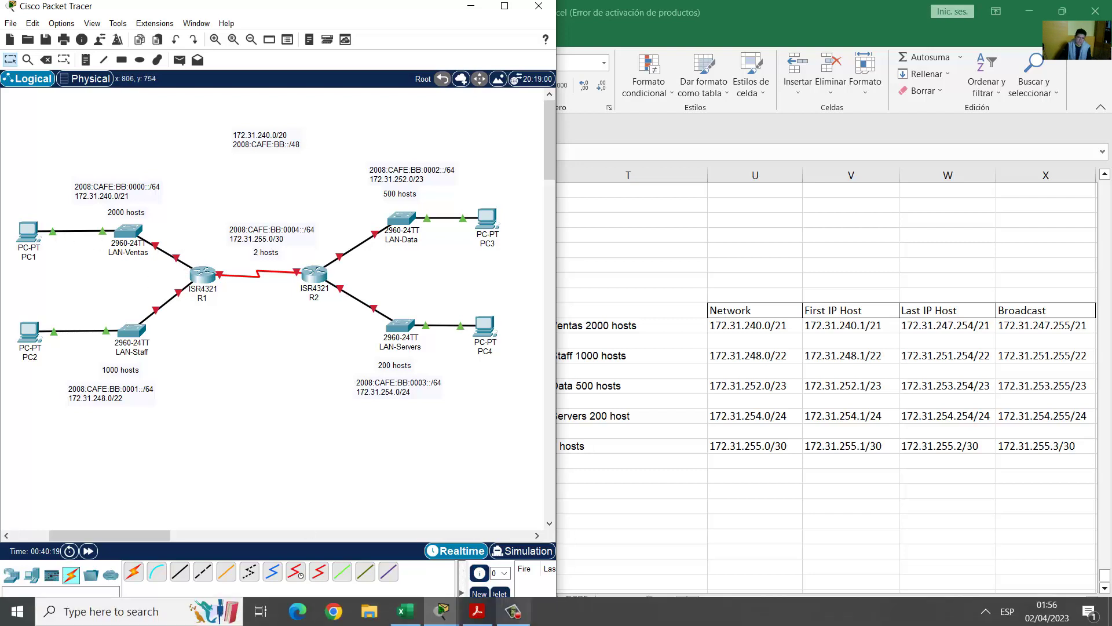
pyautogui.click(759, 279)
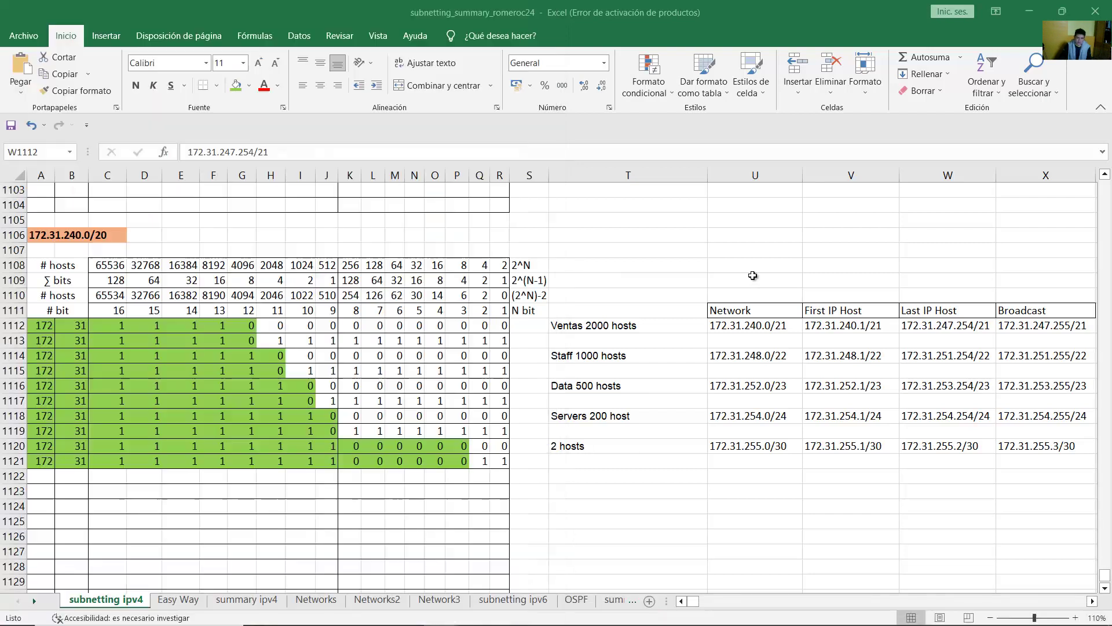
pyautogui.click(843, 326)
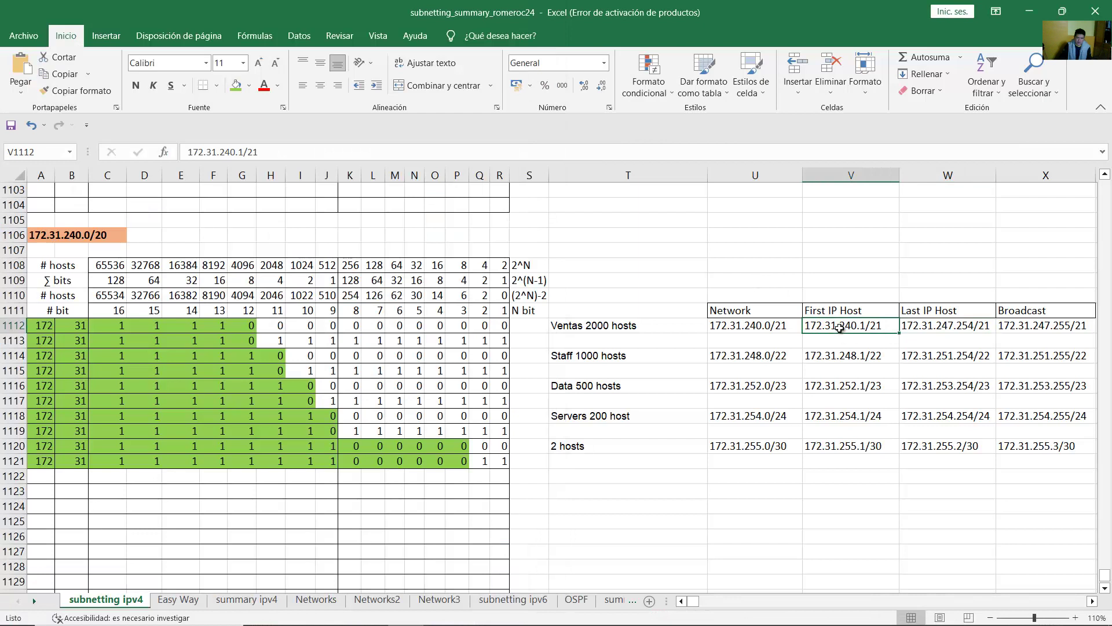
# Return to PC1's IP configuration and set its IPv4 default gateway to 172.31.240.1
pyautogui.moveTo(550, 605)
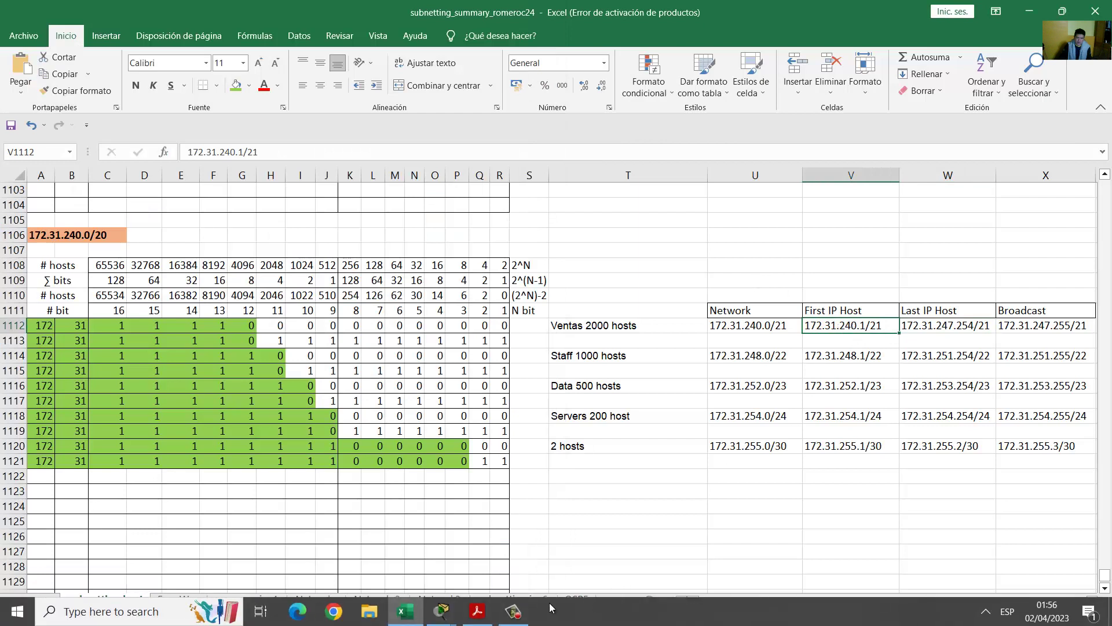
pyautogui.moveTo(446, 613)
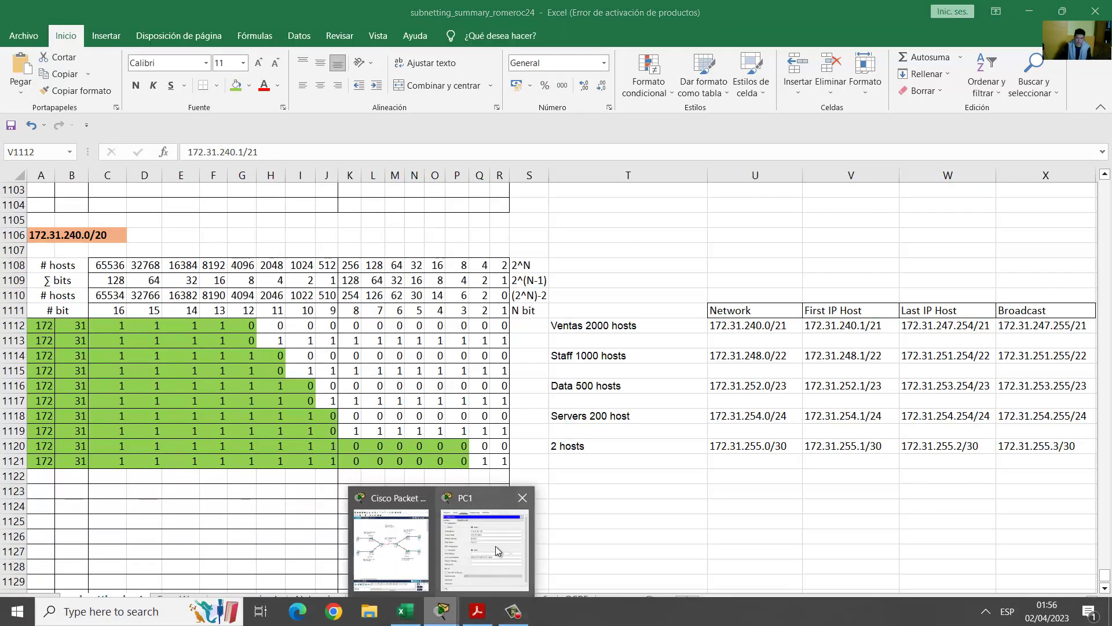
pyautogui.click(486, 547)
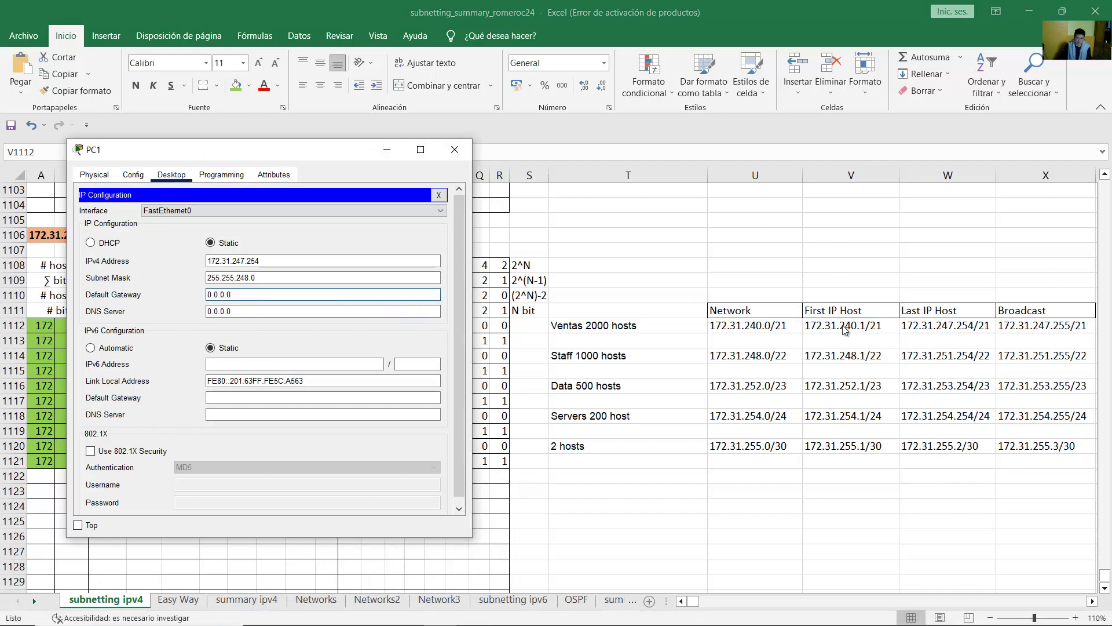
pyautogui.hotkey('ctrl', 'a')
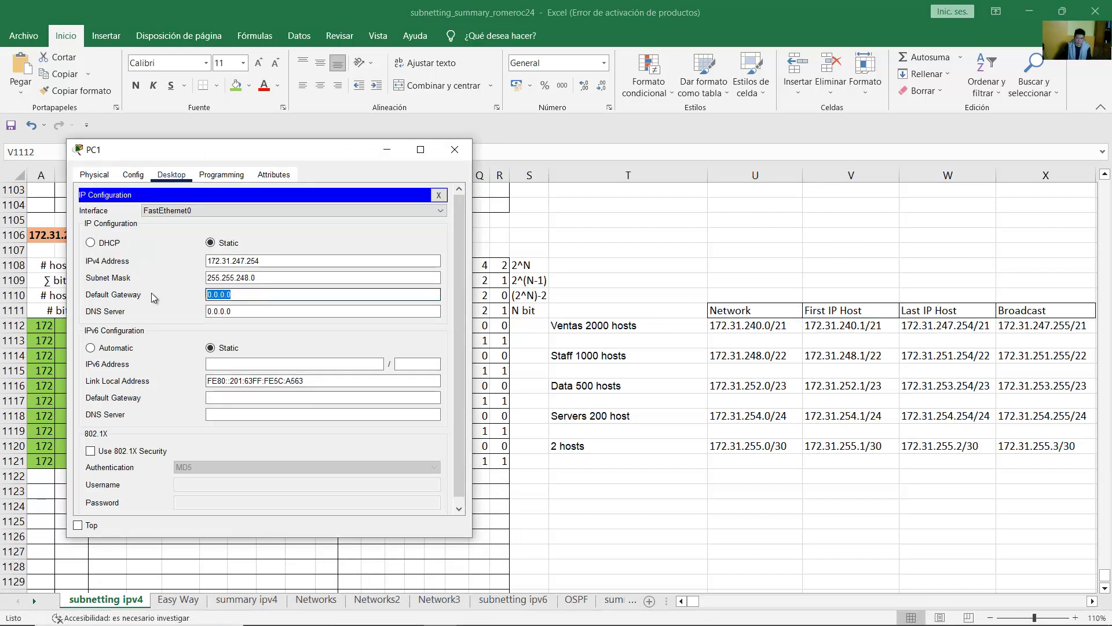
pyautogui.write('172.')
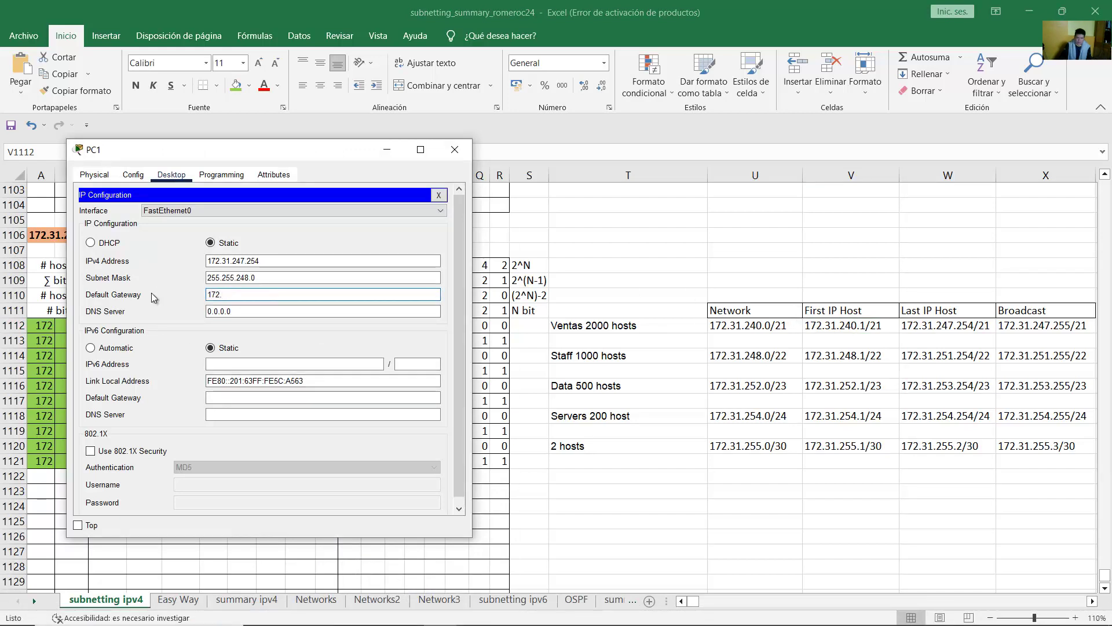
pyautogui.write('31.240.1')
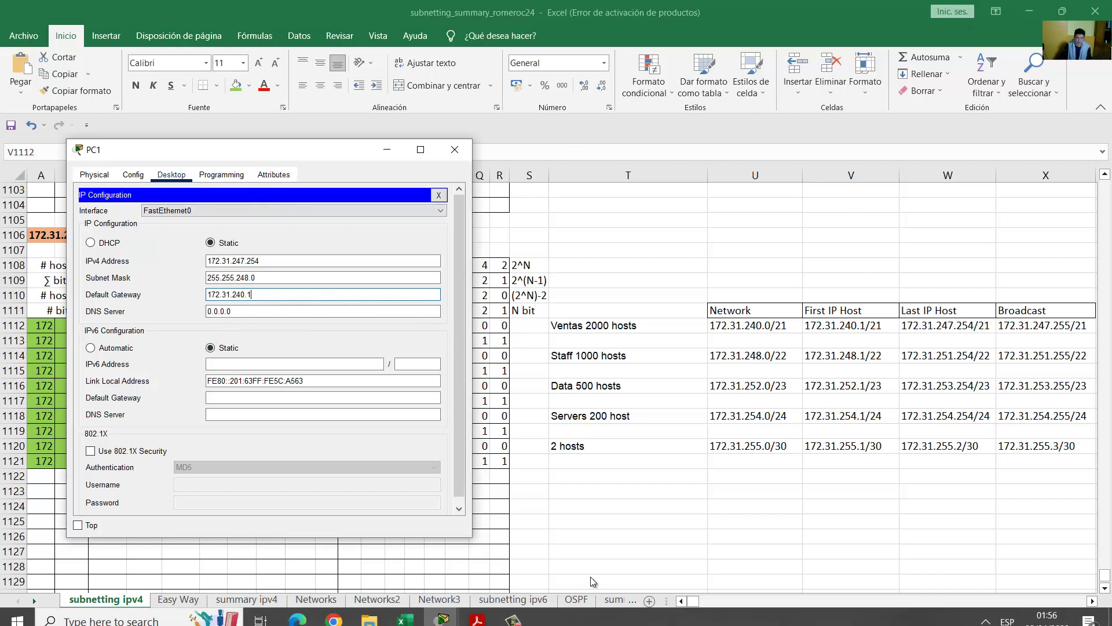
# Show the topology with PC1's configuration window moved clear of it, and nudge the LAN-Ventas subnet label slightly upward
pyautogui.moveTo(441, 613)
pyautogui.click(380, 544)
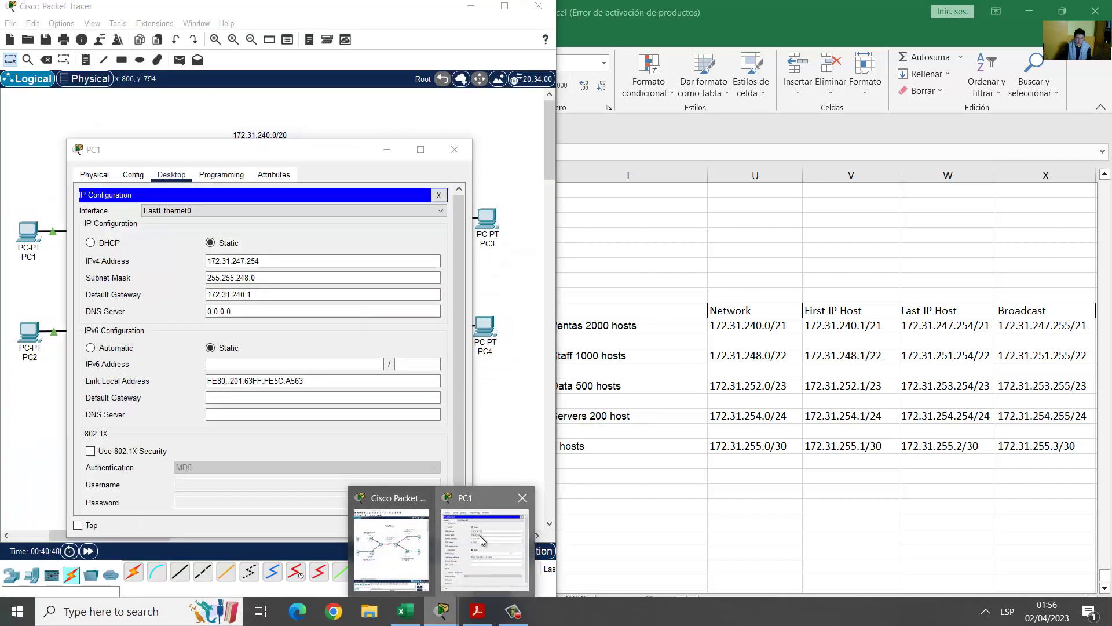
pyautogui.click(480, 540)
pyautogui.moveTo(325, 150); pyautogui.dragTo(757, 122)
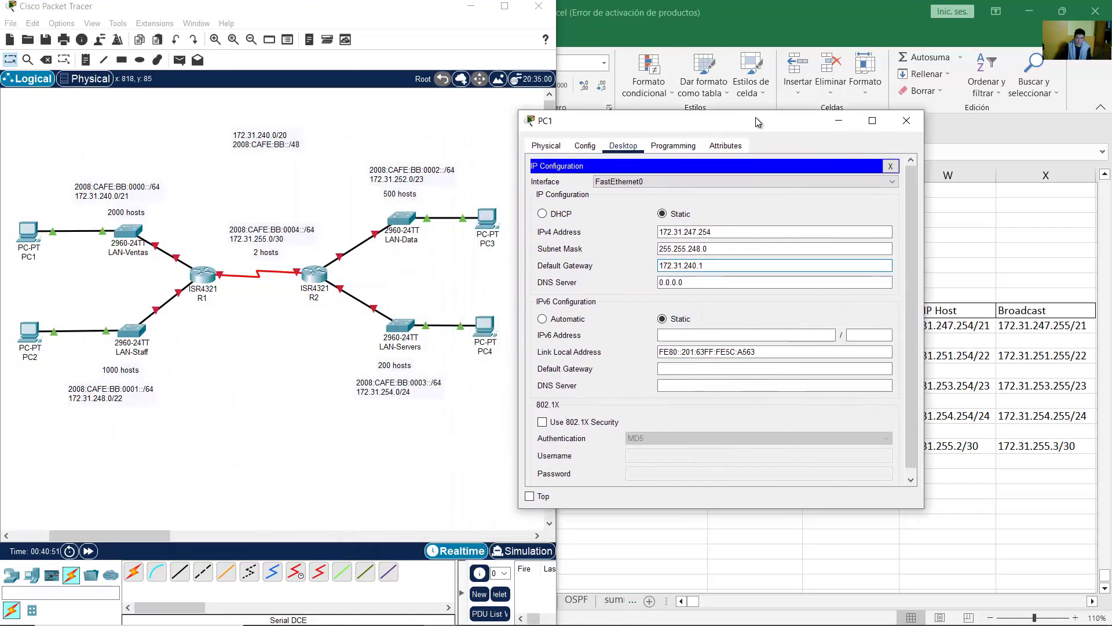
pyautogui.click(203, 212)
pyautogui.moveTo(127, 190); pyautogui.dragTo(124, 182)
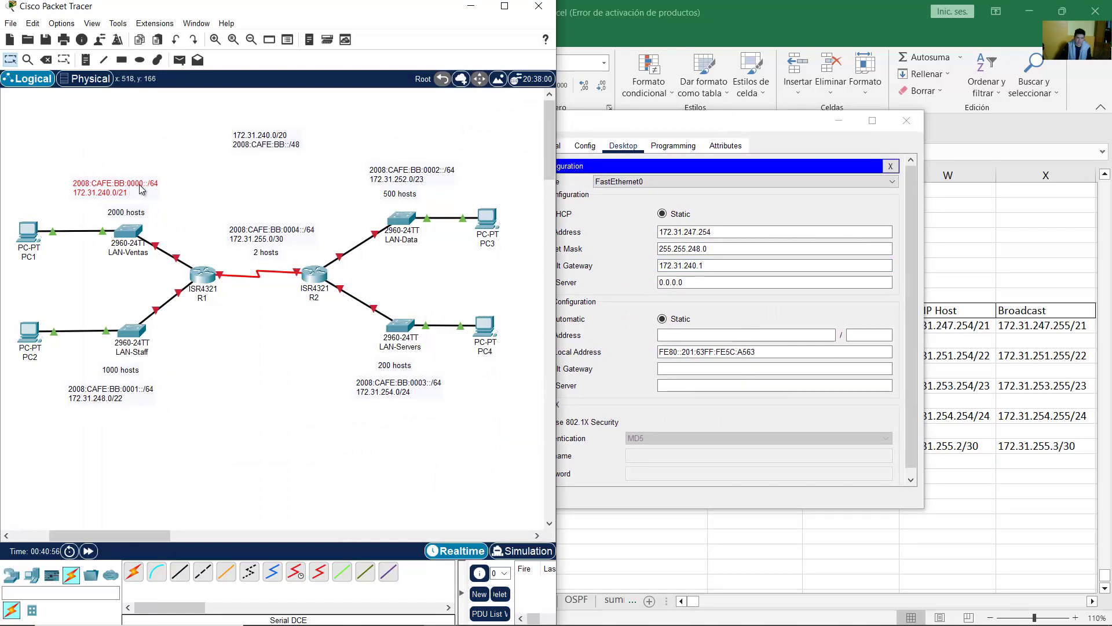
# Set PC1's static IPv6 address to 2008:CAFE:BB:0000::A with prefix length 64, following the LAN-Ventas subnet label
pyautogui.click(747, 335)
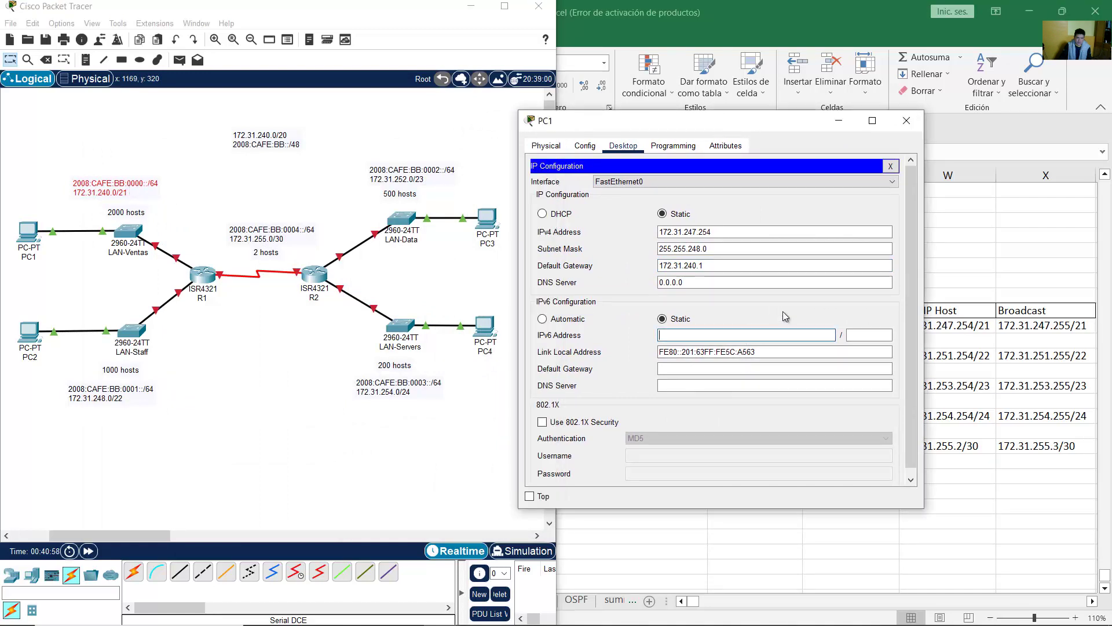
pyautogui.write('20')
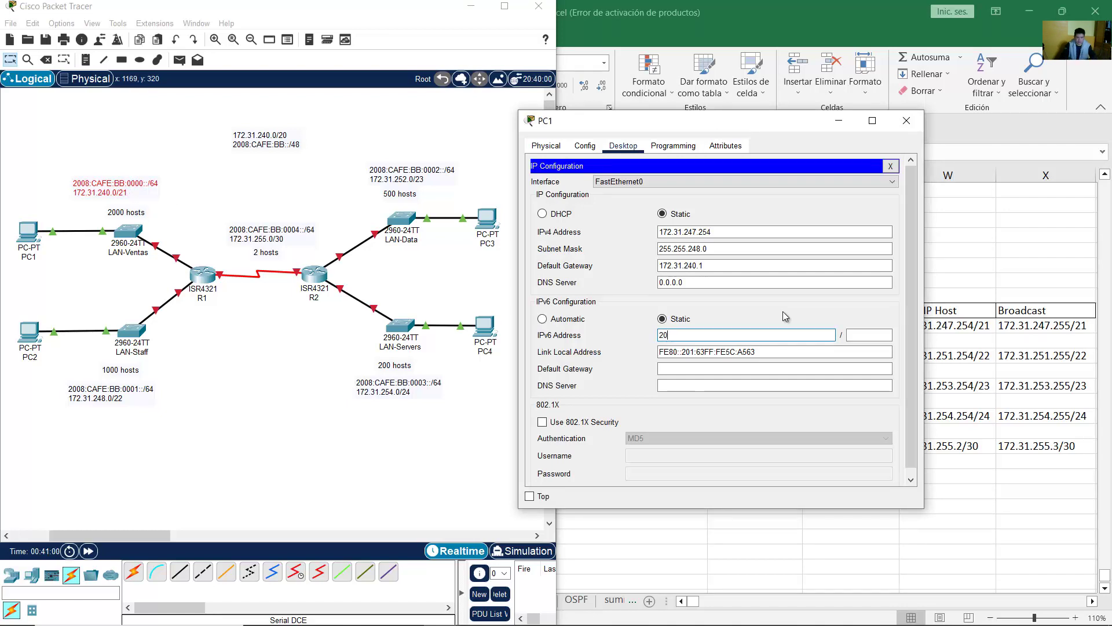
pyautogui.write('08:CAFE:BB:0000:')
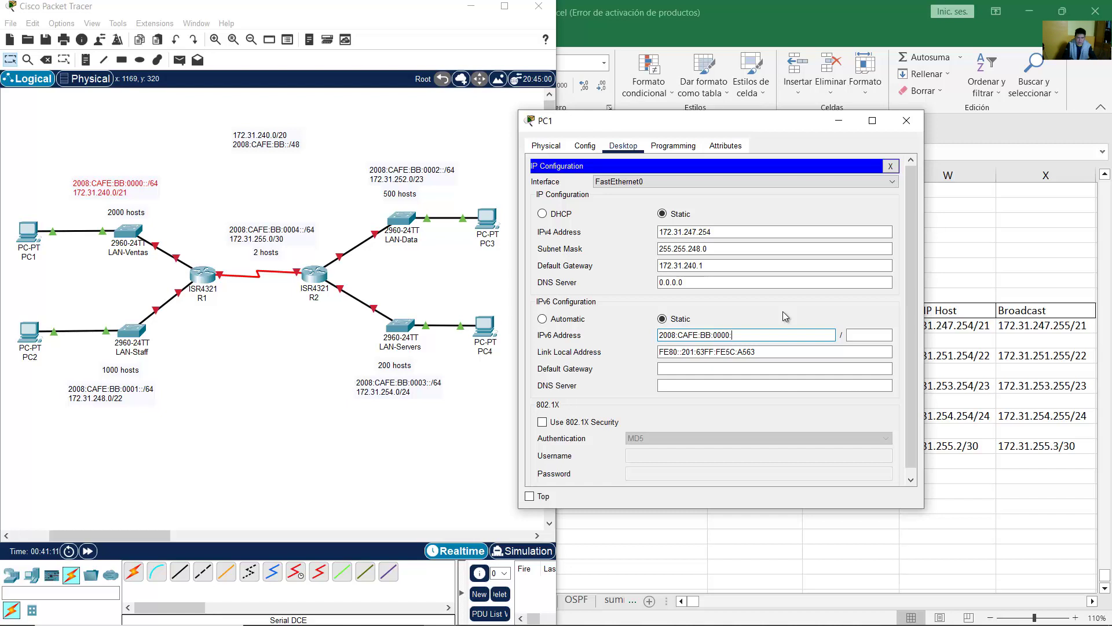
pyautogui.write(':A')
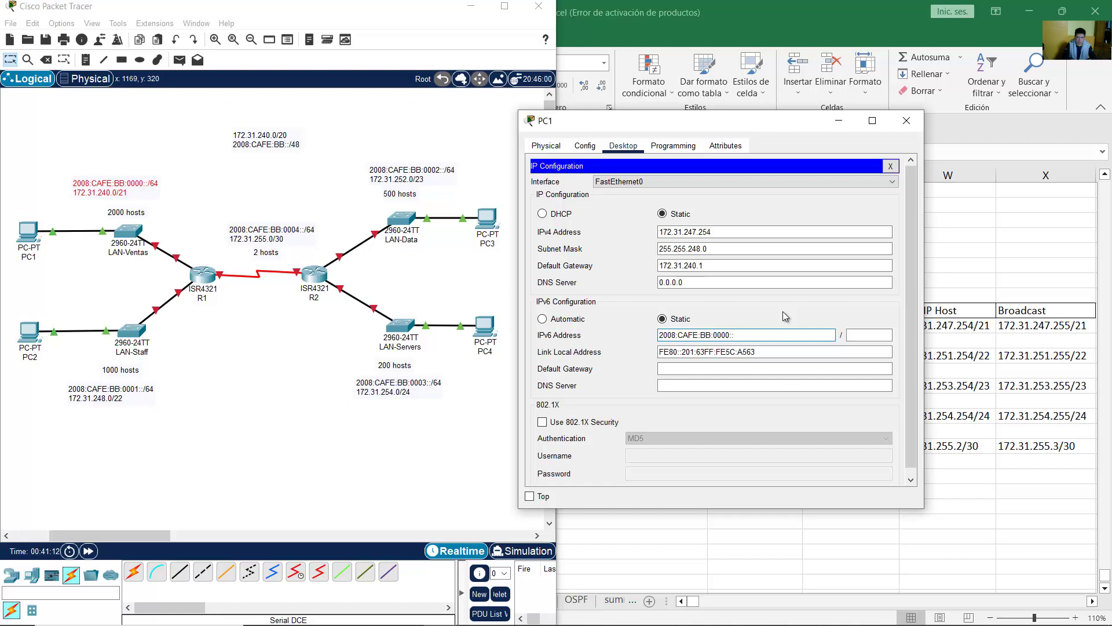
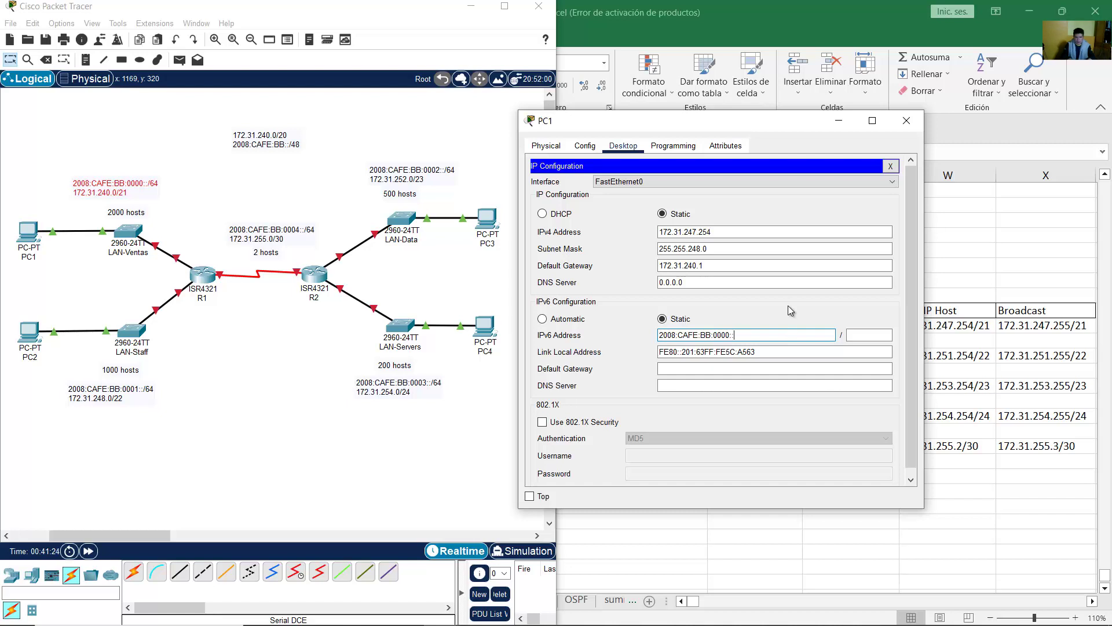
pyautogui.write('A')
pyautogui.click(191, 178)
pyautogui.moveTo(152, 184); pyautogui.dragTo(149, 183)
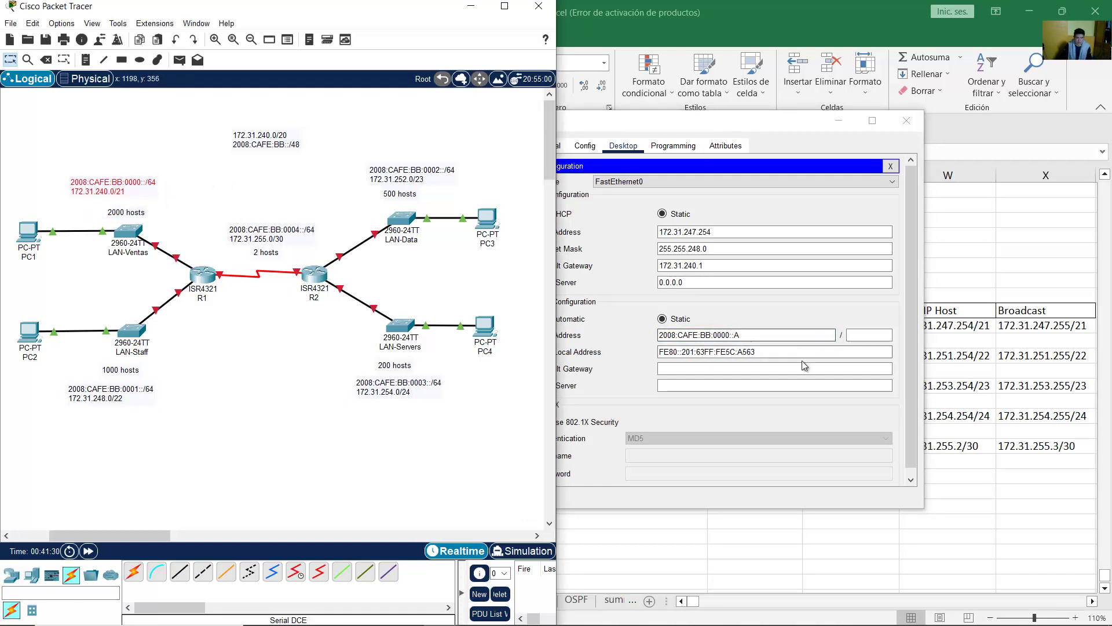
pyautogui.click(848, 336)
pyautogui.write('64')
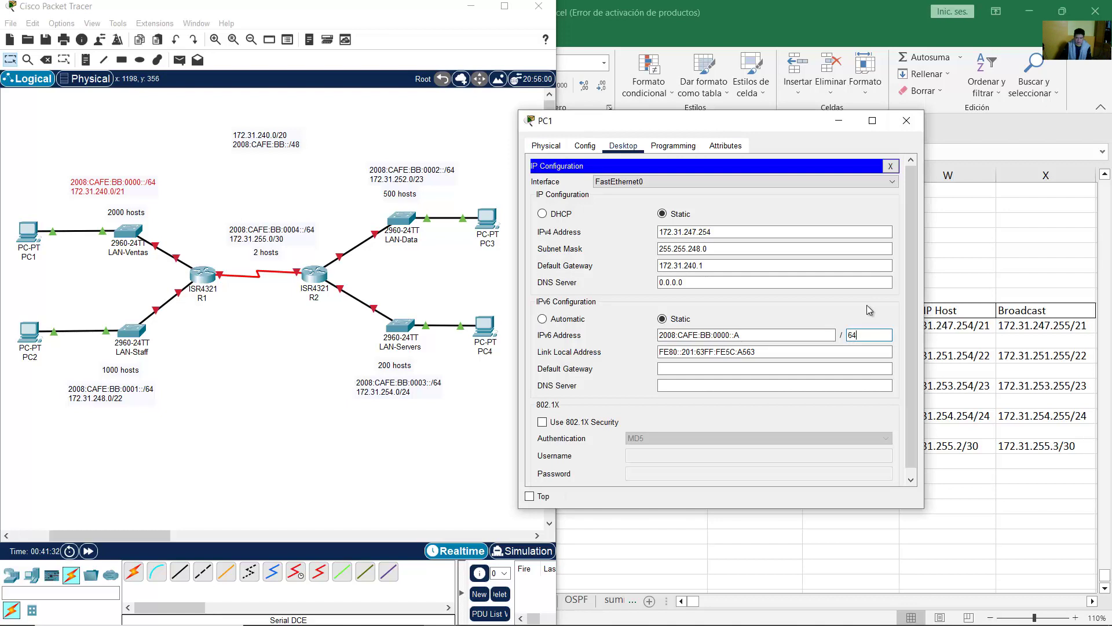
# Set PC1's IPv6 default gateway to 2008:CAFE:BB:0000::1 and dismiss its configuration window
pyautogui.click(252, 188)
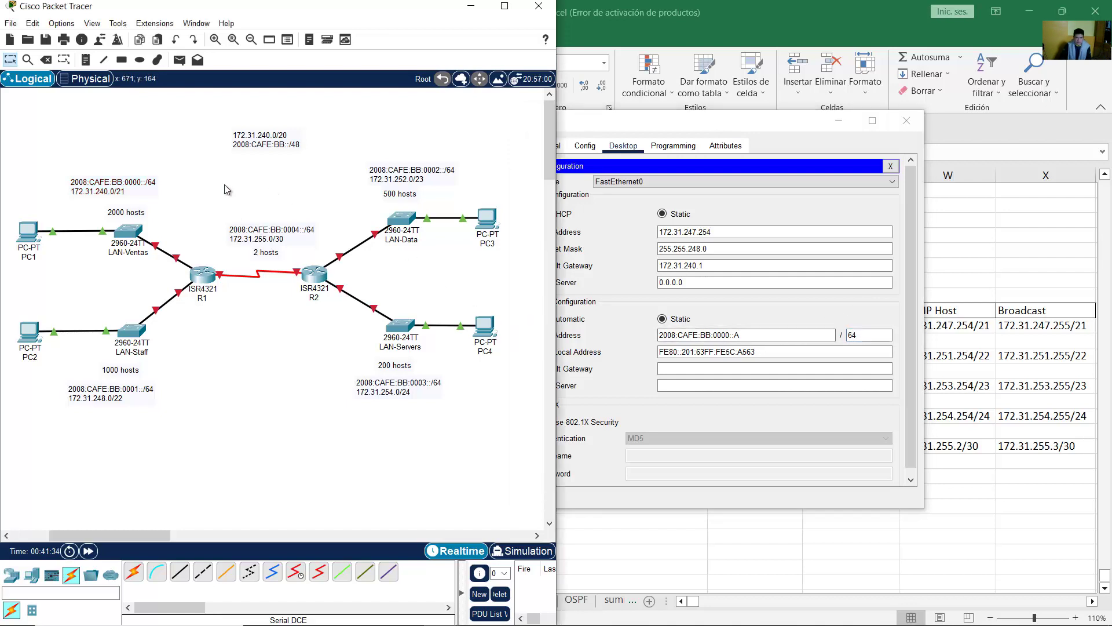
pyautogui.click(753, 336)
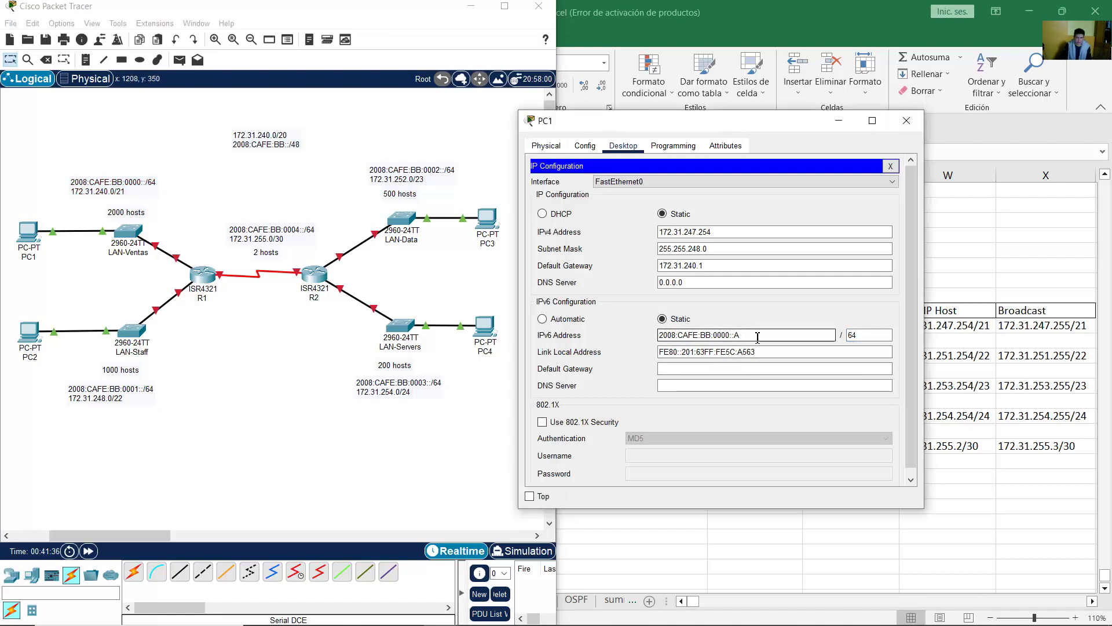
pyautogui.moveTo(757, 338); pyautogui.dragTo(661, 336)
pyautogui.hotkey('ctrl', 'c')
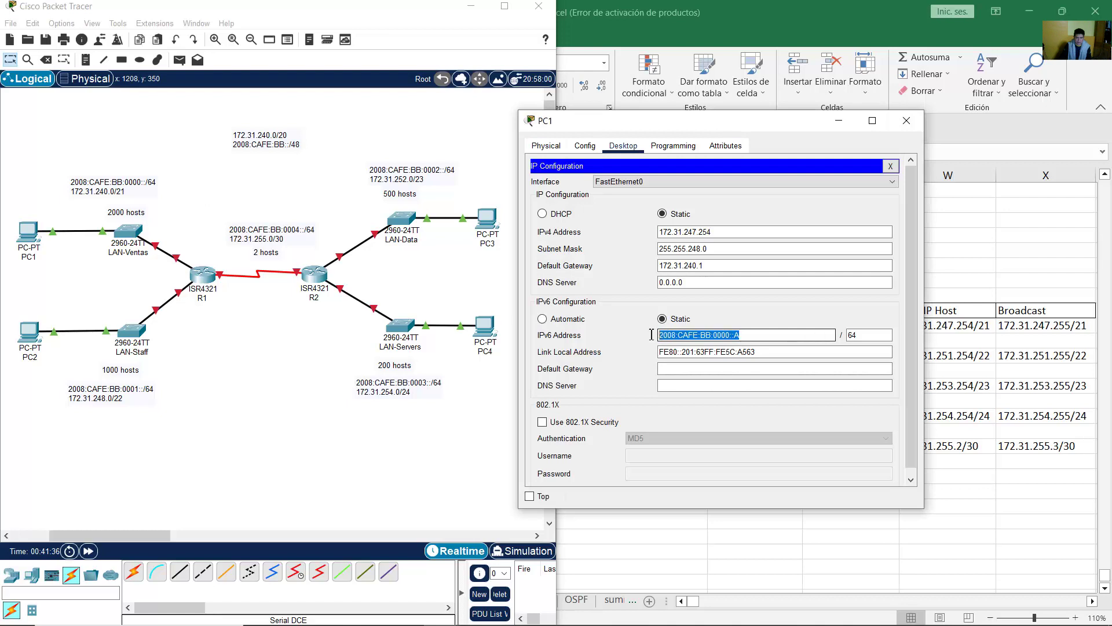
pyautogui.click(702, 367)
pyautogui.hotkey('ctrl', 'v')
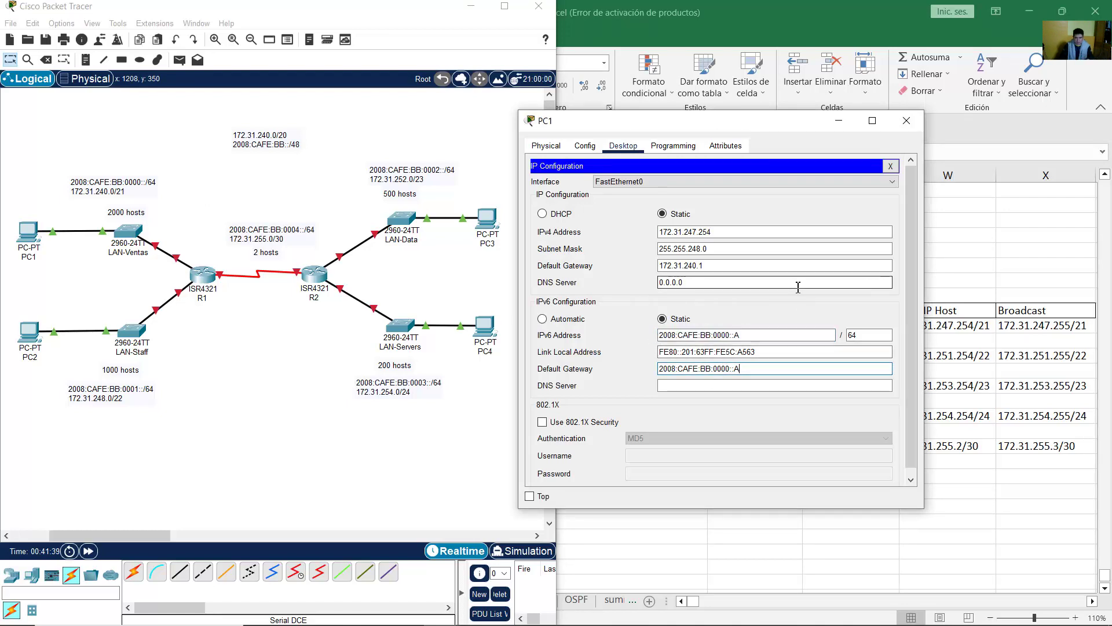
pyautogui.press('BackSpace')
pyautogui.write('1')
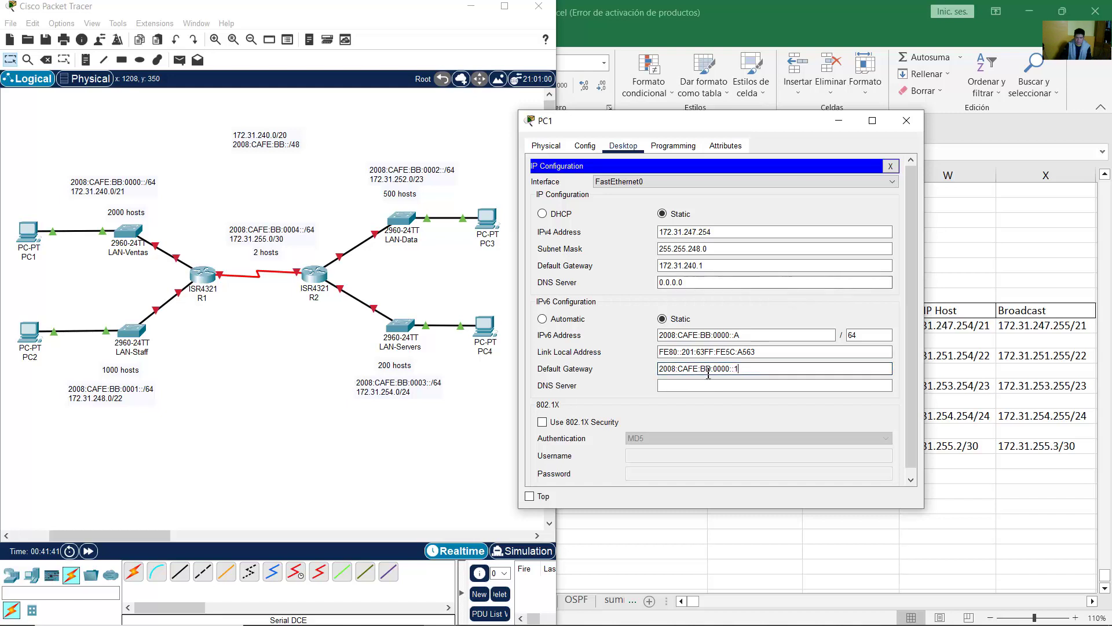
pyautogui.moveTo(741, 369); pyautogui.dragTo(643, 376)
pyautogui.click(743, 366)
pyautogui.moveTo(743, 367); pyautogui.dragTo(658, 369)
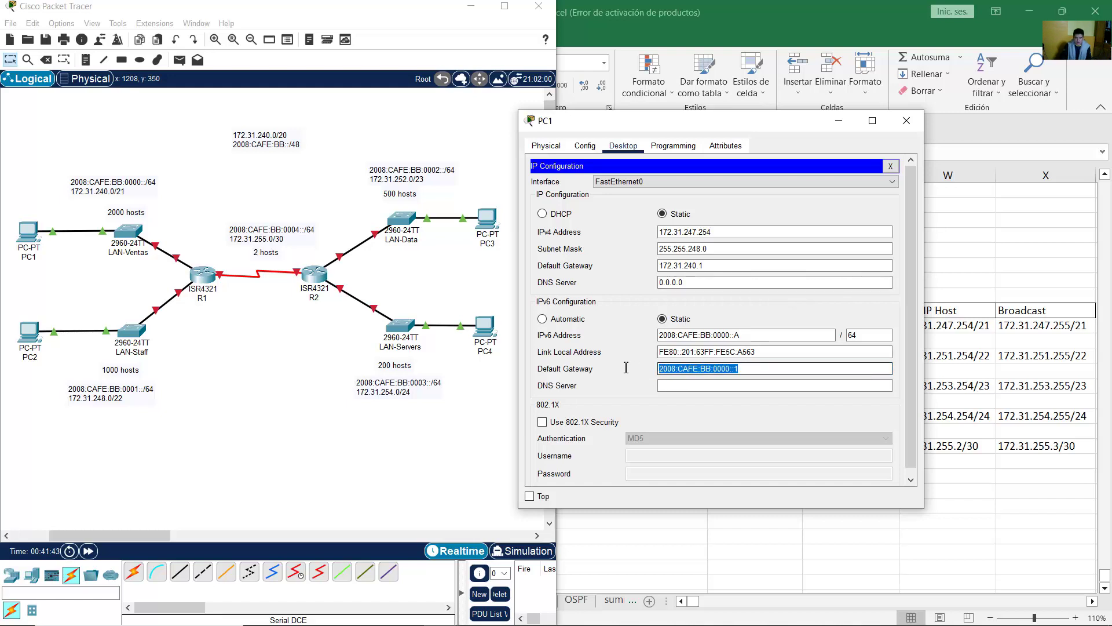
pyautogui.click(757, 369)
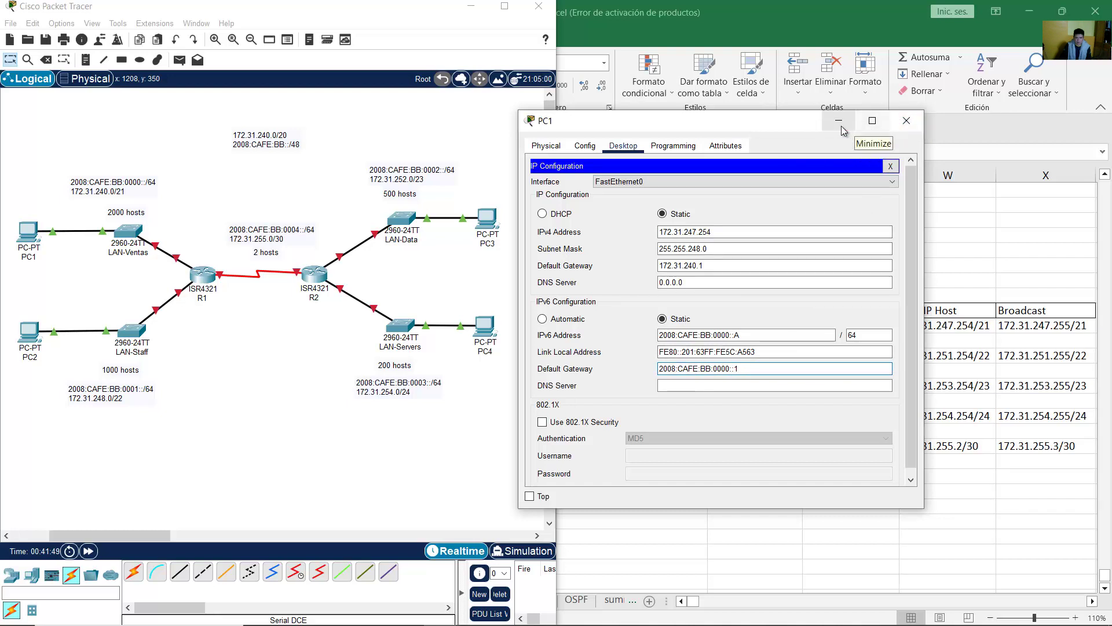
pyautogui.click(907, 123)
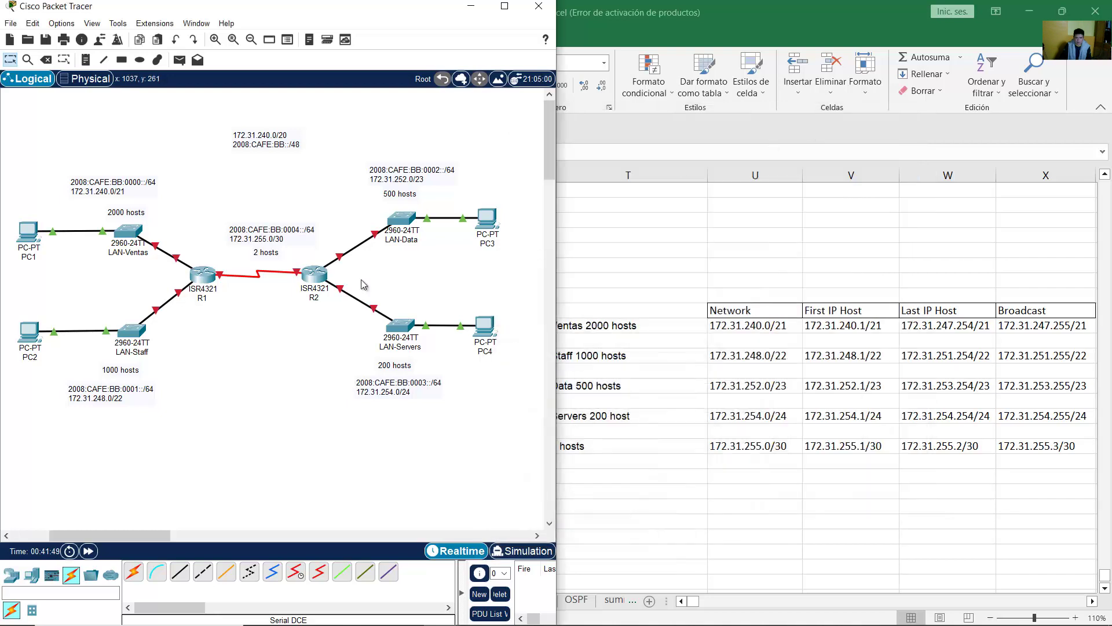
# Open PC2's IP configuration from the topology
pyautogui.click(29, 333)
pyautogui.moveTo(475, 117); pyautogui.dragTo(270, 114)
pyautogui.click(252, 135)
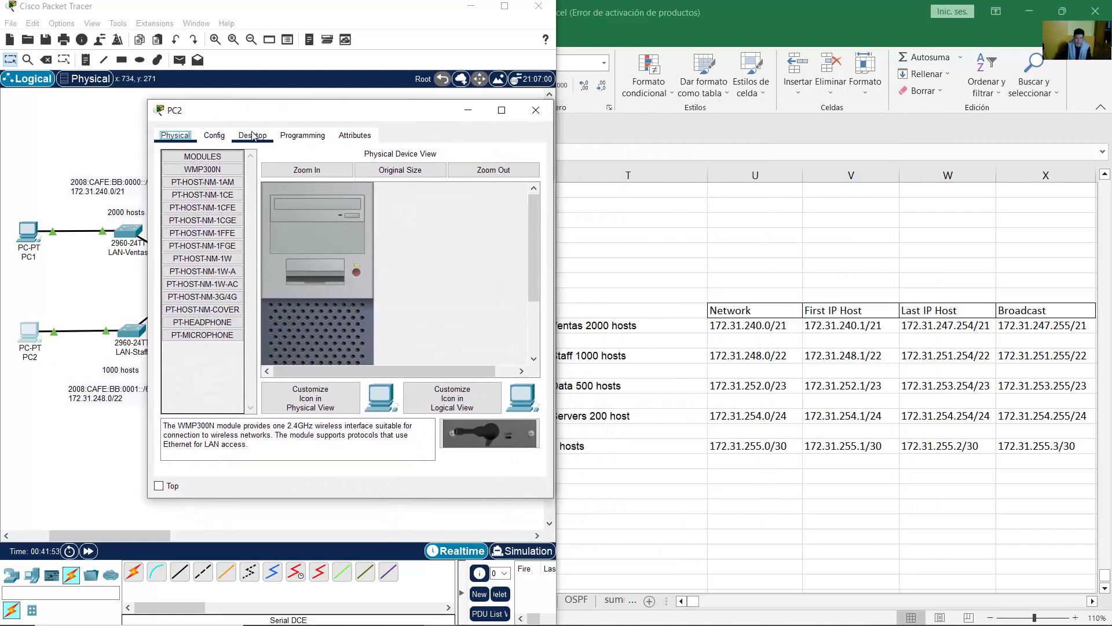
pyautogui.click(194, 197)
# Switch to the Excel workbook and check the first and last IP host of the Staff 1000 hosts subnet
pyautogui.click(741, 354)
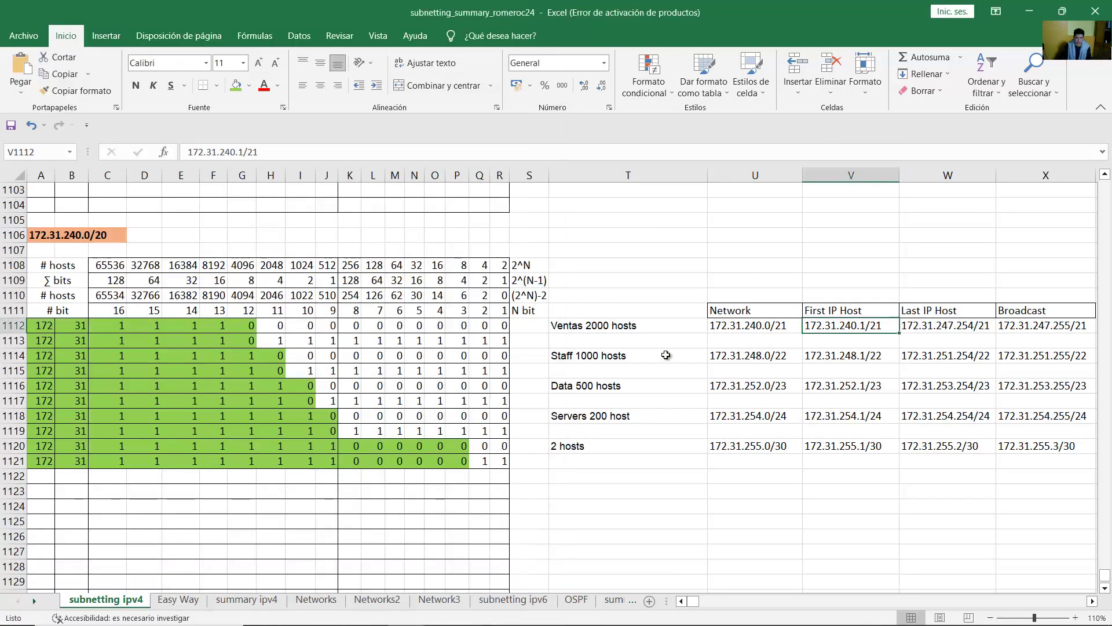
pyautogui.click(603, 356)
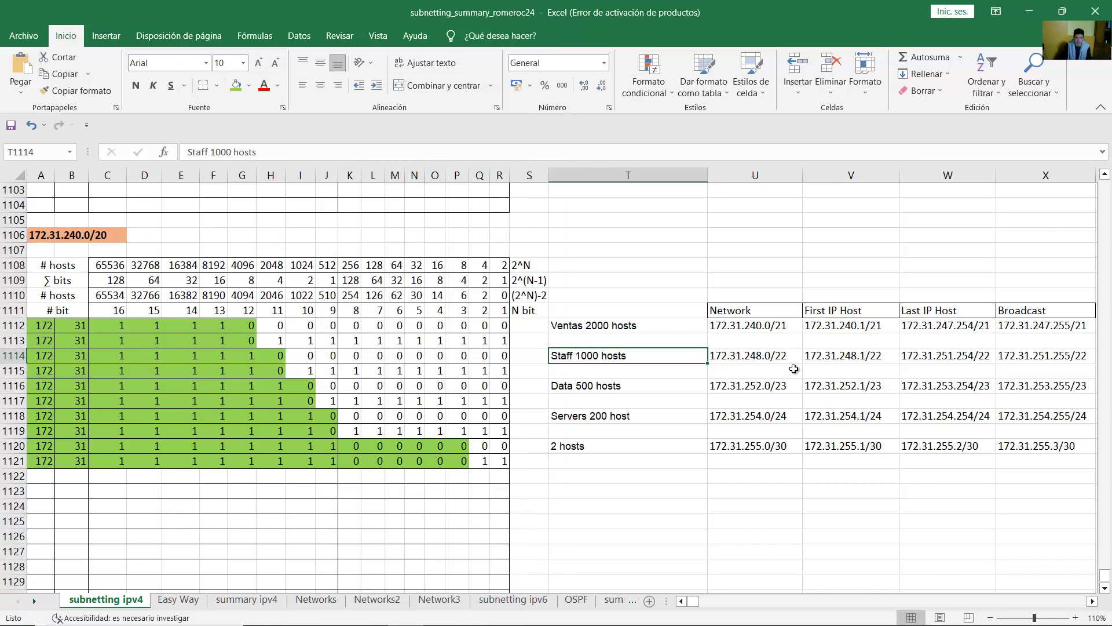
pyautogui.click(854, 359)
pyautogui.click(952, 362)
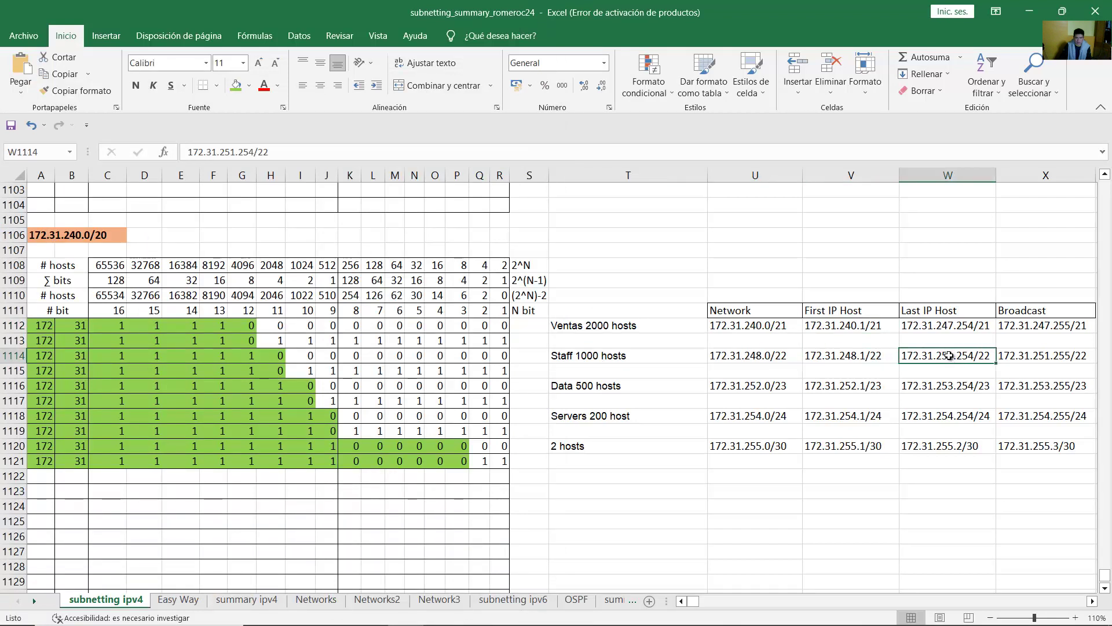
pyautogui.click(850, 358)
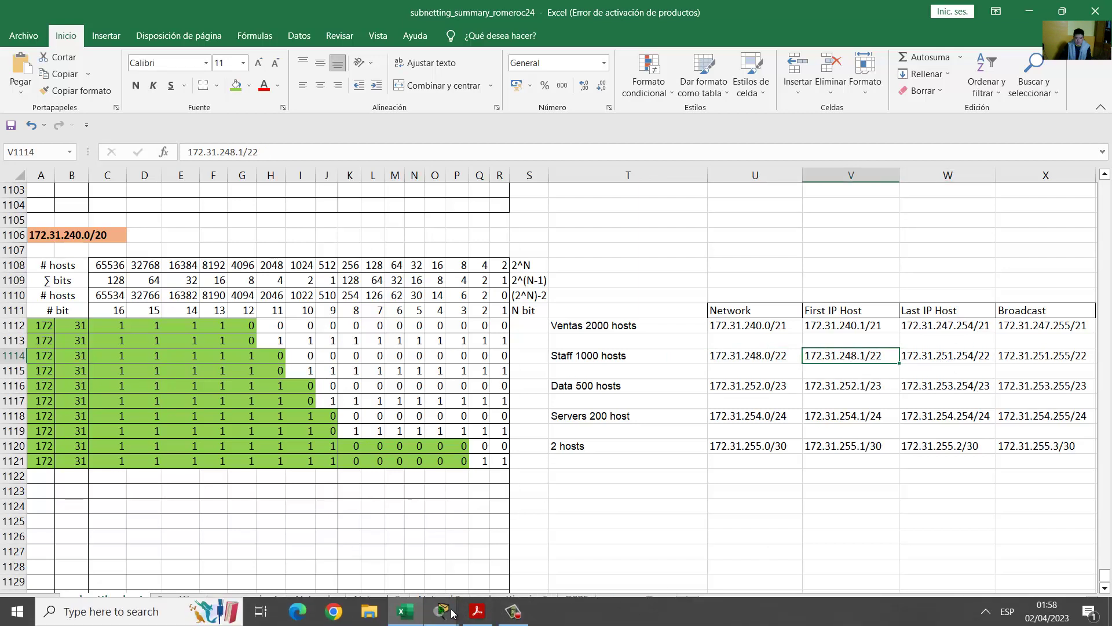
# Return to PC2's IP configuration in Packet Tracer and set its IPv4 address to 172.31.251.254 with subnet mask 255.255.252.0
pyautogui.click(449, 611)
pyautogui.click(529, 561)
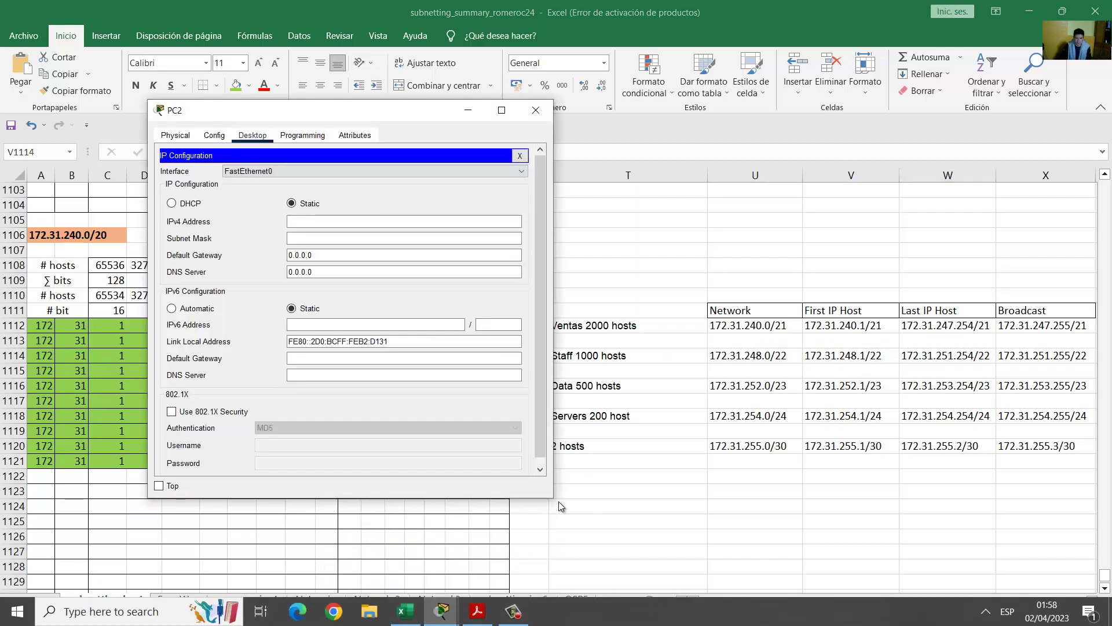
pyautogui.click(379, 220)
pyautogui.write('172')
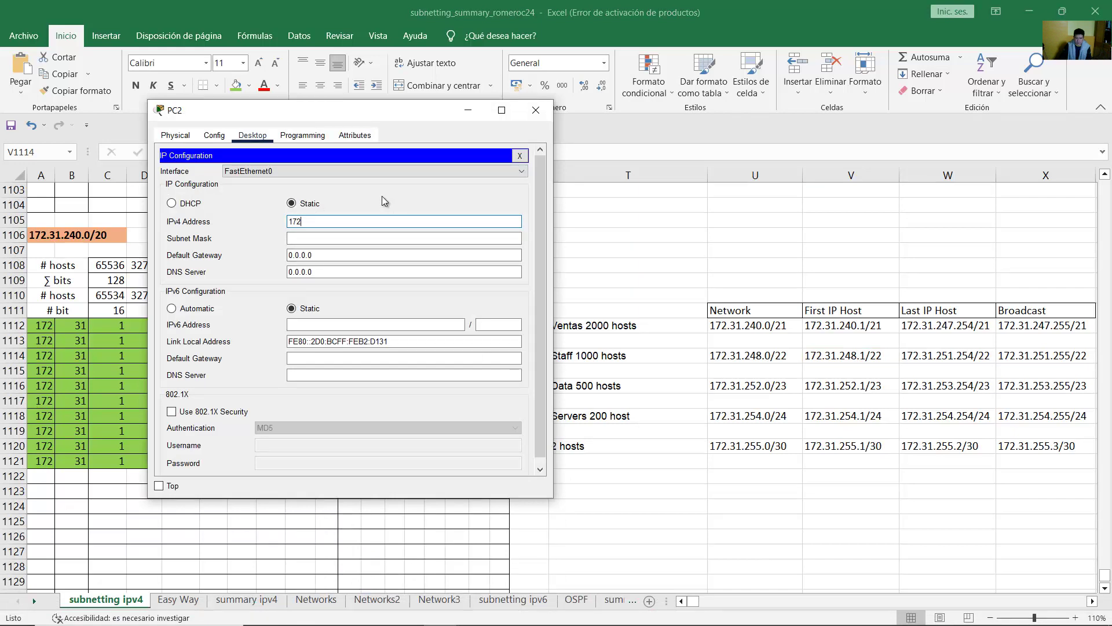
pyautogui.write('.31.251.254')
pyautogui.click(361, 238)
pyautogui.press('BackSpace')
pyautogui.press('BackSpace')
pyautogui.press('BackSpace')
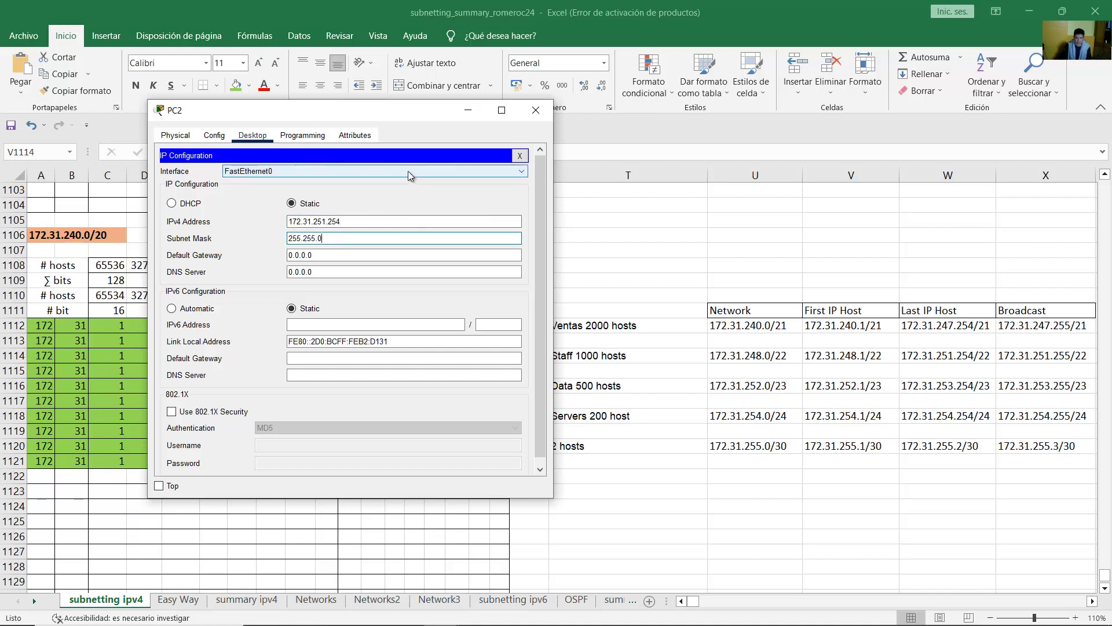
pyautogui.write('252.0')
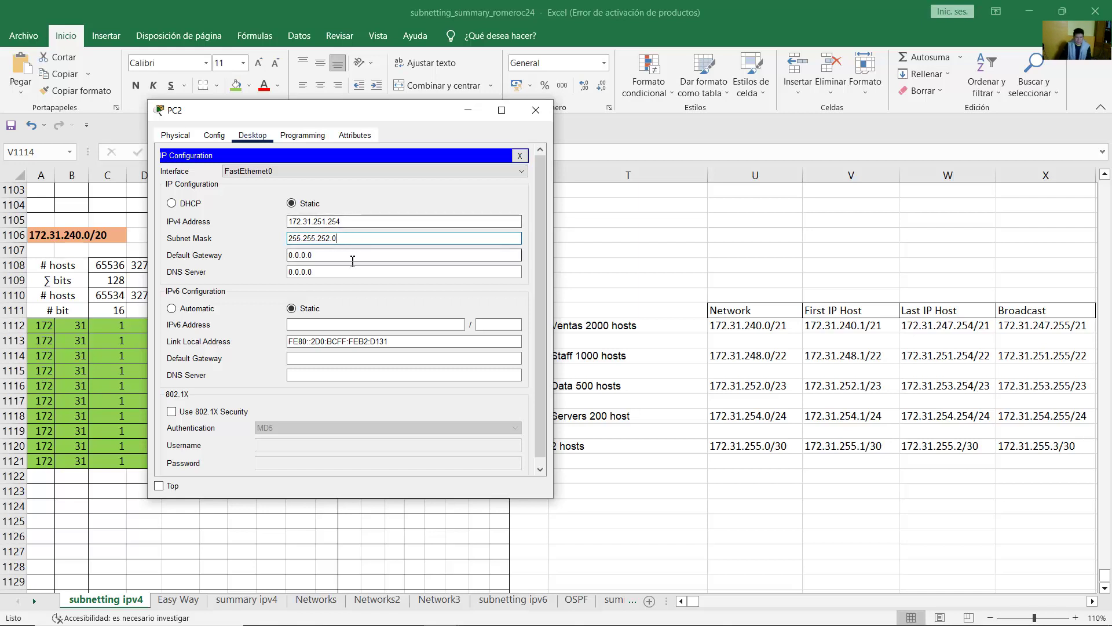
# Set PC2's IPv4 default gateway to 172.31.248.1 and review its IPv4 address, mask and gateway
pyautogui.moveTo(346, 258); pyautogui.dragTo(242, 255)
pyautogui.write('17')
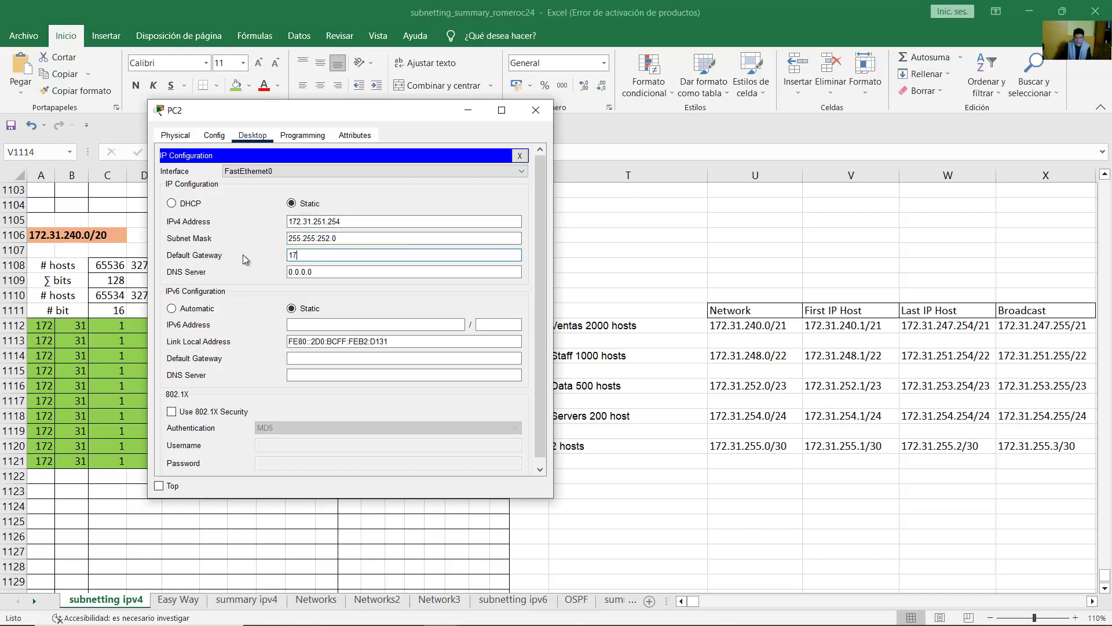
pyautogui.write('2.31.248.1')
pyautogui.moveTo(350, 224); pyautogui.dragTo(285, 224)
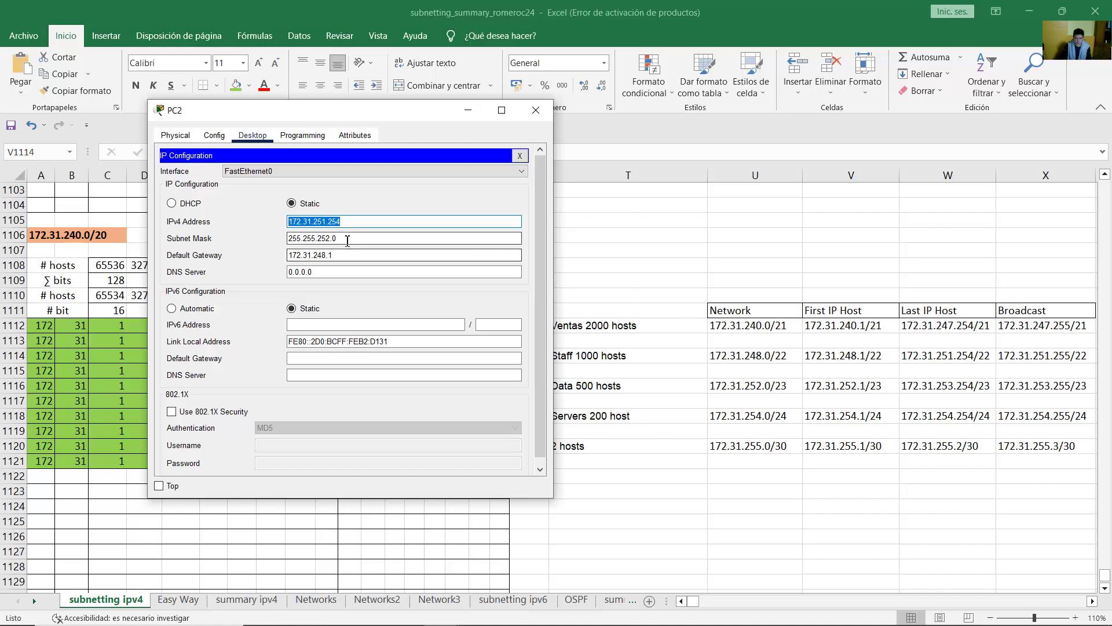
pyautogui.moveTo(348, 238); pyautogui.dragTo(271, 241)
pyautogui.click(335, 256)
pyautogui.moveTo(334, 256); pyautogui.dragTo(278, 251)
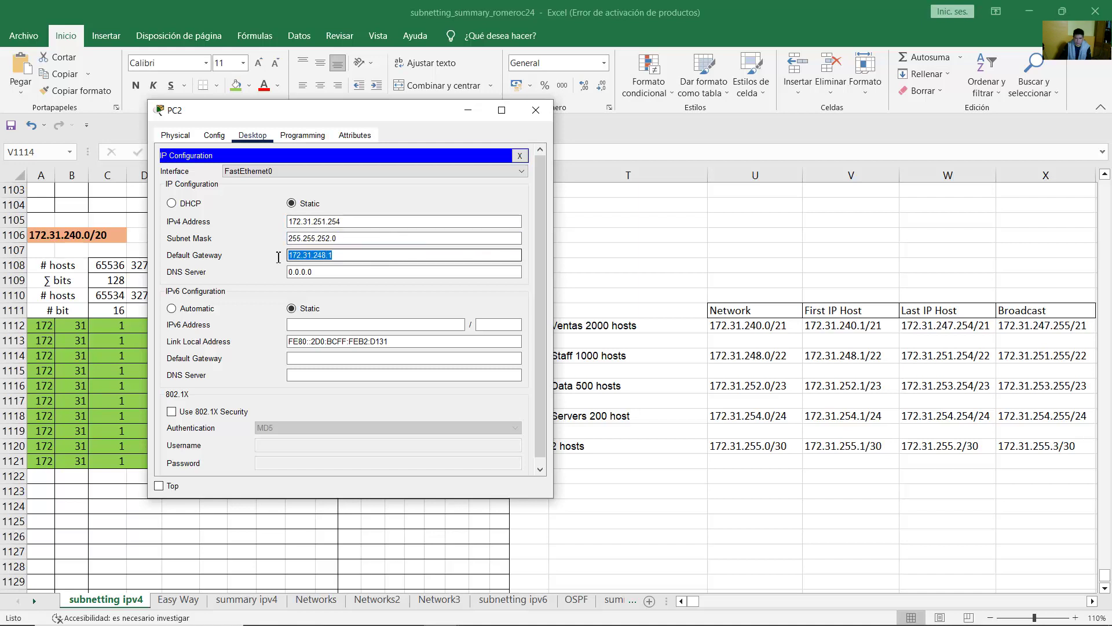
pyautogui.click(366, 257)
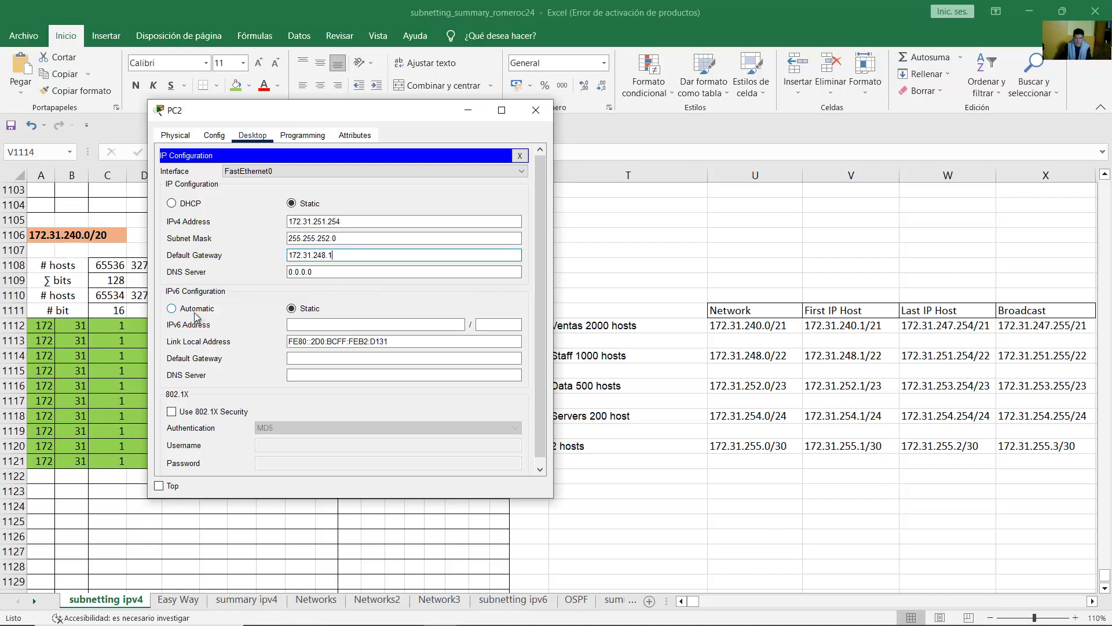
# Show the topology with PC2's configuration window moved clear of it, and nudge the LAN-Staff subnet label slightly
pyautogui.moveTo(493, 617)
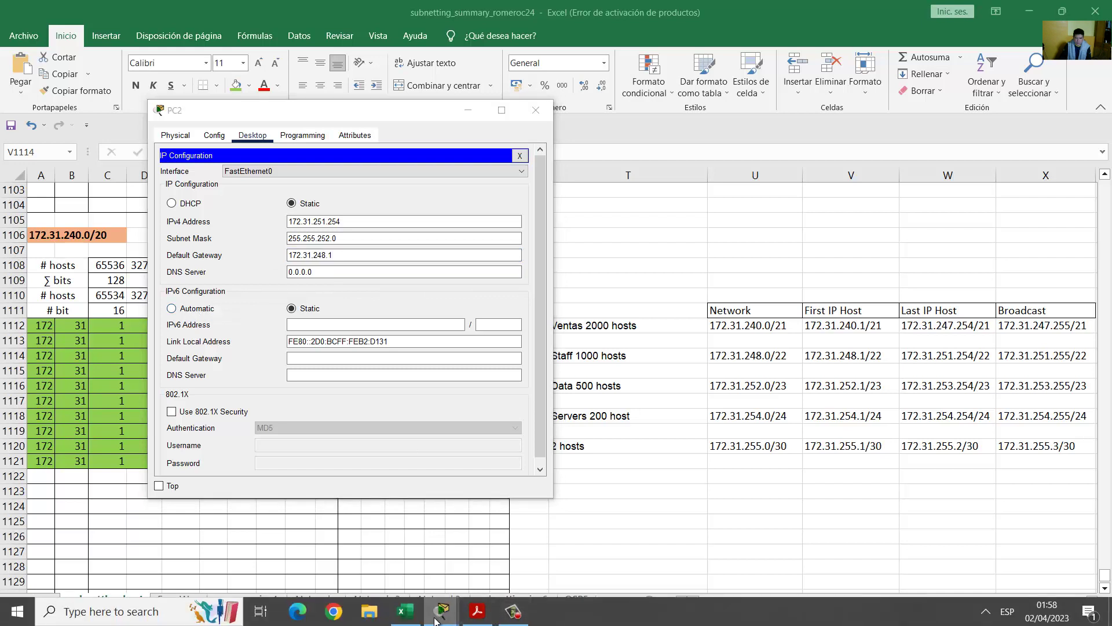
pyautogui.moveTo(442, 613)
pyautogui.click(361, 575)
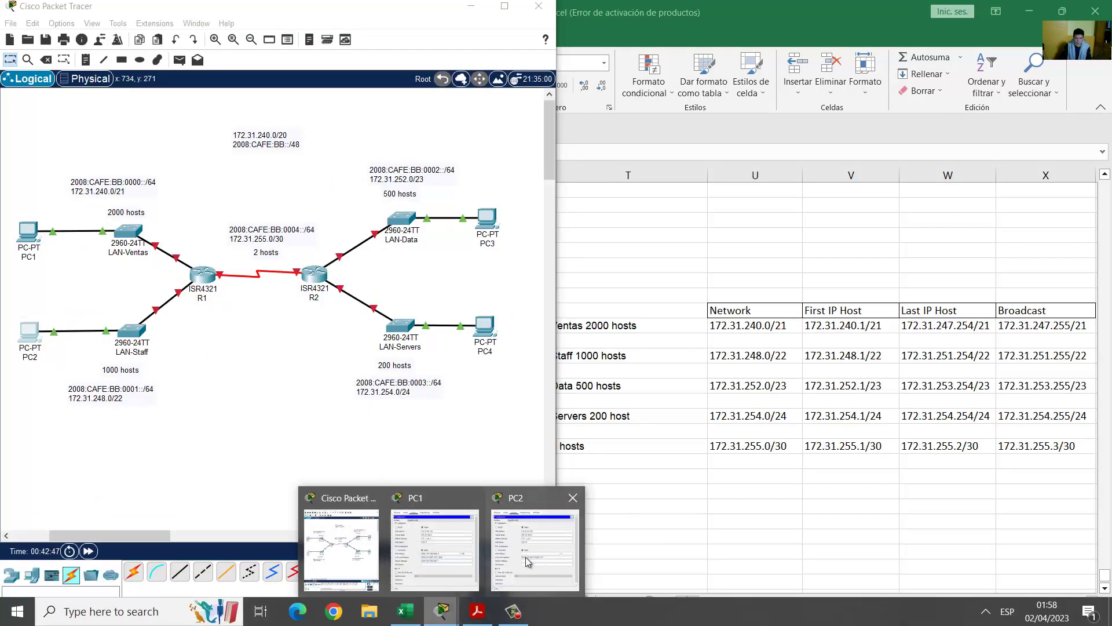
pyautogui.click(444, 551)
pyautogui.moveTo(338, 116); pyautogui.dragTo(727, 92)
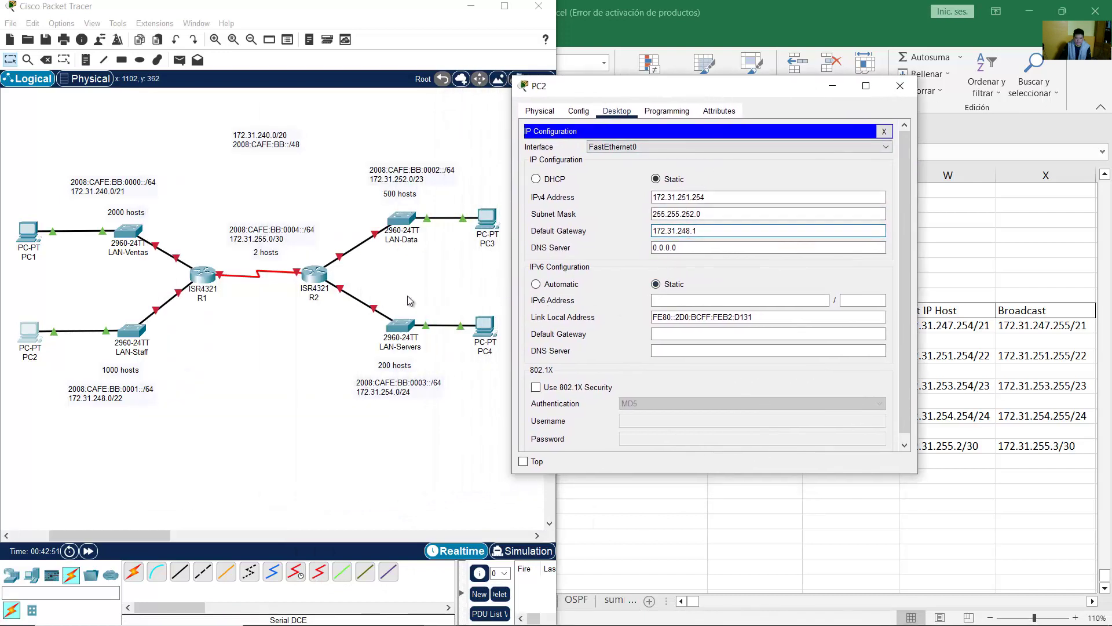
pyautogui.click(97, 402)
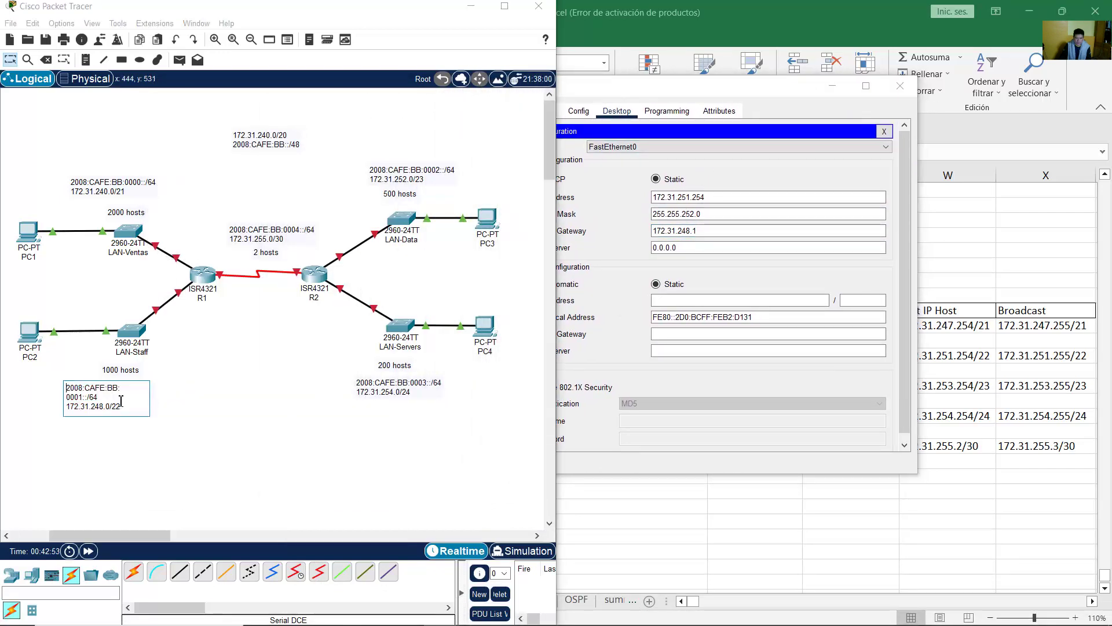
pyautogui.moveTo(117, 405)
pyautogui.mouseDown()
pyautogui.moveTo(121, 419)
pyautogui.moveTo(118, 399)
pyautogui.mouseUp()
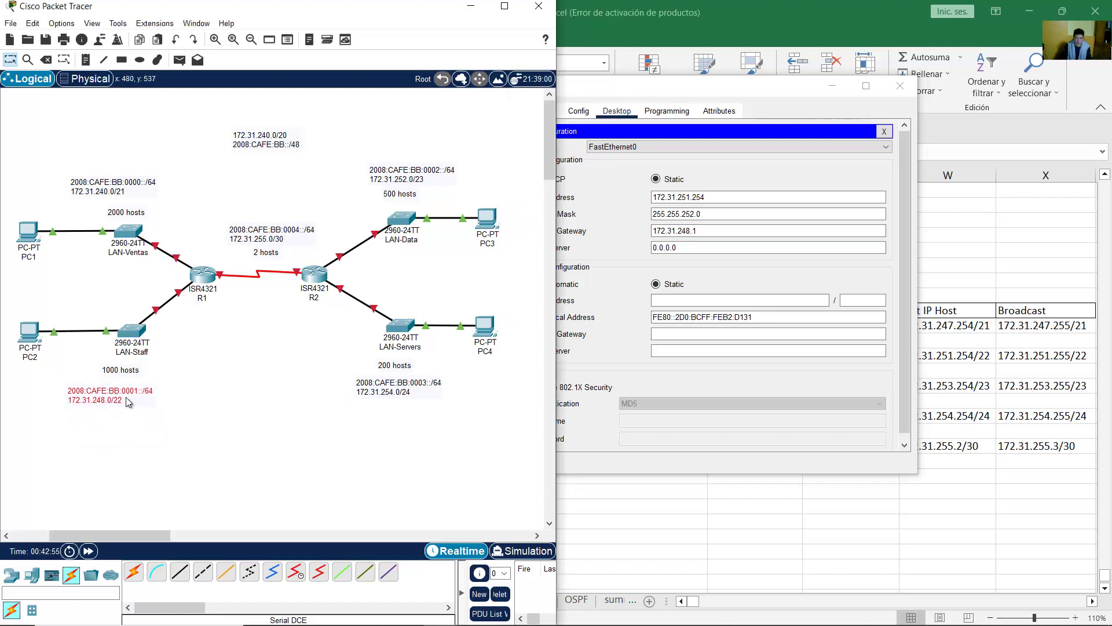
# Set PC2's static IPv6 address to 2008:CAFE:BB:0001::A with prefix length 64, following the LAN-Staff subnet label
pyautogui.click(715, 300)
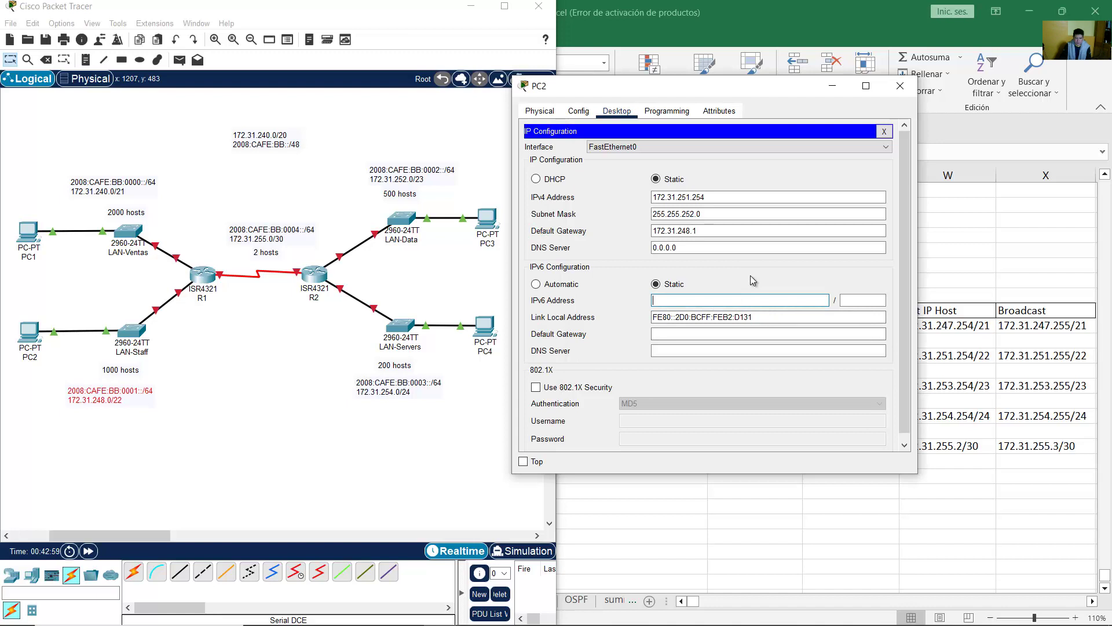
pyautogui.write('2008')
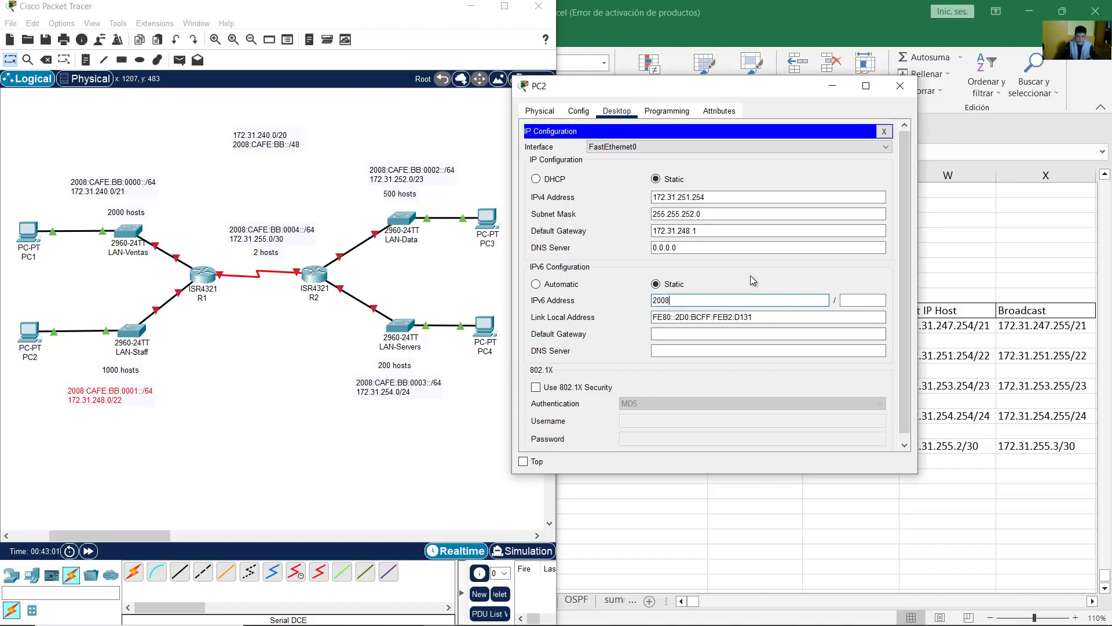
pyautogui.write(':CAFE:BB:0001::')
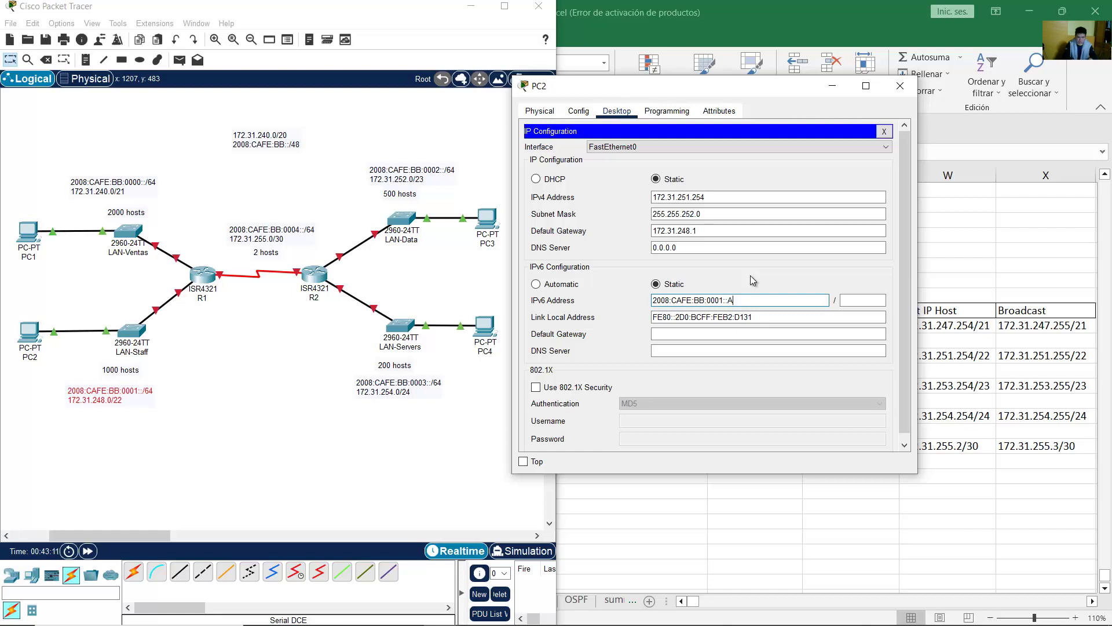
pyautogui.write('A')
pyautogui.click(873, 301)
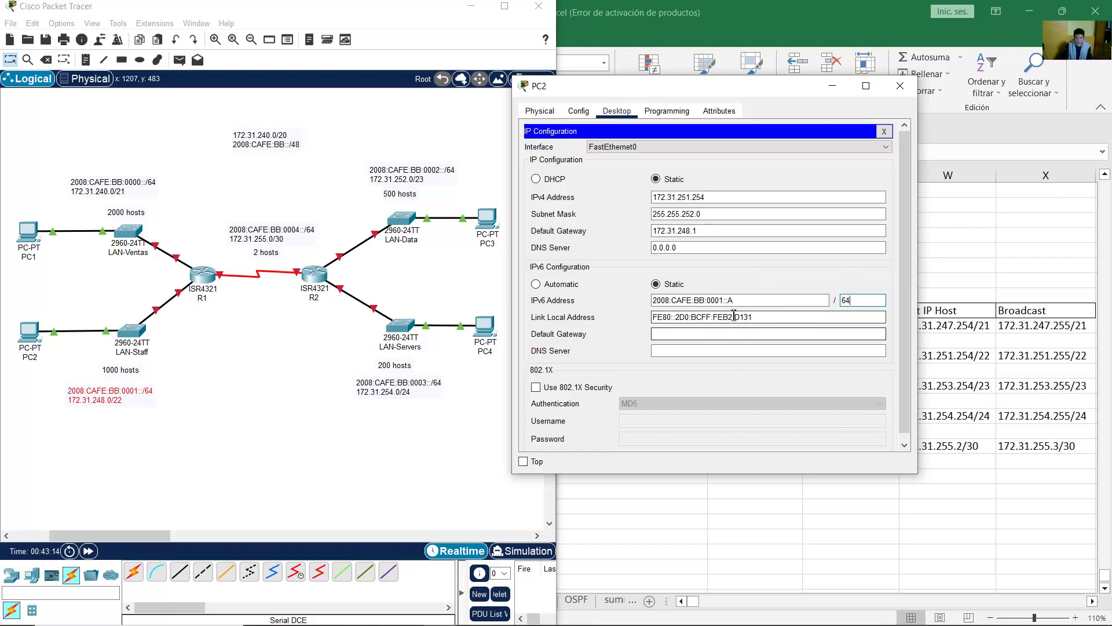
# Set PC2's IPv6 default gateway to 2008:CAFE:BB:0001::1 and minimize its configuration window
pyautogui.moveTo(744, 301); pyautogui.dragTo(649, 304)
pyautogui.hotkey('ctrl', 'c')
pyautogui.click(667, 334)
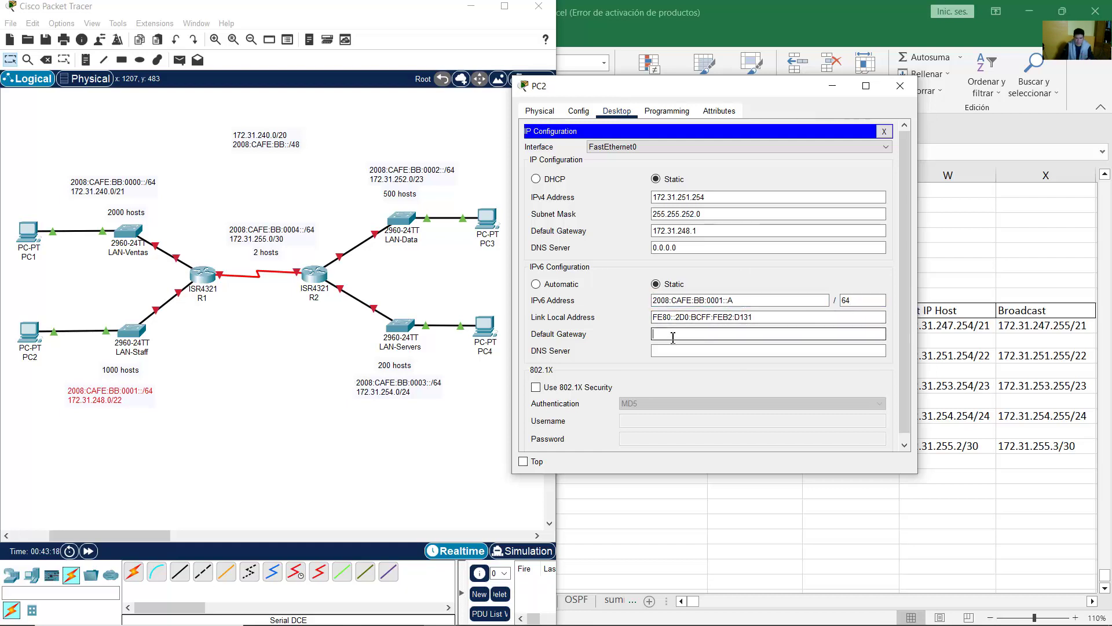
pyautogui.hotkey('ctrl', 'v')
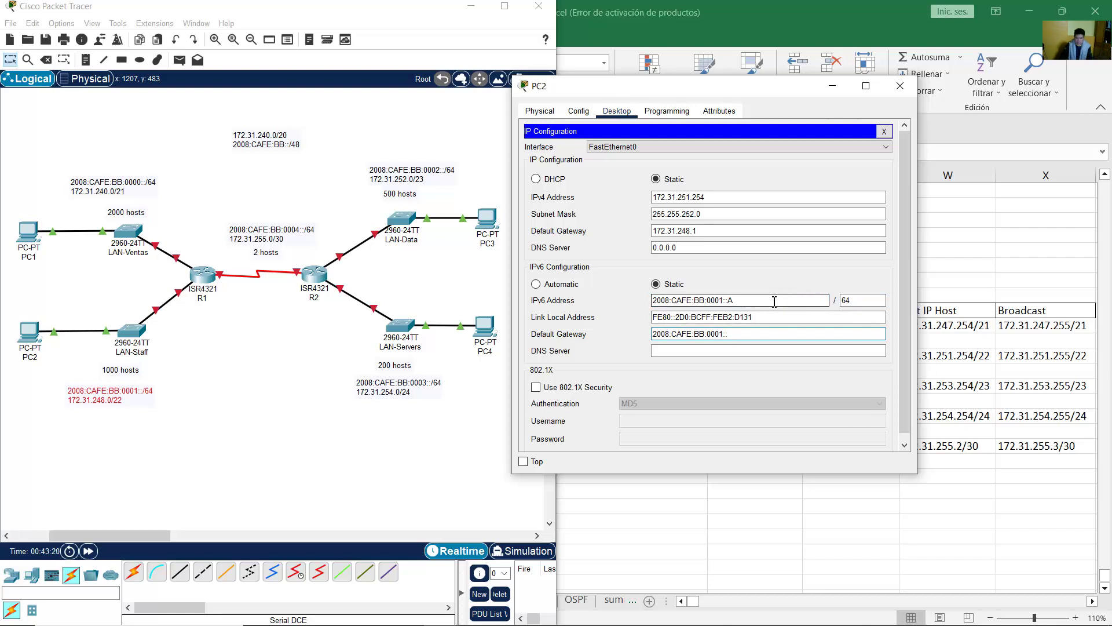
pyautogui.moveTo(706, 334); pyautogui.dragTo(730, 336)
pyautogui.click(729, 335)
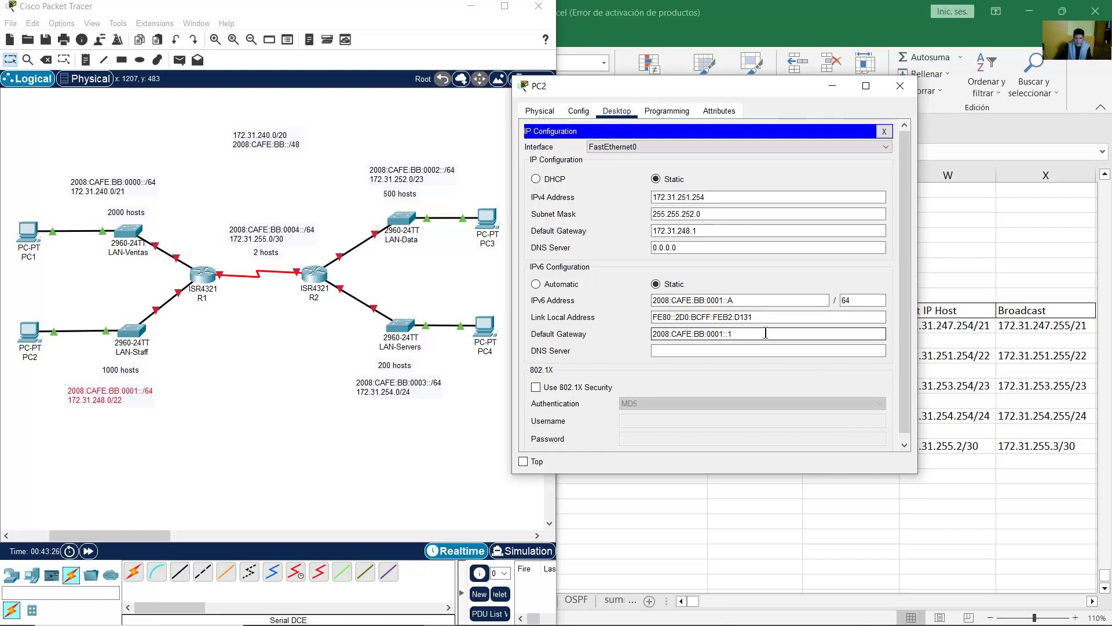
pyautogui.click(832, 86)
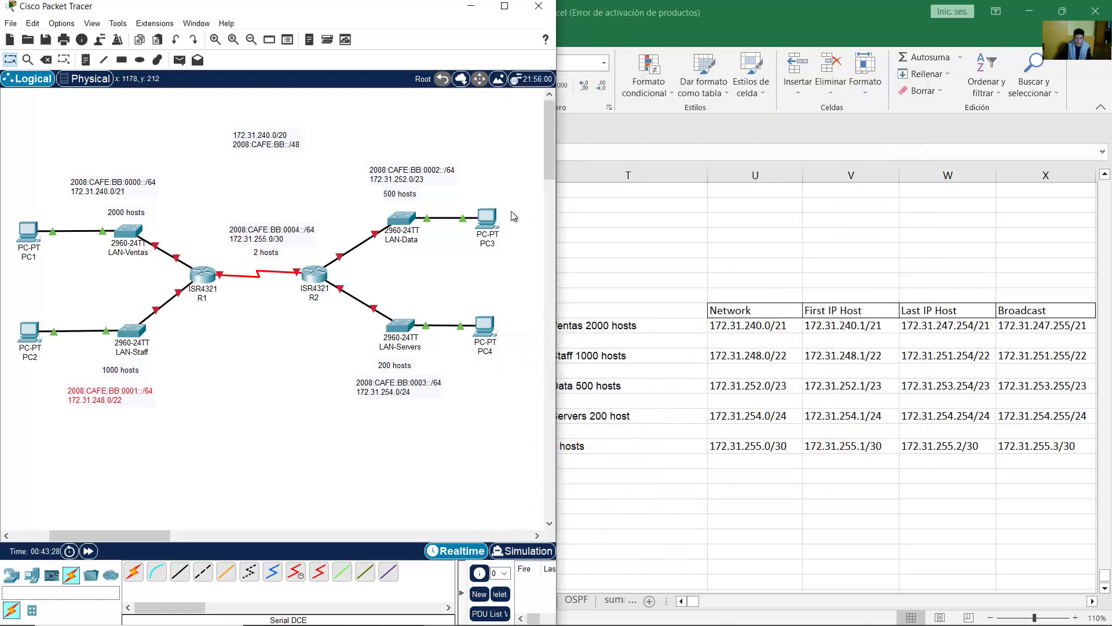
# Open PC3's IP configuration from the topology
pyautogui.click(486, 218)
pyautogui.moveTo(616, 118); pyautogui.dragTo(359, 112)
pyautogui.click(201, 133)
pyautogui.click(140, 202)
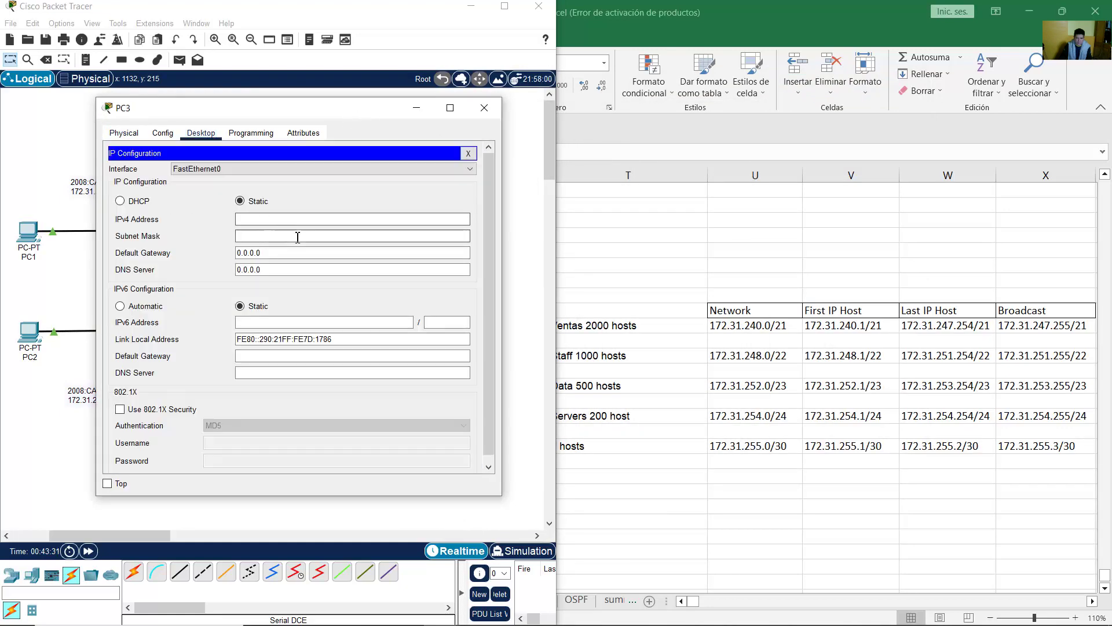
# Switch to Excel, highlight the Data 500 hosts row from its name to its last IP host, and return to Packet Tracer
pyautogui.hotkey('alt', 'Tab')
pyautogui.moveTo(670, 388); pyautogui.dragTo(950, 386)
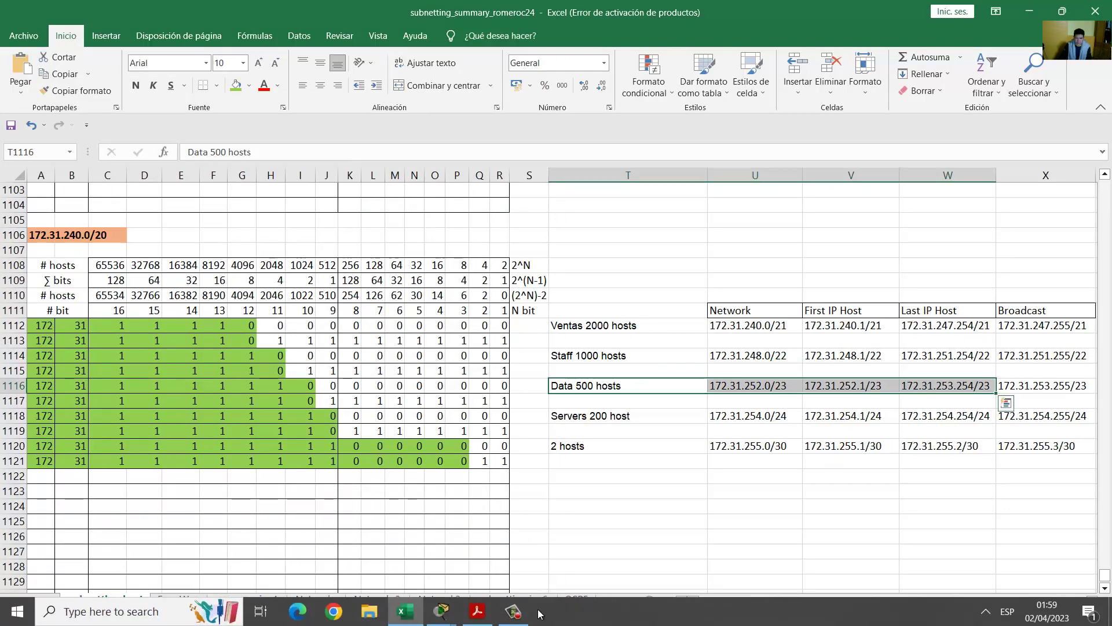
pyautogui.click(441, 610)
pyautogui.click(300, 552)
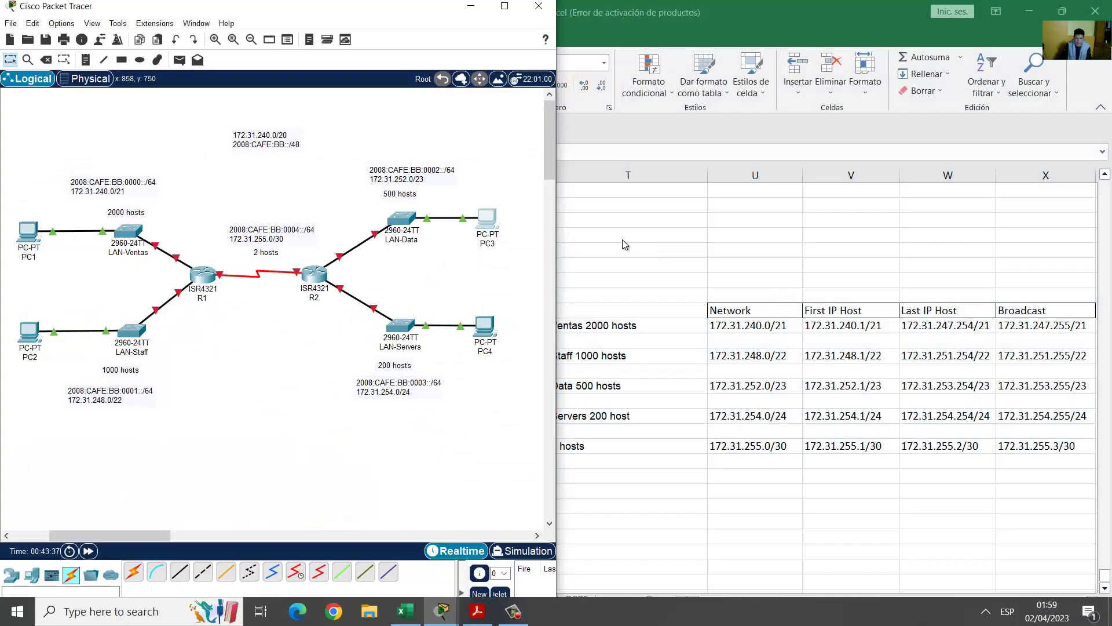
pyautogui.moveTo(333, 137); pyautogui.dragTo(472, 240)
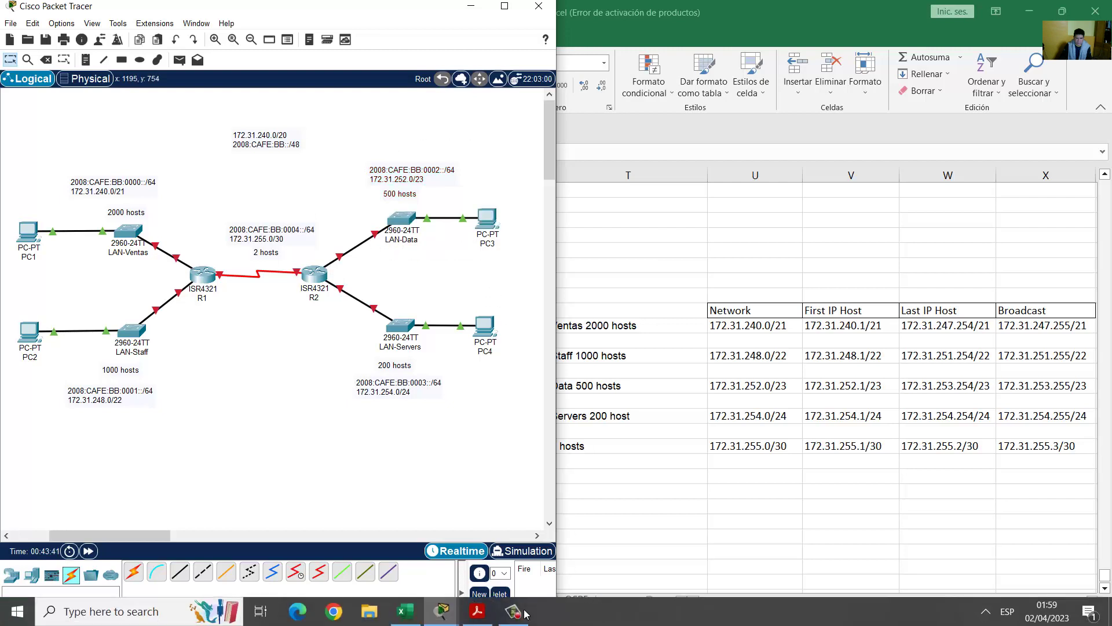
# Set PC3's static IPv4 address to 172.31.253.254, the last host address of the Data subnet
pyautogui.moveTo(442, 610)
pyautogui.click(571, 555)
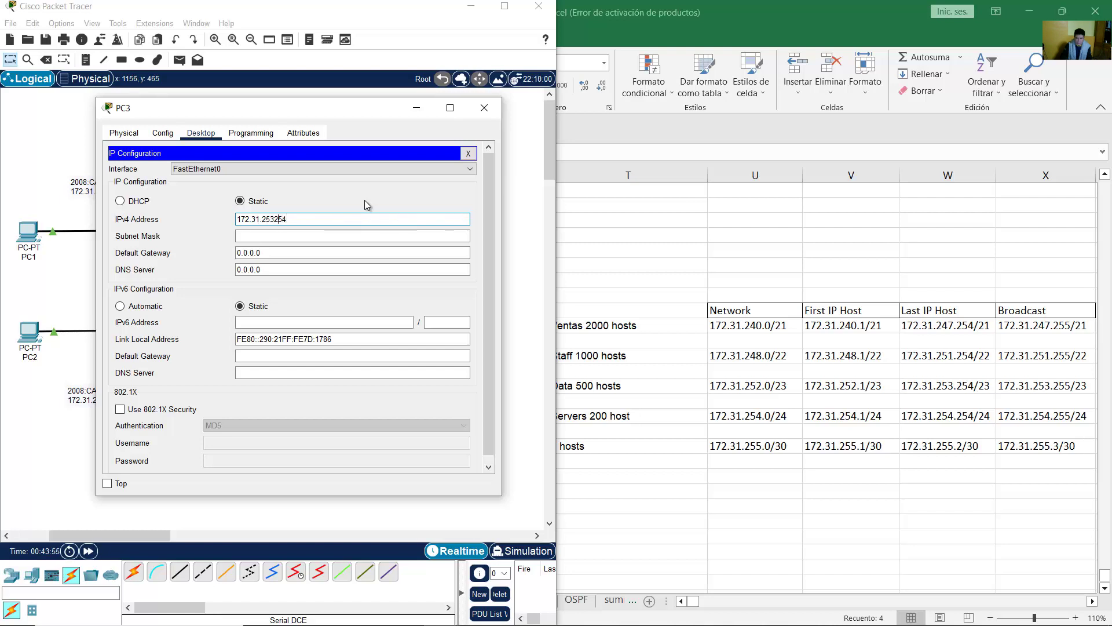
pyautogui.press('Left')
pyautogui.write('.')
pyautogui.press('Tab')
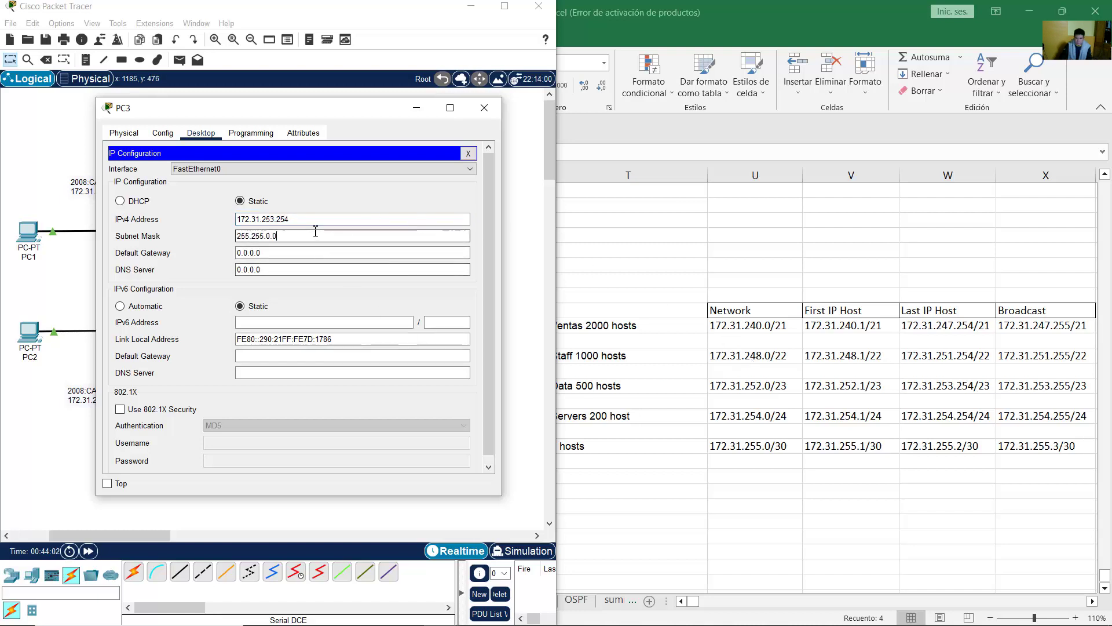
# Set PC3's subnet mask to 255.255.254.0 to match the Data subnet's /23 prefix
pyautogui.press('BackSpace')
pyautogui.press('BackSpace')
pyautogui.press('BackSpace')
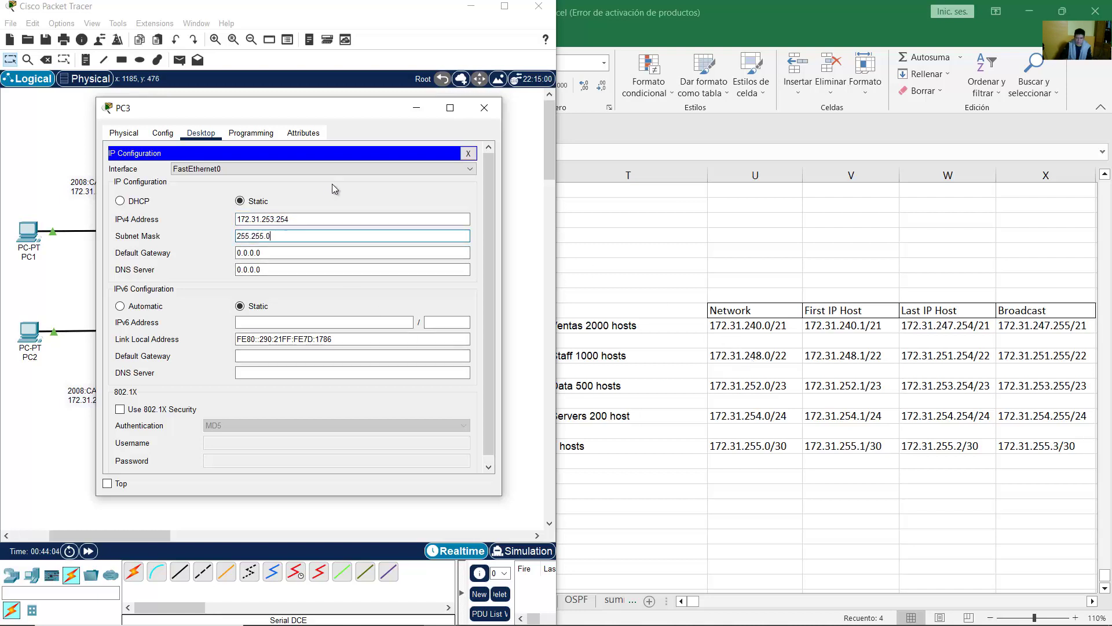
pyautogui.write('254.0')
pyautogui.press('Tab')
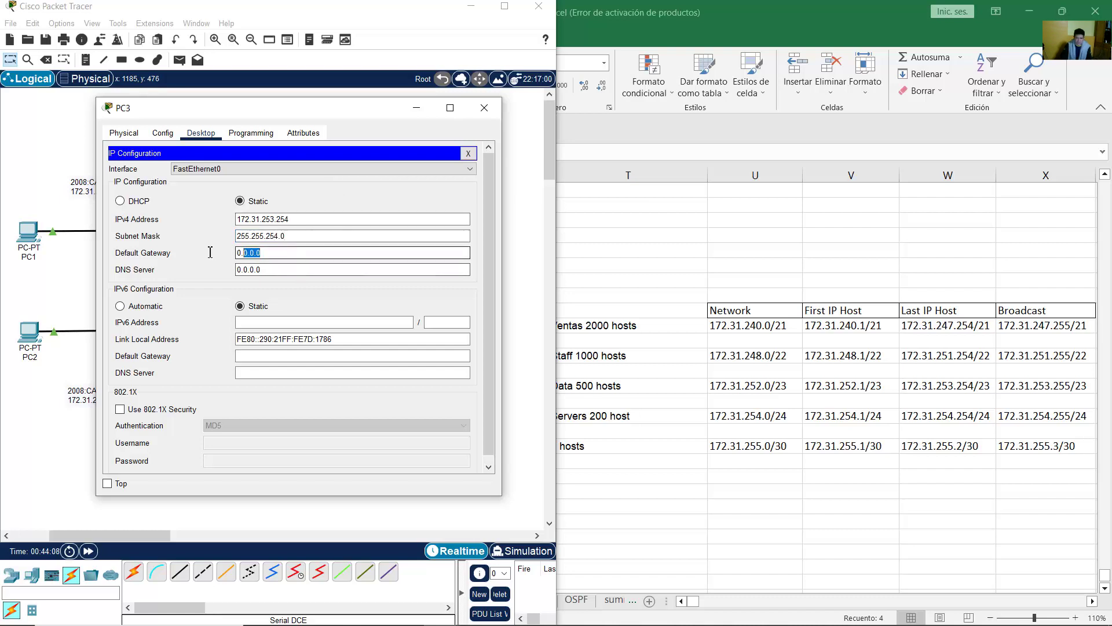
# Set PC3's IPv4 default gateway to 172.31.252.1 and review its address, mask and gateway entries
pyautogui.write('172.31.')
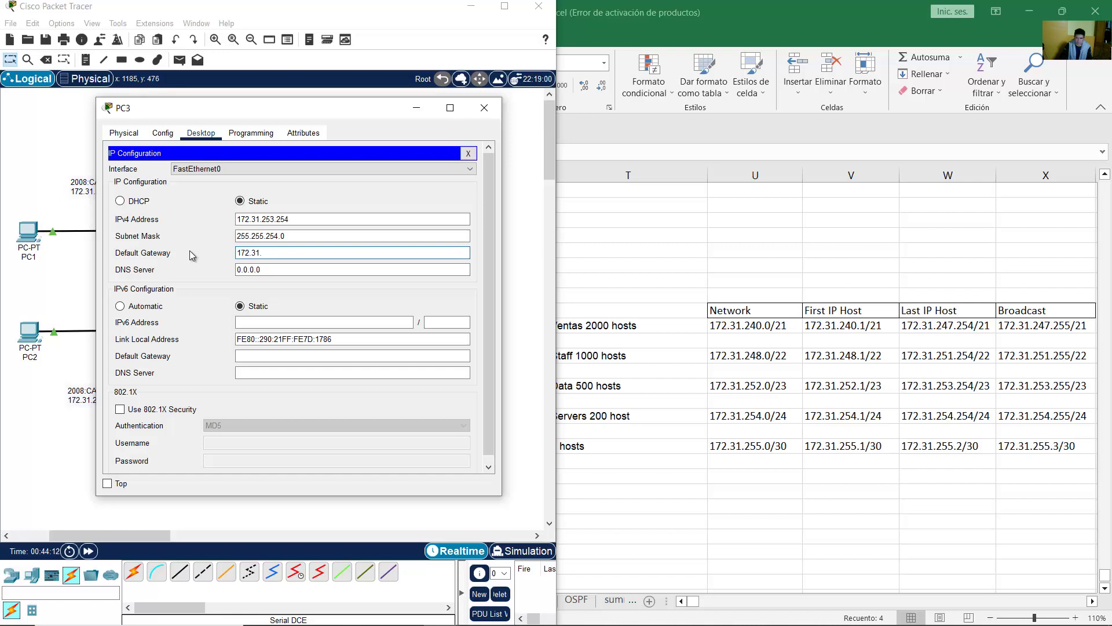
pyautogui.write('252.1')
pyautogui.moveTo(293, 218); pyautogui.dragTo(268, 217)
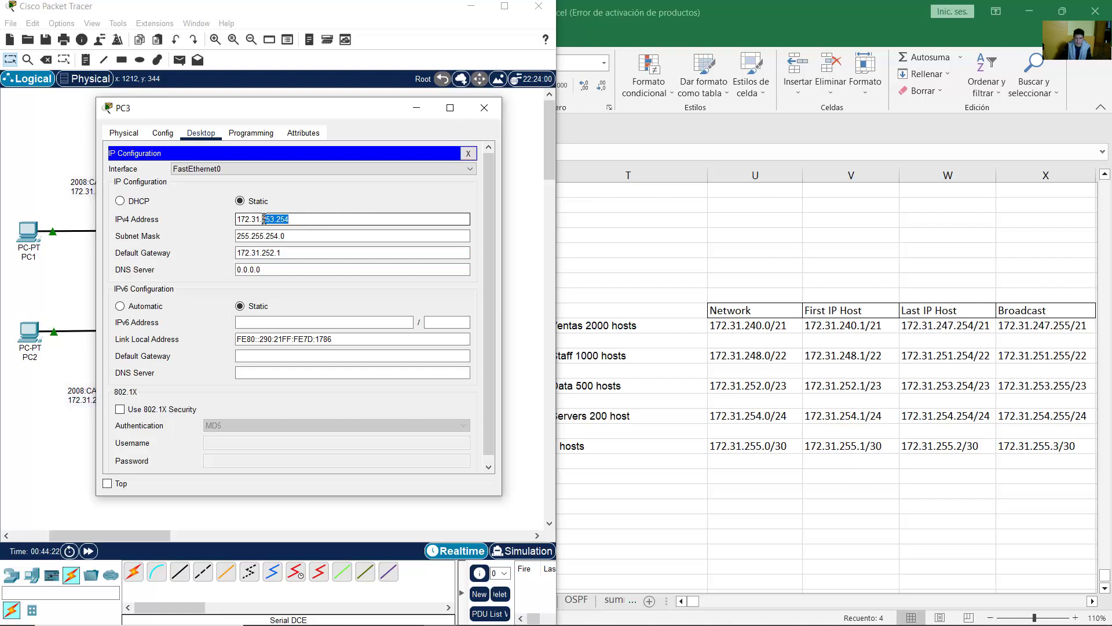
pyautogui.moveTo(284, 252); pyautogui.dragTo(312, 238)
pyautogui.click(289, 235)
pyautogui.click(276, 235)
pyautogui.click(304, 236)
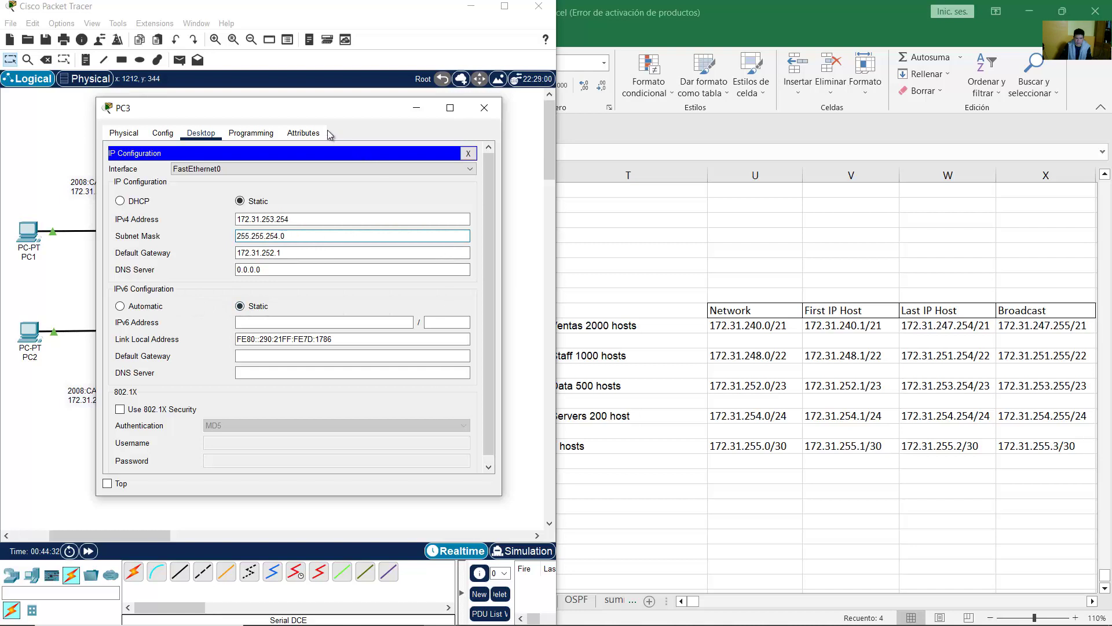
# Set PC3's static IPv6 address to 2008:CAFE:BB:0002::A with prefix length 64, following the LAN-Data subnet label in the topology
pyautogui.moveTo(338, 117); pyautogui.dragTo(770, 130)
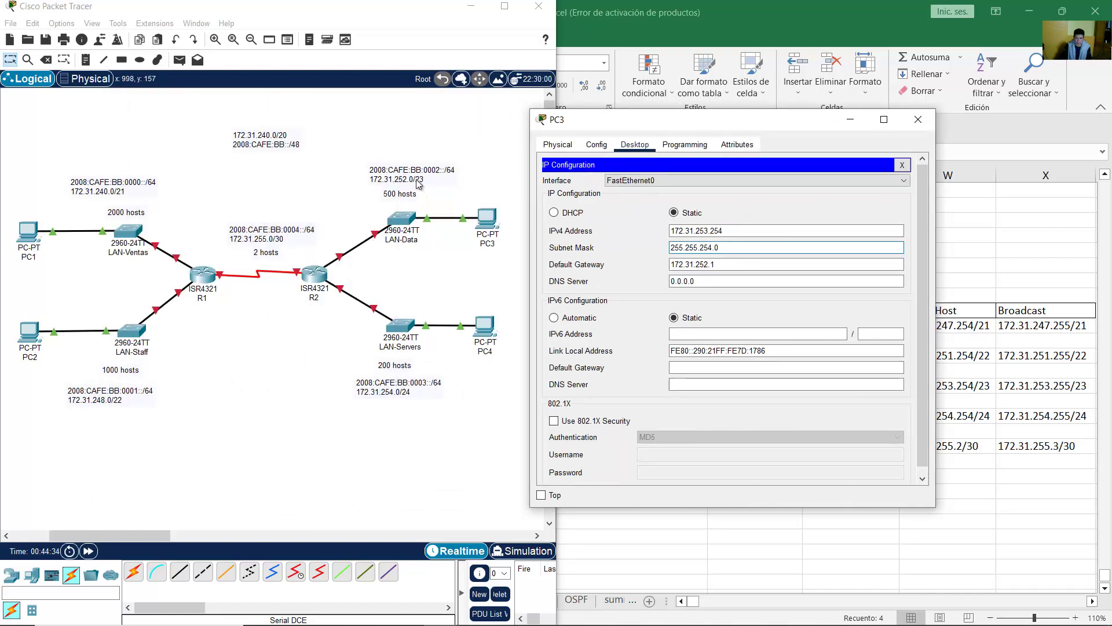
pyautogui.moveTo(419, 184)
pyautogui.mouseDown()
pyautogui.moveTo(407, 161)
pyautogui.moveTo(428, 177)
pyautogui.moveTo(418, 169)
pyautogui.mouseUp()
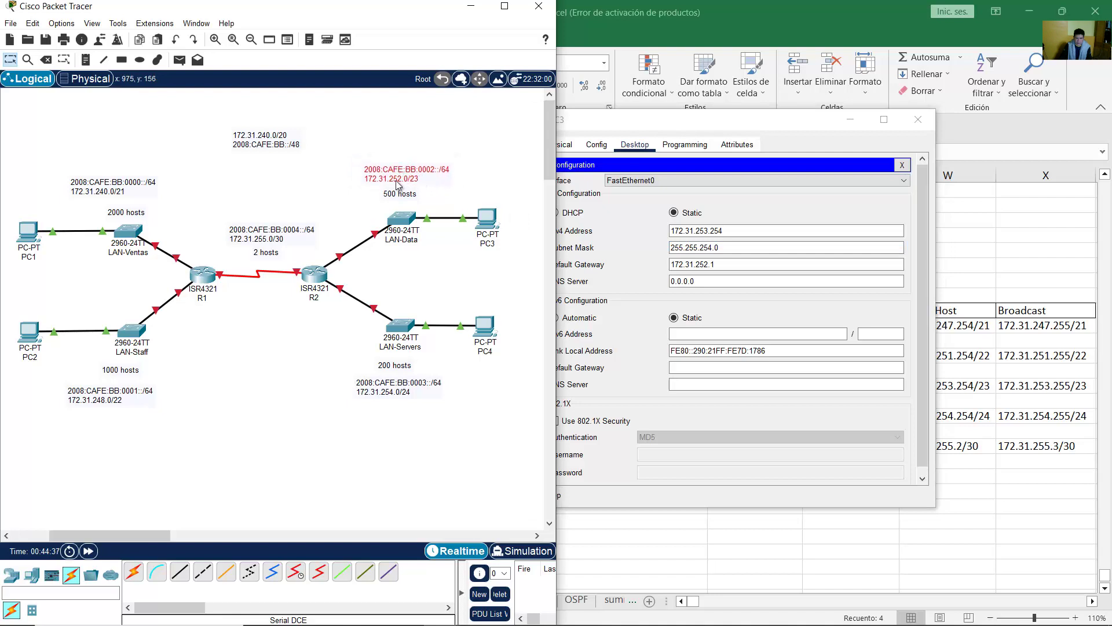
pyautogui.click(677, 332)
pyautogui.write('2')
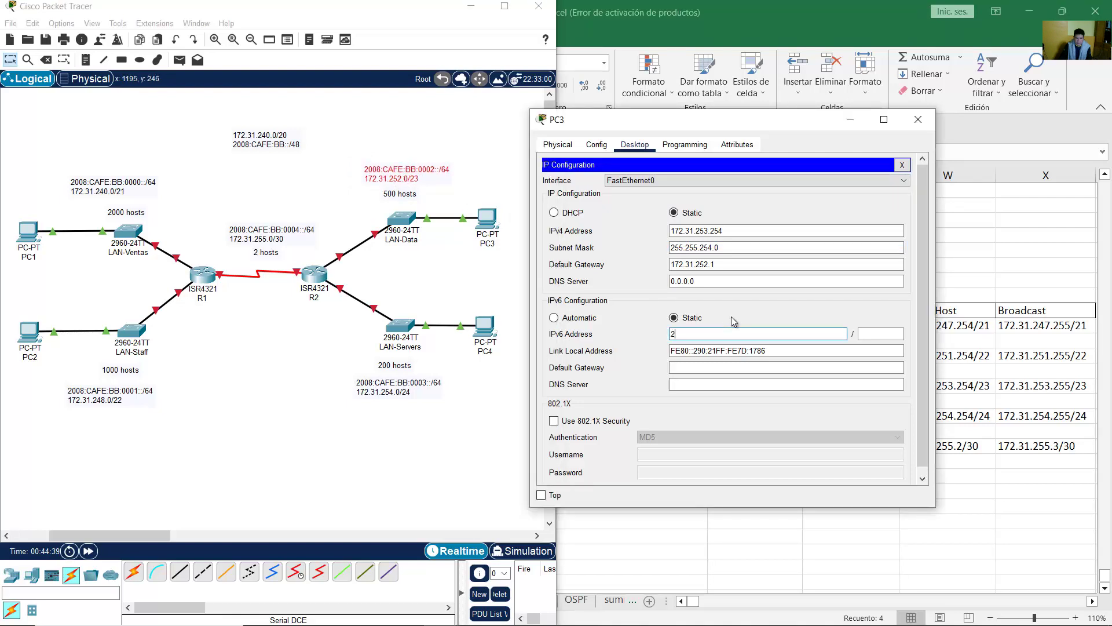
pyautogui.write('008:CAFE:BB:0002::A')
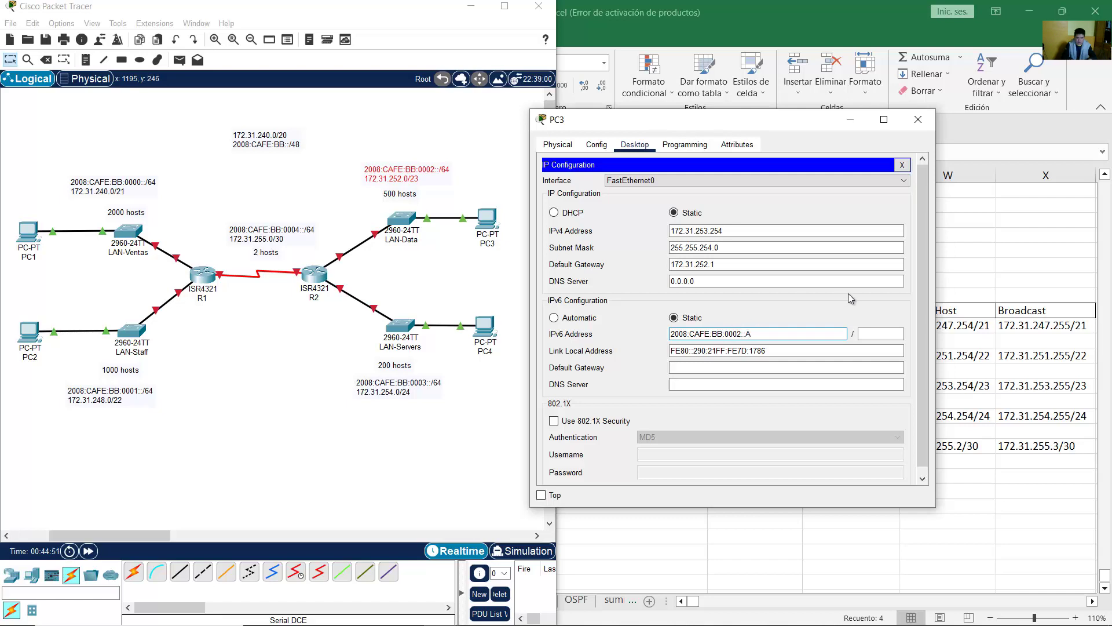
pyautogui.click(888, 333)
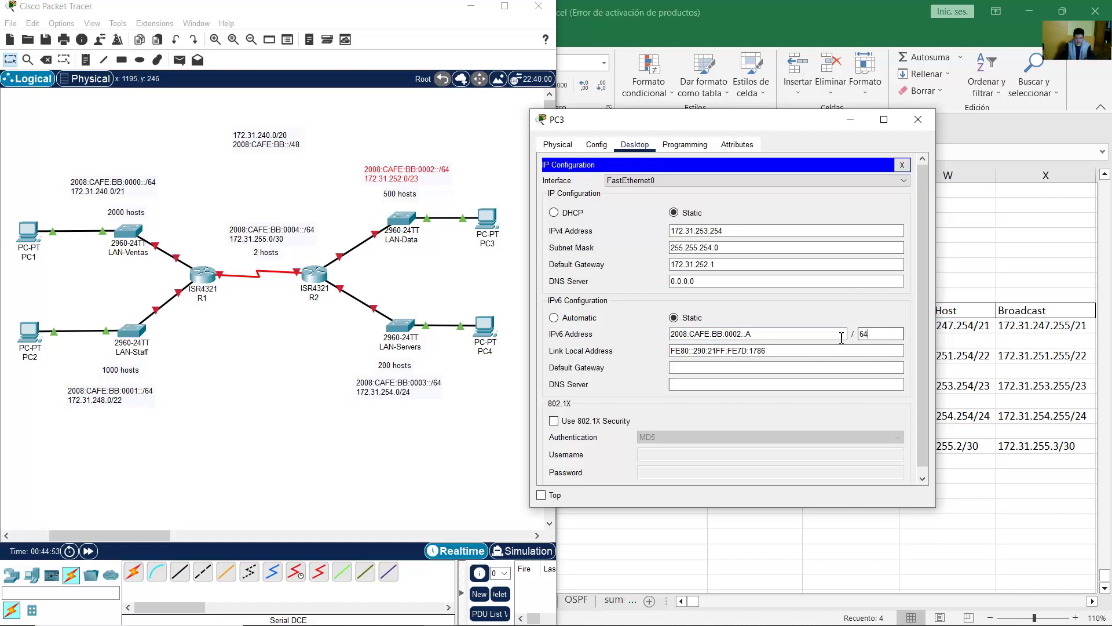
# Set PC3's IPv6 default gateway to 2008:CAFE:BB:0002::1
pyautogui.click(710, 367)
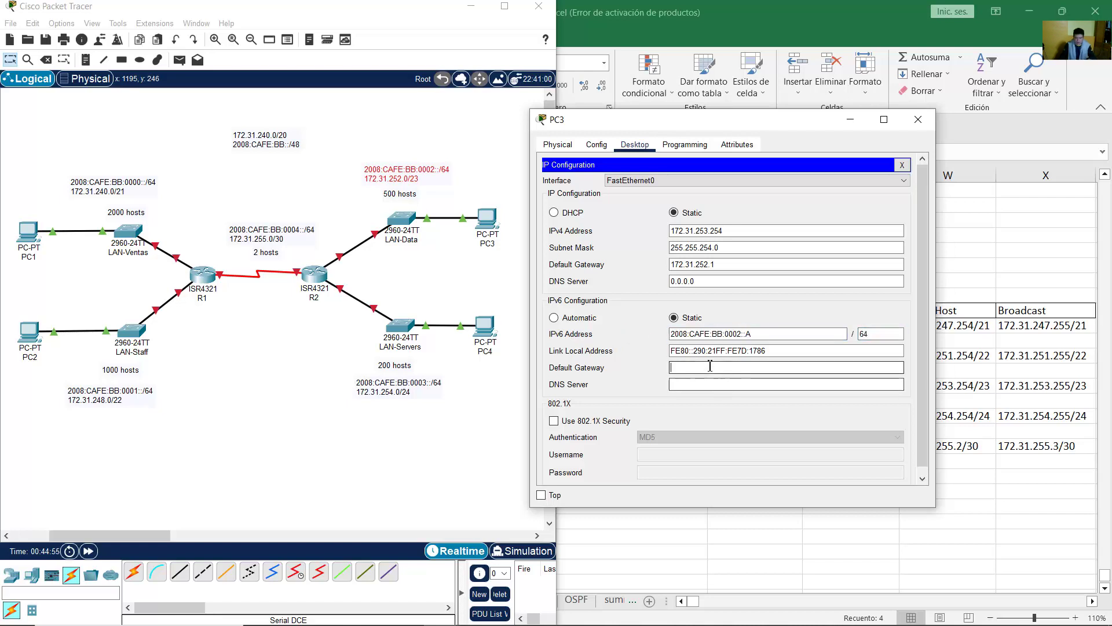
pyautogui.hotkey('ctrl', 'v')
pyautogui.press('BackSpace')
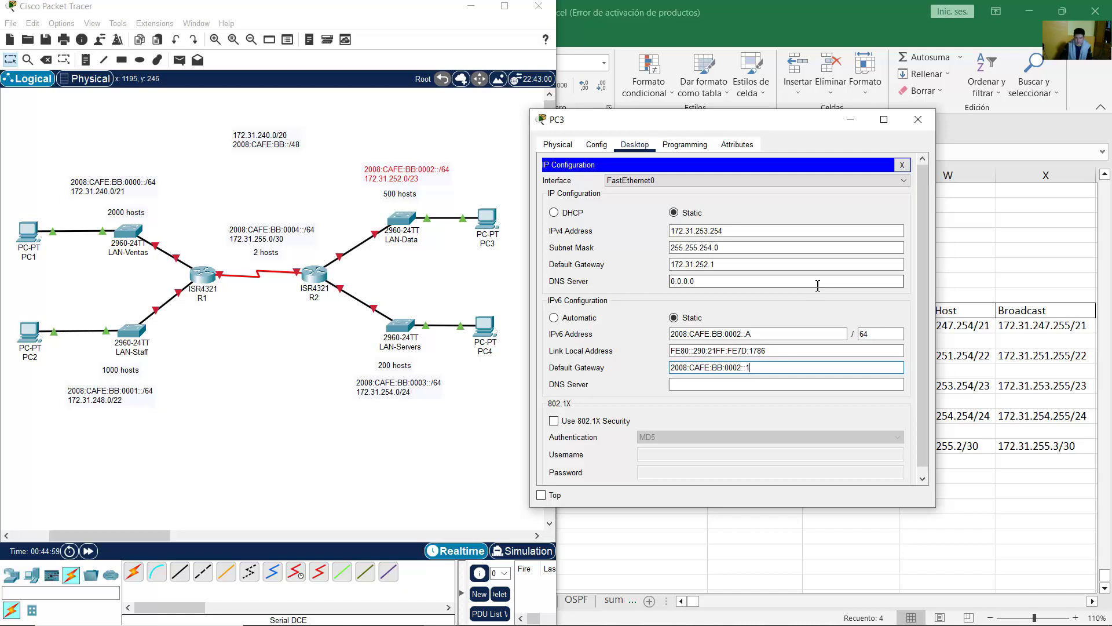
# Open PC4's configuration window from the topology and place it over the Packet Tracer workspace
pyautogui.click(296, 5)
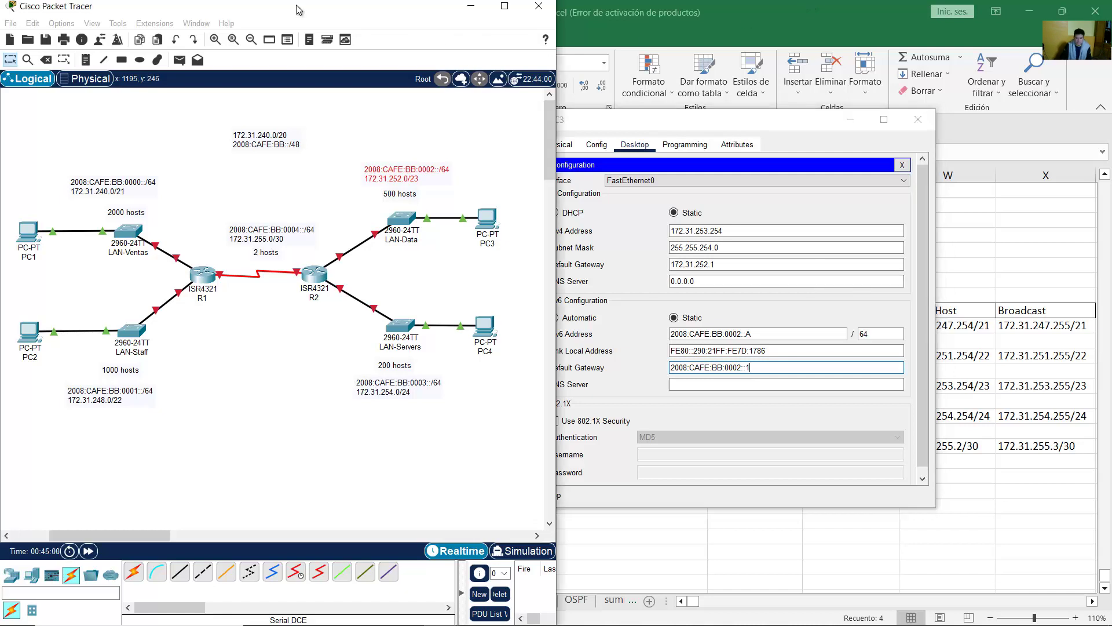
pyautogui.click(733, 6)
pyautogui.moveTo(430, 619)
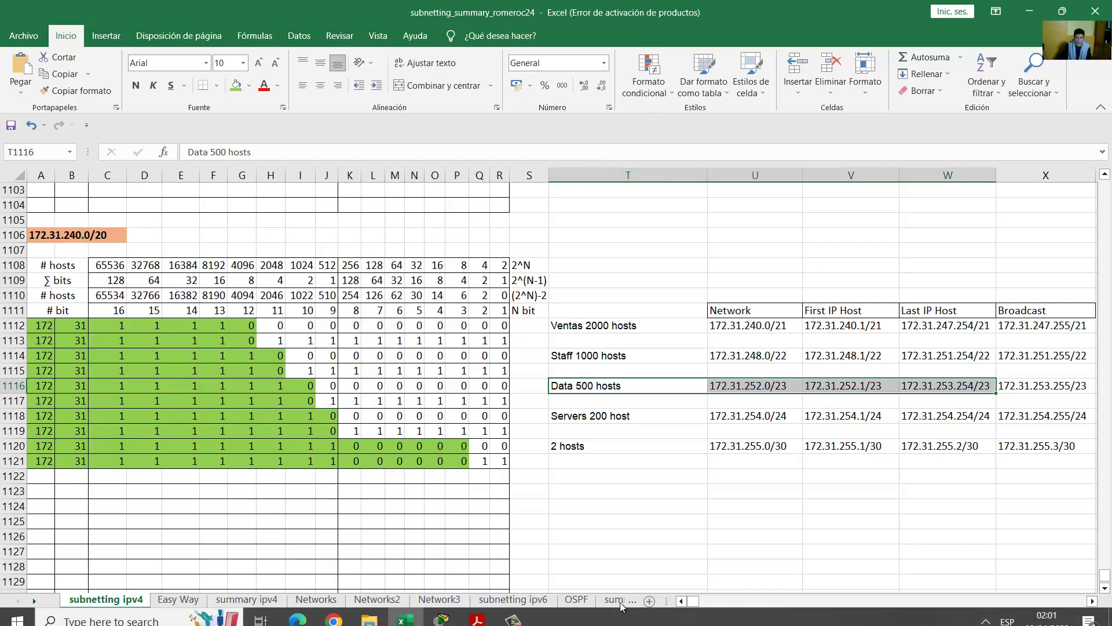
pyautogui.click(290, 547)
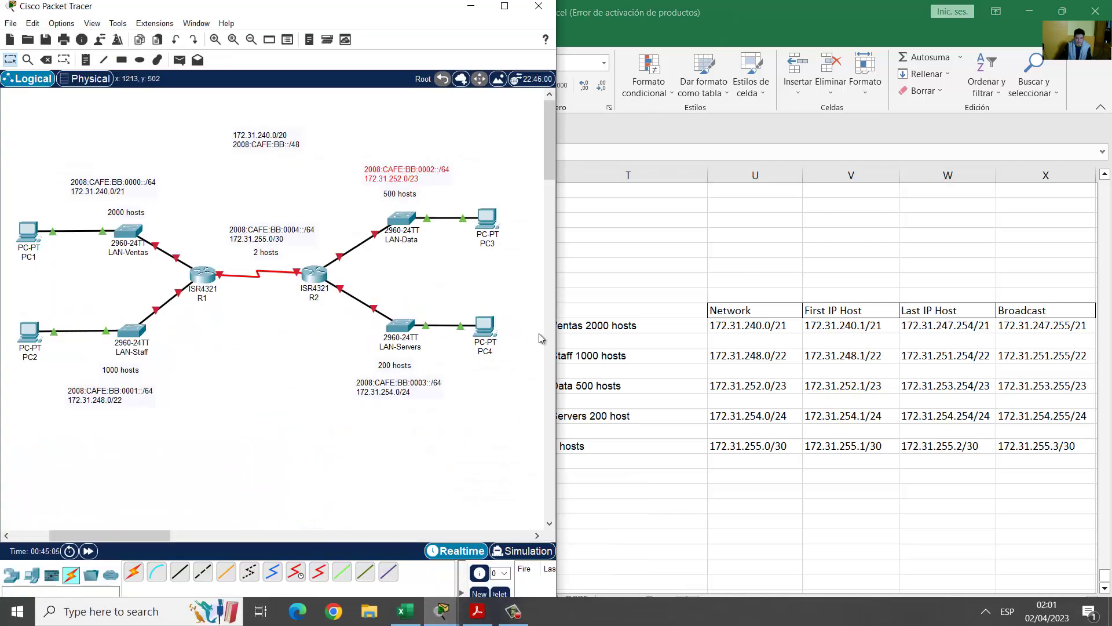
pyautogui.click(489, 330)
pyautogui.moveTo(580, 113); pyautogui.dragTo(378, 127)
# Switch to Excel and highlight the Servers 200 host row from its name to its broadcast address
pyautogui.click(821, 317)
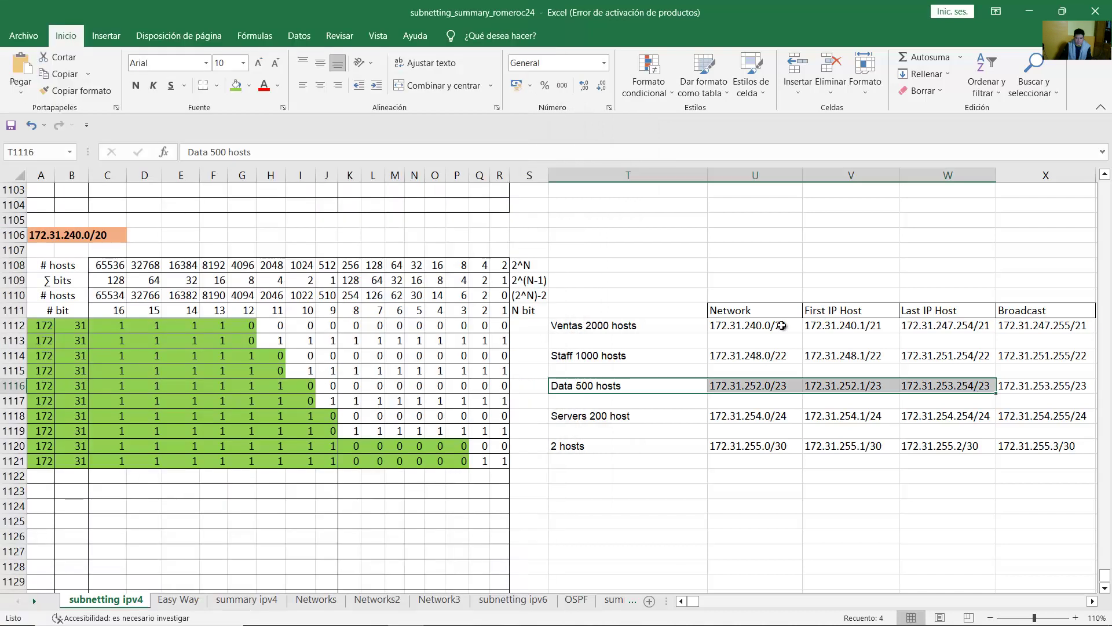
pyautogui.moveTo(604, 414); pyautogui.dragTo(1027, 412)
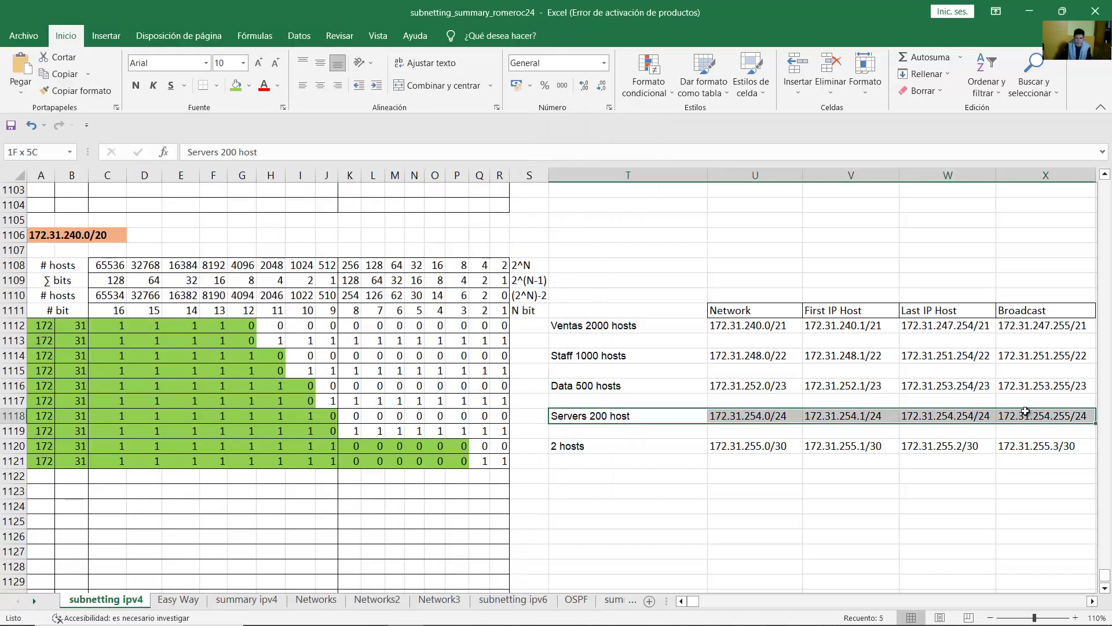
pyautogui.moveTo(521, 620)
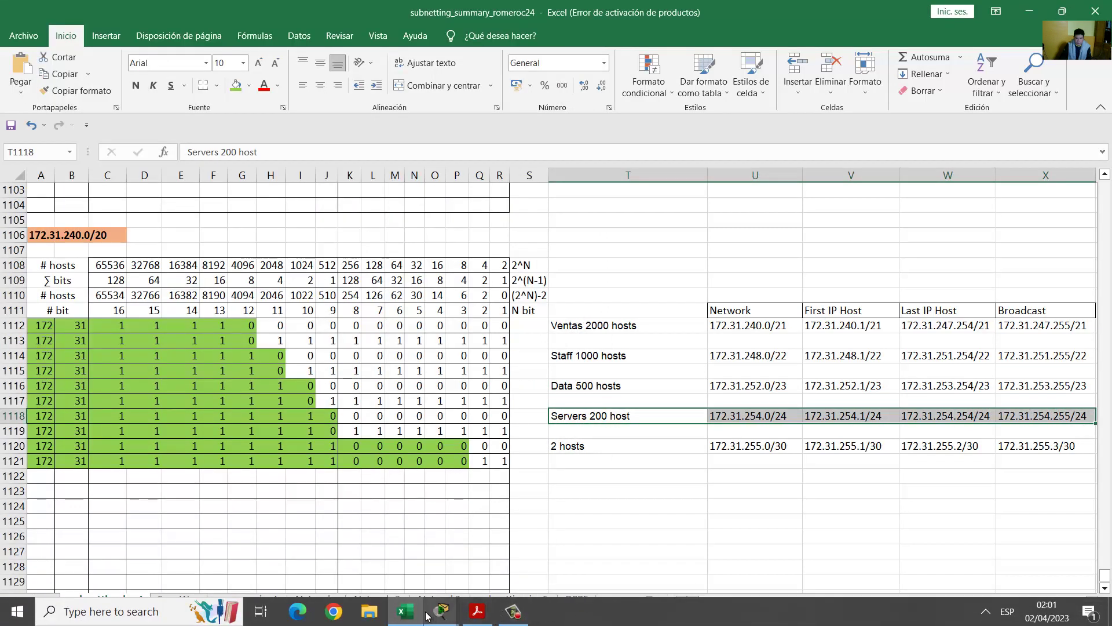
# Return to Packet Tracer, minimize PC3's configuration window, and open PC4's IP configuration
pyautogui.click(407, 611)
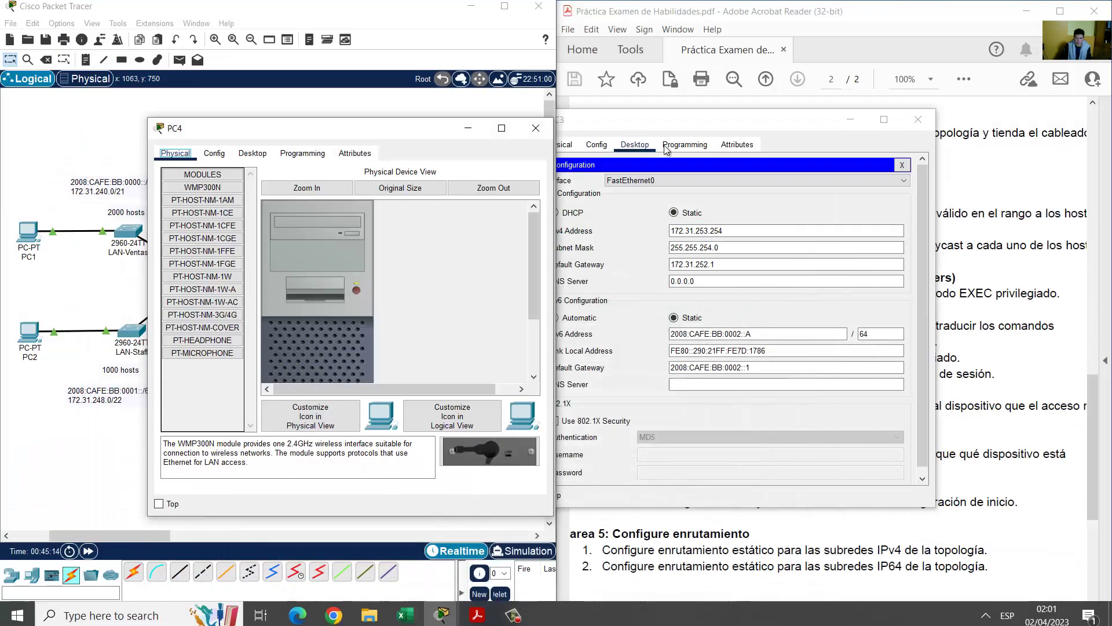
pyautogui.click(850, 120)
pyautogui.click(253, 153)
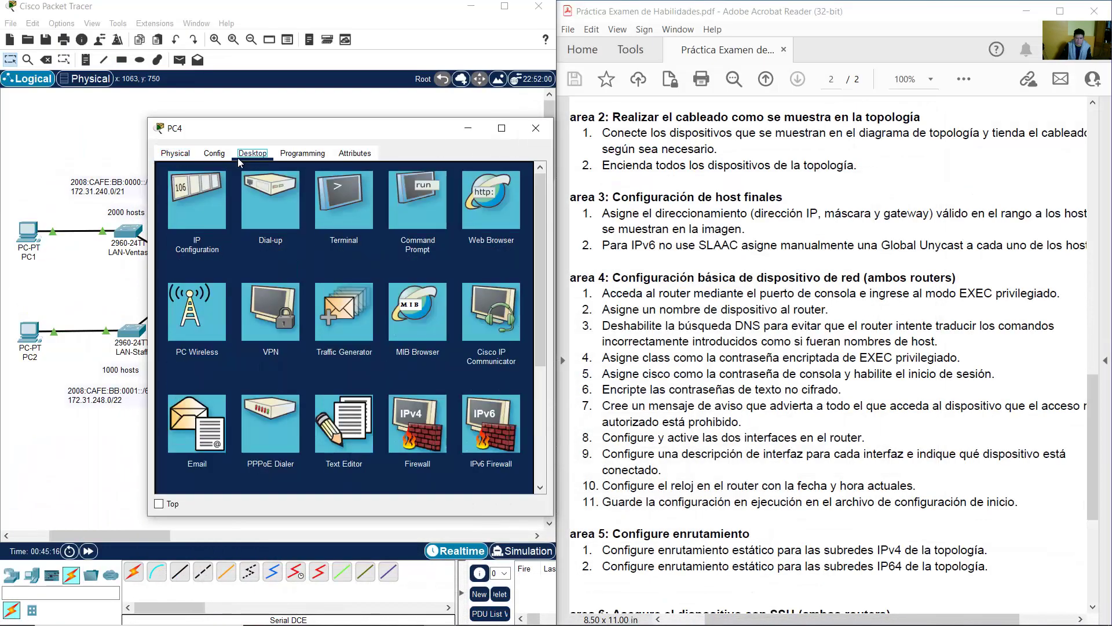
pyautogui.click(197, 200)
pyautogui.click(311, 240)
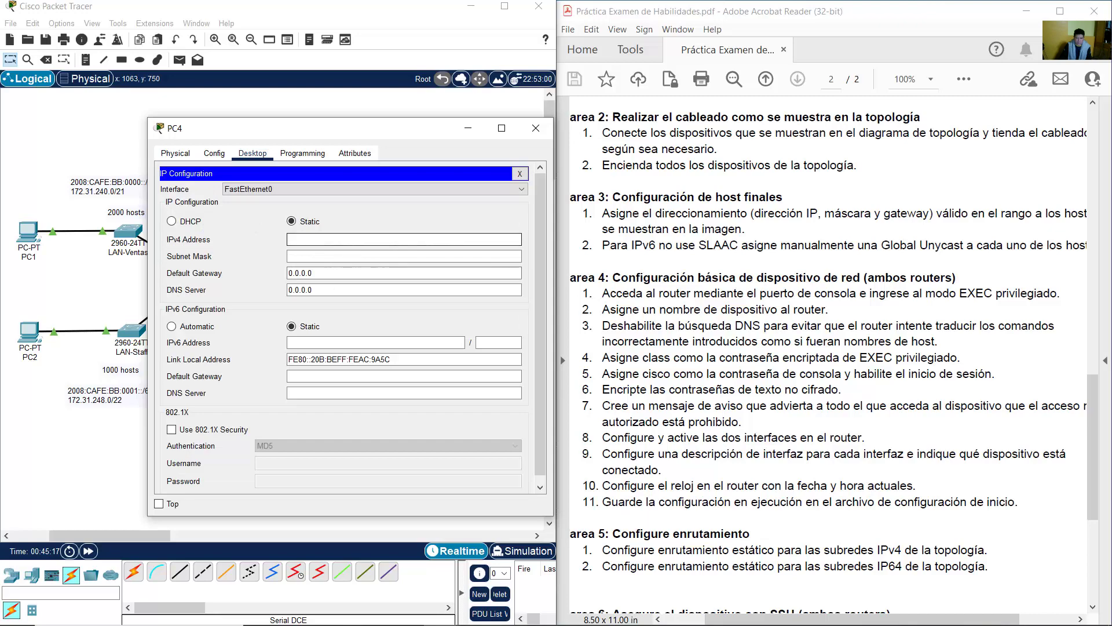
# Set PC4's static IPv4 address to 172.31.254.254, the last Servers host address in the Excel subnet table
pyautogui.click(406, 612)
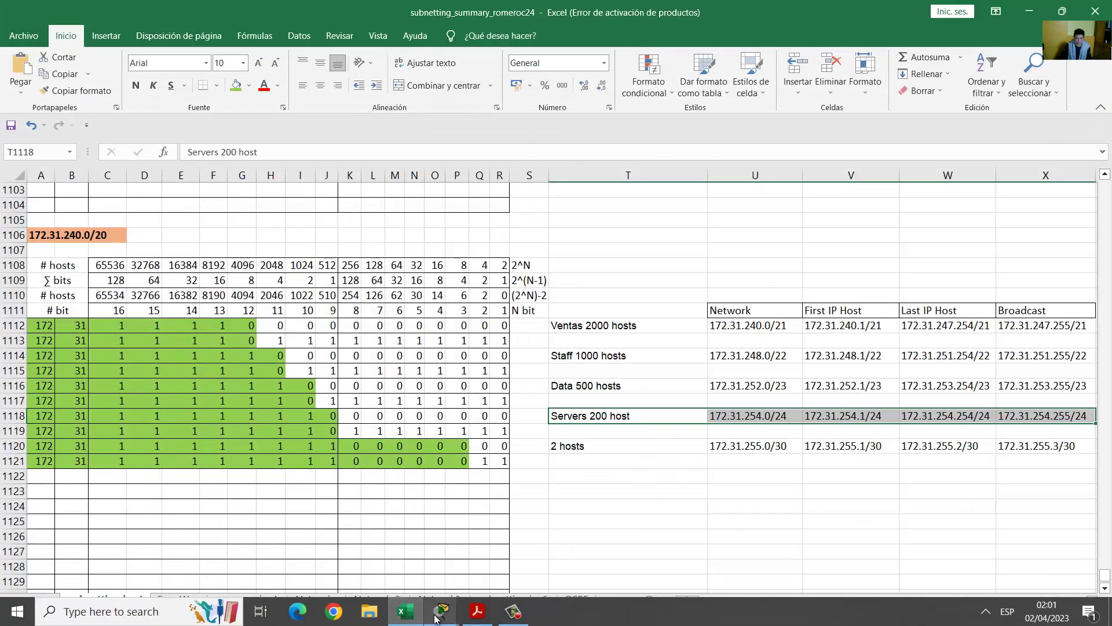
pyautogui.moveTo(436, 618)
pyautogui.click(244, 541)
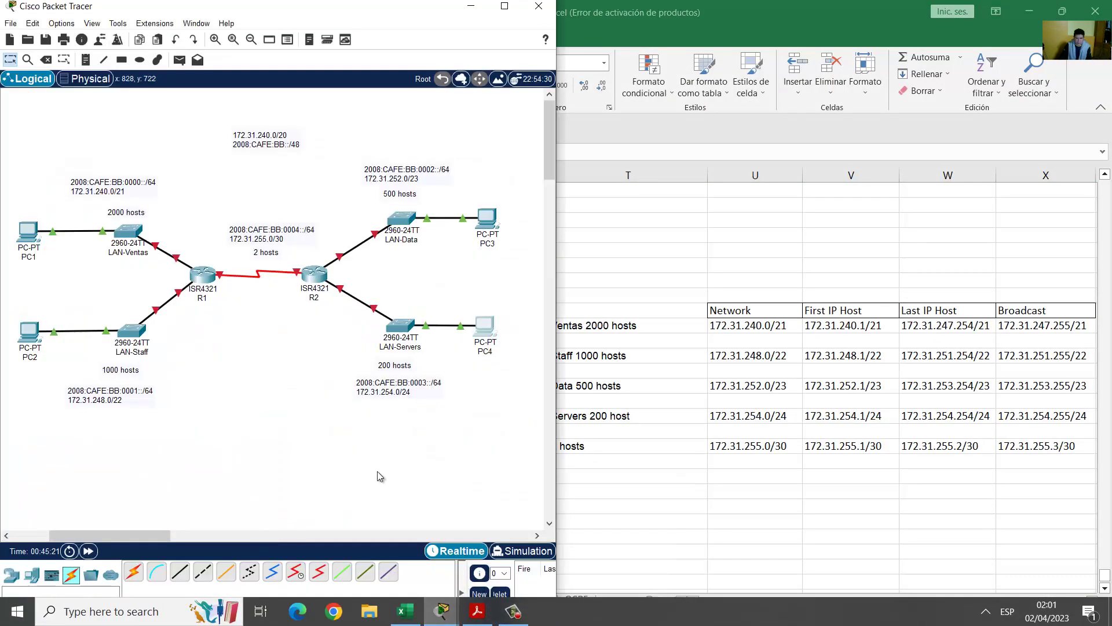
pyautogui.click(489, 329)
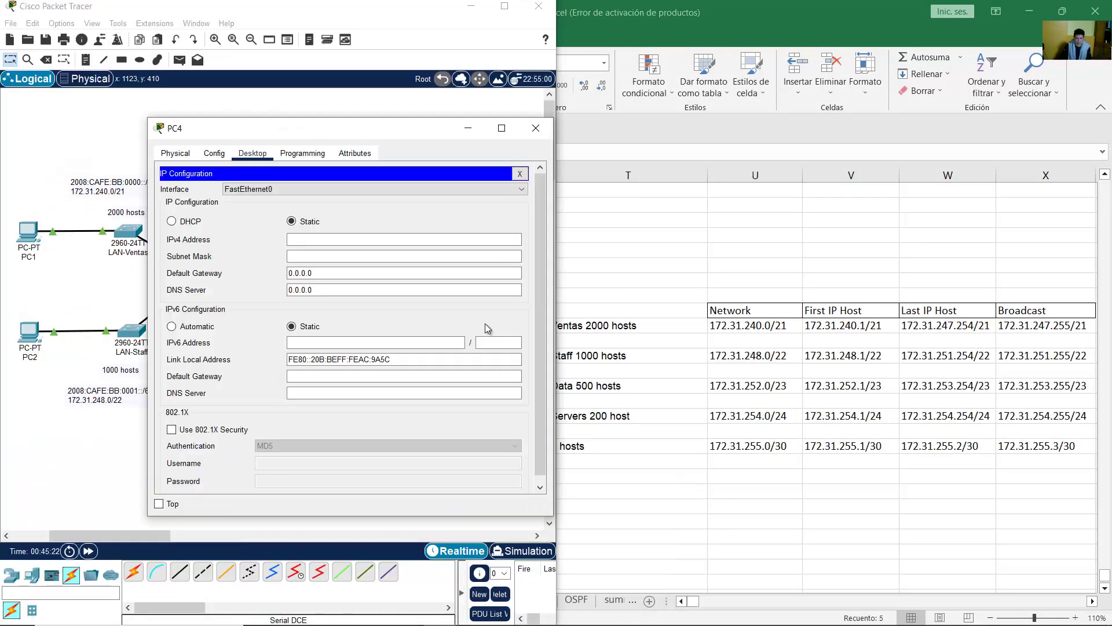
pyautogui.click(337, 245)
pyautogui.write('17')
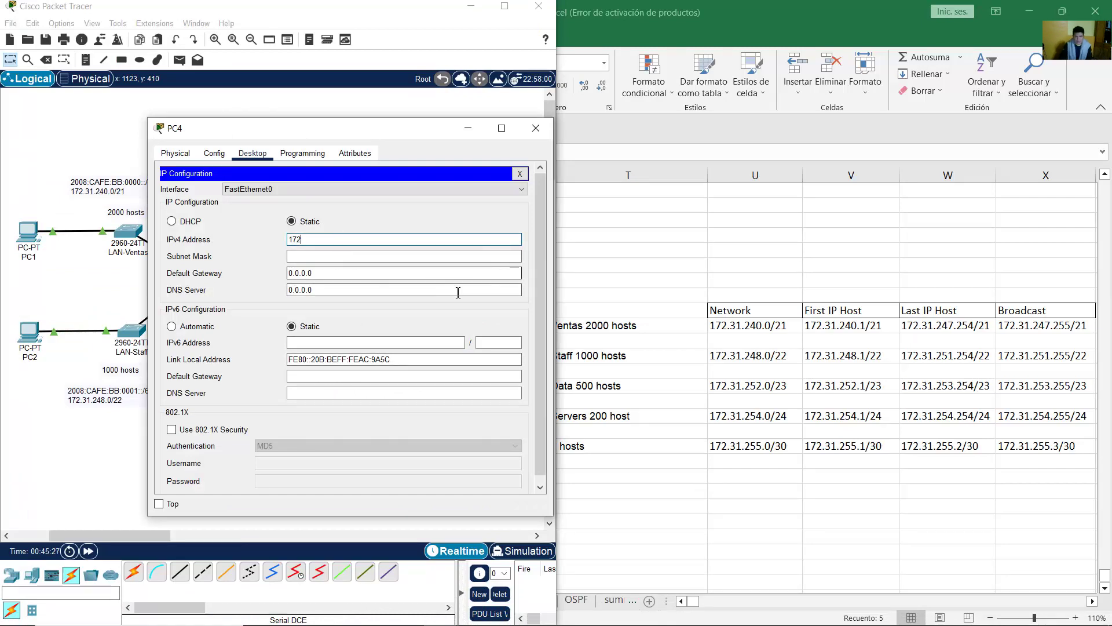
pyautogui.write('2.31')
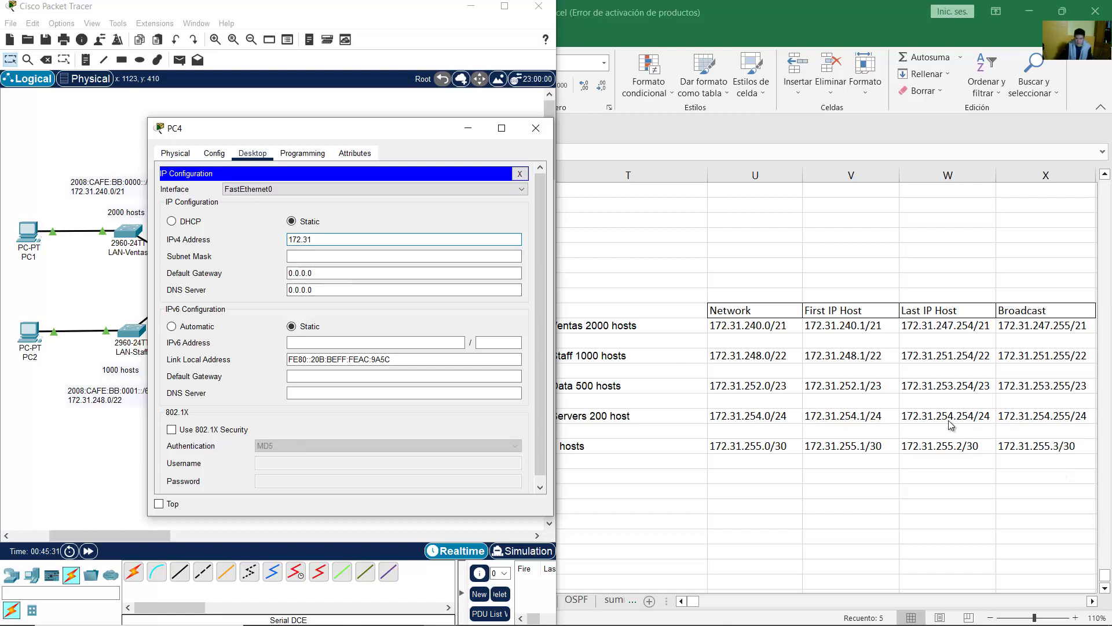
pyautogui.write('.254.254')
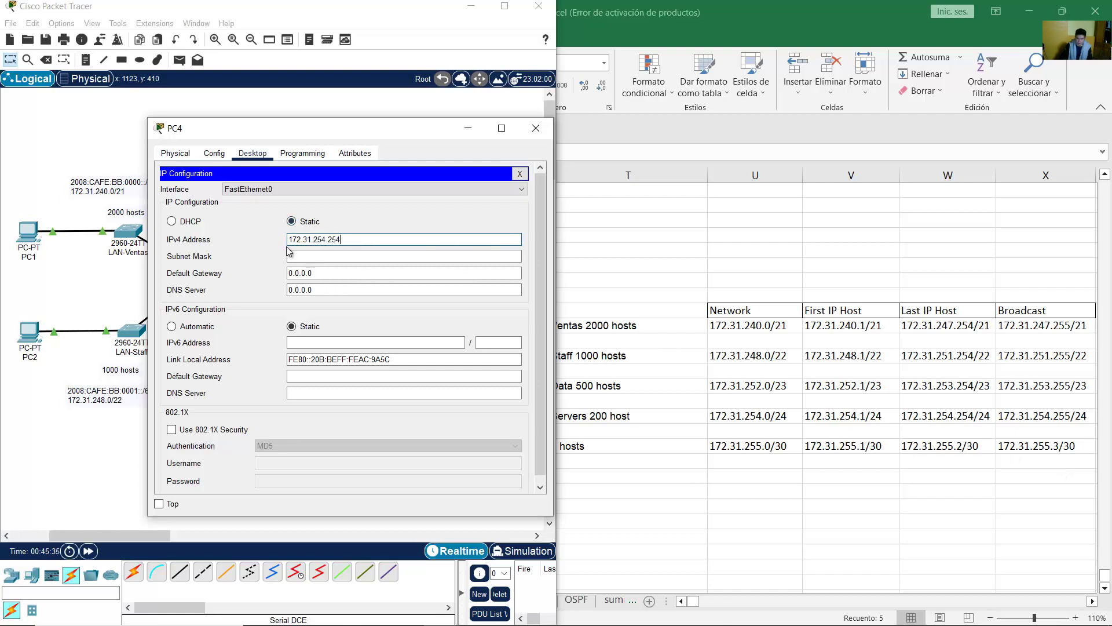
# Set PC4's subnet mask to 255.255.255.0 and its IPv4 default gateway to 172.31.254.1
pyautogui.click(339, 256)
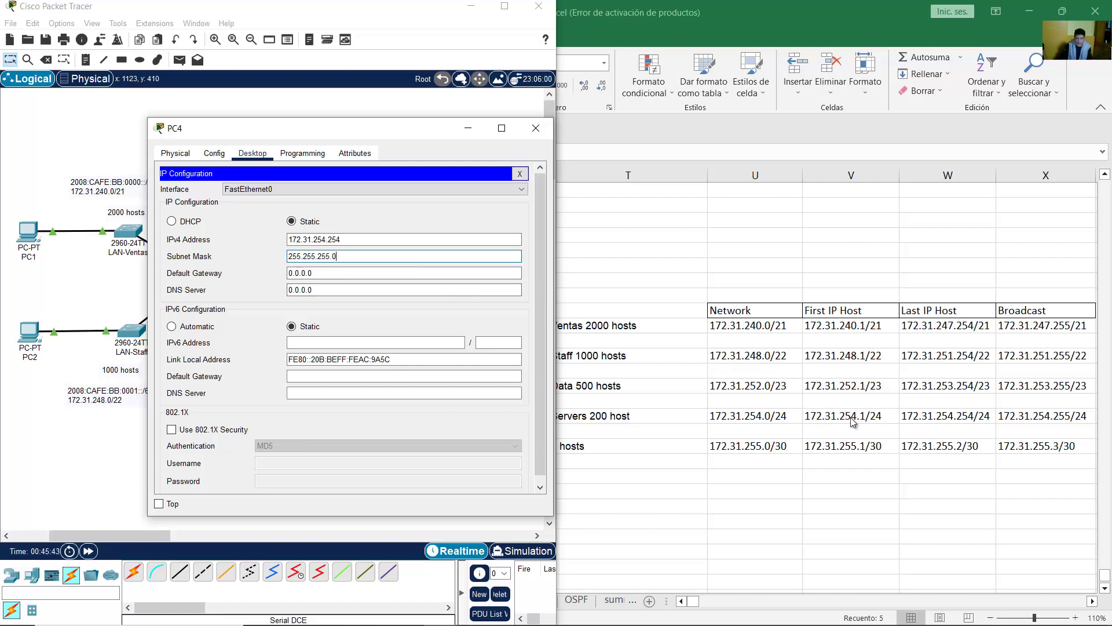
pyautogui.press('Tab')
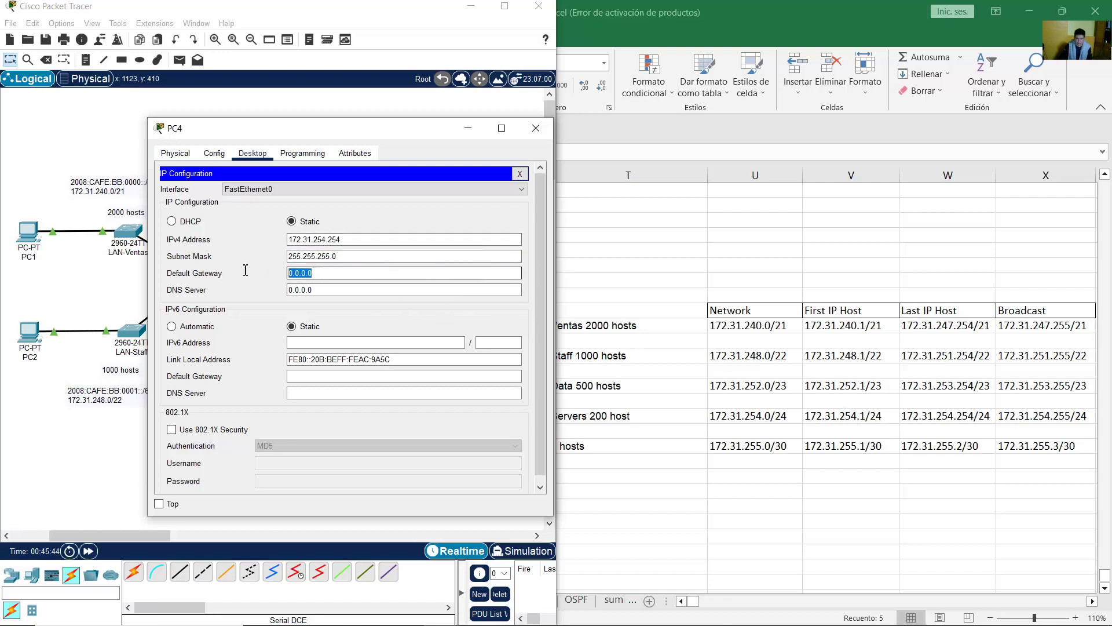
pyautogui.write('172.31.254')
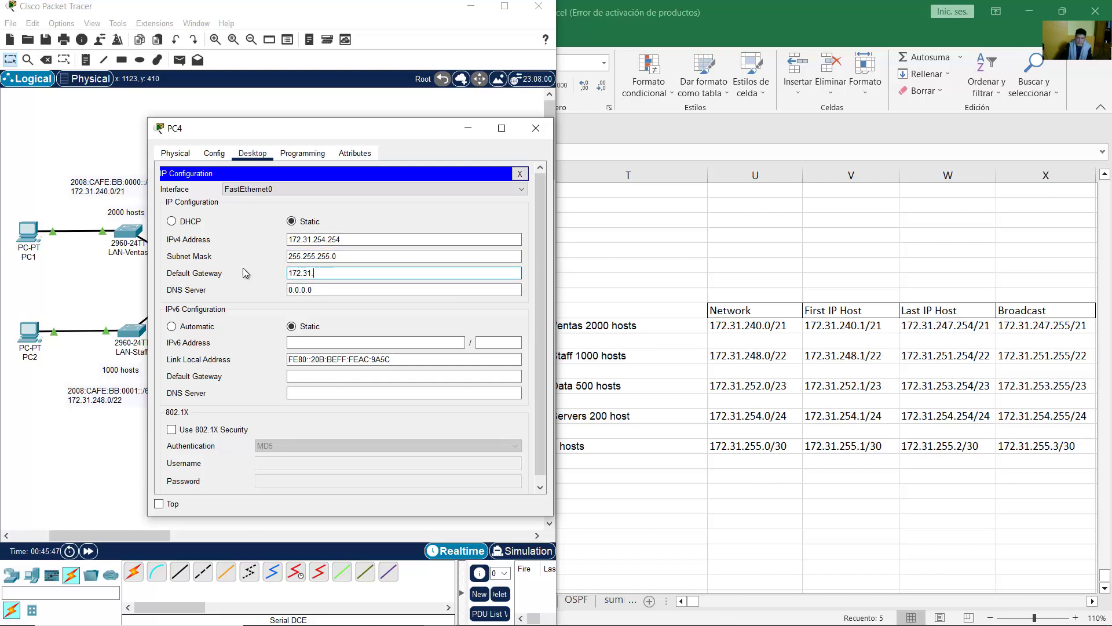
pyautogui.write('.1')
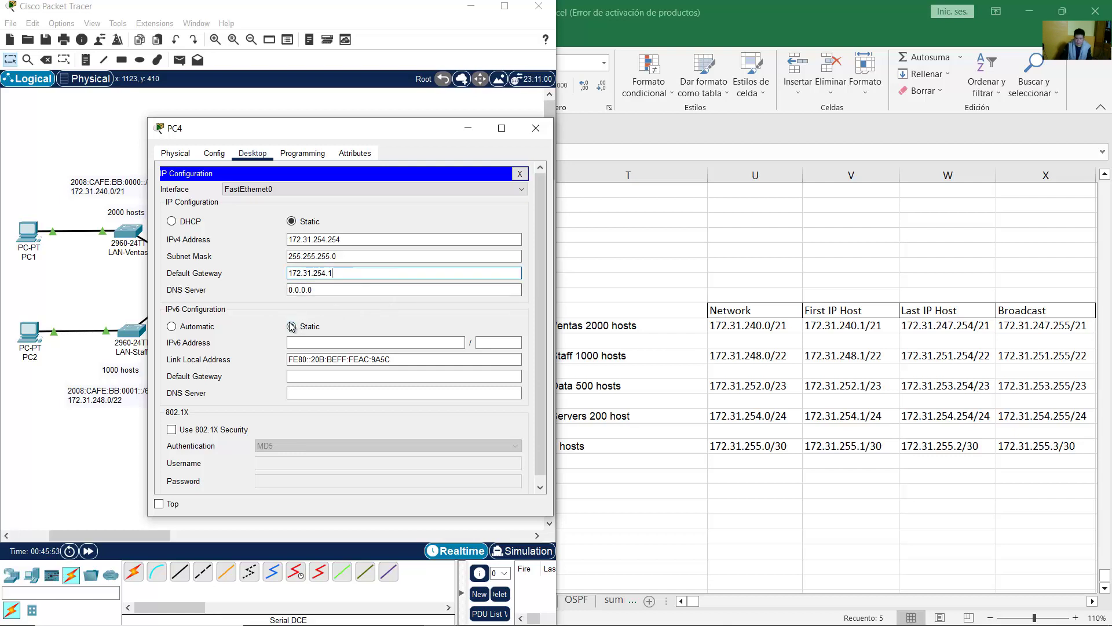
# Move PC4's configuration window clear of the topology and select the LAN-Servers address label, nudging it slightly beneath "200 hosts"
pyautogui.moveTo(314, 136); pyautogui.dragTo(690, 122)
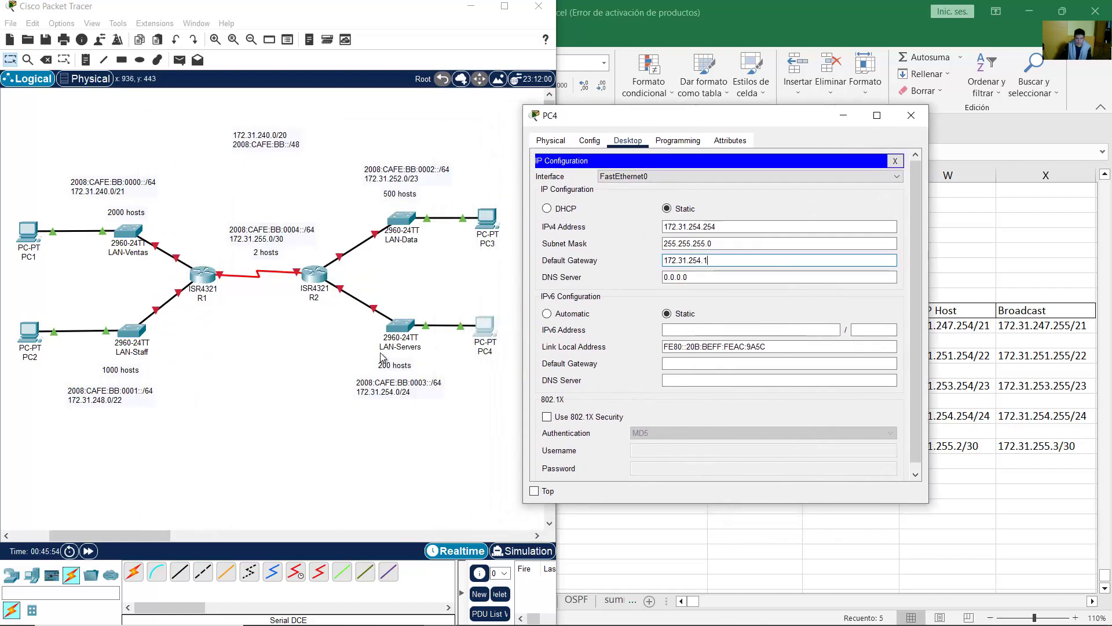
pyautogui.moveTo(409, 393); pyautogui.dragTo(402, 413)
pyautogui.moveTo(394, 401); pyautogui.dragTo(403, 387)
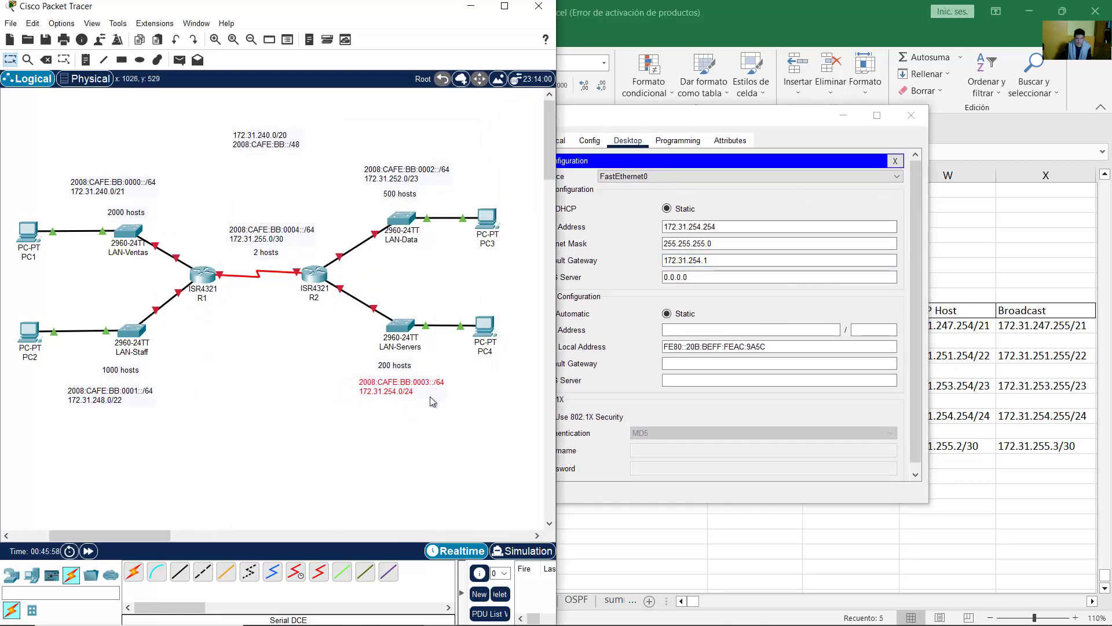
# Set PC4's static IPv6 address to 2008:CAFE:BB:0003::A with prefix length 64
pyautogui.click(710, 331)
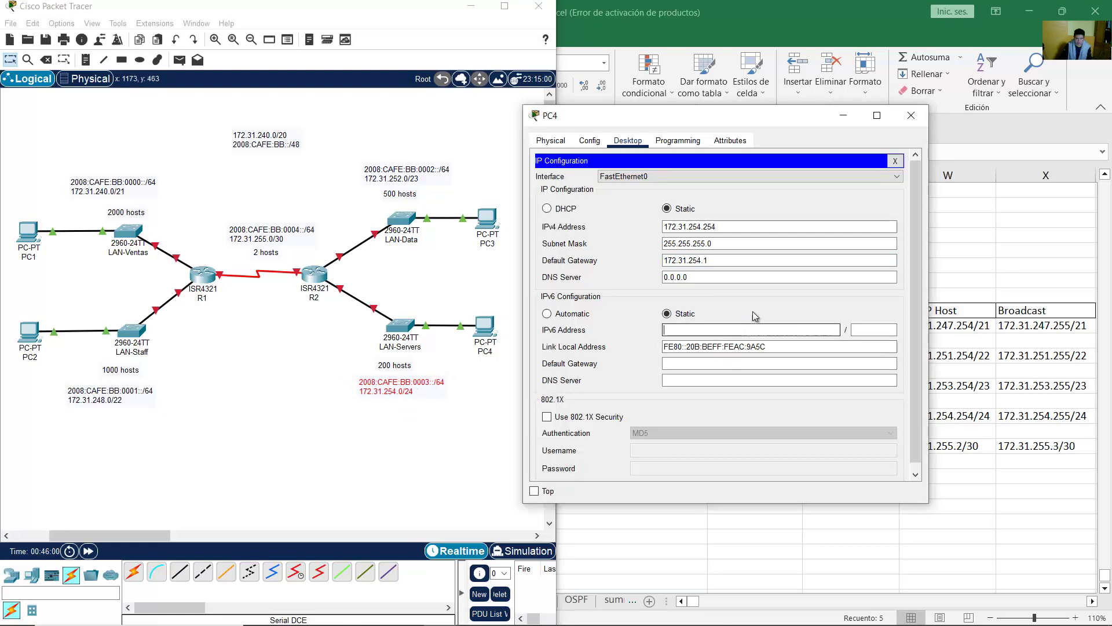
pyautogui.write('2008')
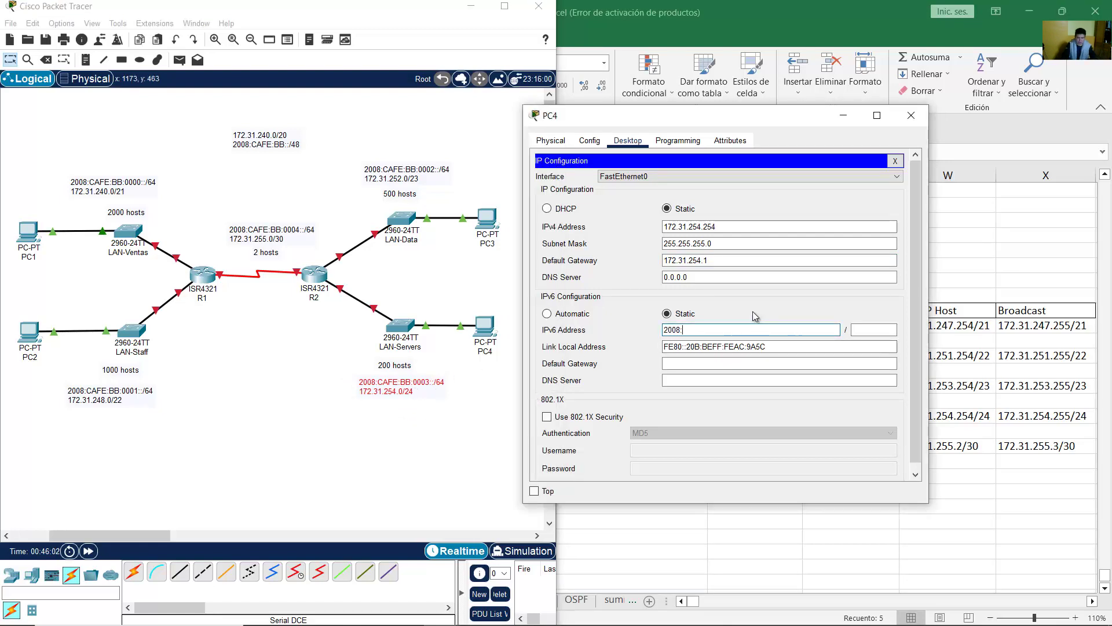
pyautogui.write(':CAFE:BB:0003::A')
pyautogui.press('Tab')
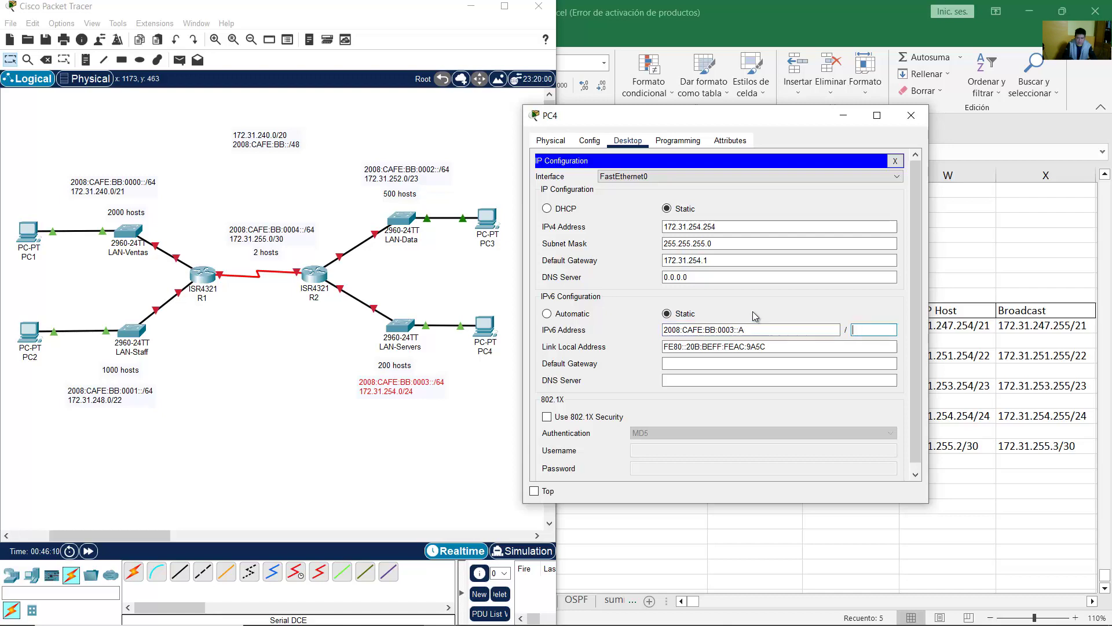
# Copy PC4's IPv6 address into its IPv6 default gateway and change it to 2008:CAFE:BB:0003::1
pyautogui.moveTo(806, 325); pyautogui.dragTo(625, 328)
pyautogui.hotkey('ctrl', 'c')
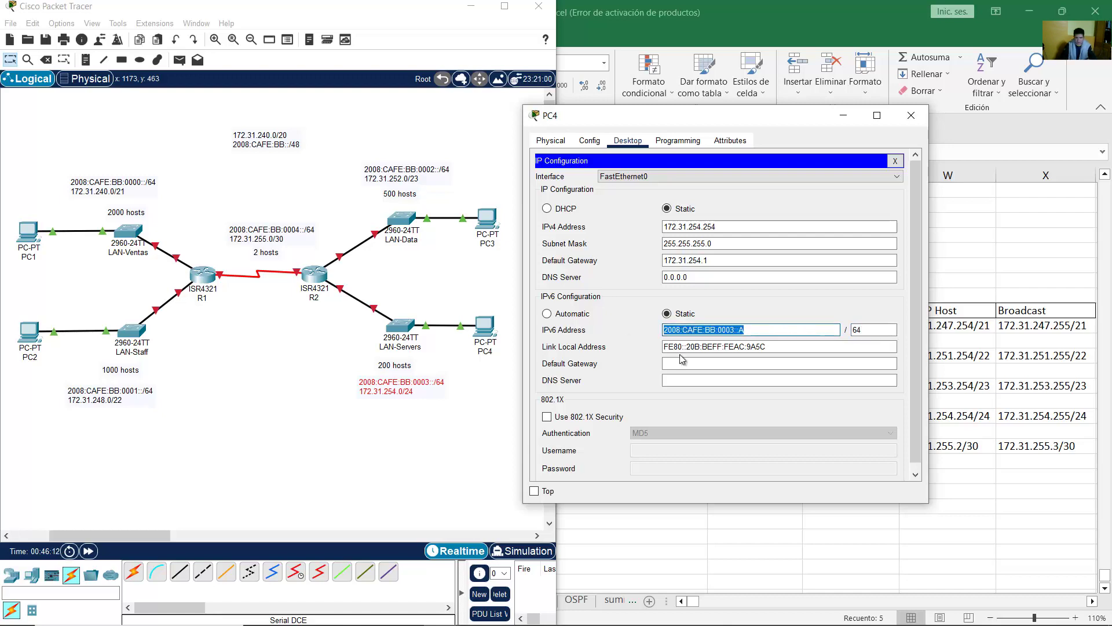
pyautogui.click(718, 364)
pyautogui.hotkey('ctrl', 'v')
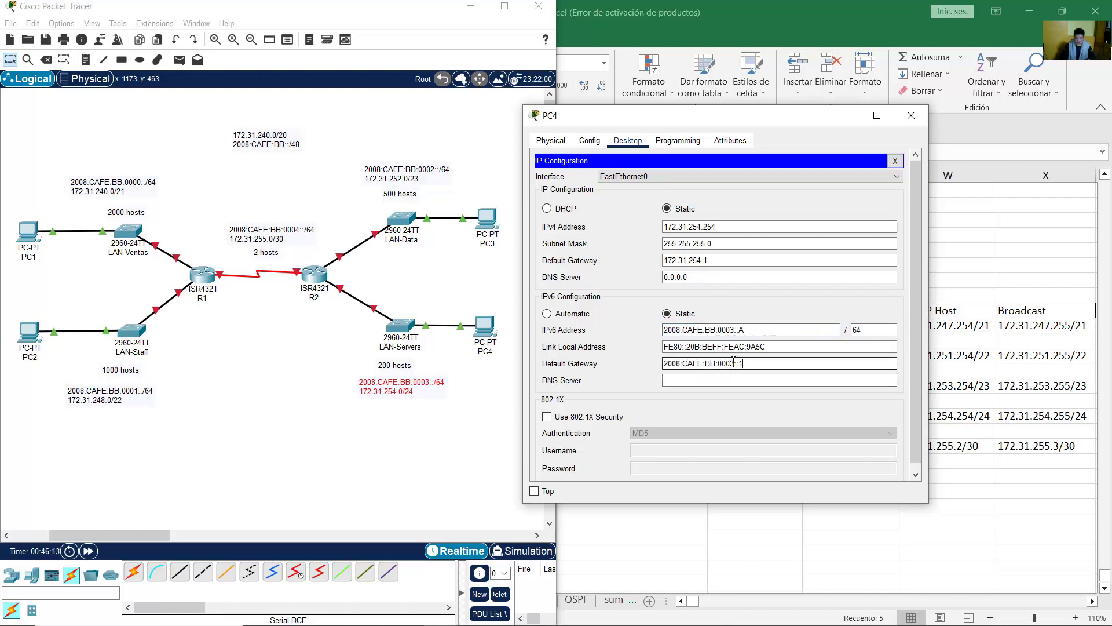
# Minimize PC4's configuration window and switch to the practice PDF in Acrobat Reader to review the area 4 router configuration tasks
pyautogui.click(844, 115)
pyautogui.click(477, 611)
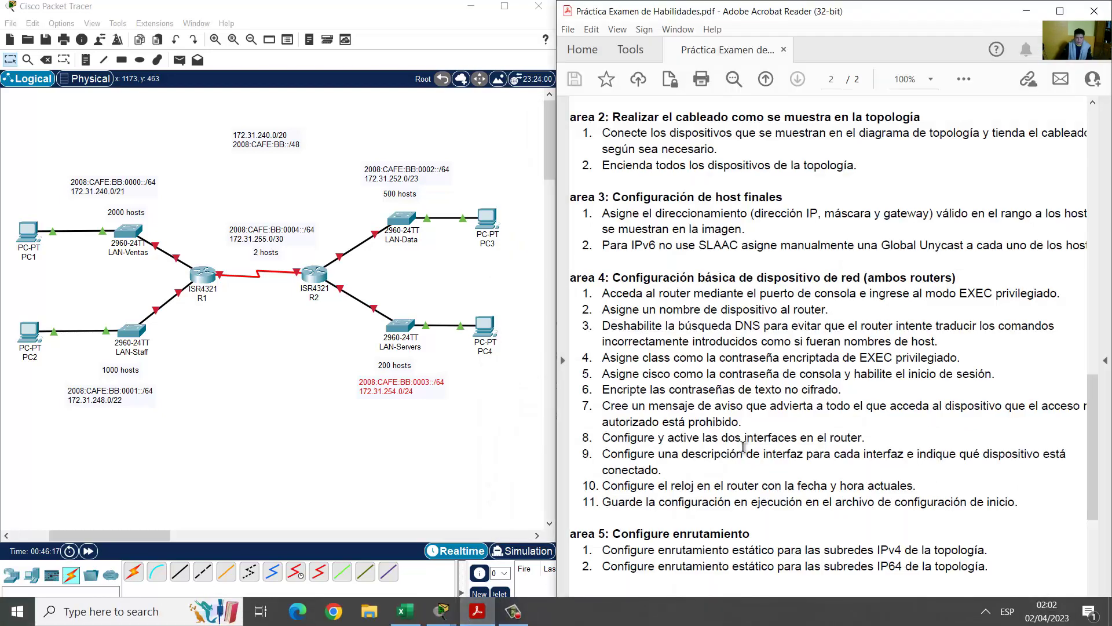
pyautogui.scroll(-4, 822, 260)
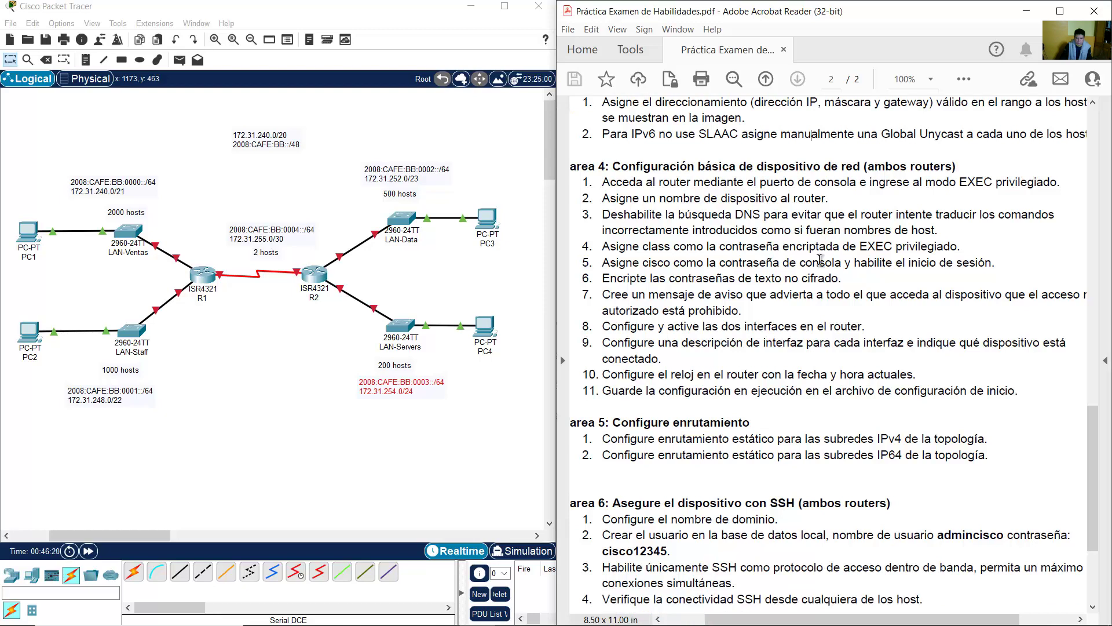